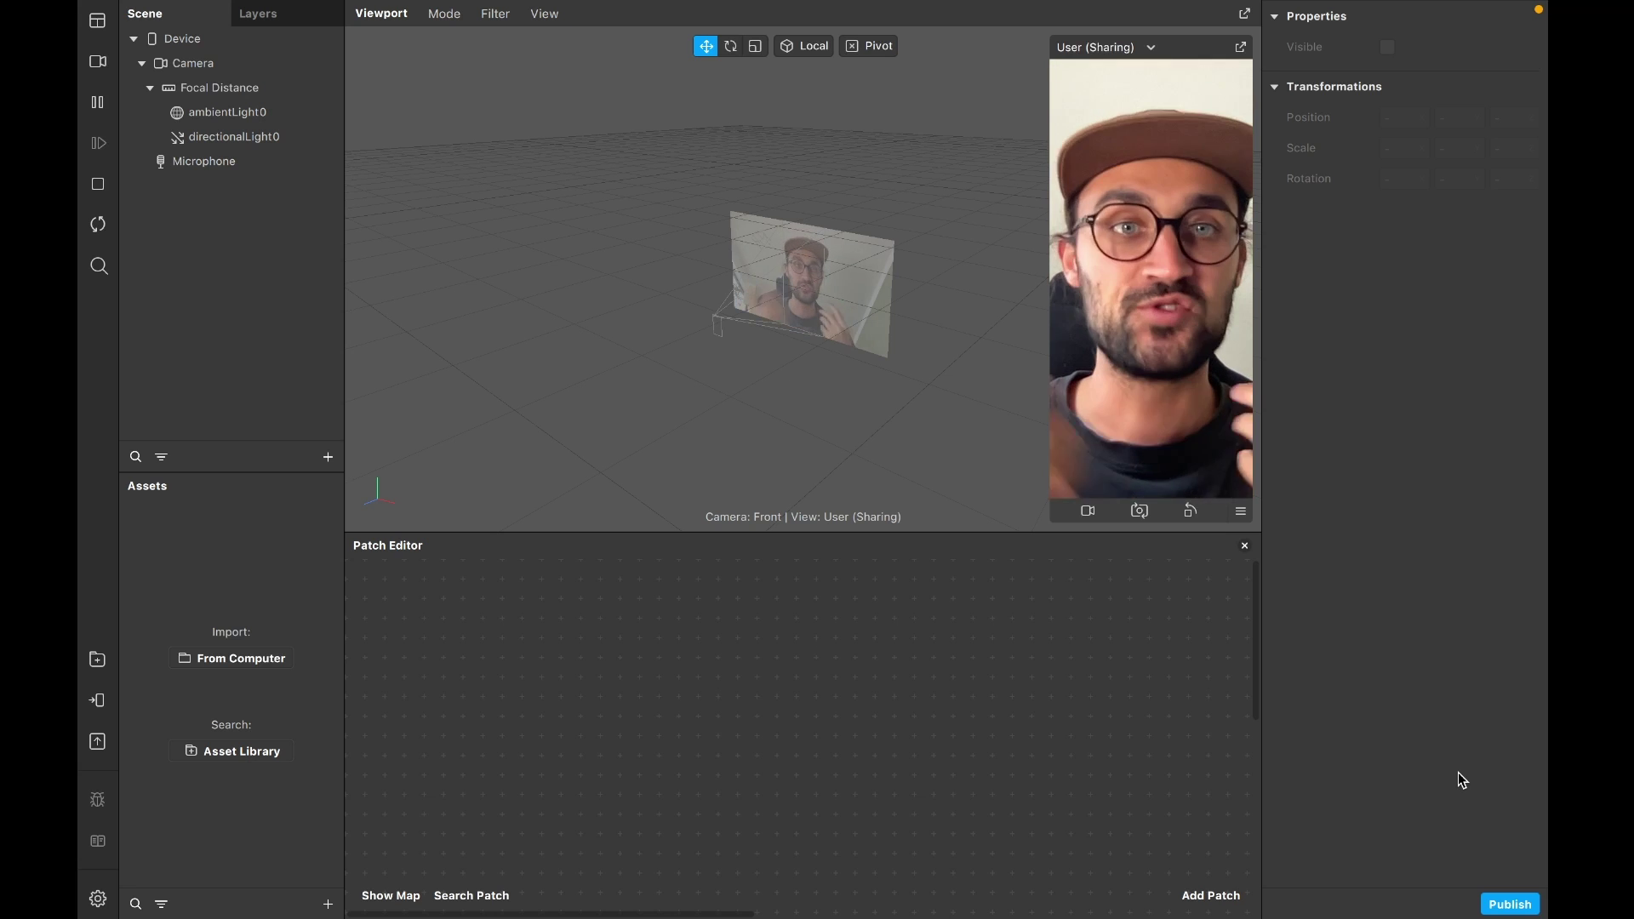
# Import the Blown Out BW color LUT from the AR Library into the project assets
pyautogui.click(99, 663)
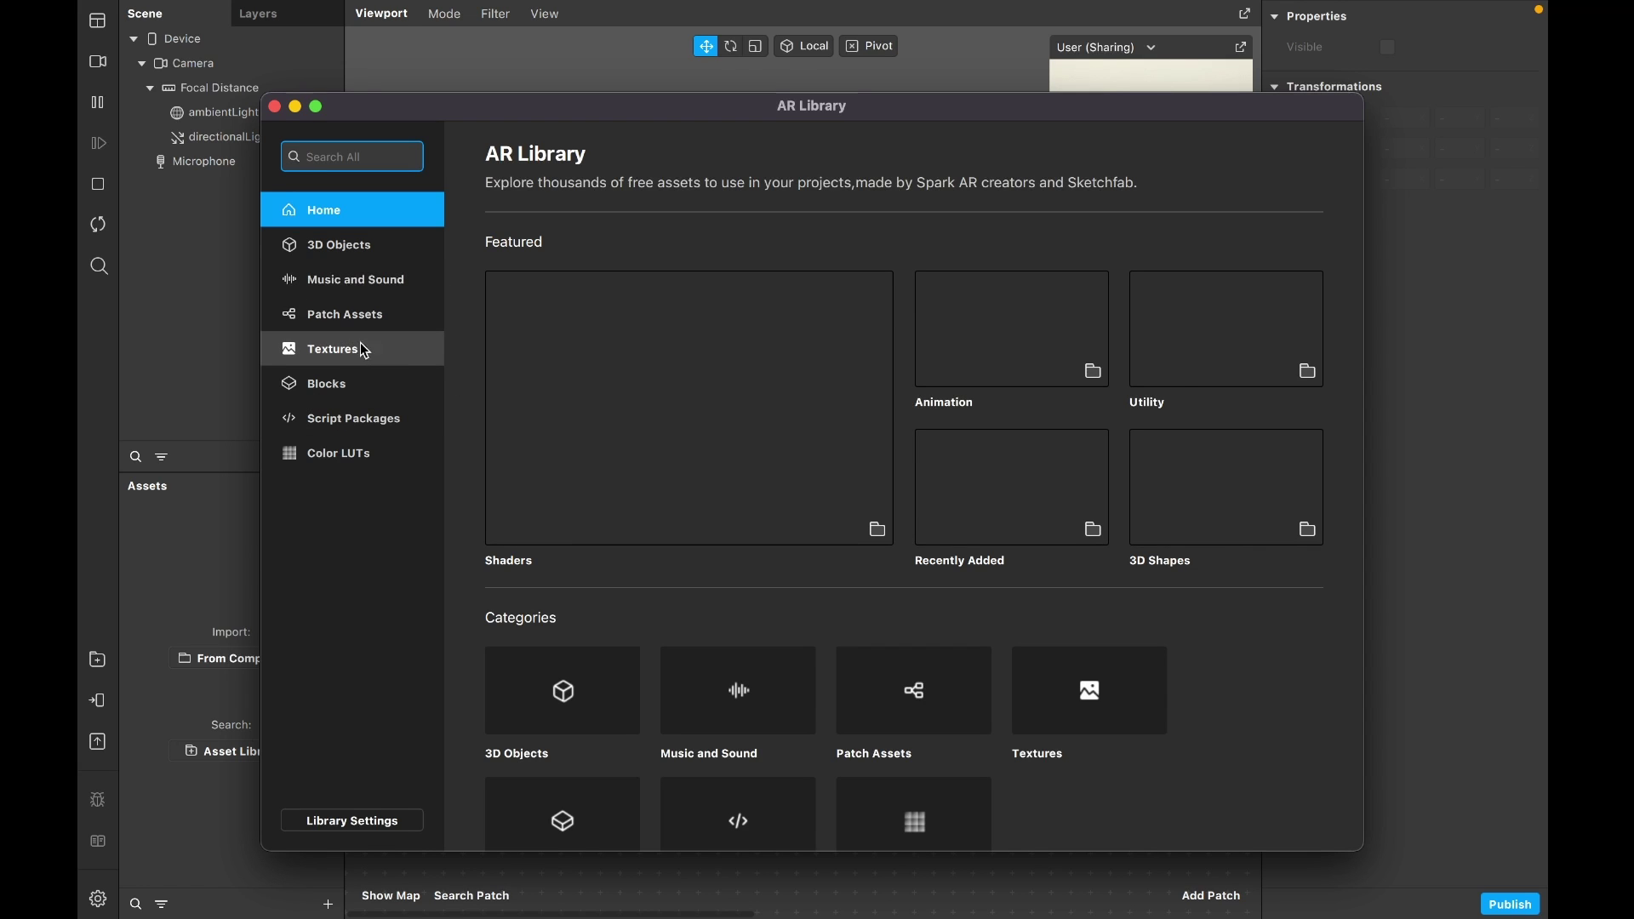
pyautogui.click(364, 454)
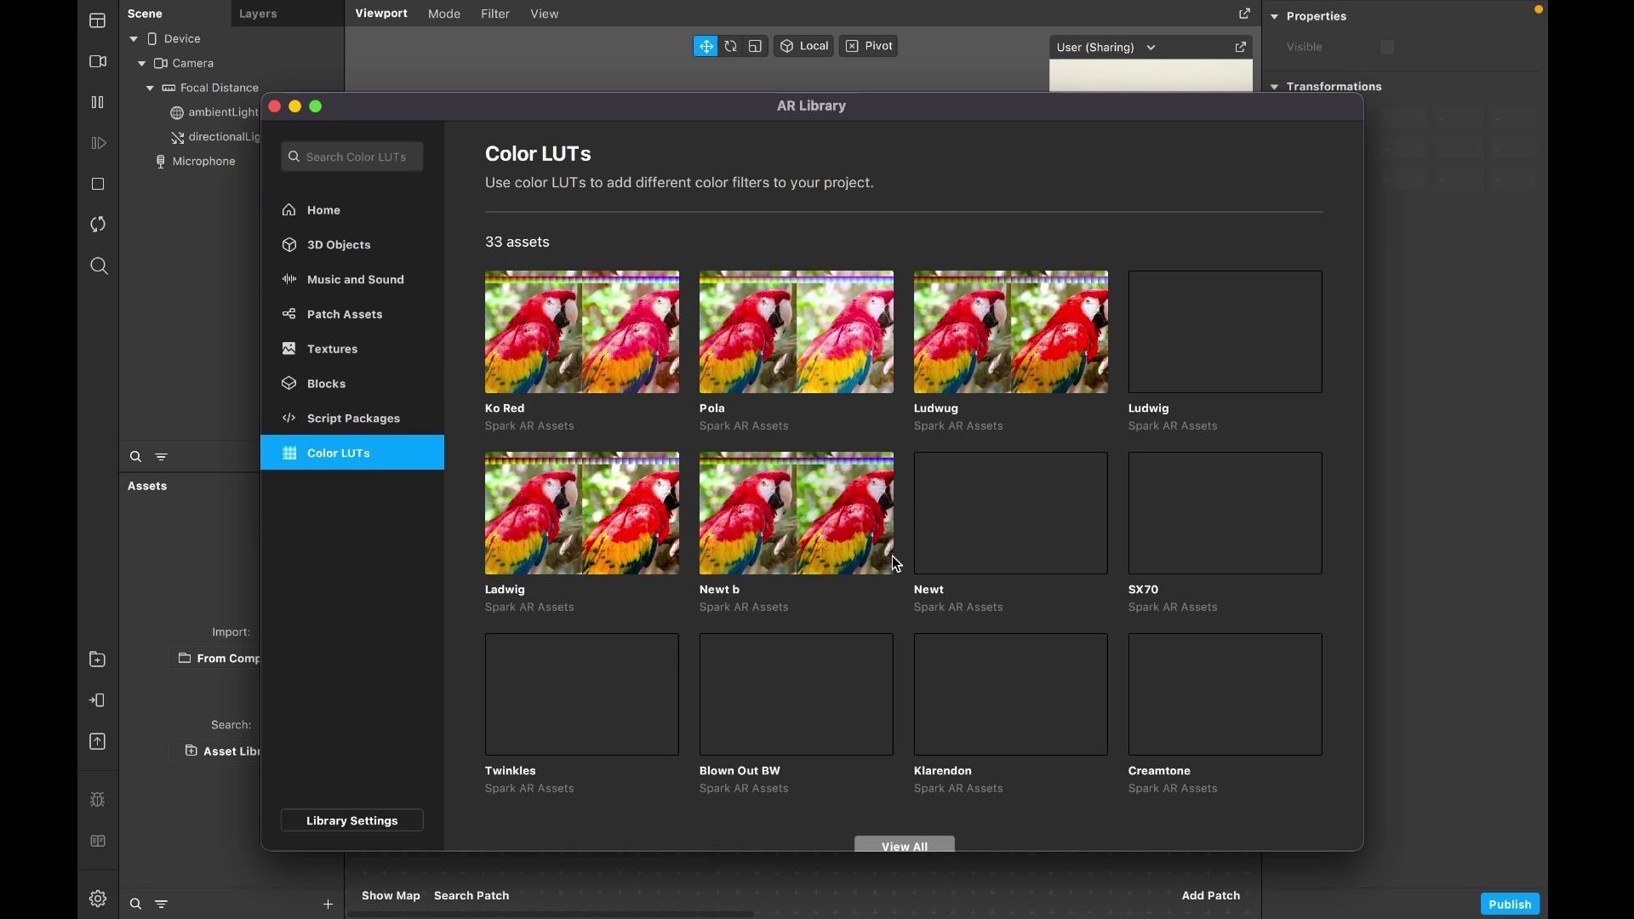
pyautogui.scroll(-1, 896, 600)
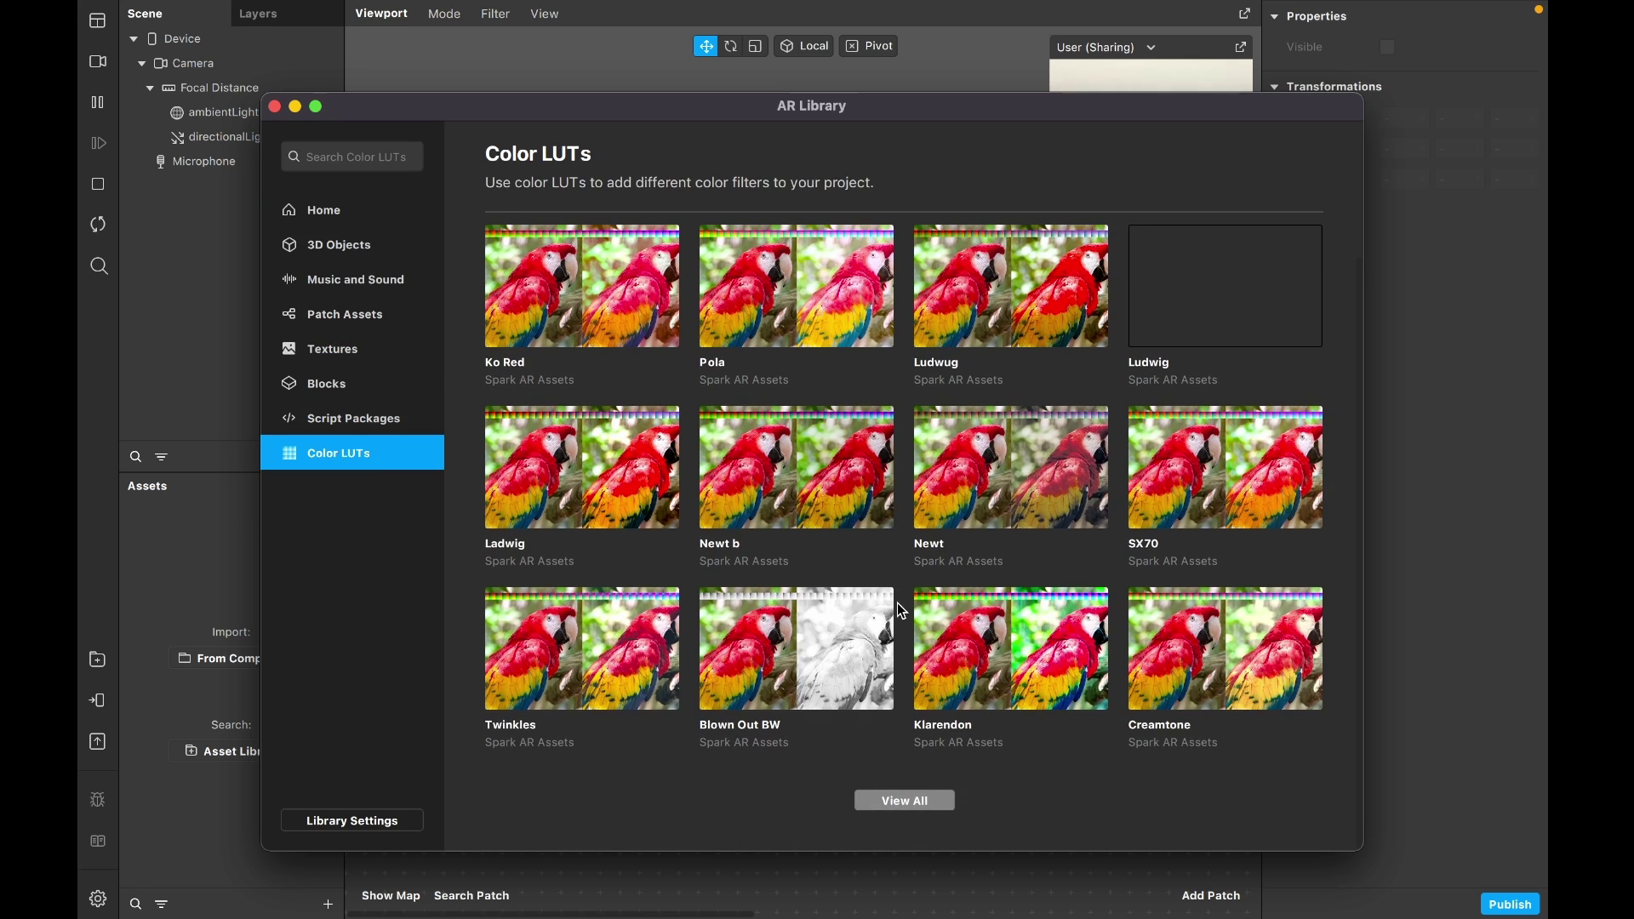
pyautogui.click(822, 661)
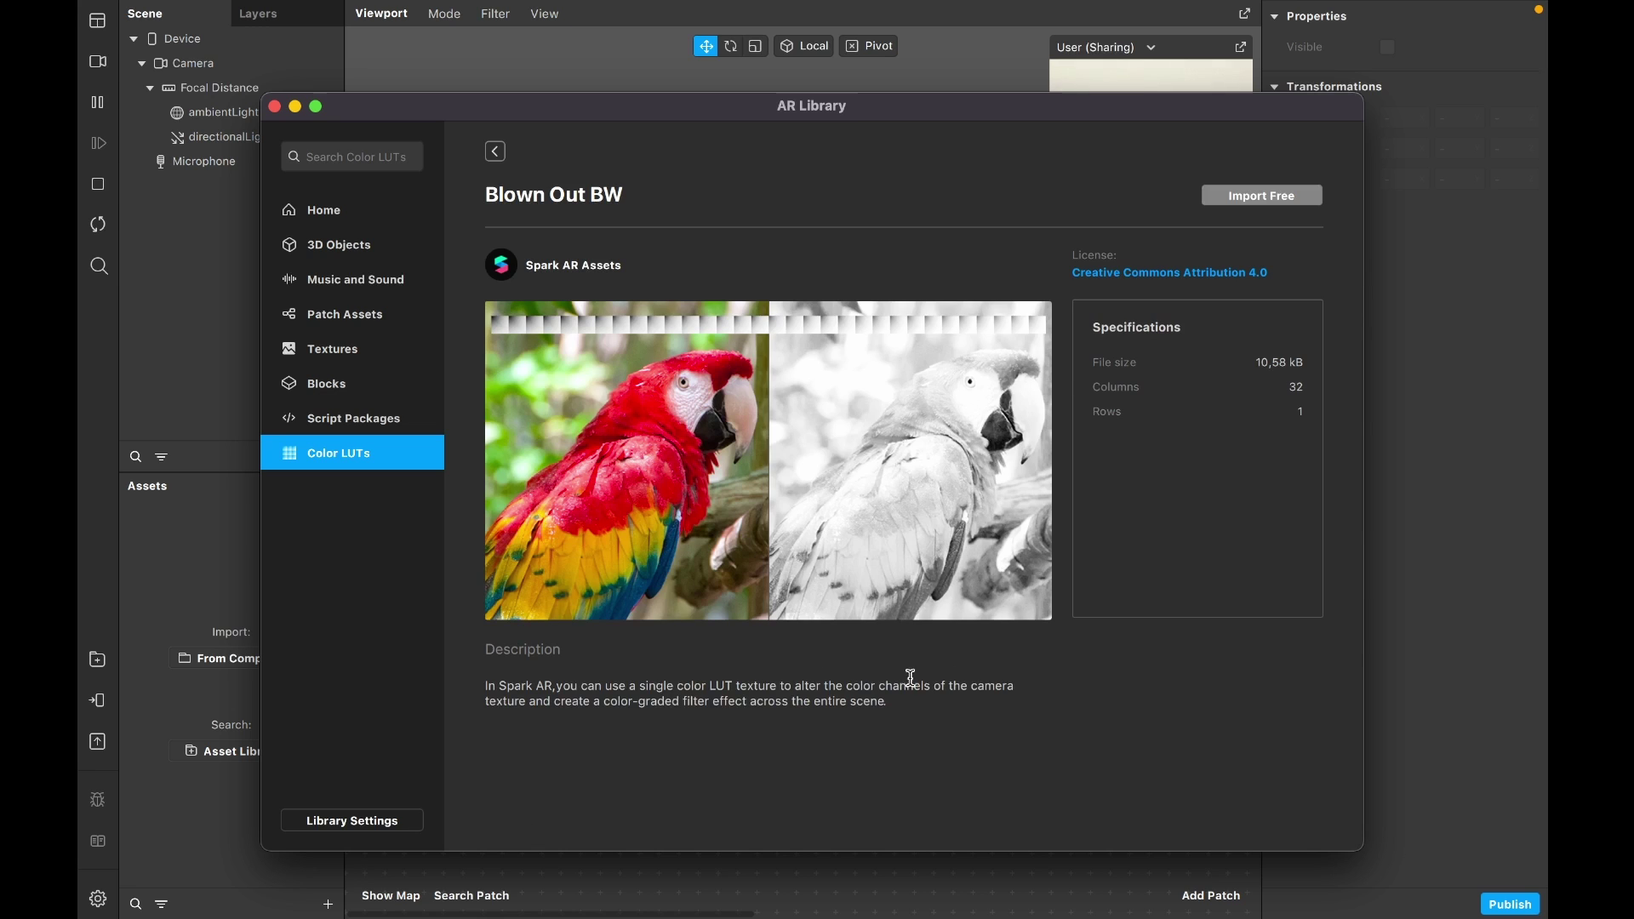
pyautogui.click(1236, 200)
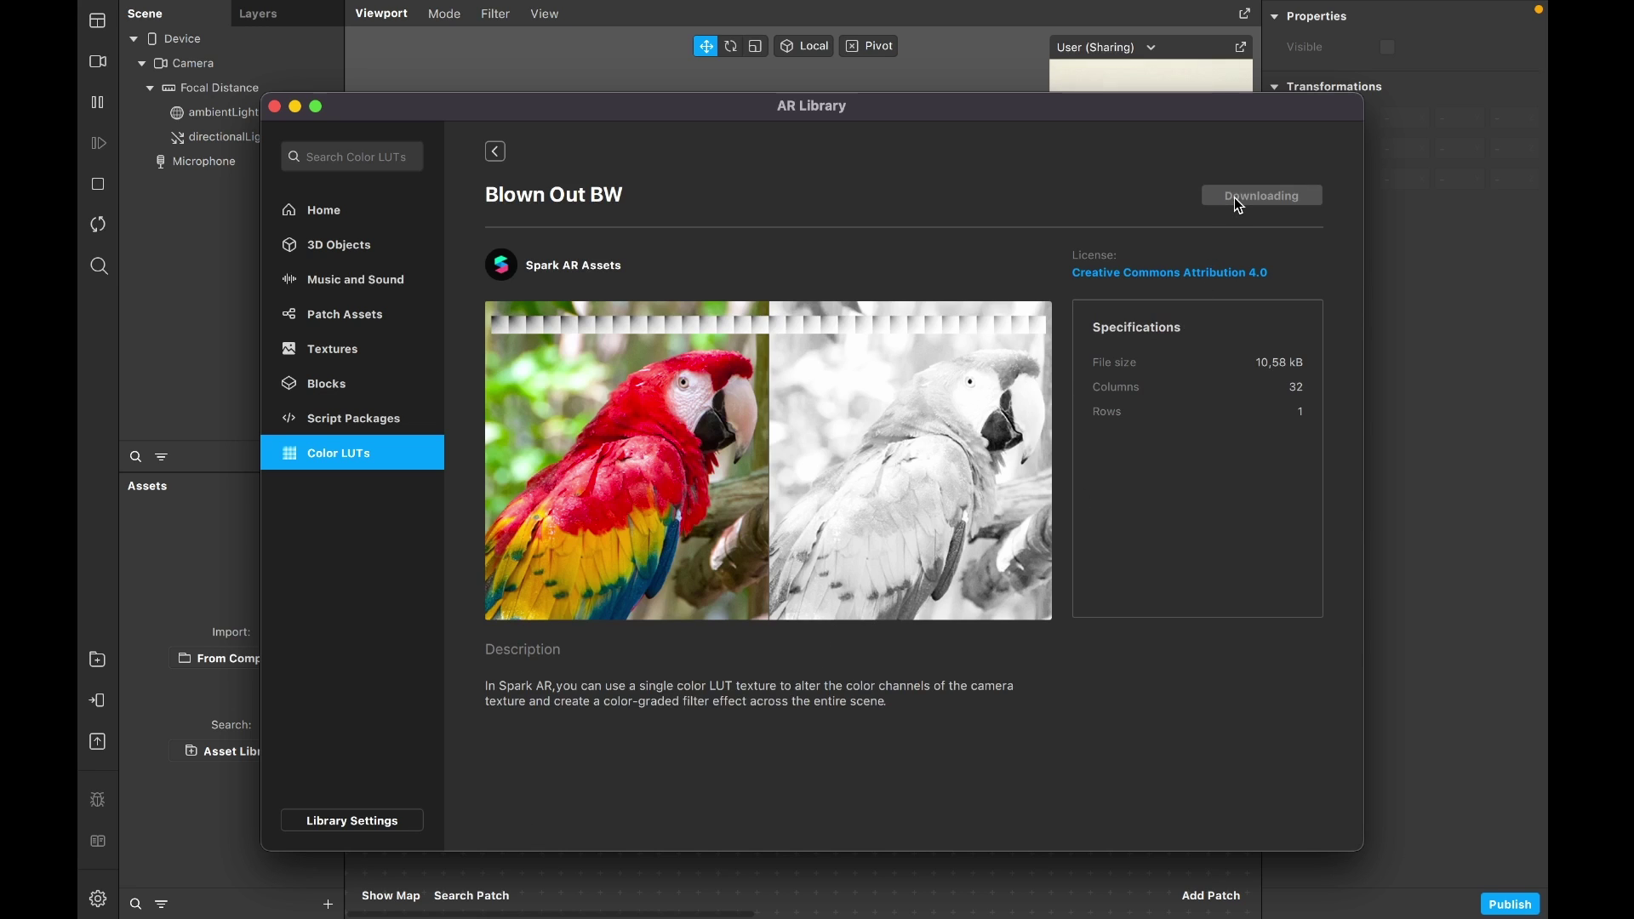
pyautogui.click(225, 301)
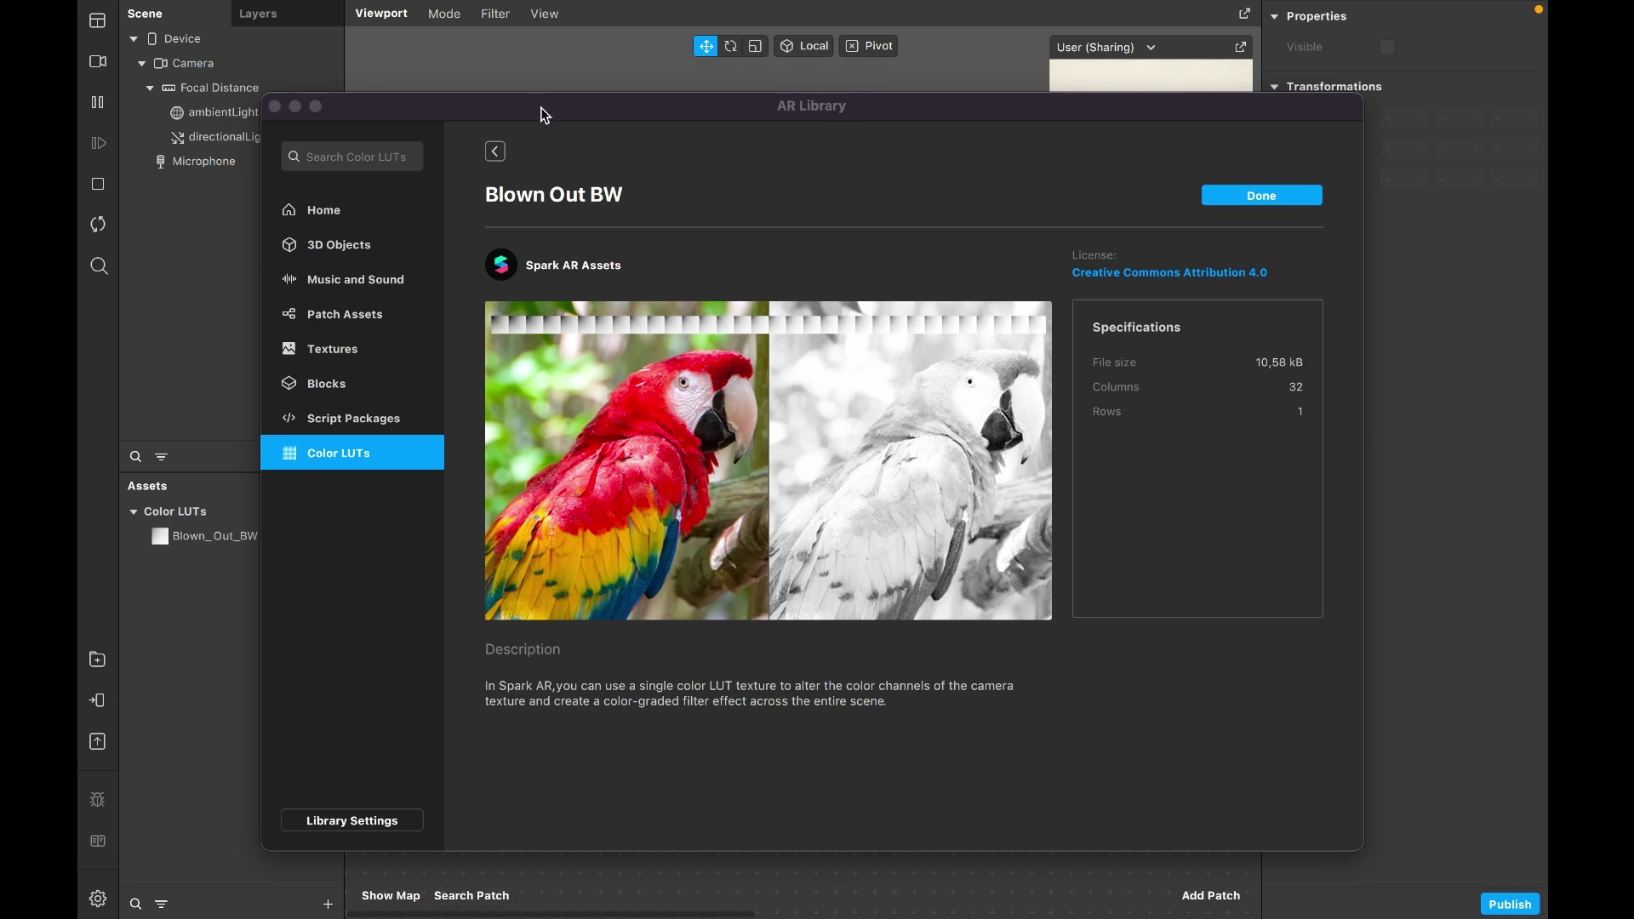
pyautogui.click(274, 107)
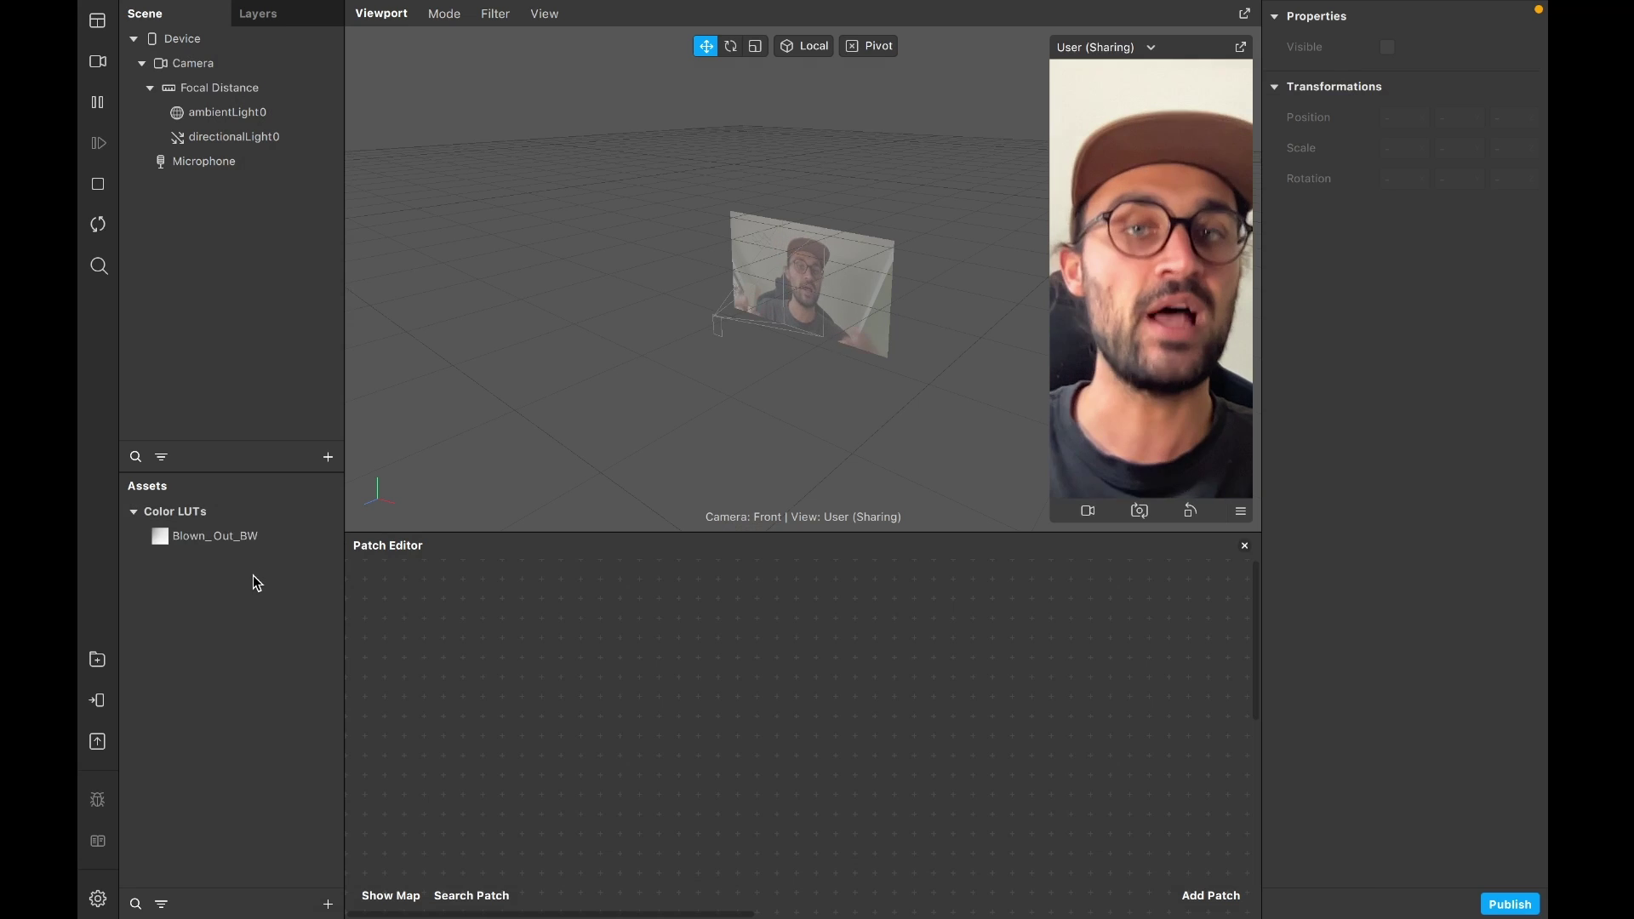
# Add the Blown_Out_BW LUT to the Patch Editor and extract the camera's texture
pyautogui.moveTo(241, 537); pyautogui.dragTo(830, 728)
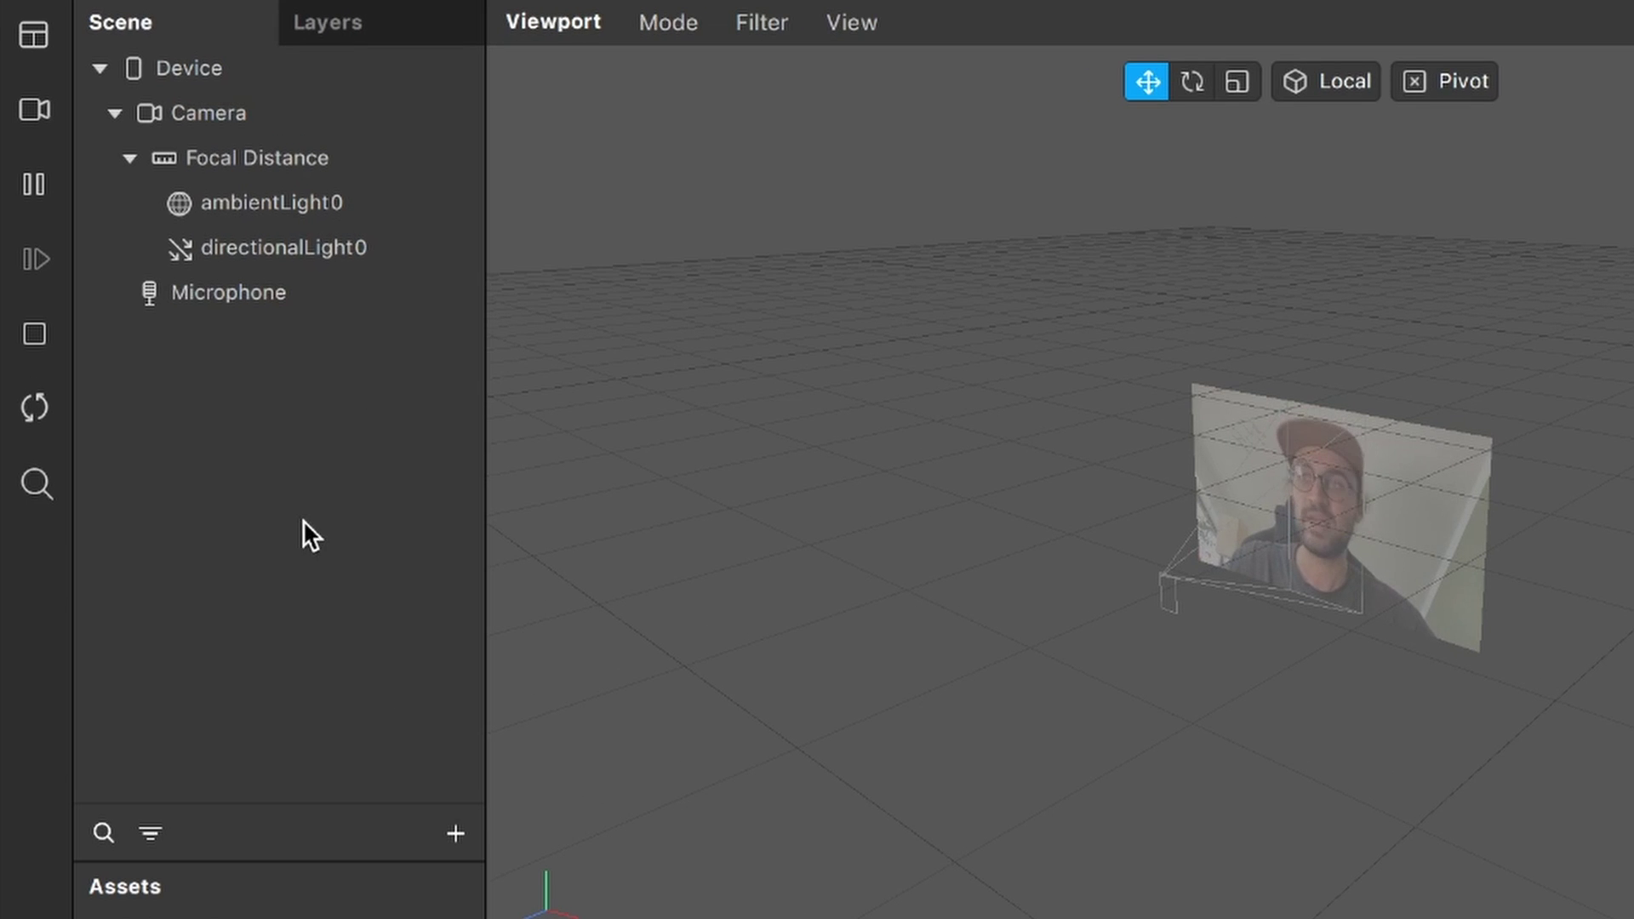
pyautogui.click(242, 111)
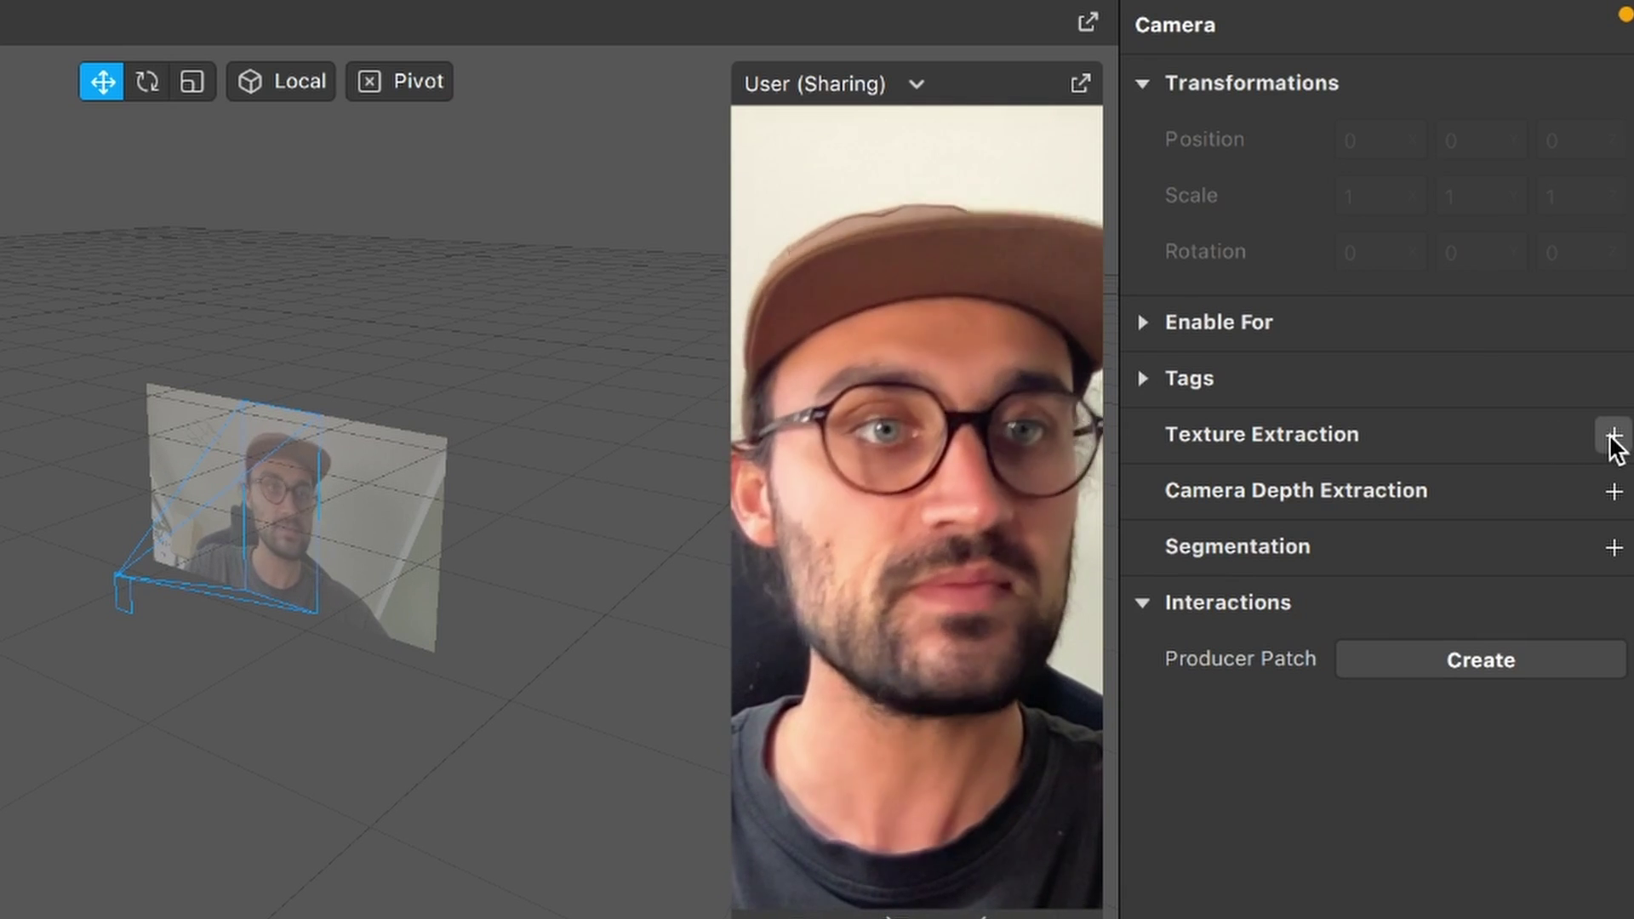
pyautogui.click(1612, 436)
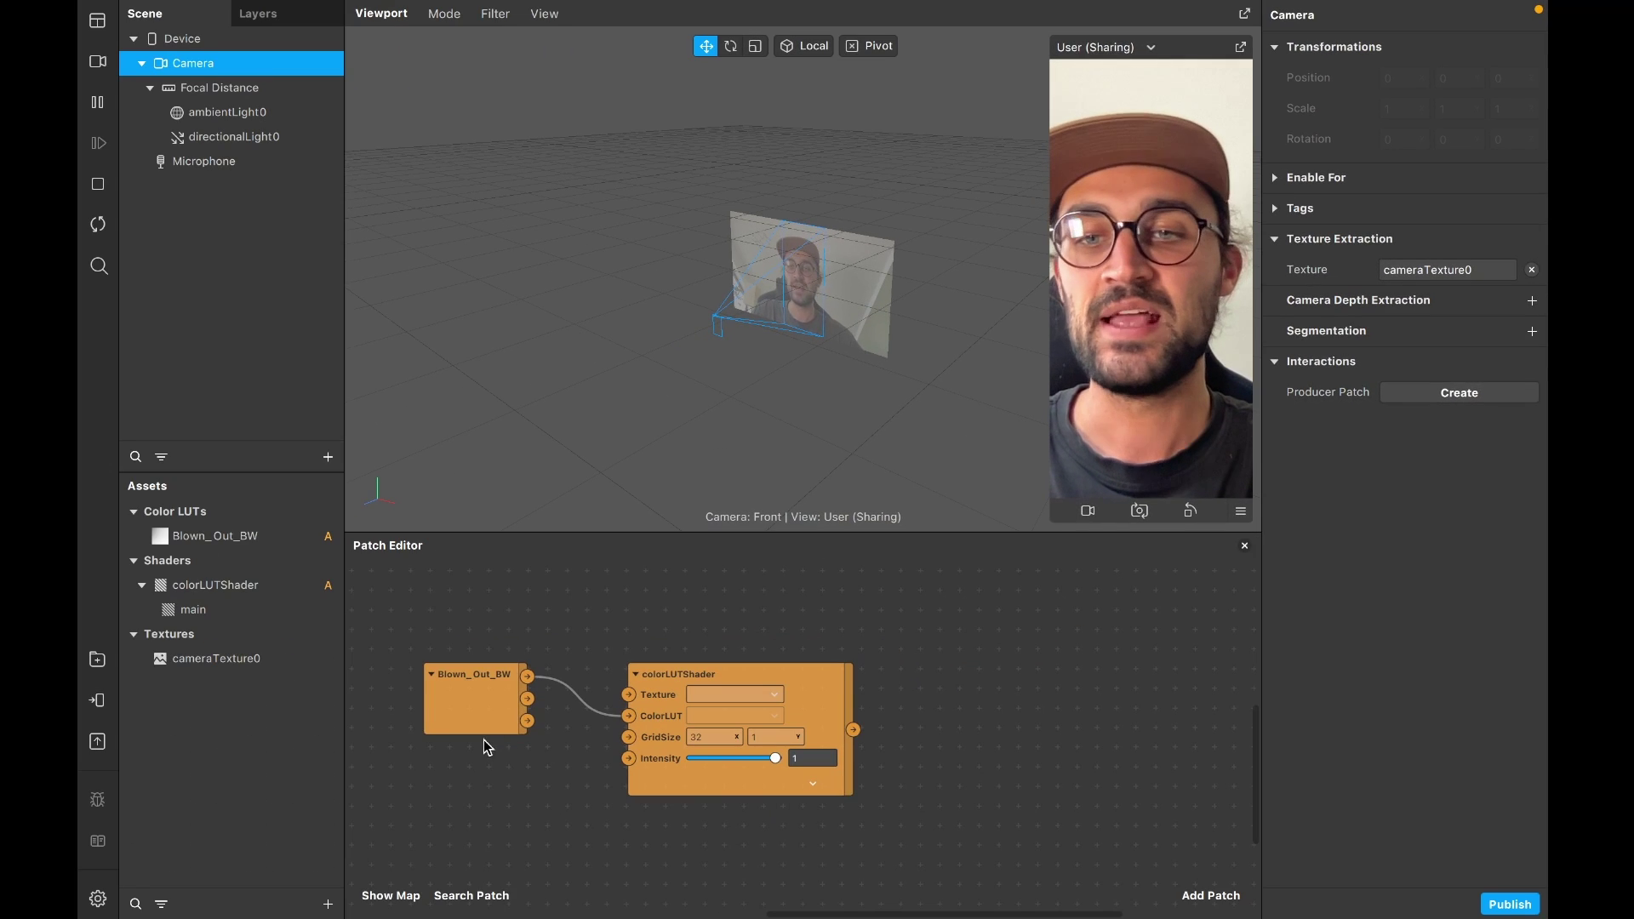
# Add a cameraTexture0 patch above the Blown_Out_BW patch and connect its RGBA output to the colorLUTShader's Texture input
pyautogui.click(490, 737)
pyautogui.moveTo(221, 632); pyautogui.dragTo(395, 631)
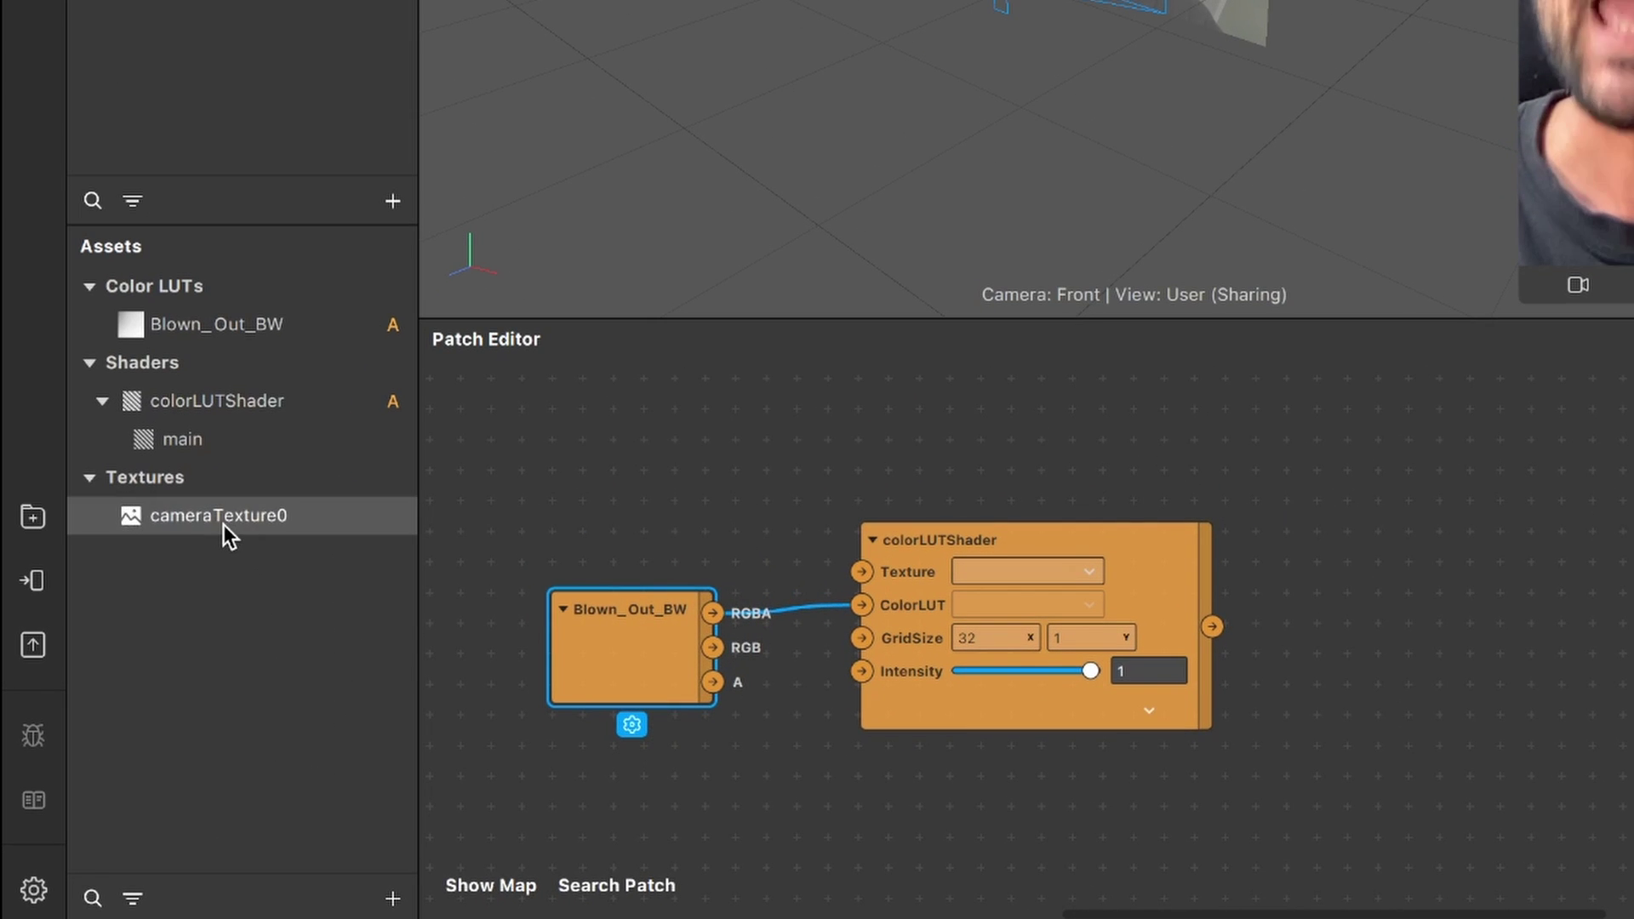
pyautogui.moveTo(466, 522); pyautogui.dragTo(545, 458)
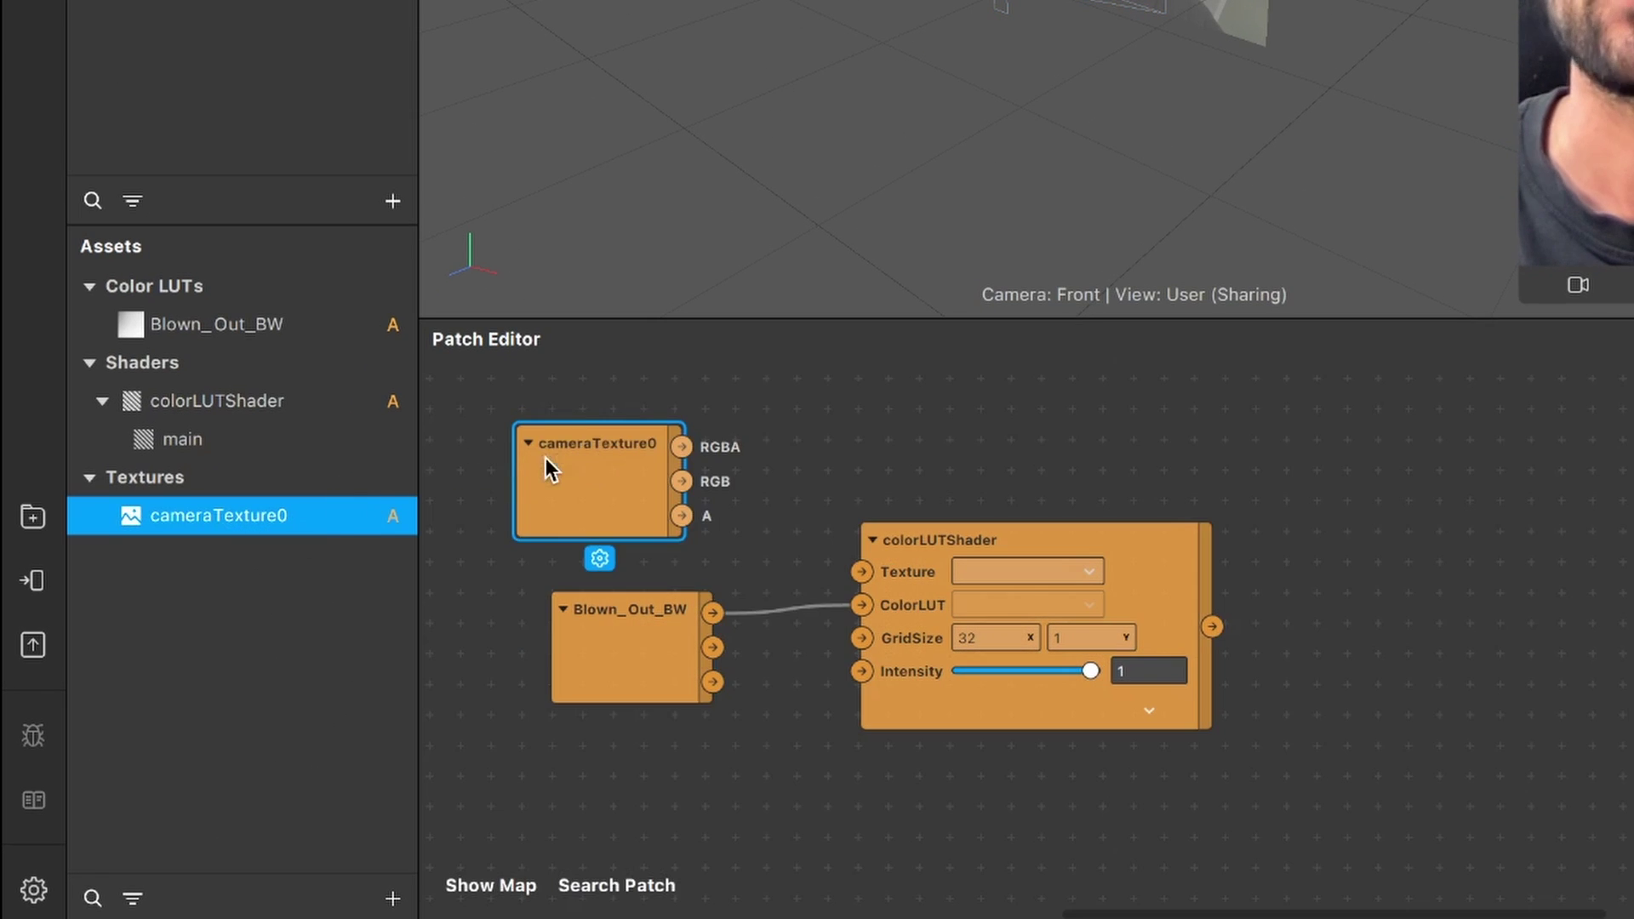
pyautogui.moveTo(655, 628); pyautogui.dragTo(575, 696)
pyautogui.moveTo(628, 488); pyautogui.dragTo(599, 502)
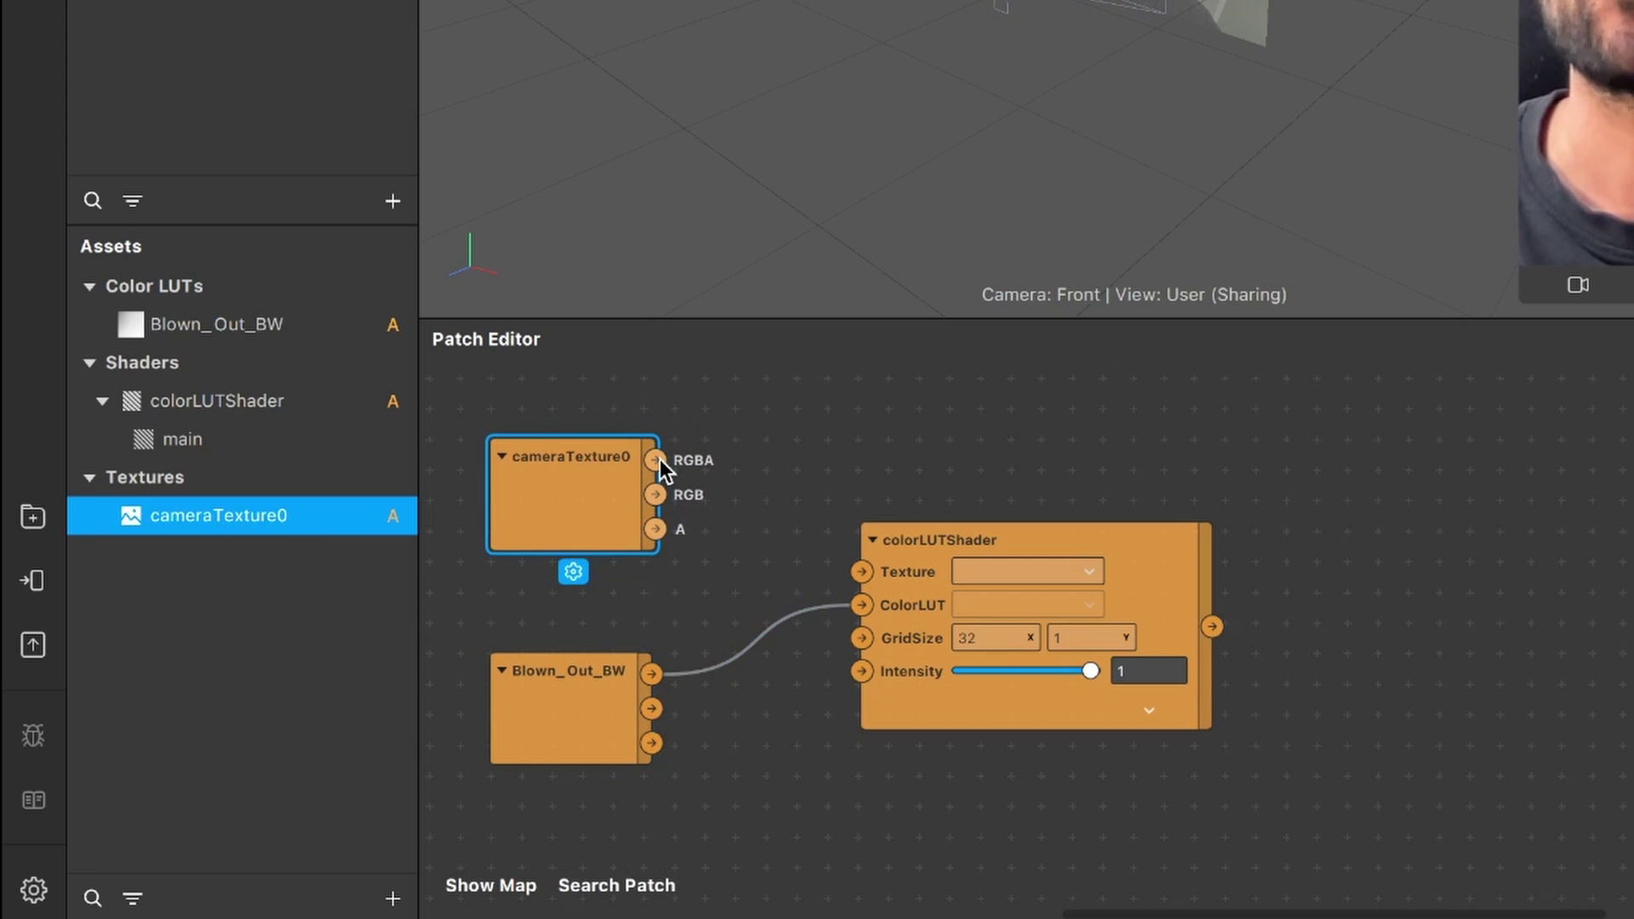
pyautogui.moveTo(656, 459); pyautogui.dragTo(694, 471)
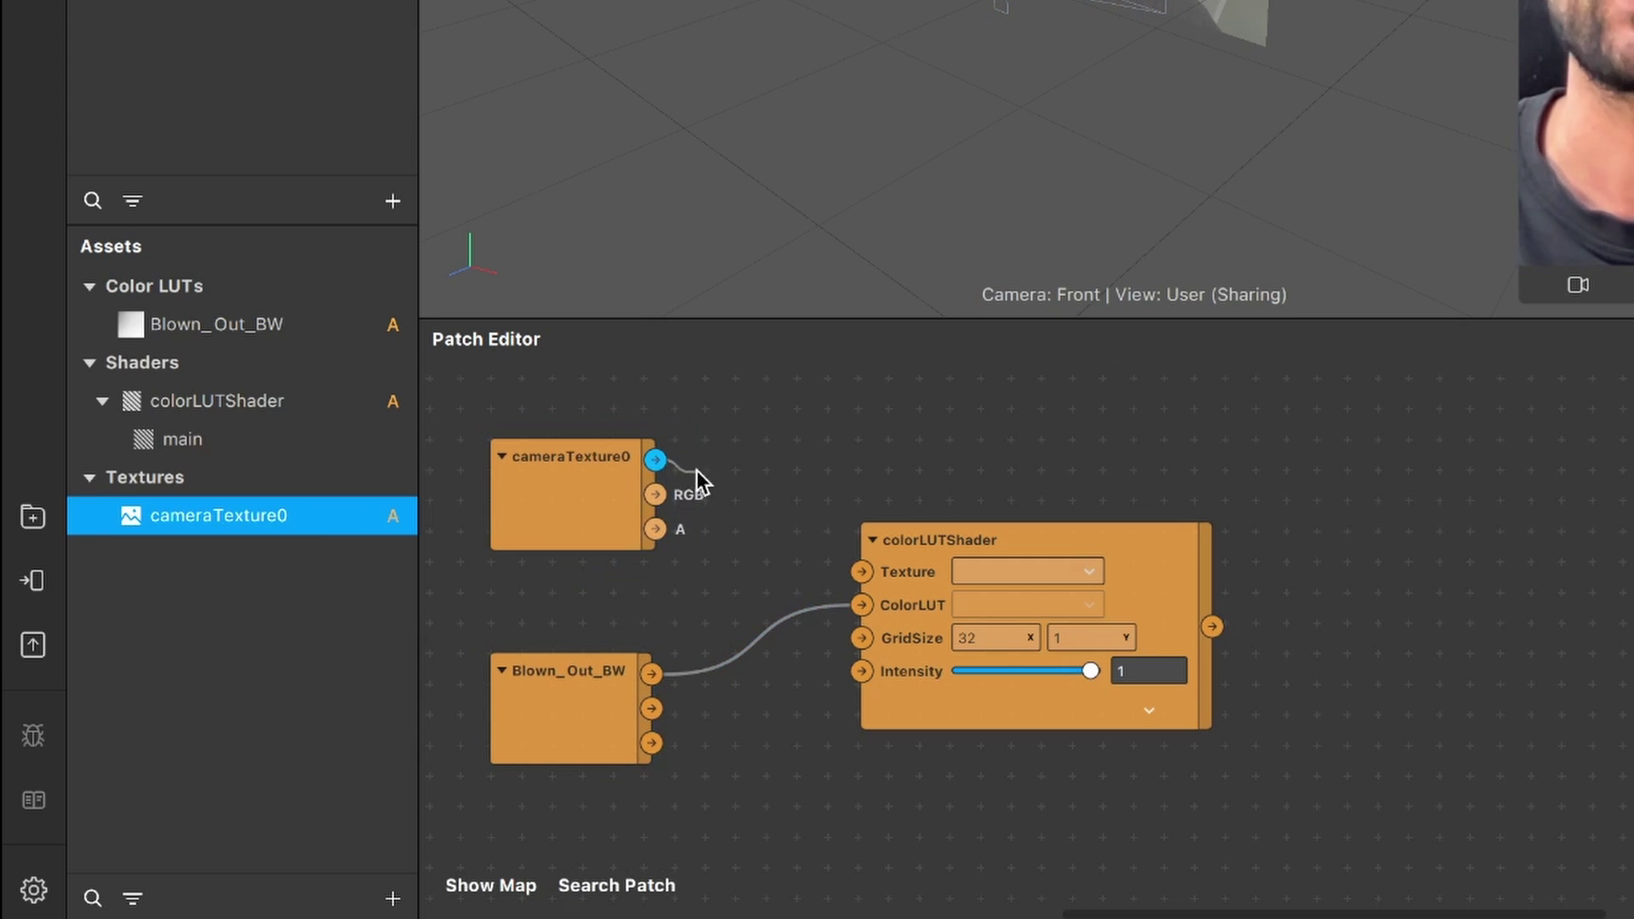
pyautogui.moveTo(839, 569); pyautogui.dragTo(854, 568)
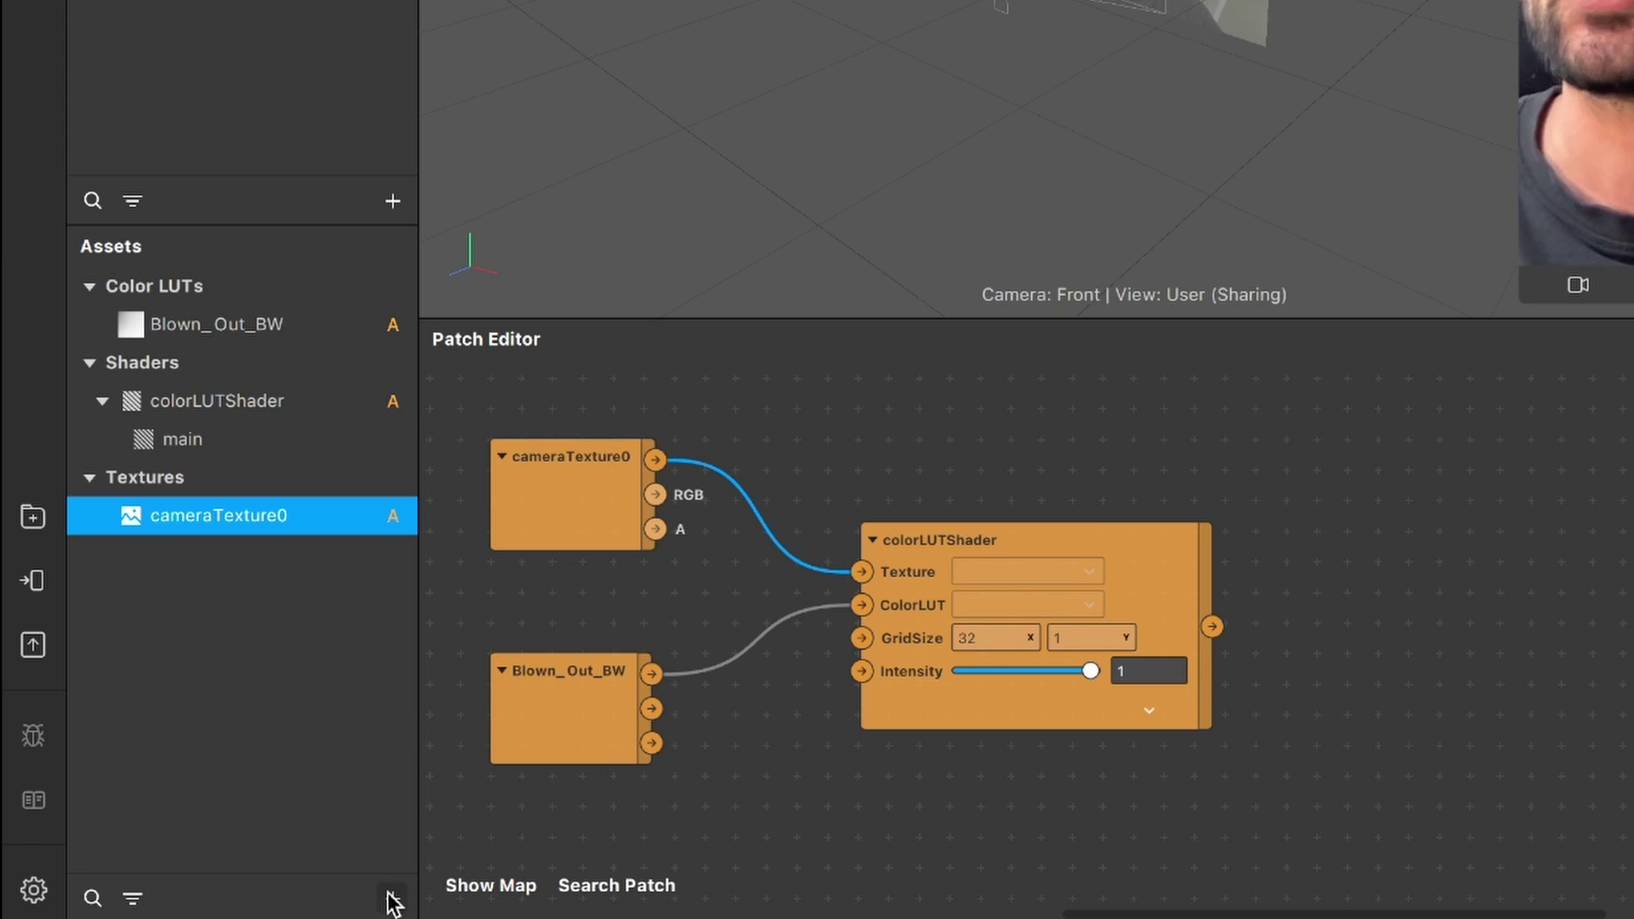
# Create a new material in the assets and name it Overlay
pyautogui.click(392, 899)
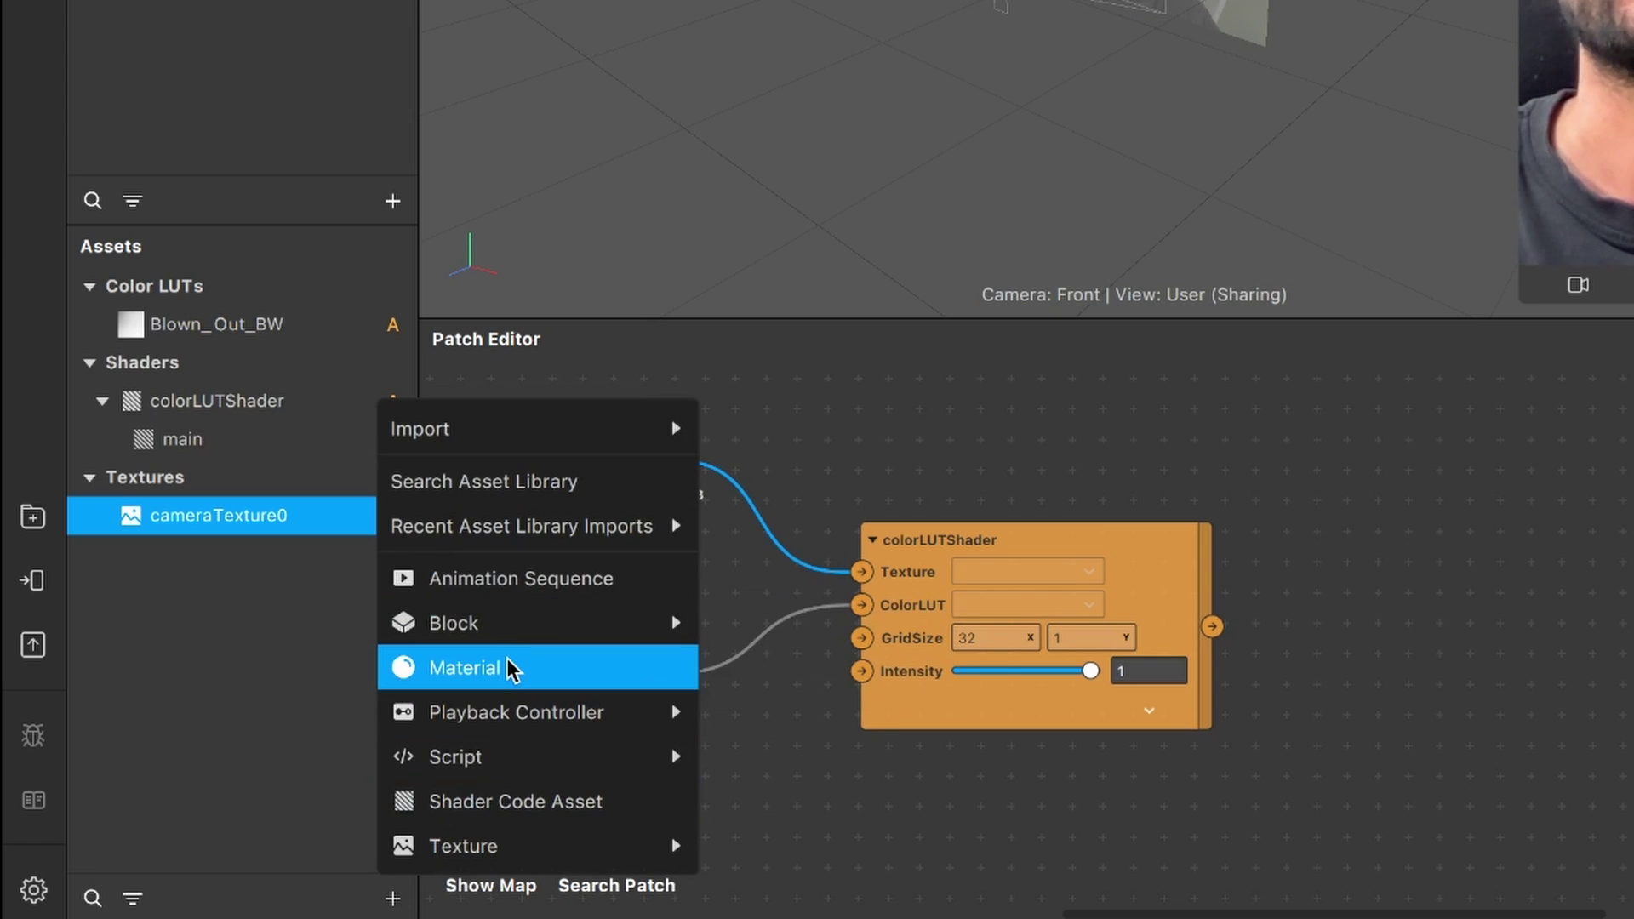
pyautogui.click(464, 668)
pyautogui.write('Overlay')
pyautogui.press('Return')
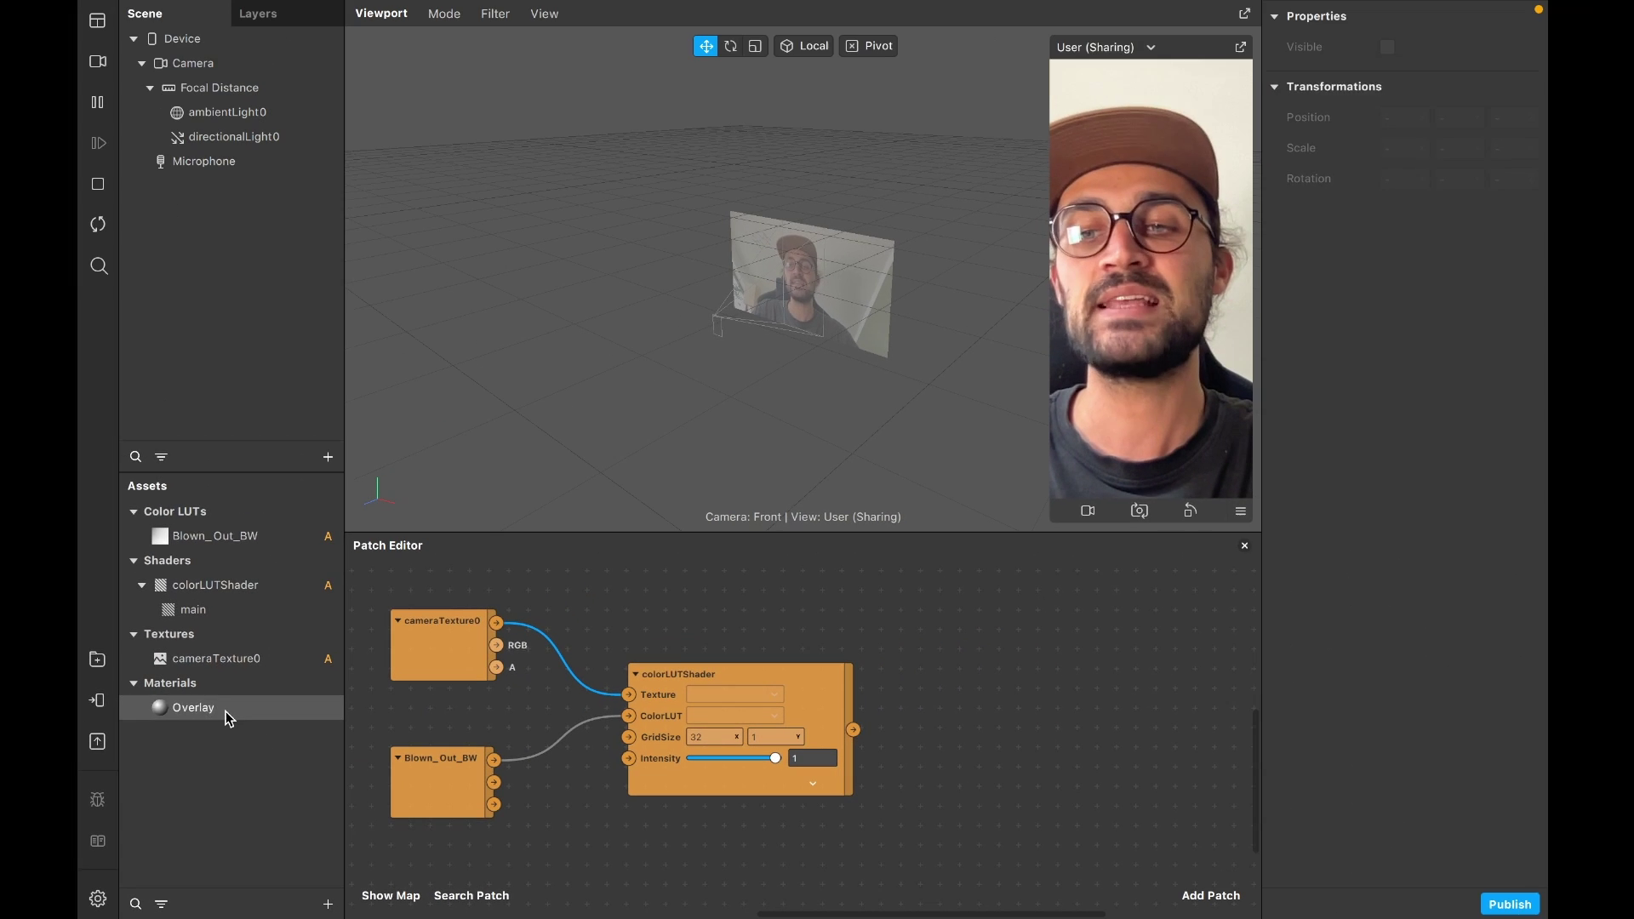
# Set the Overlay material's shader type to Flat and create a patch for its diffuse texture
pyautogui.click(228, 595)
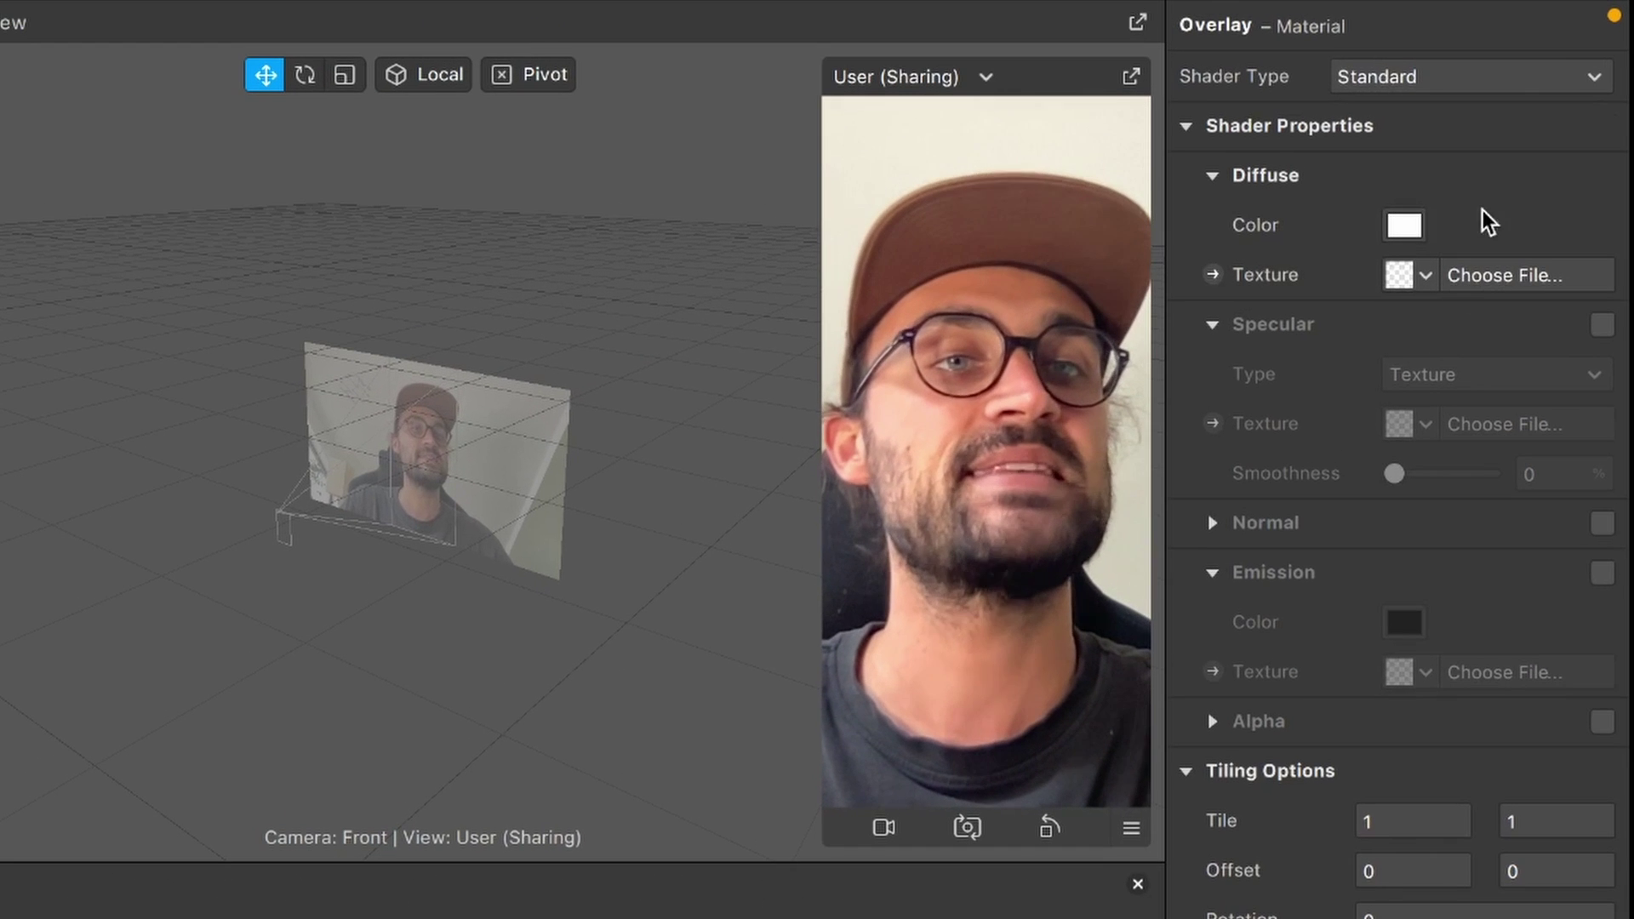
pyautogui.click(1523, 90)
pyautogui.click(1522, 85)
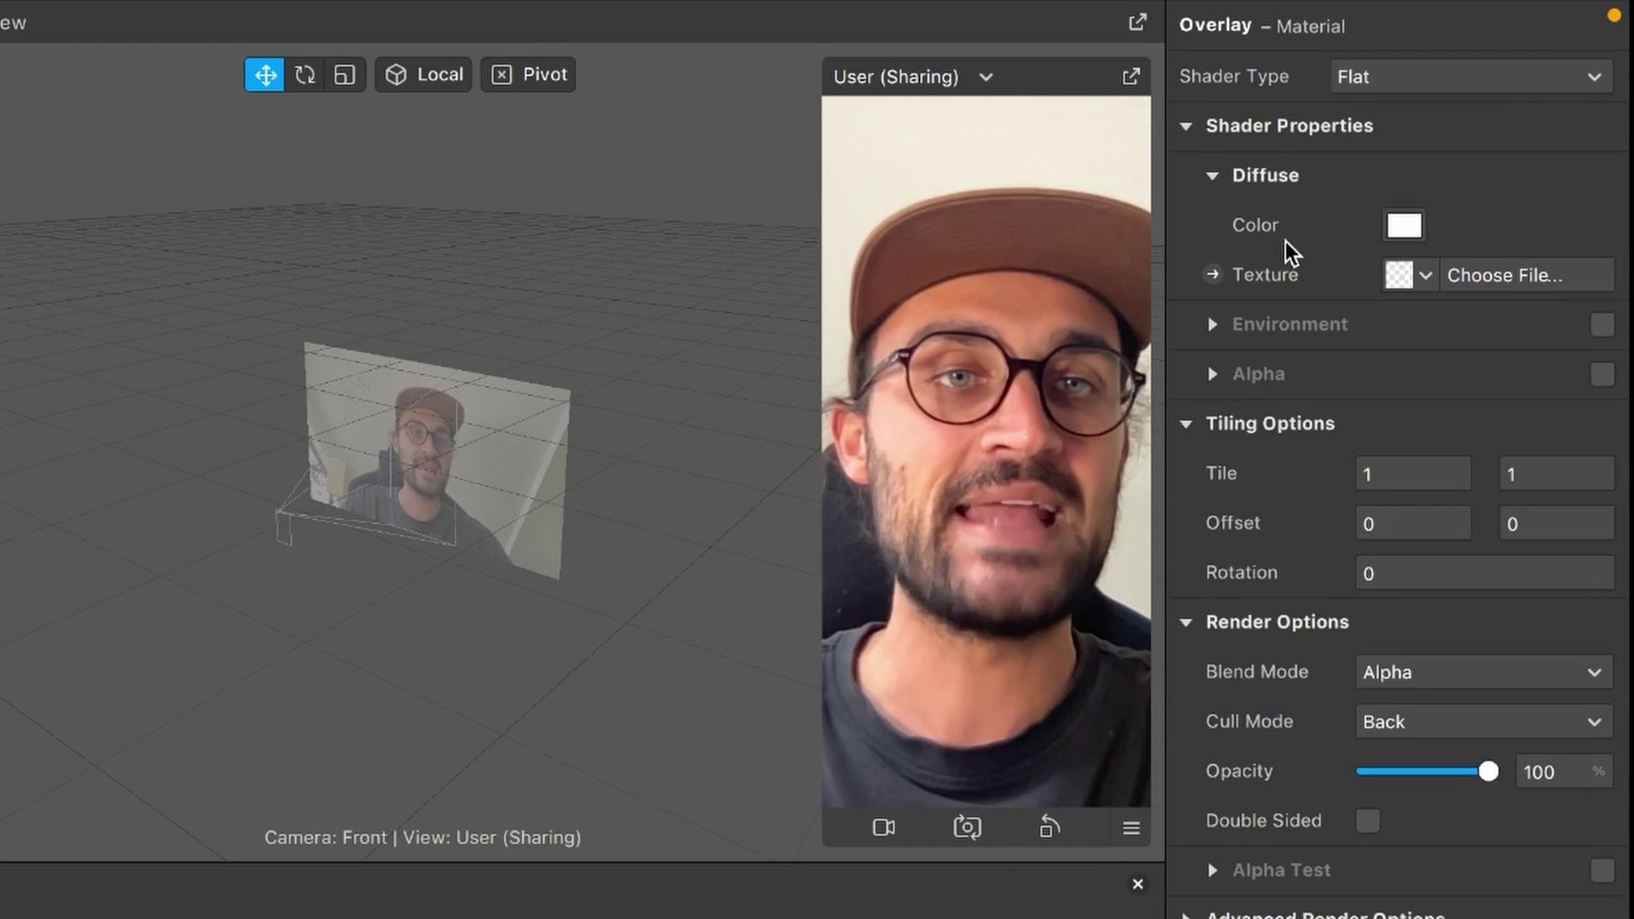
pyautogui.click(1213, 274)
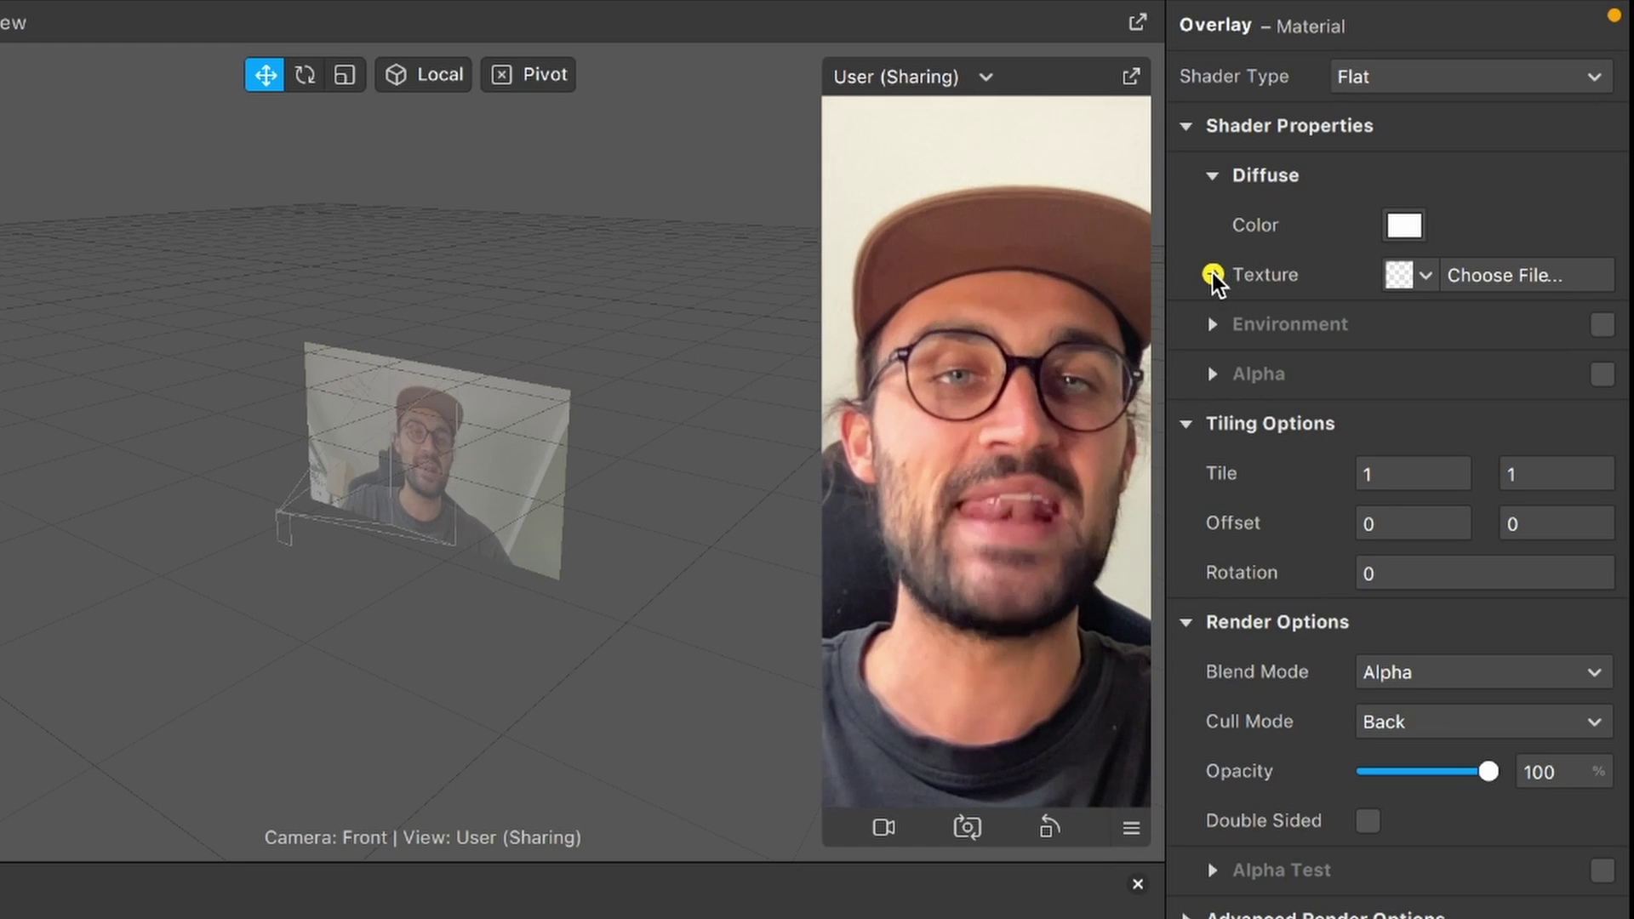
pyautogui.click(1212, 274)
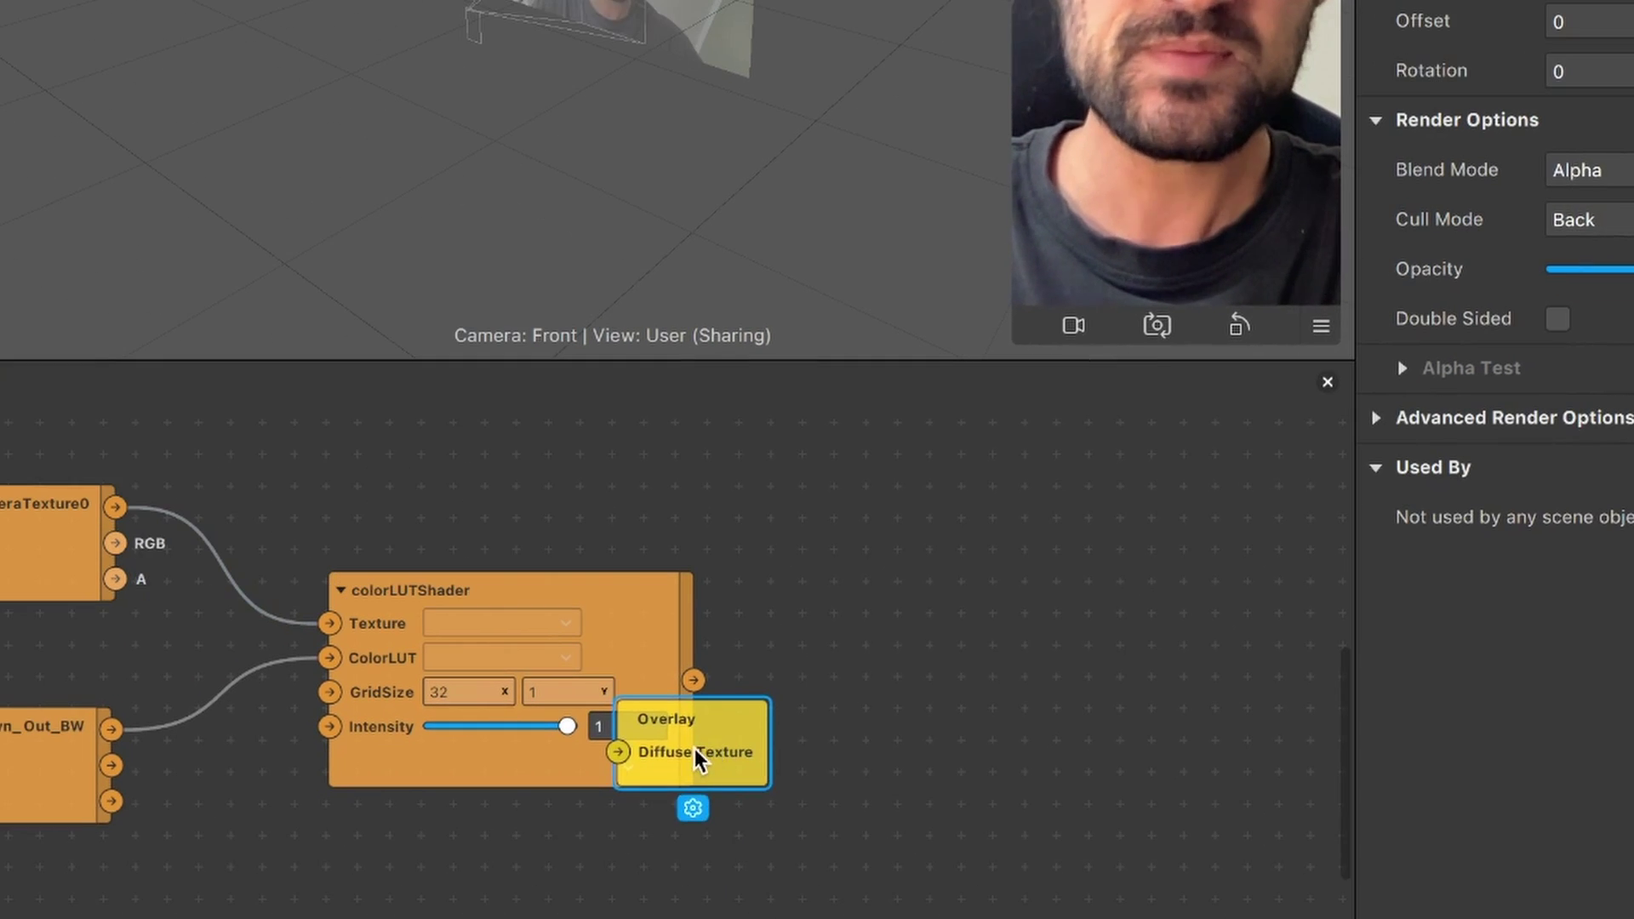
# Place the Overlay patch beyond the colorLUTShader patch and connect the shader's output to its Diffuse Texture input
pyautogui.moveTo(722, 748); pyautogui.dragTo(1047, 662)
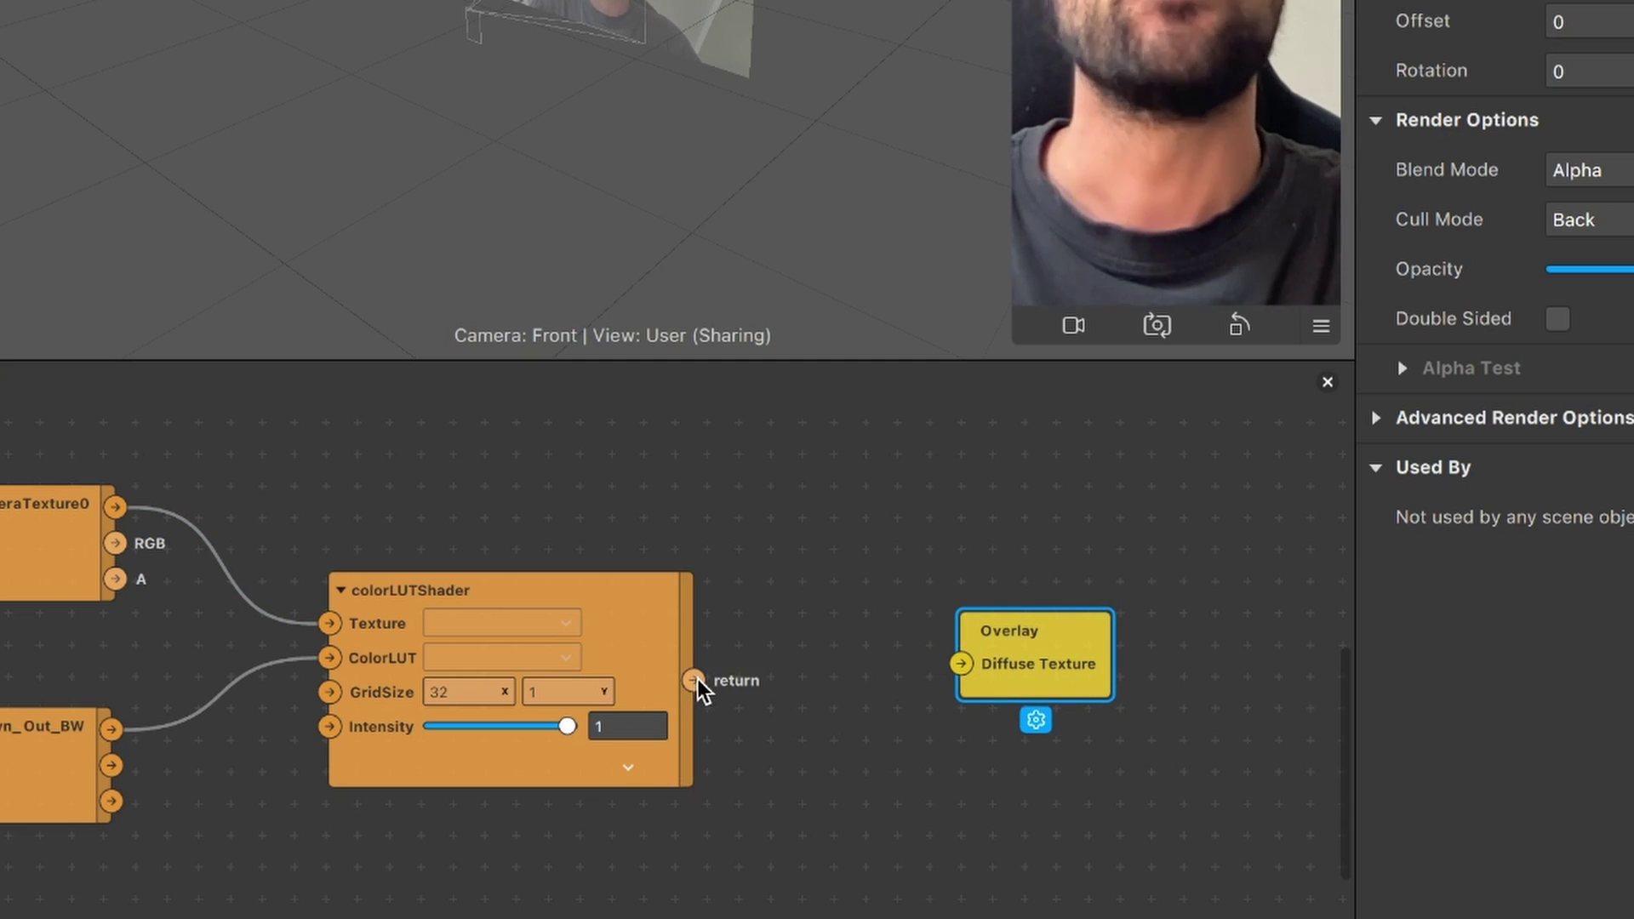
pyautogui.moveTo(694, 680); pyautogui.dragTo(960, 665)
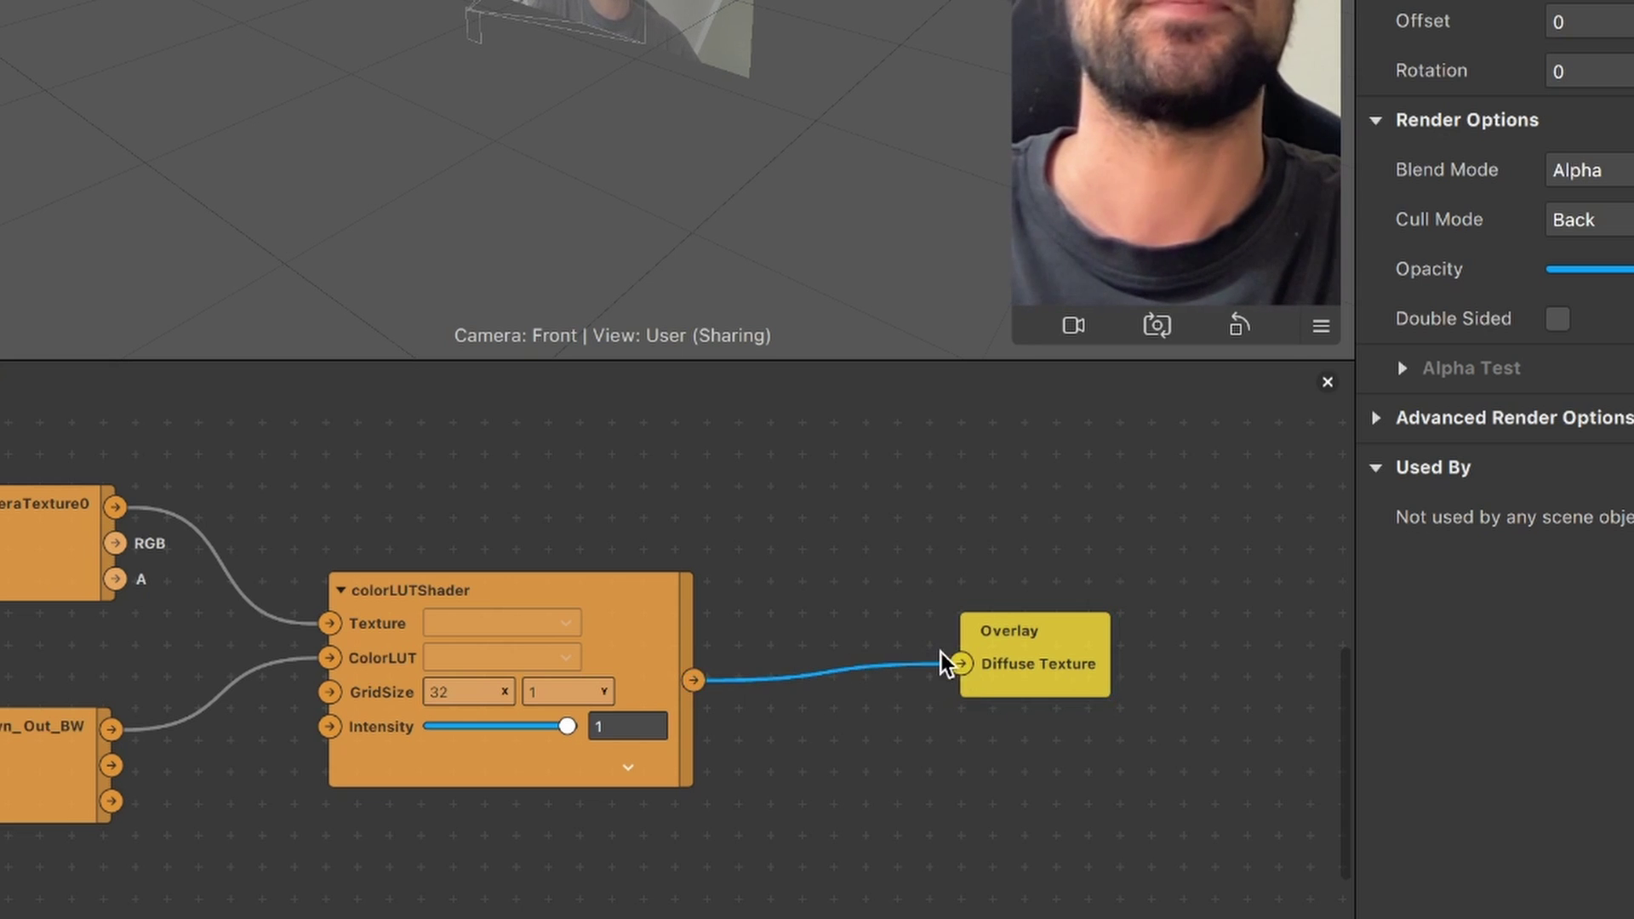
pyautogui.click(1038, 678)
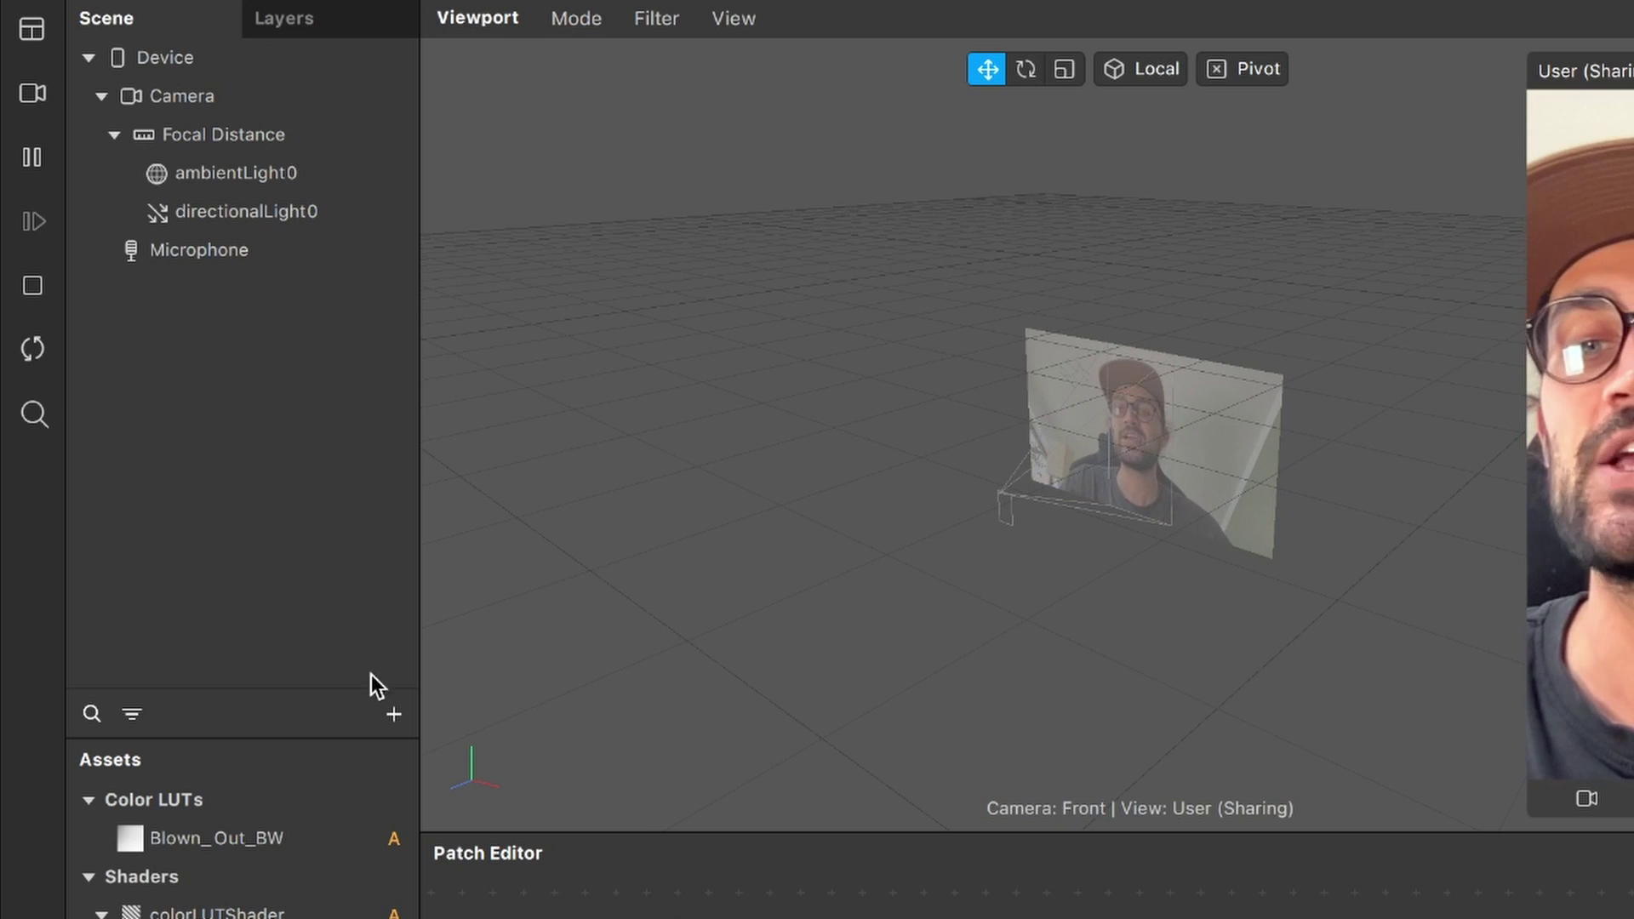
# Insert a Rectangle object into the scene
pyautogui.click(393, 713)
pyautogui.write('rec')
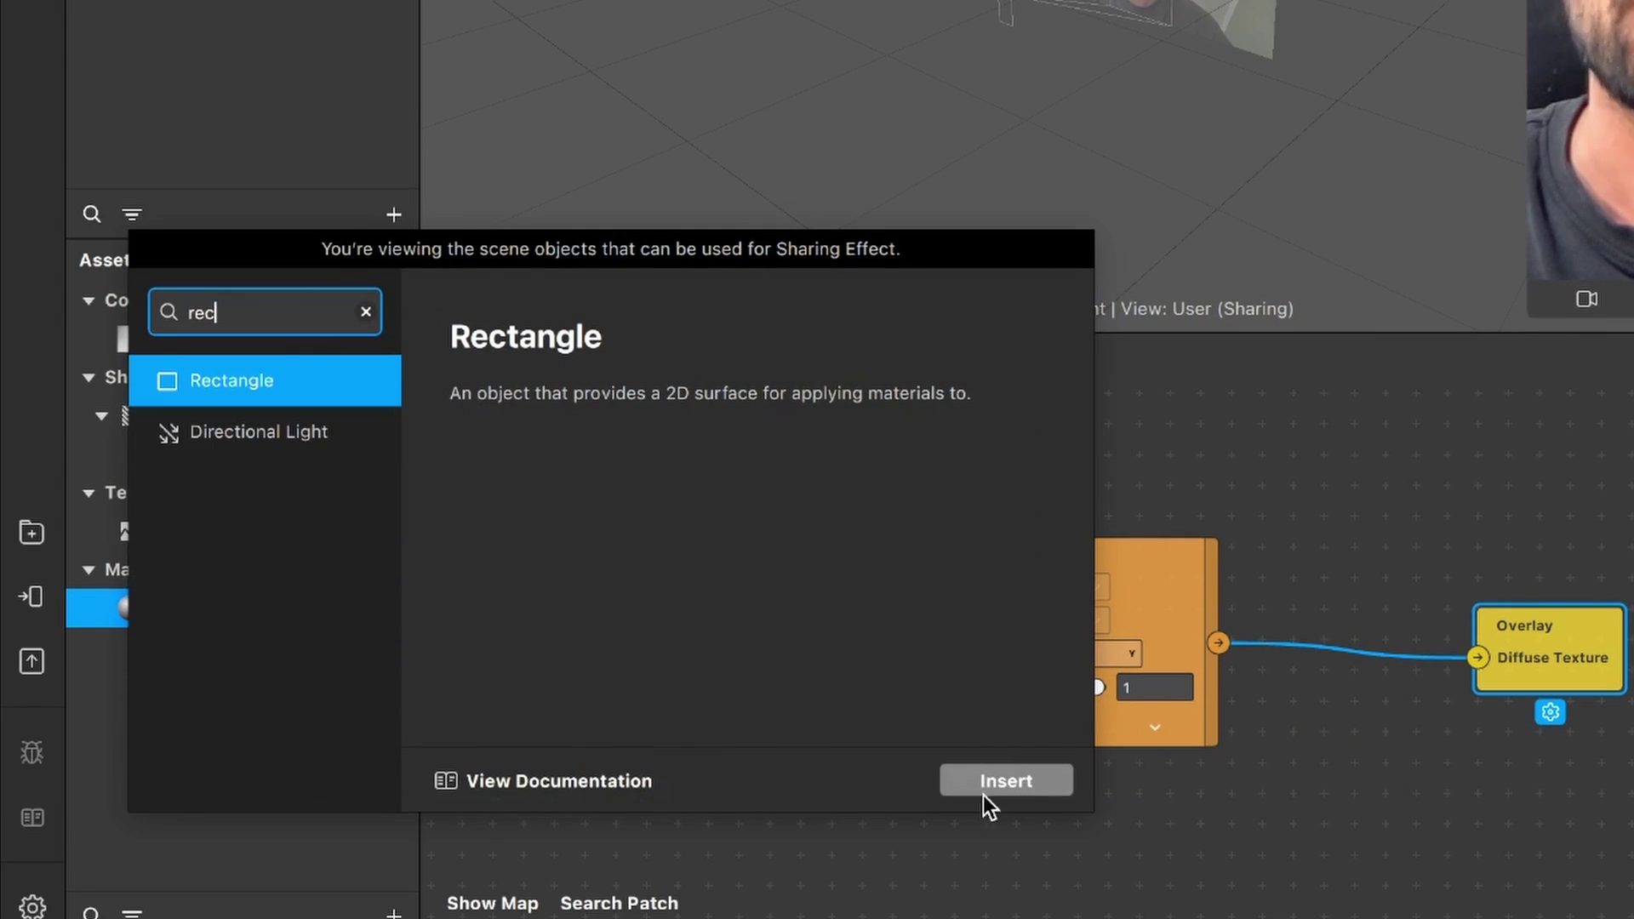
pyautogui.click(1004, 780)
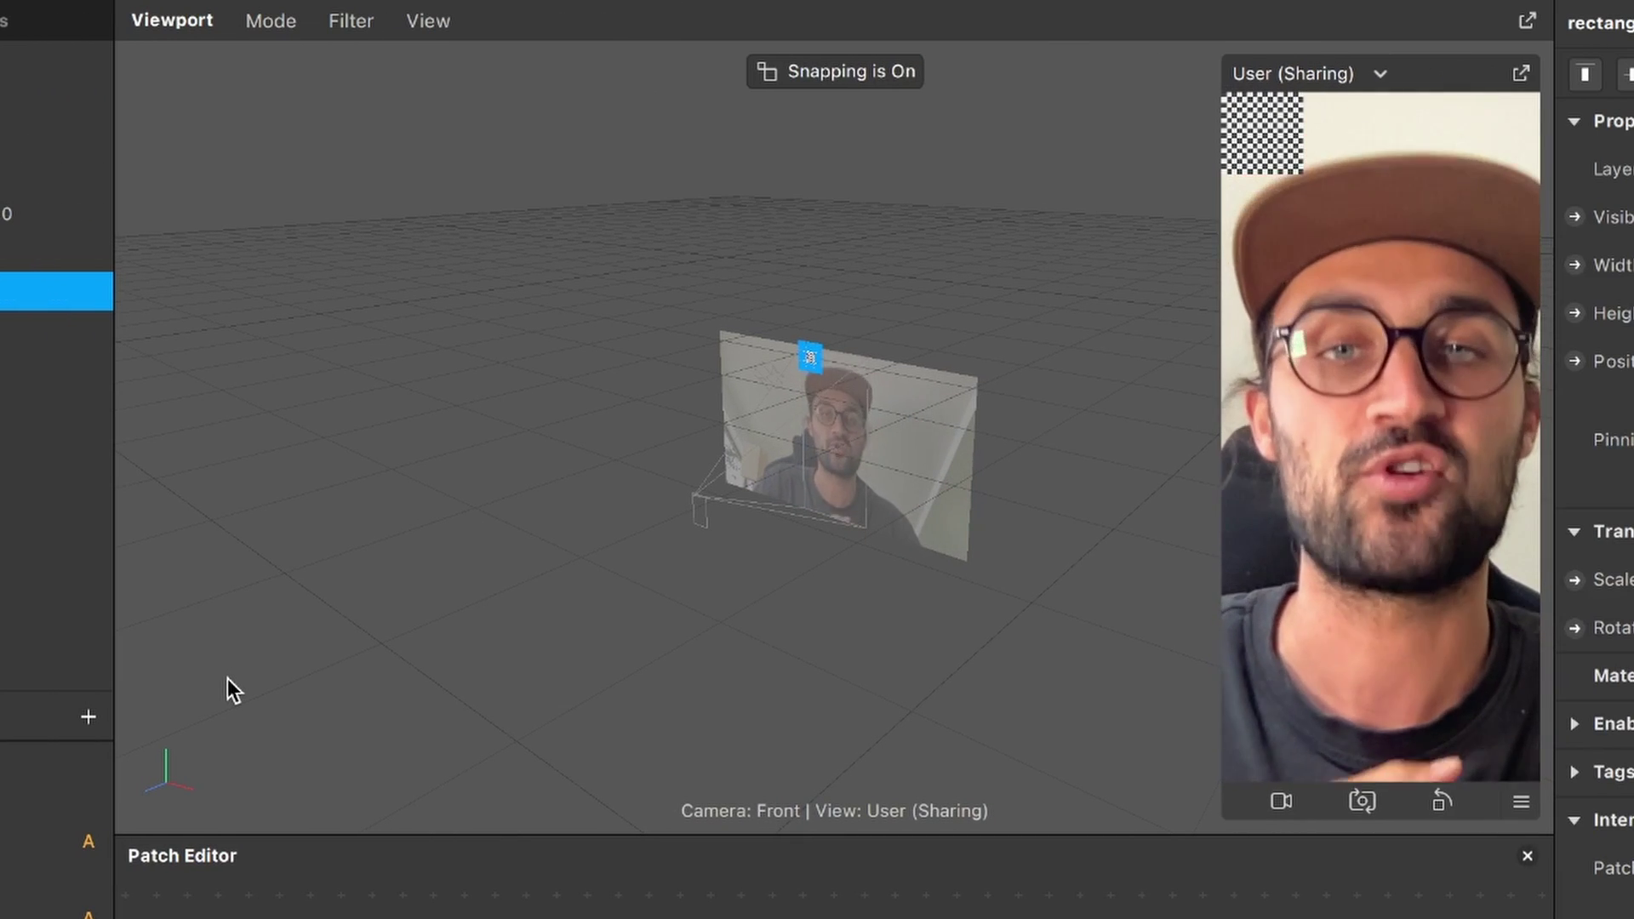
pyautogui.click(195, 283)
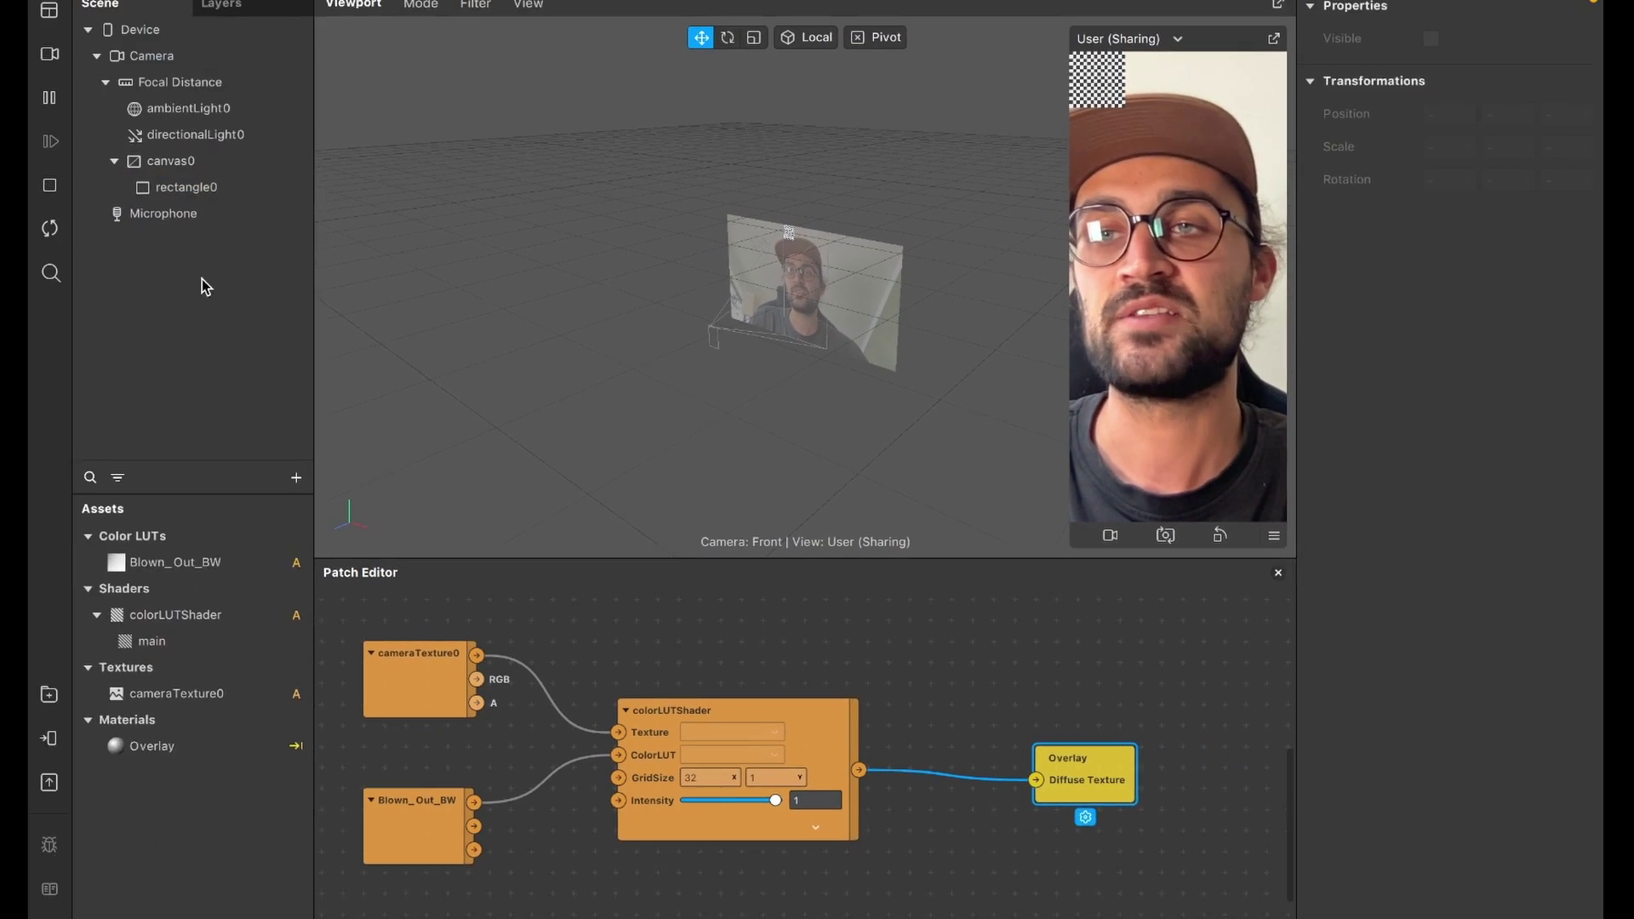
# Set the rectangle's width and height to Relative at 100 and assign the Overlay material to it
pyautogui.click(188, 188)
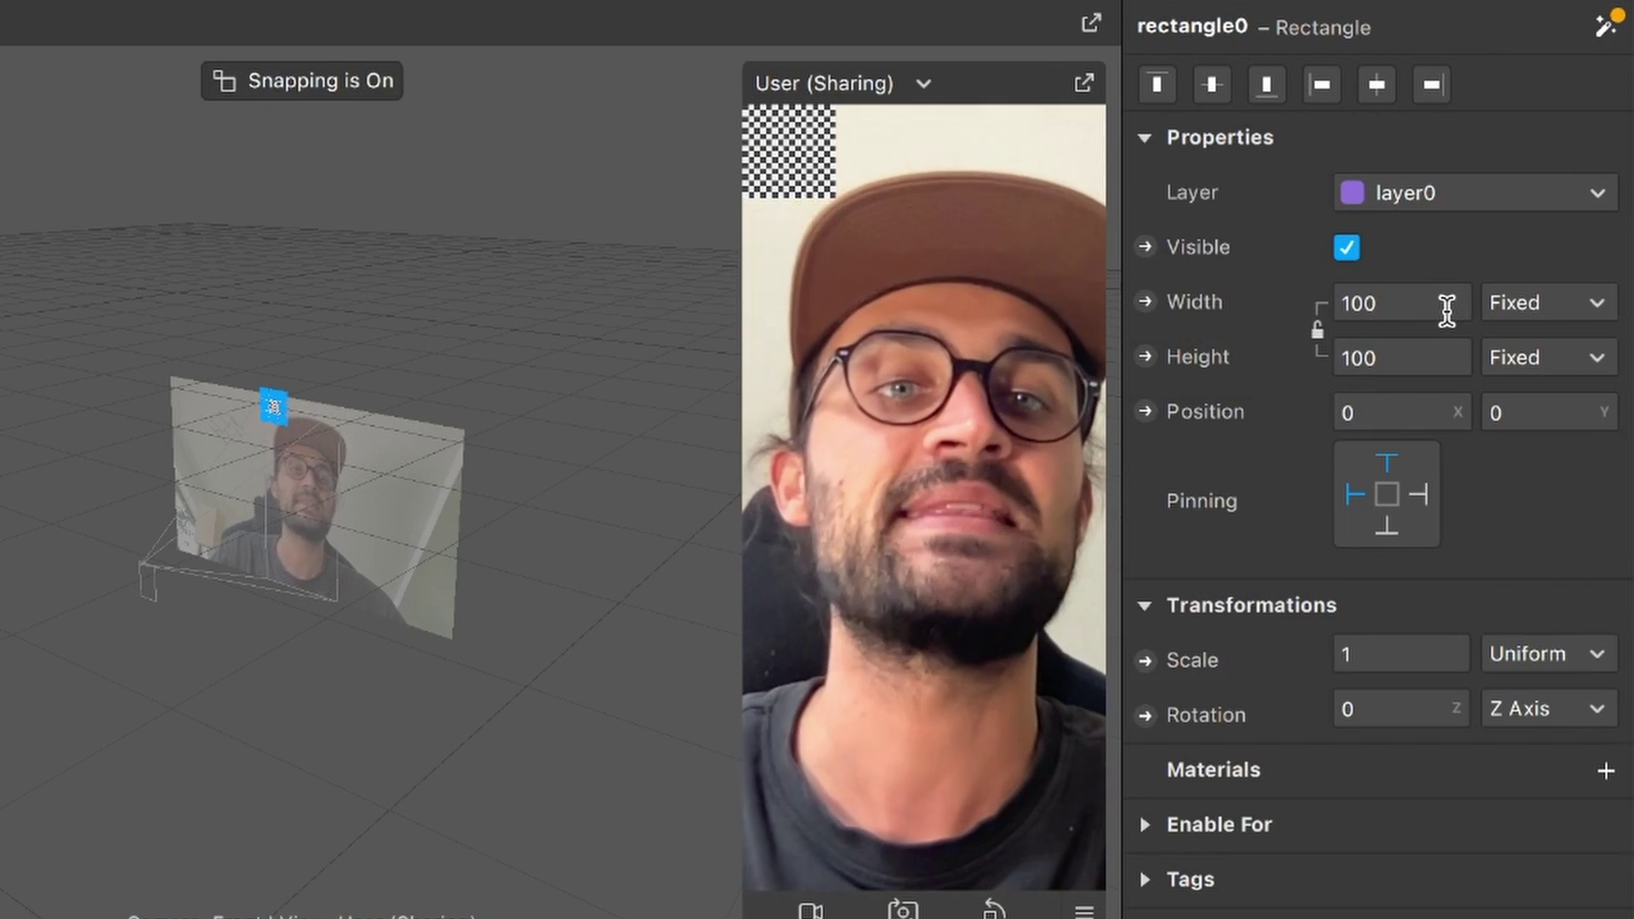
pyautogui.click(1446, 311)
pyautogui.click(1399, 357)
pyautogui.click(1401, 355)
pyautogui.click(1387, 410)
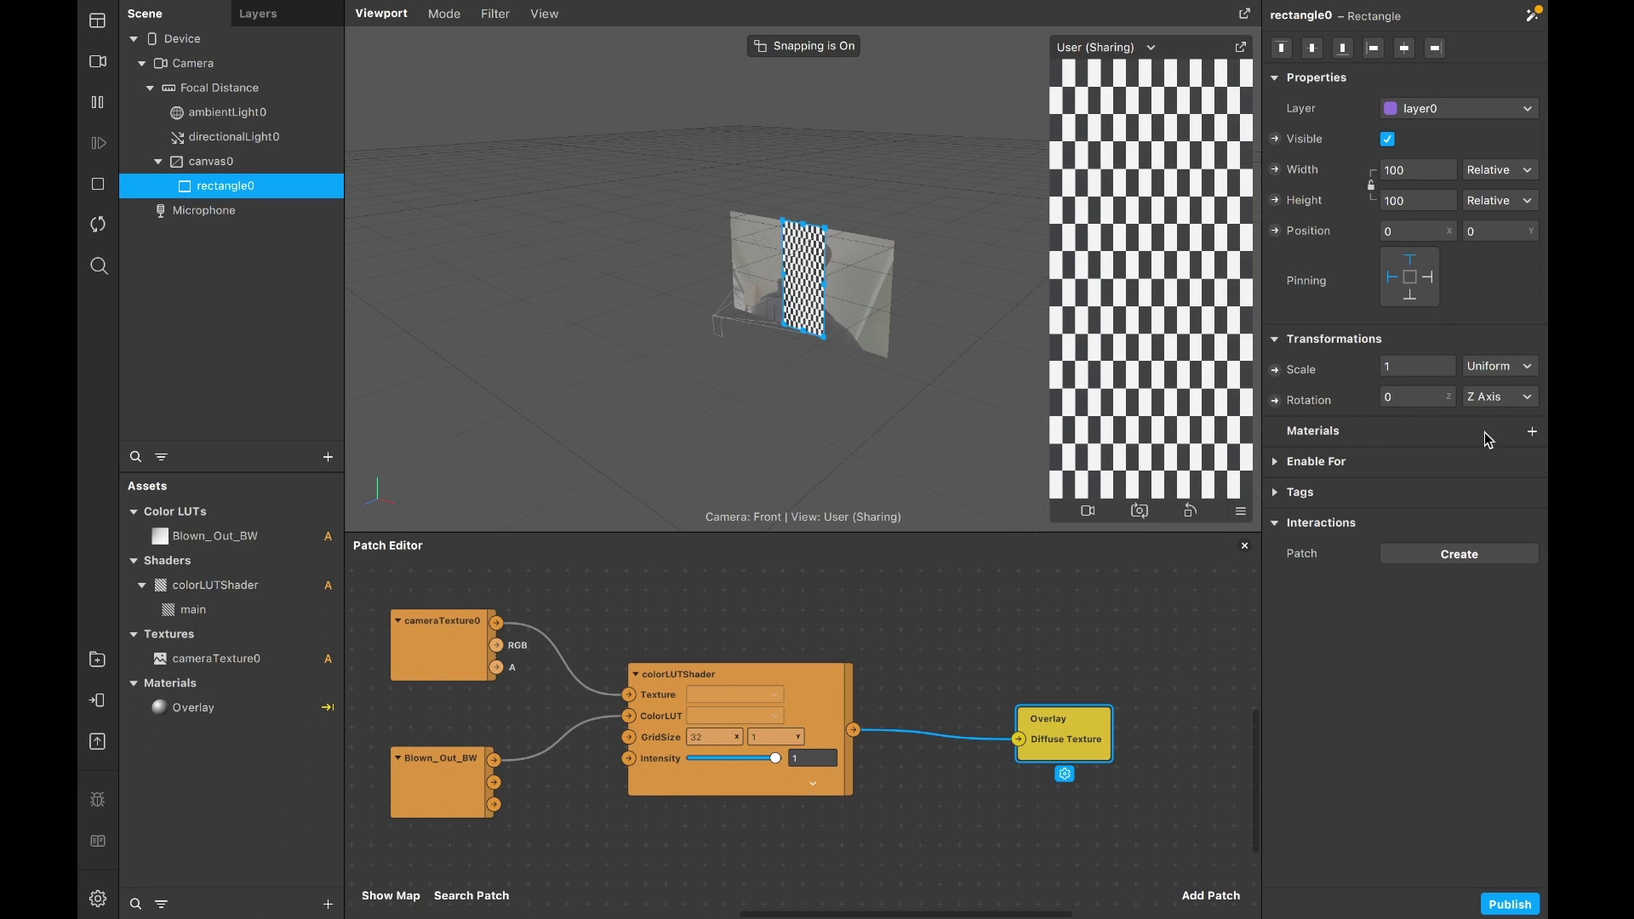
pyautogui.click(1531, 433)
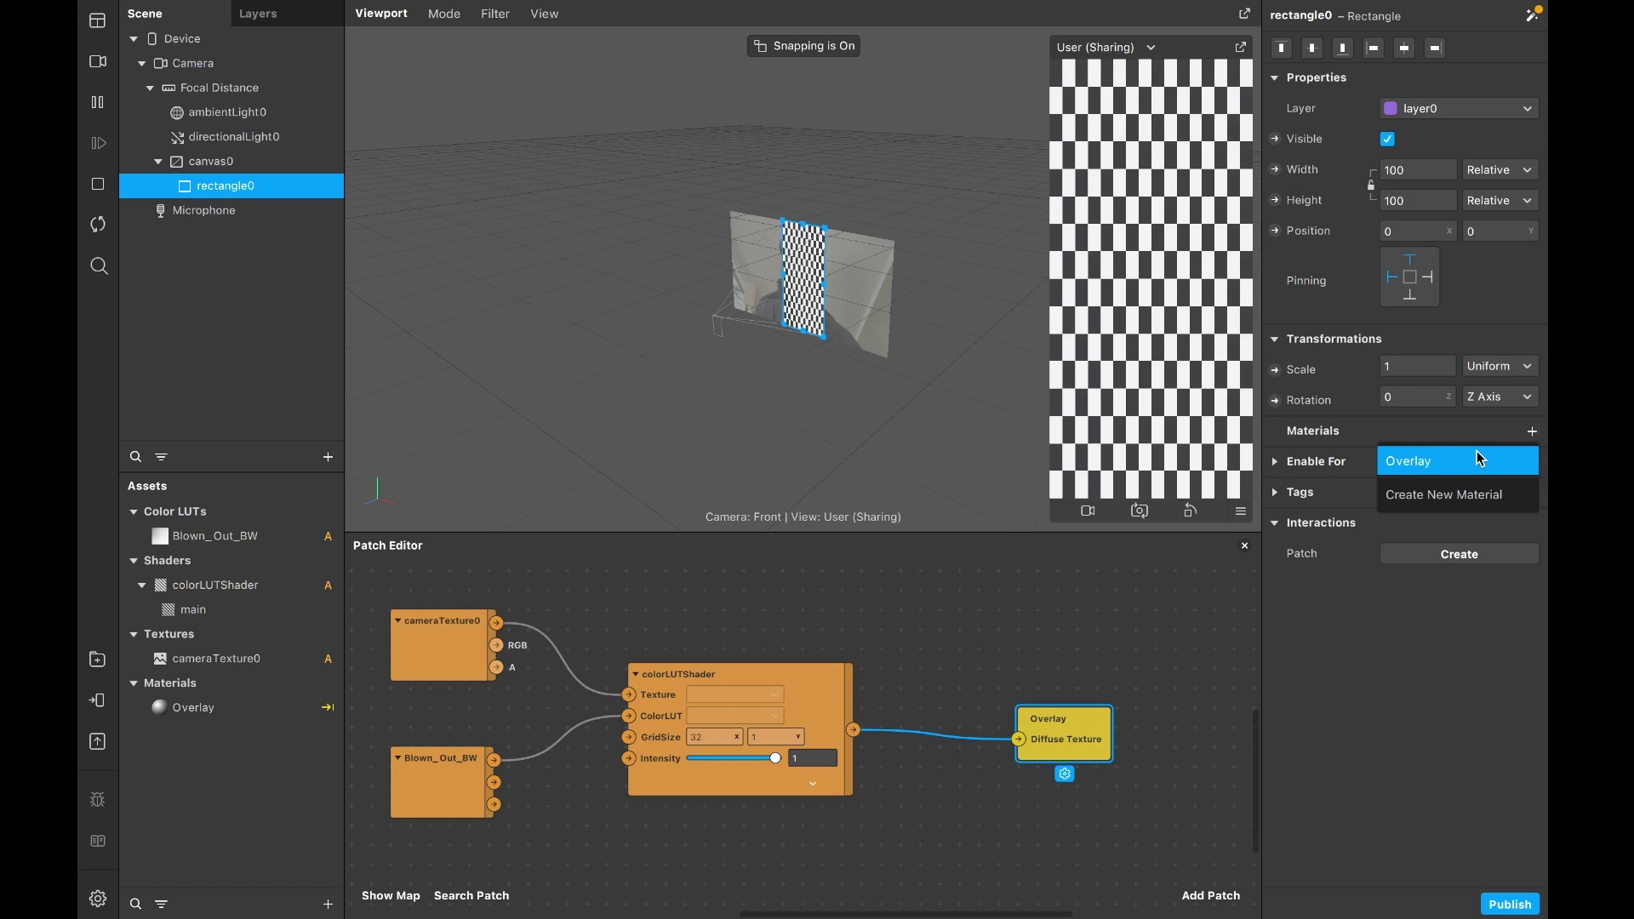
pyautogui.click(1480, 459)
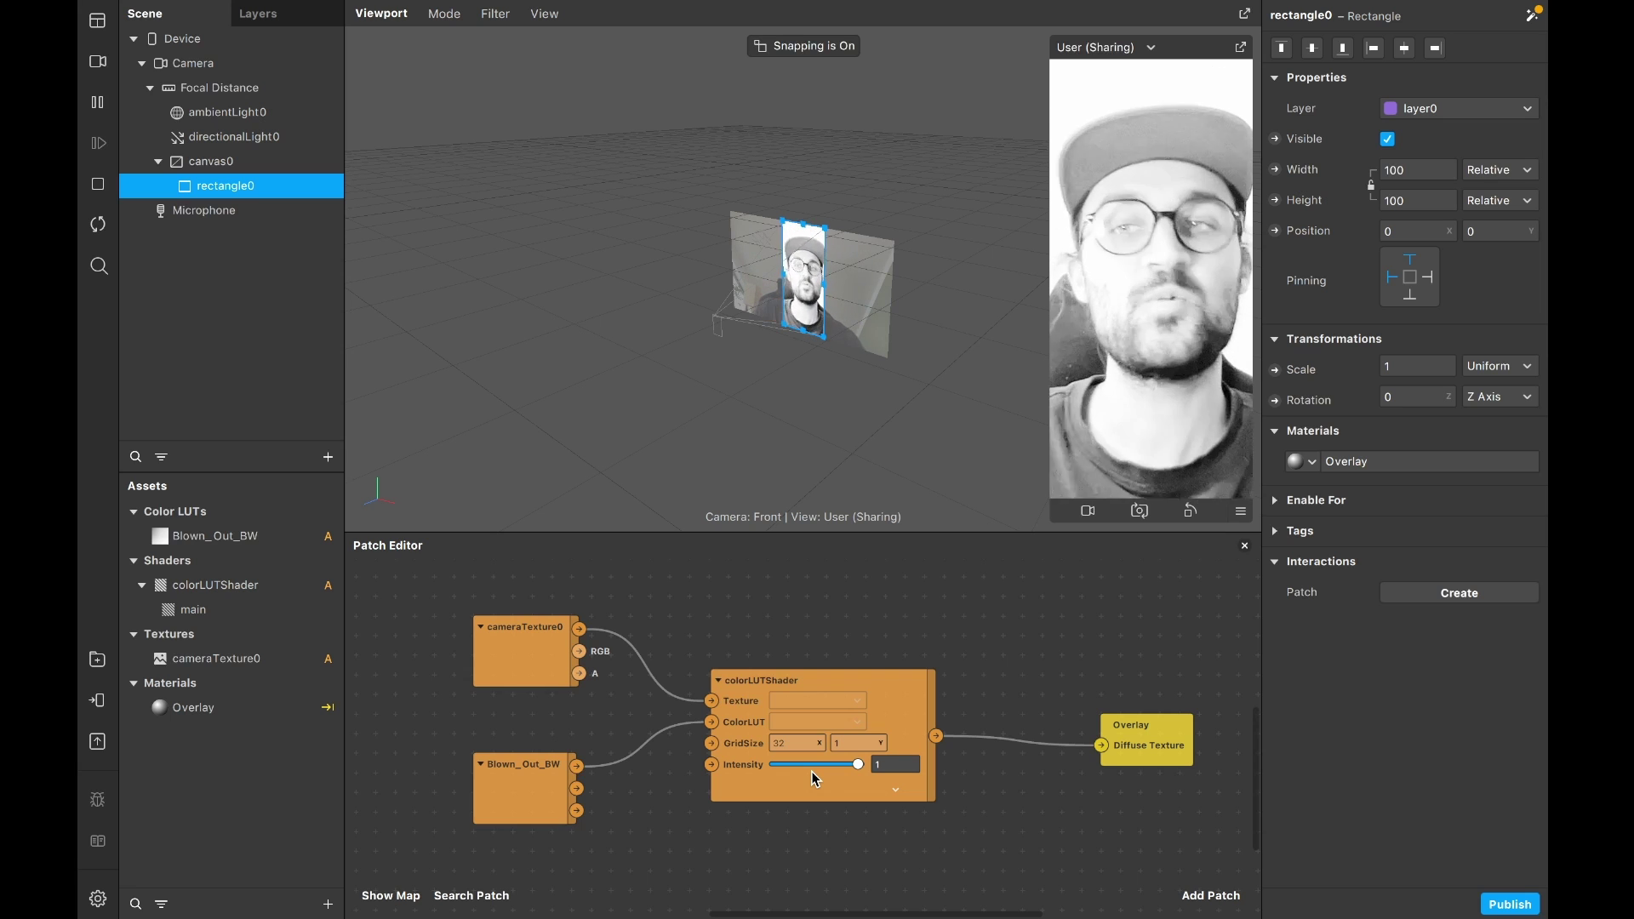
# Insert a Hand Tracker into the scene
pyautogui.click(328, 455)
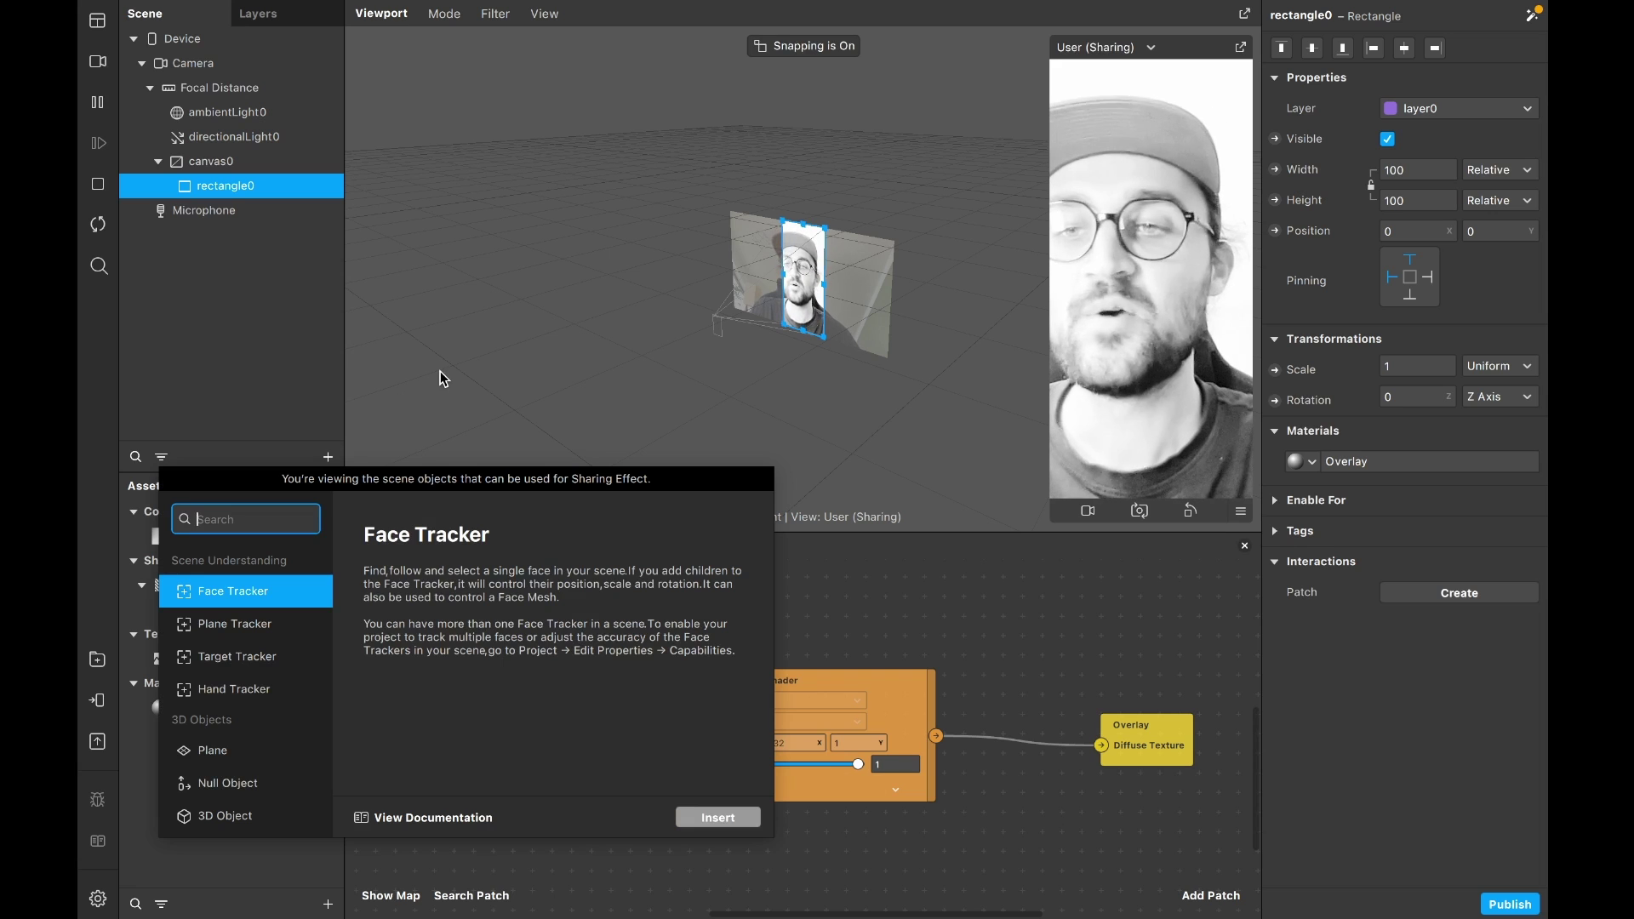
pyautogui.write('hand')
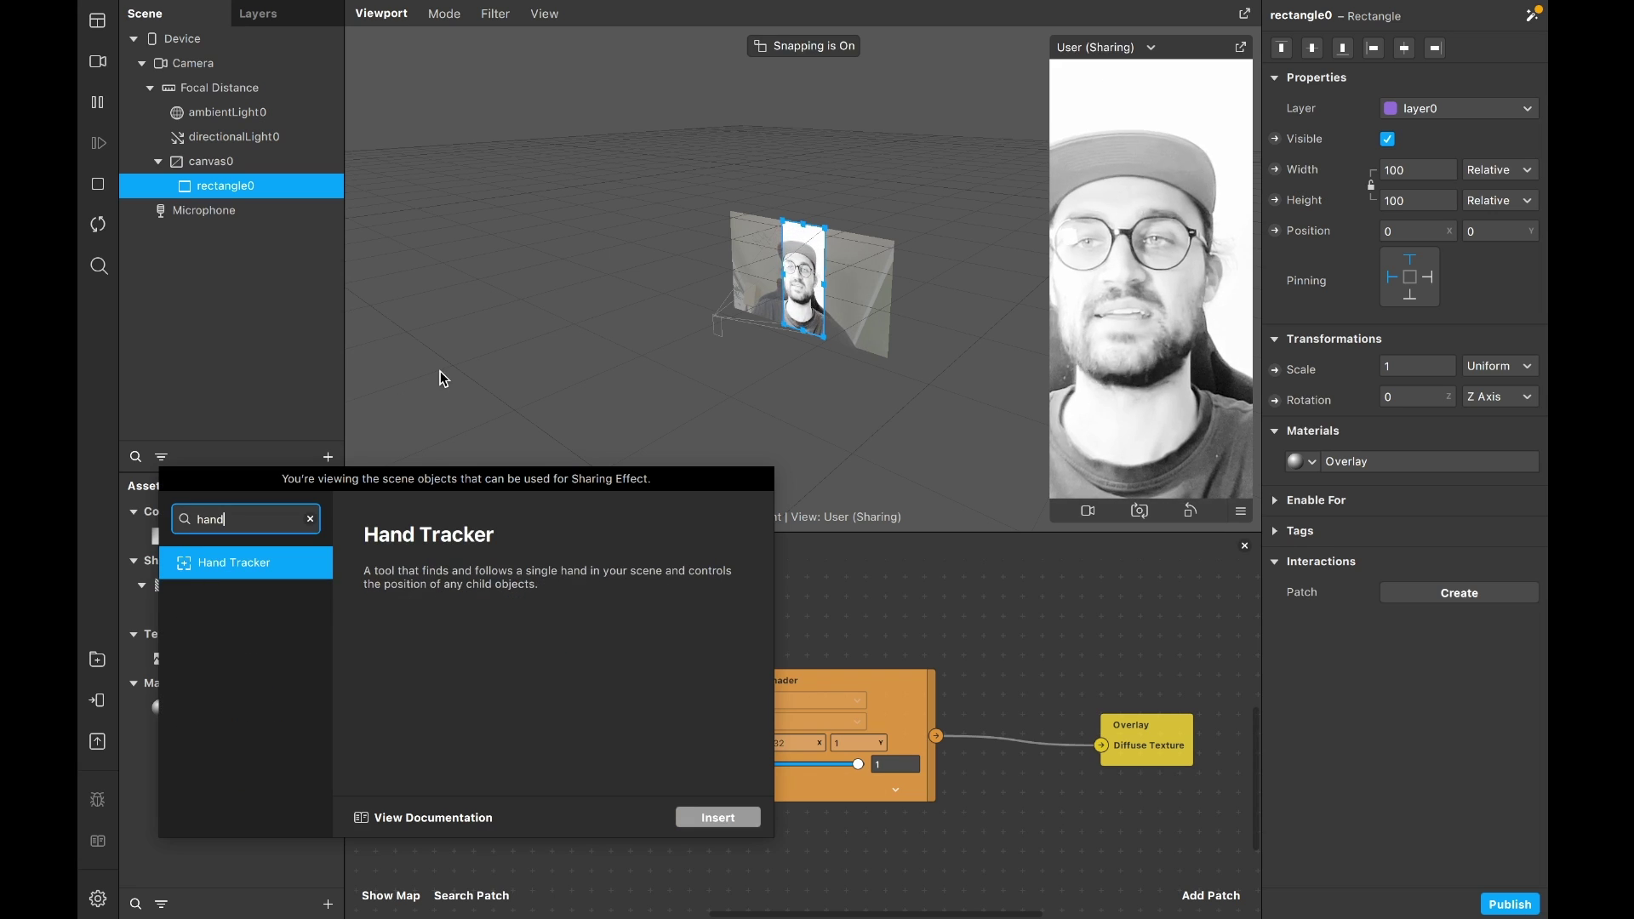
pyautogui.press('Return')
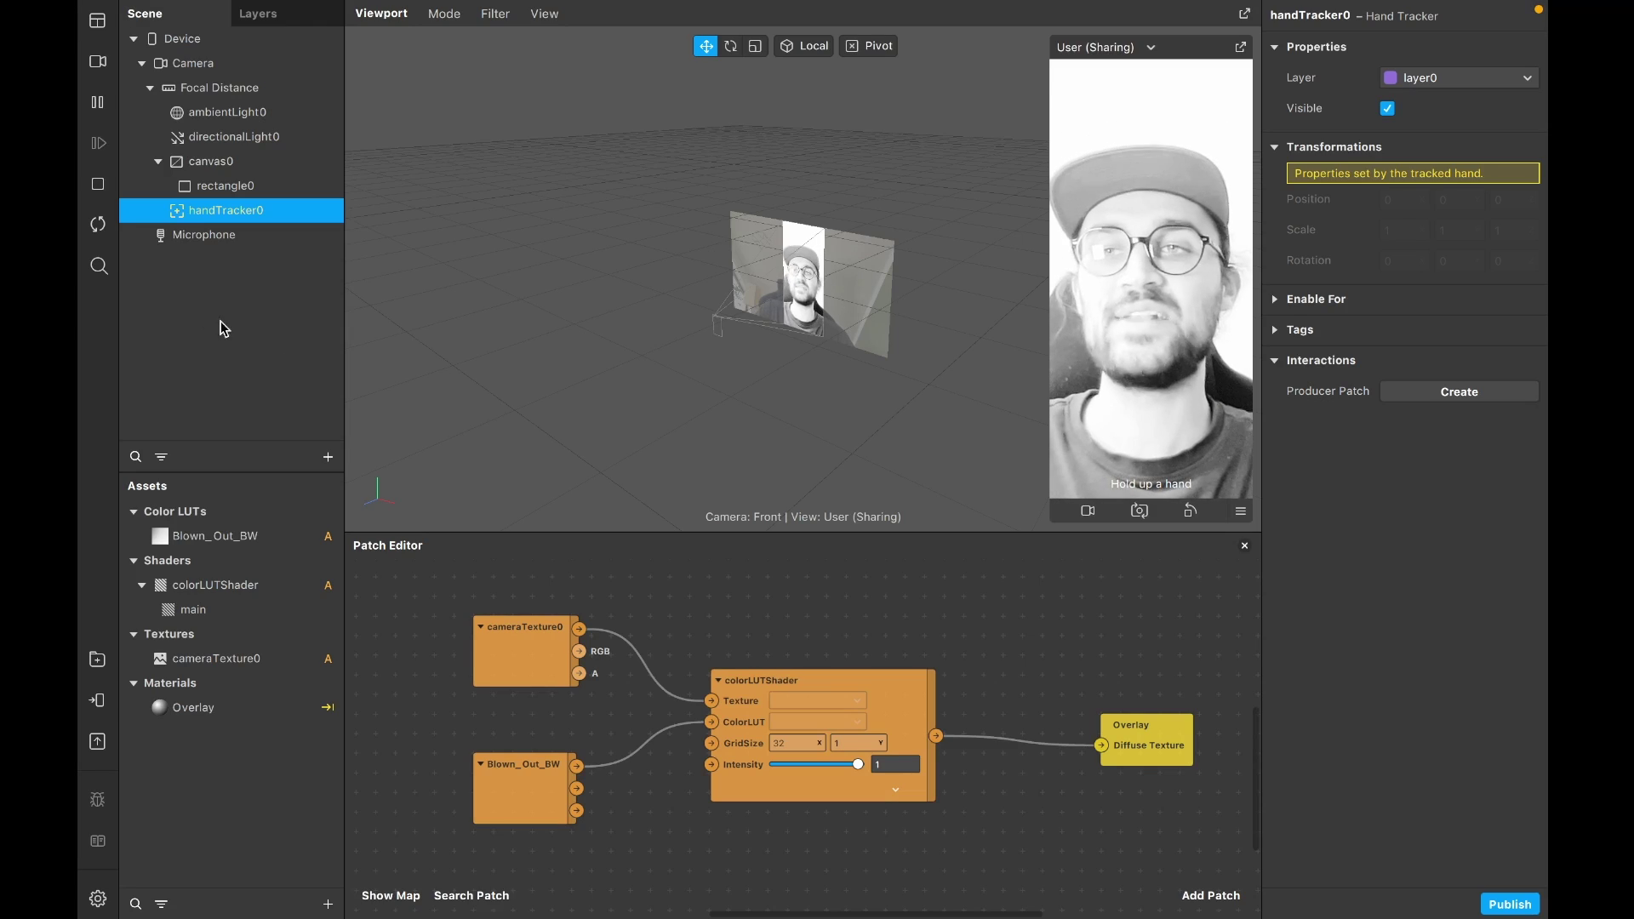
pyautogui.scroll(-3, 692, 652)
pyautogui.scroll(2, 691, 651)
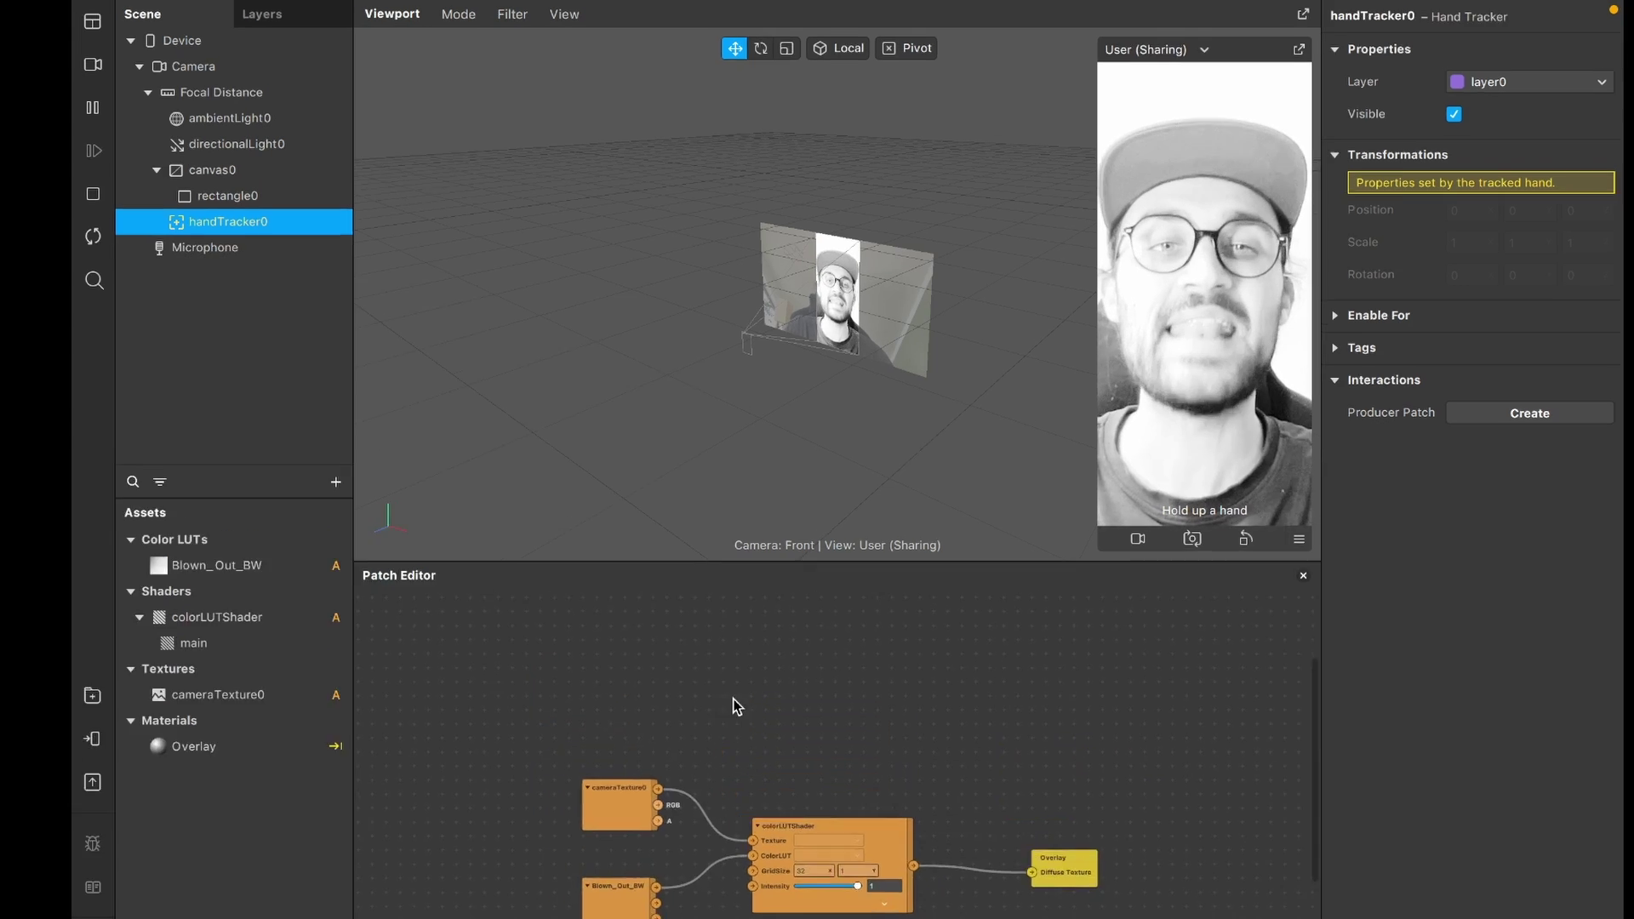
# Add handTracker0 to the patch graph with its Hand Finder and Hand Select patches, arranged above the cameraTexture0 patch
pyautogui.click(228, 323)
pyautogui.click(228, 349)
pyautogui.click(224, 315)
pyautogui.click(222, 351)
pyautogui.moveTo(167, 359); pyautogui.dragTo(805, 468)
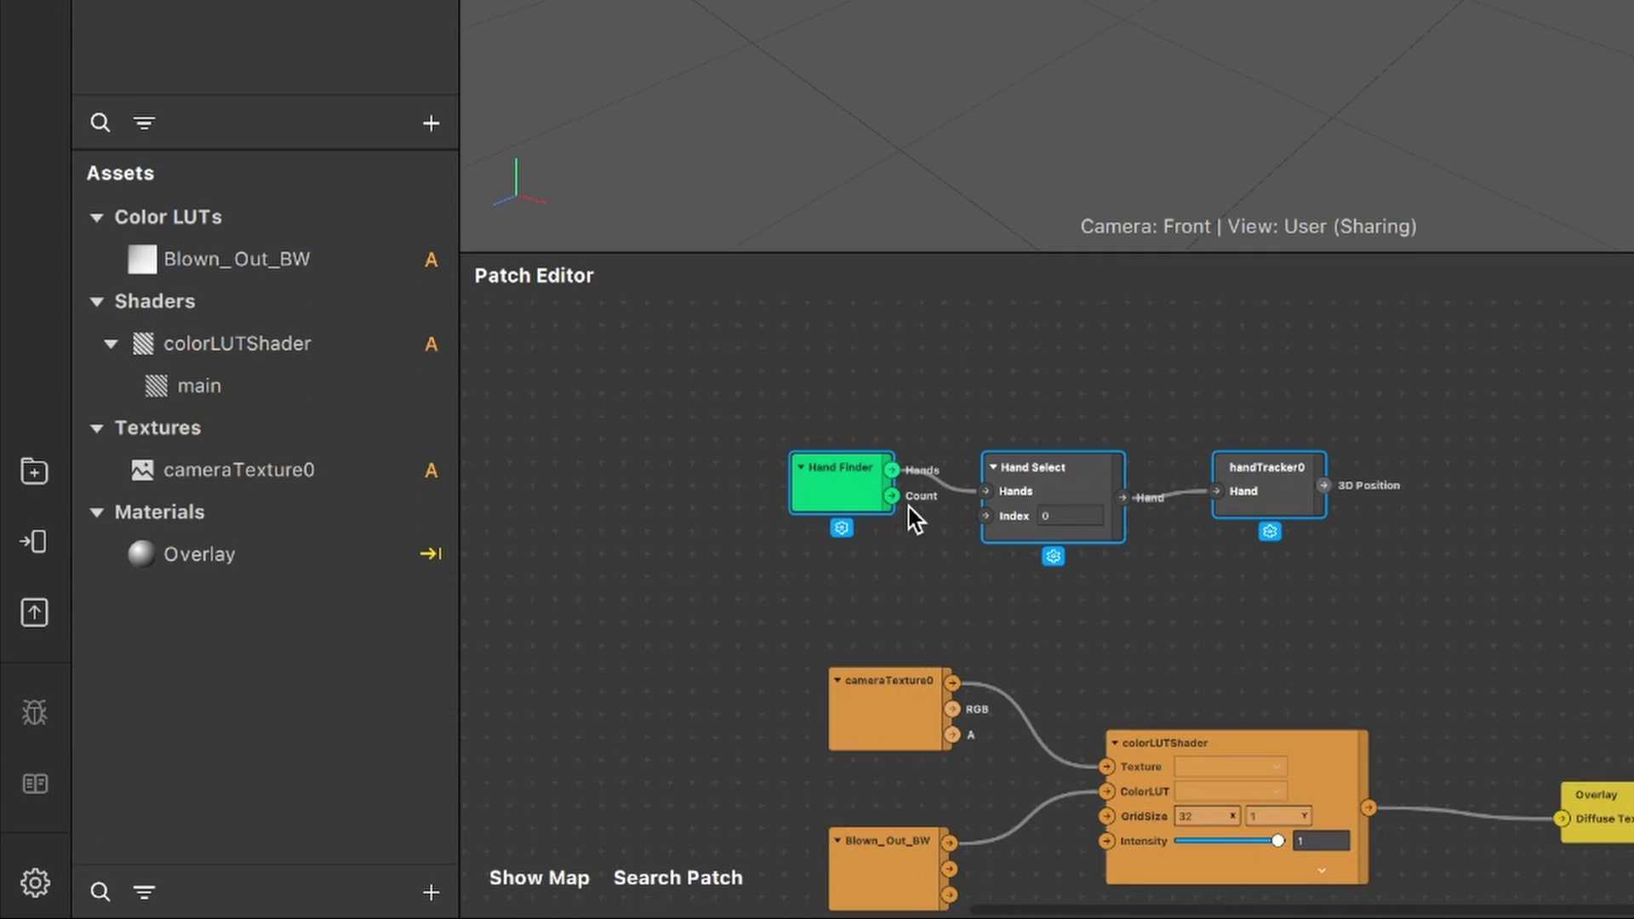
pyautogui.scroll(3, 610, 498)
pyautogui.hscroll(5, 851, 570)
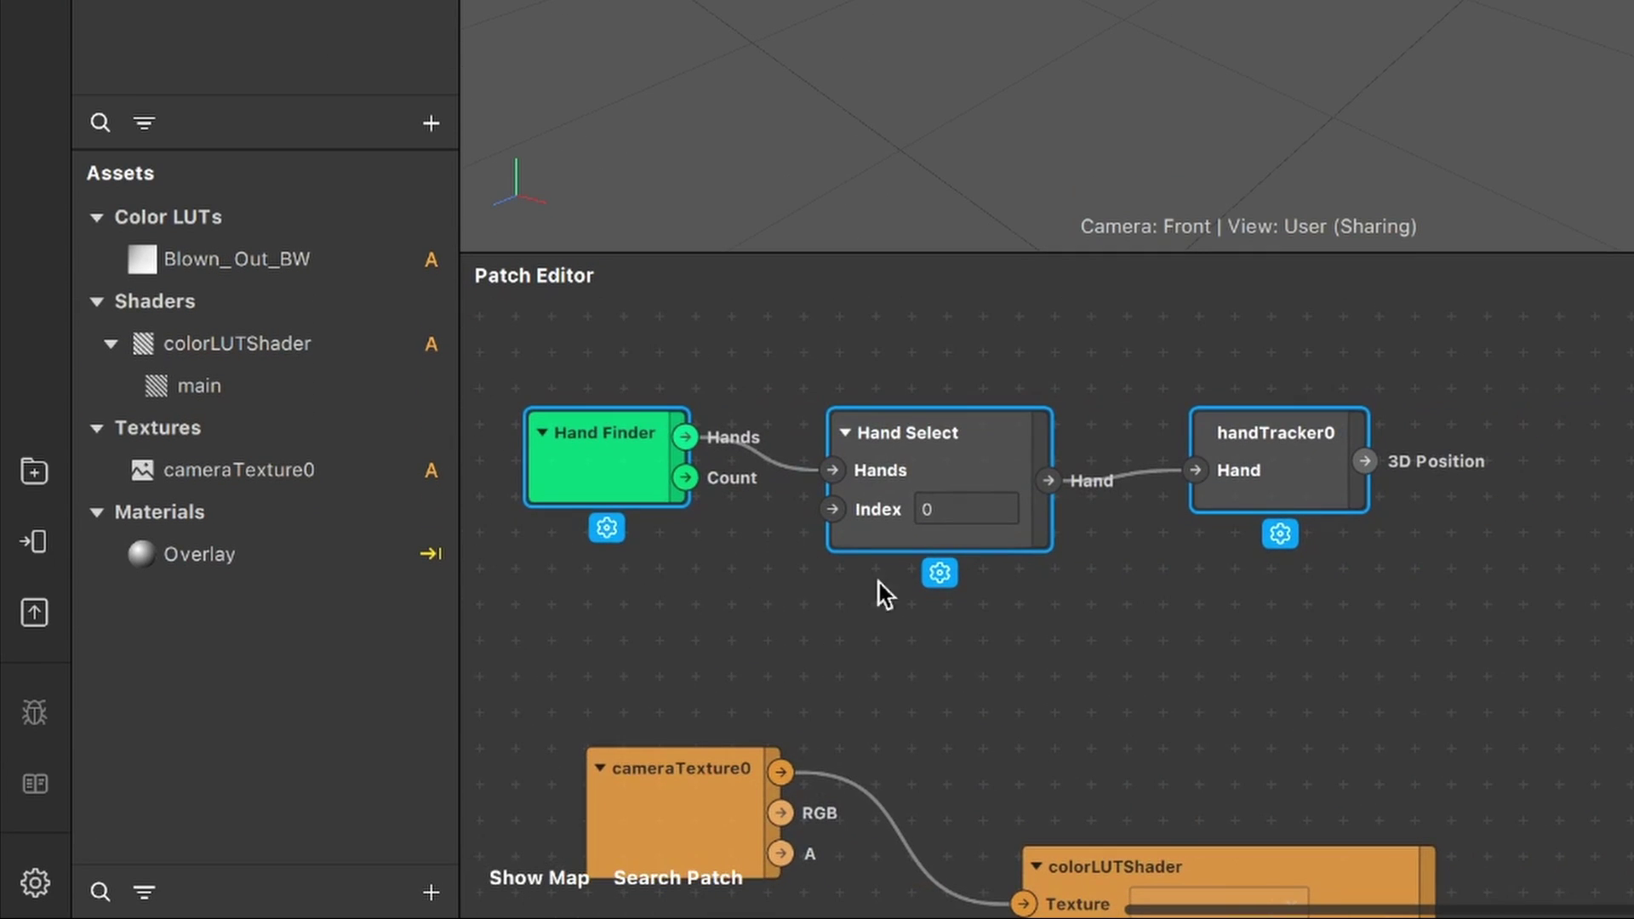
pyautogui.moveTo(601, 477); pyautogui.dragTo(580, 520)
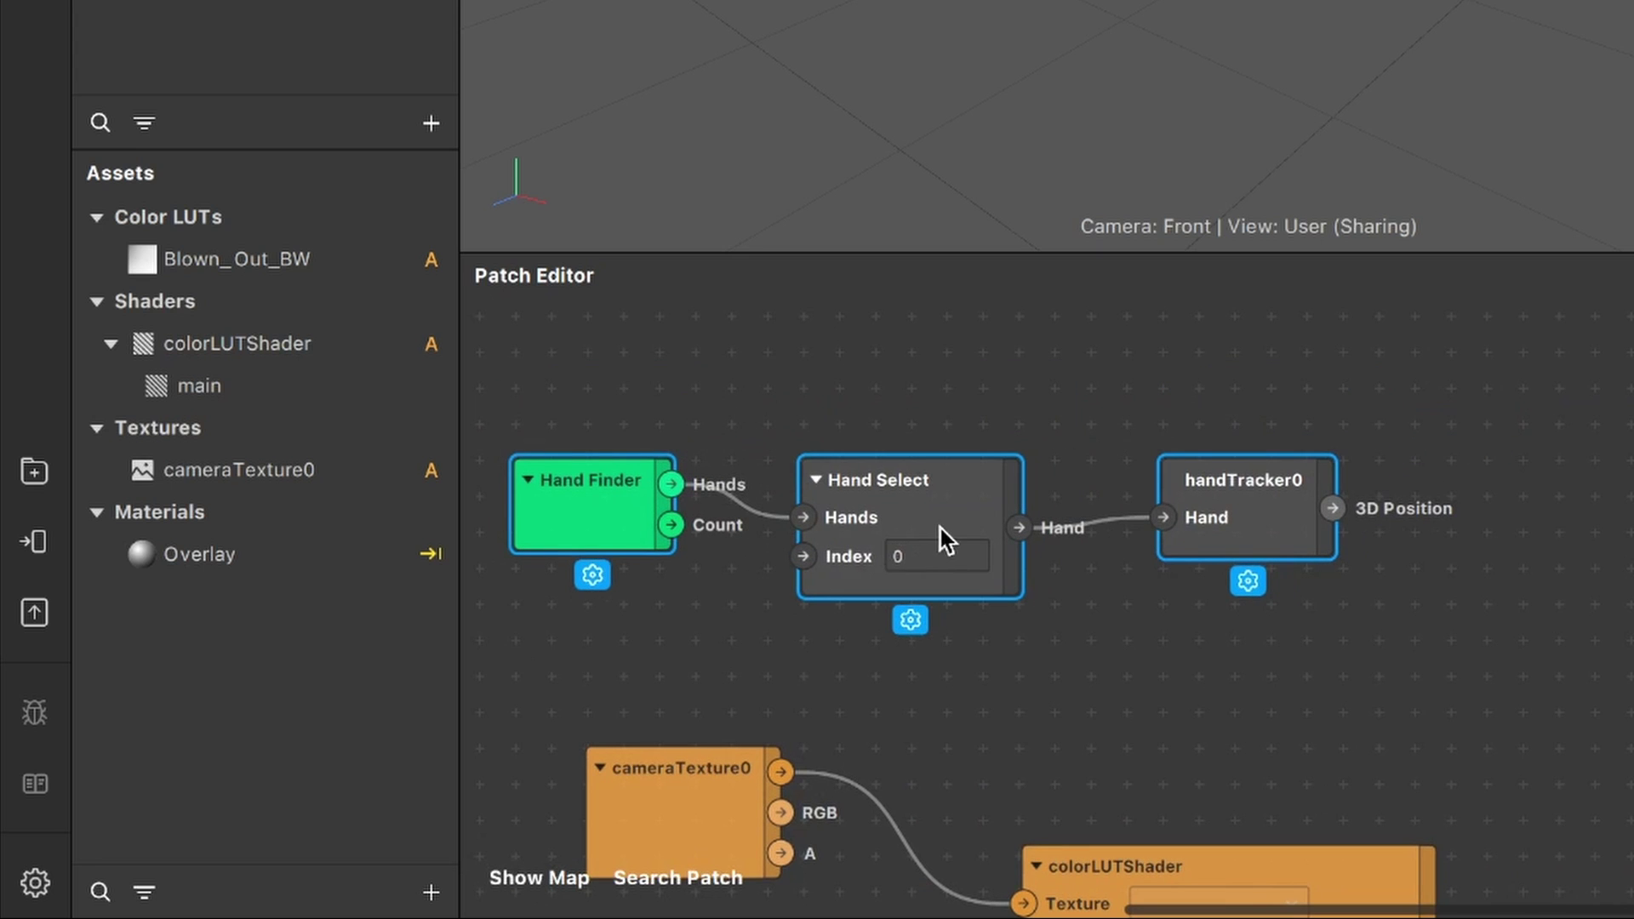
pyautogui.moveTo(1273, 514); pyautogui.dragTo(1368, 496)
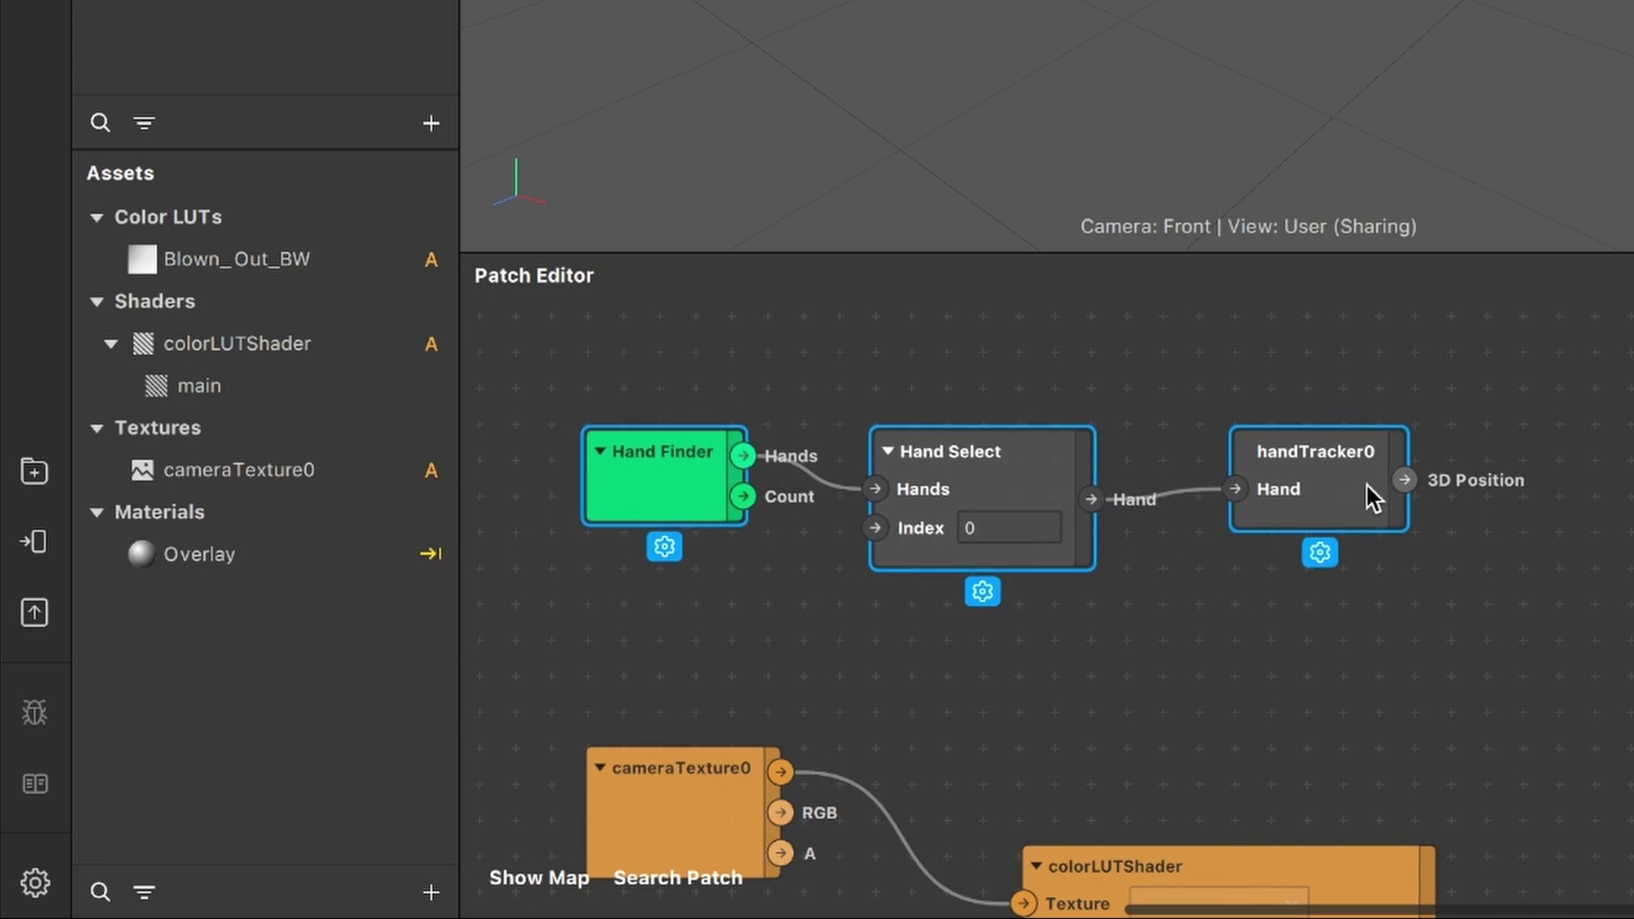
pyautogui.scroll(-3, 1405, 628)
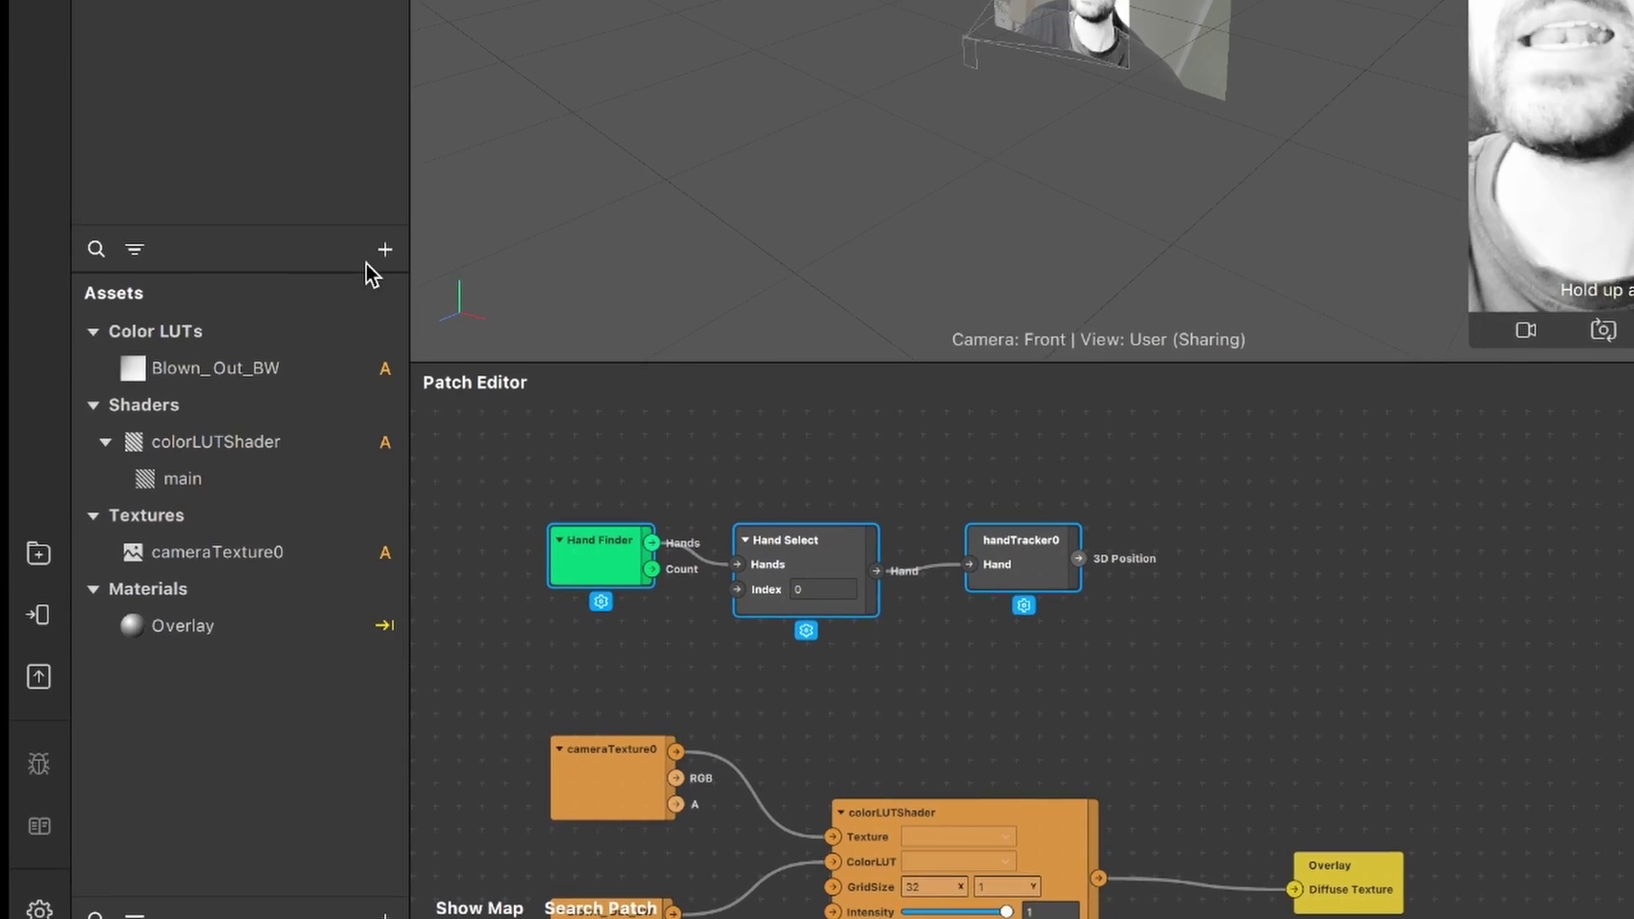
# Insert a Particle System into the scene
pyautogui.click(328, 457)
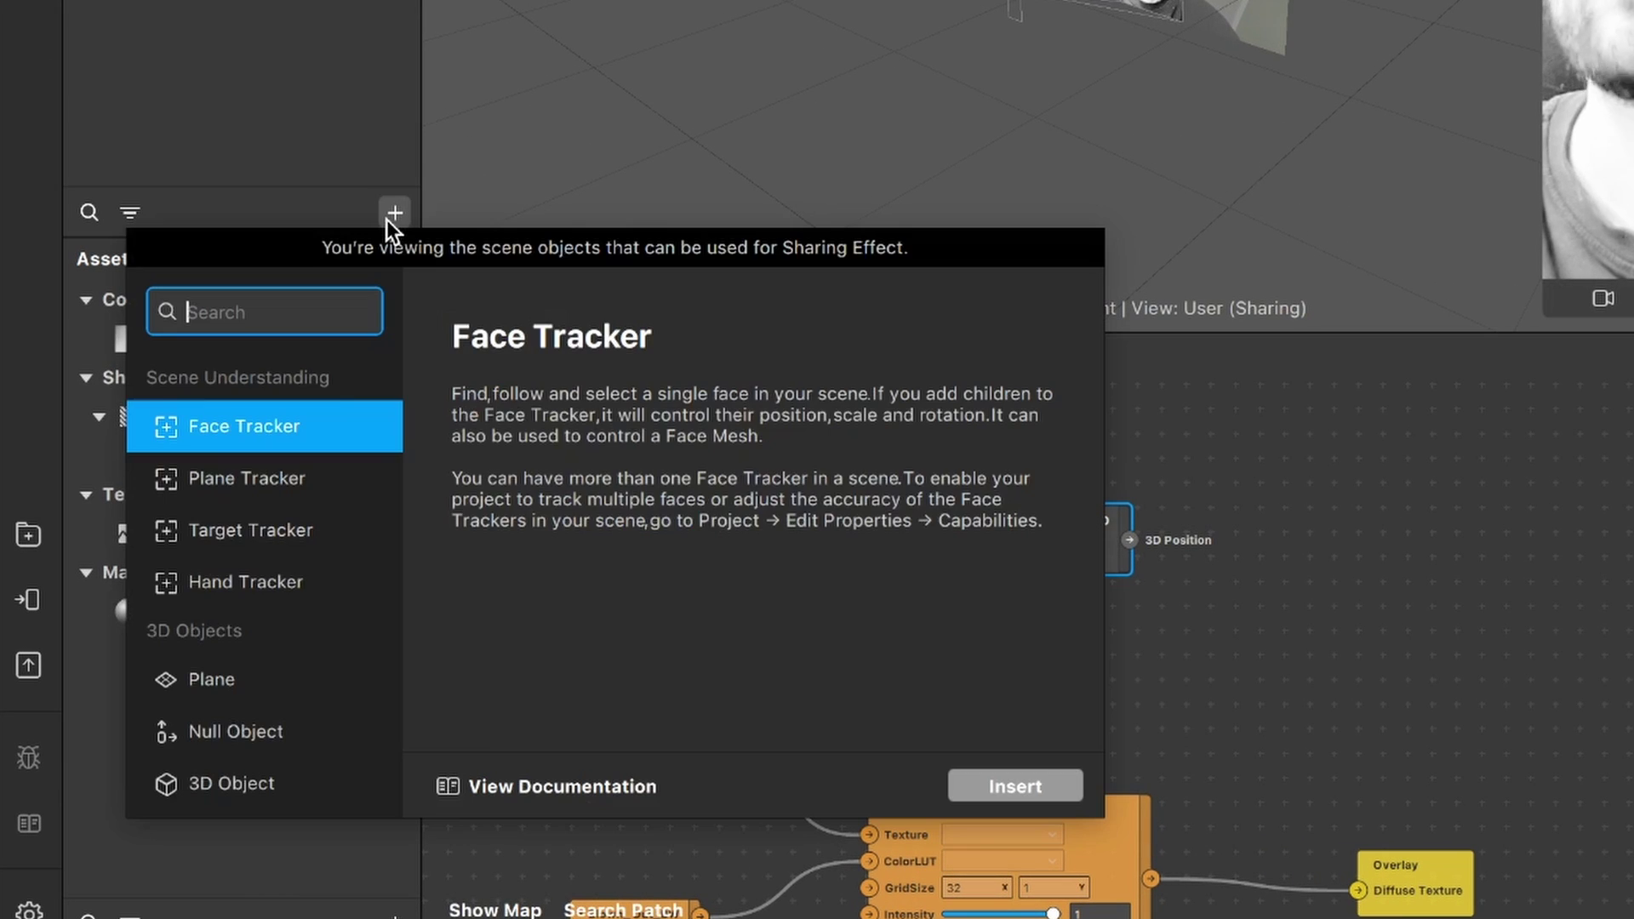
pyautogui.write('em')
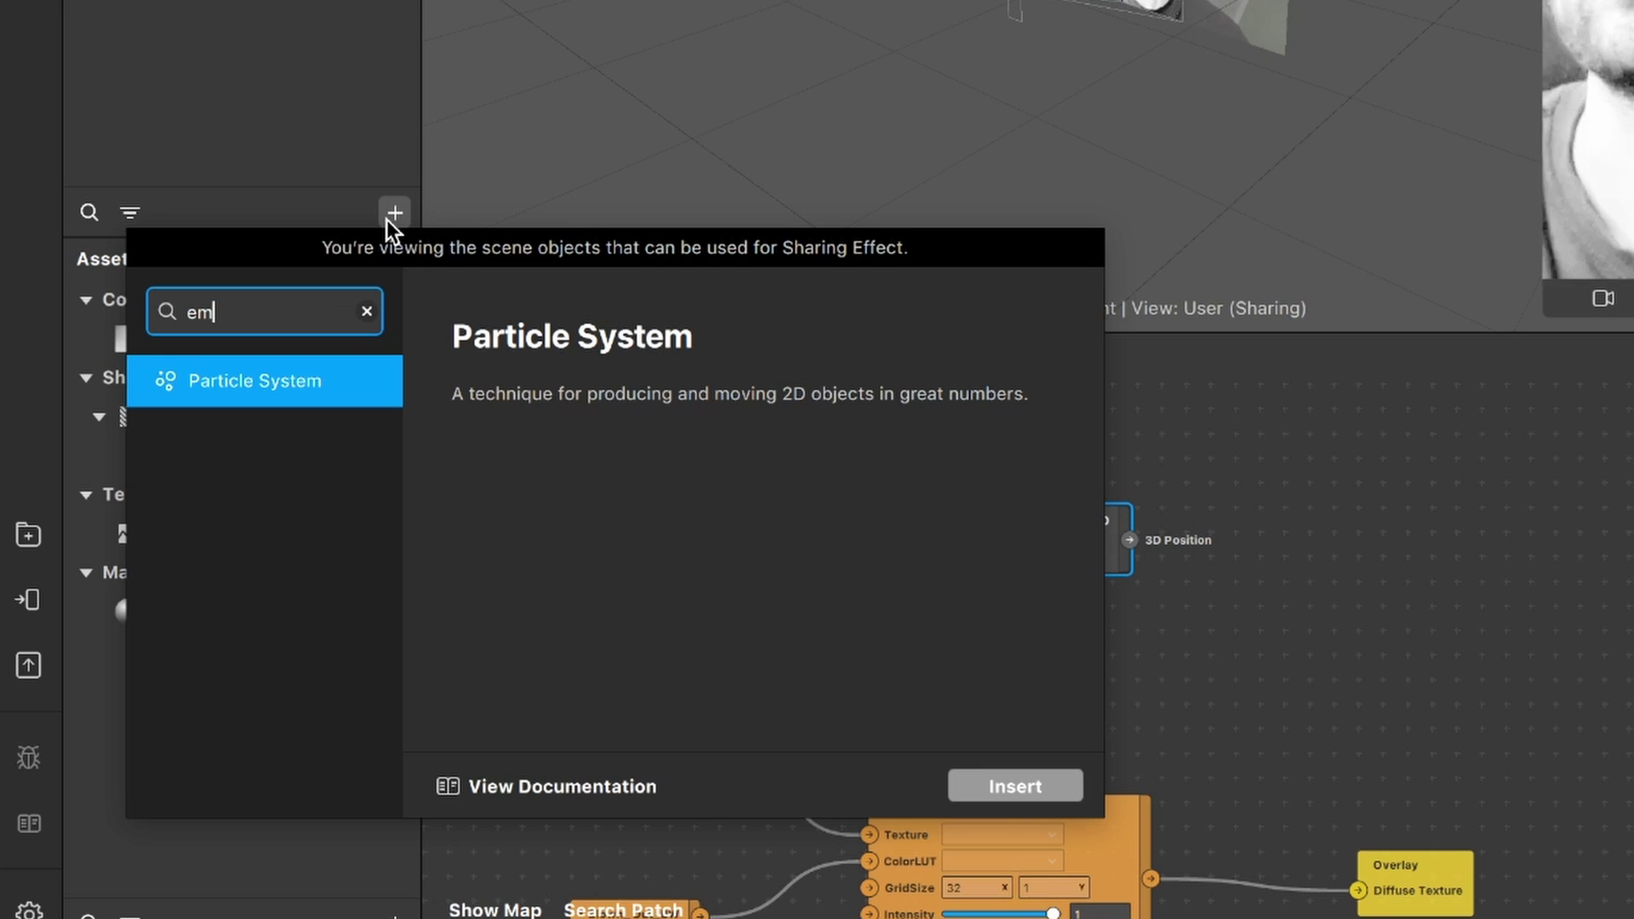
pyautogui.click(1069, 789)
pyautogui.click(339, 616)
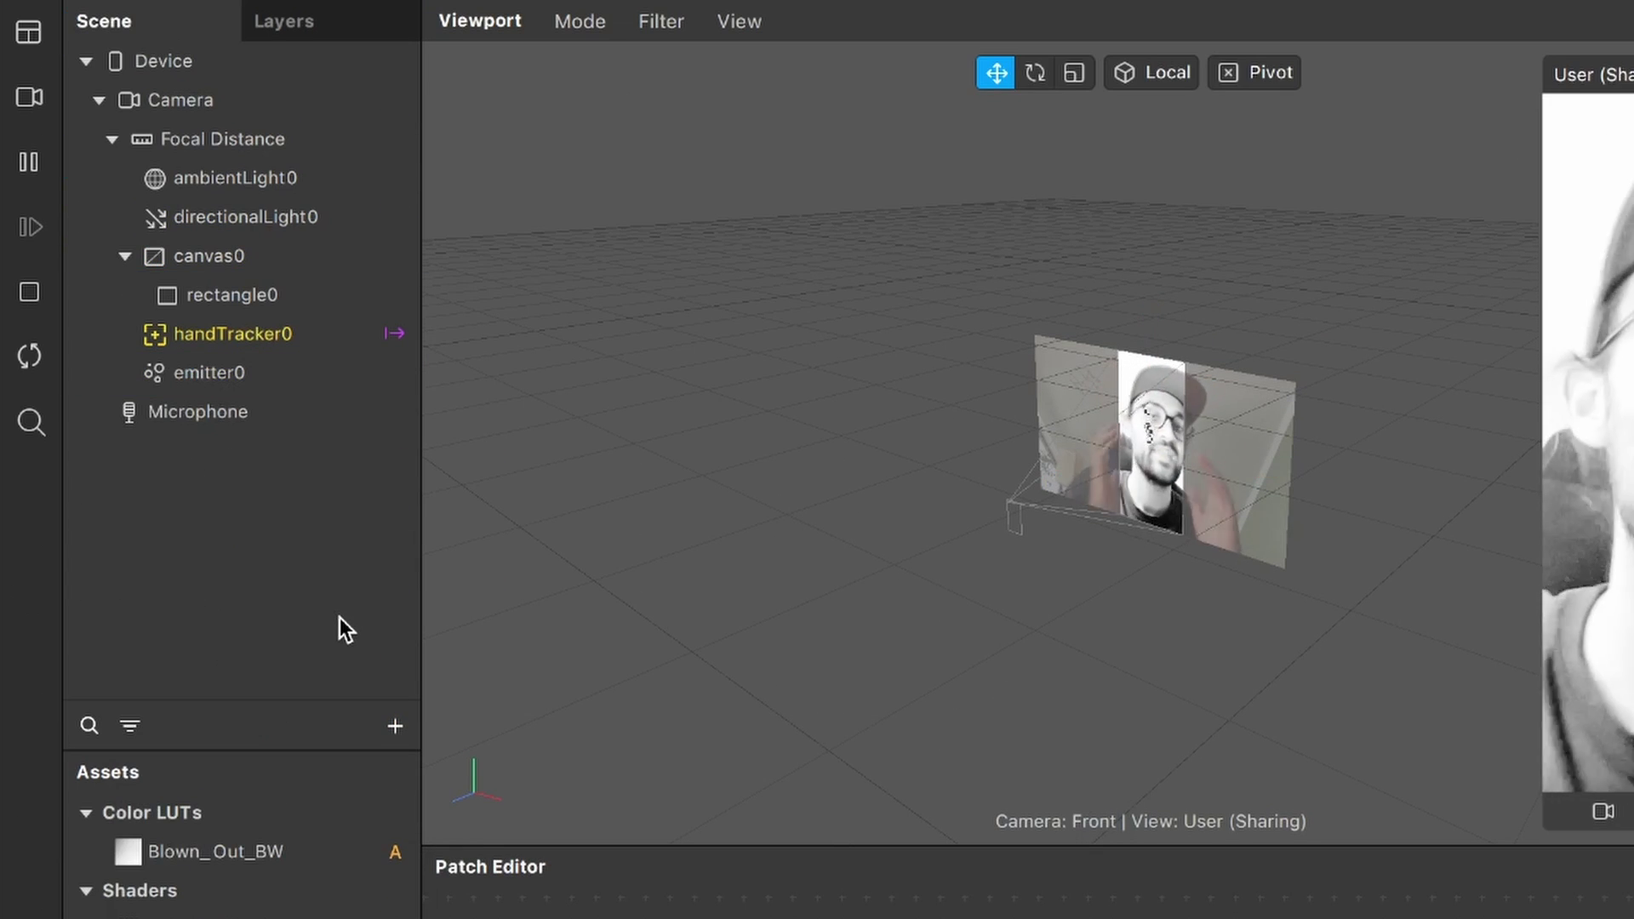
# Set the birthrate of emitter0 to 1
pyautogui.click(238, 383)
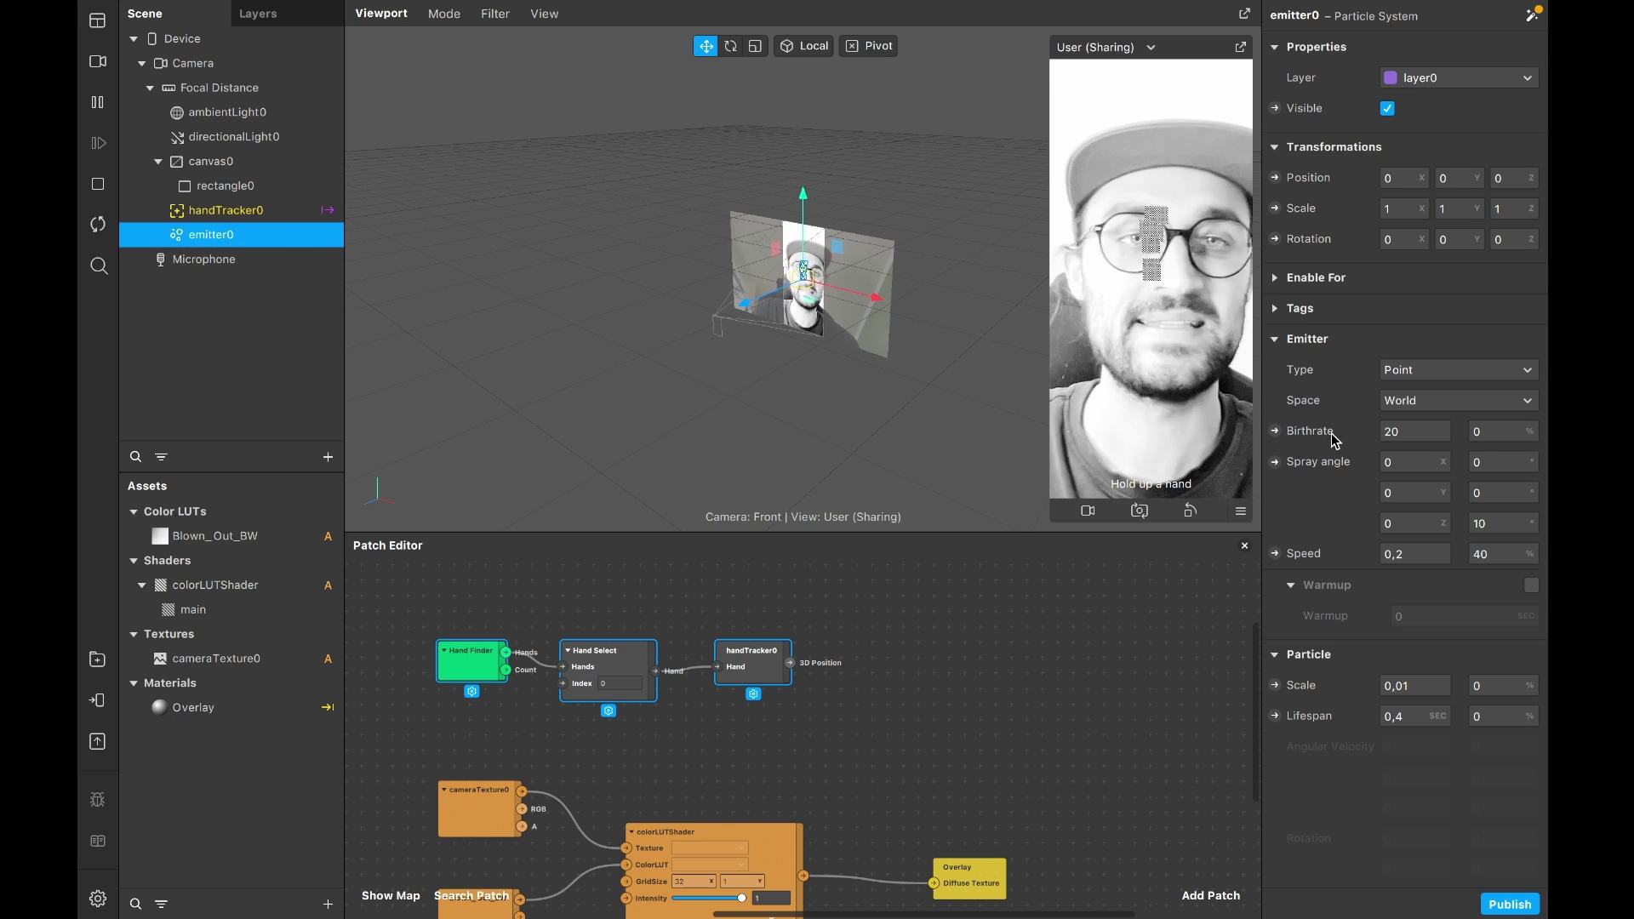
pyautogui.scroll(-2, 1324, 485)
pyautogui.scroll(2, 1324, 485)
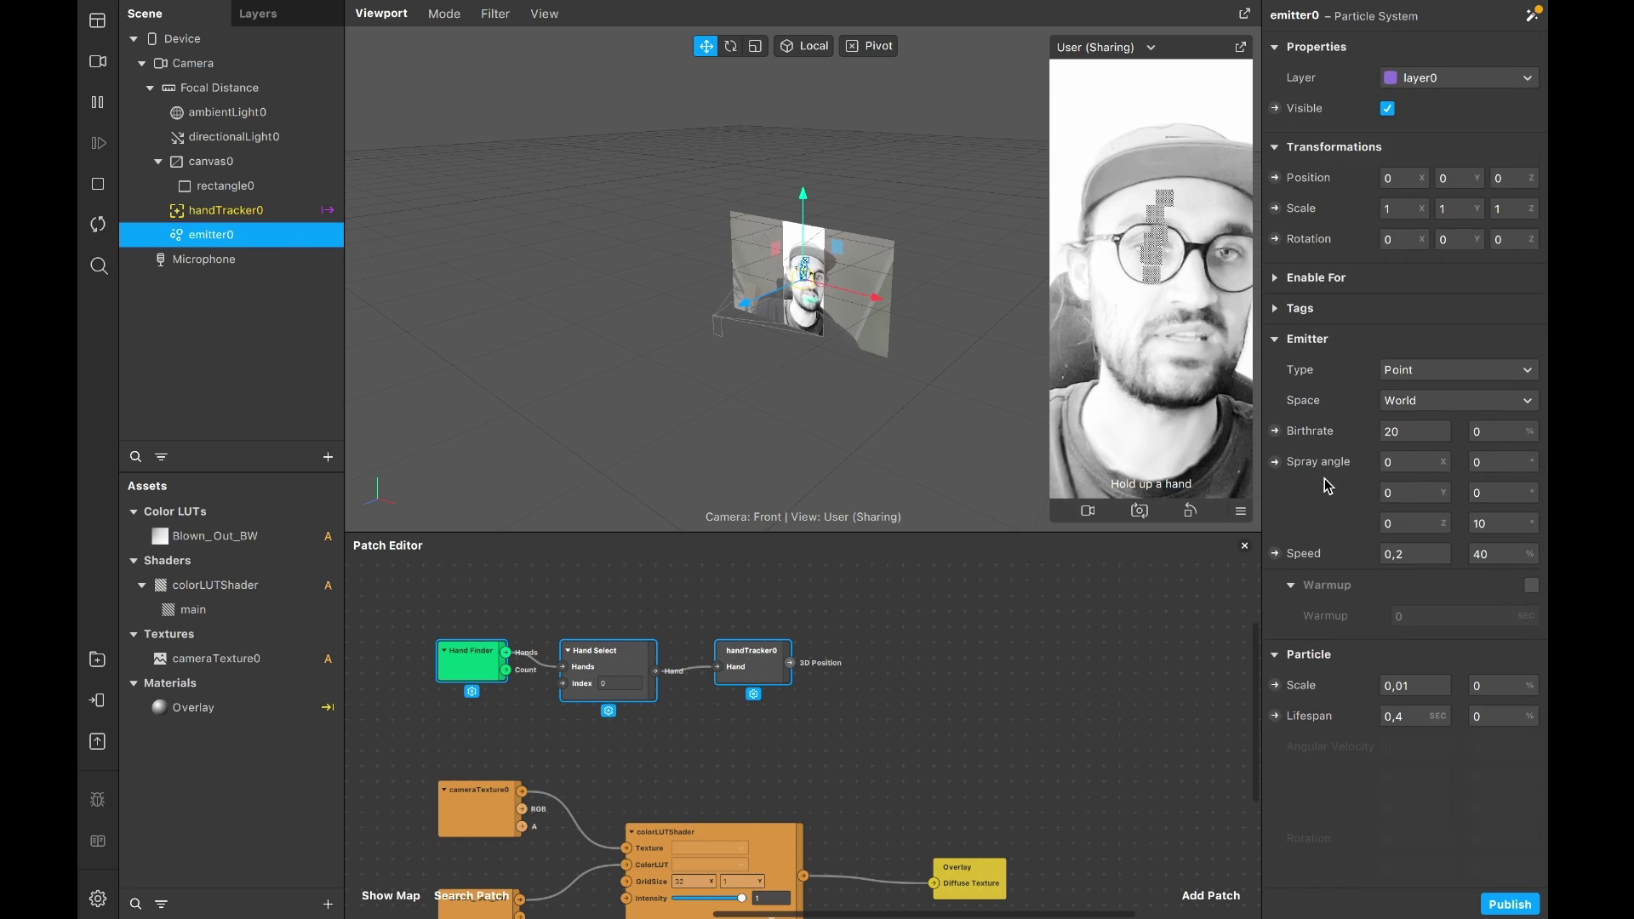
pyautogui.scroll(-1, 1328, 331)
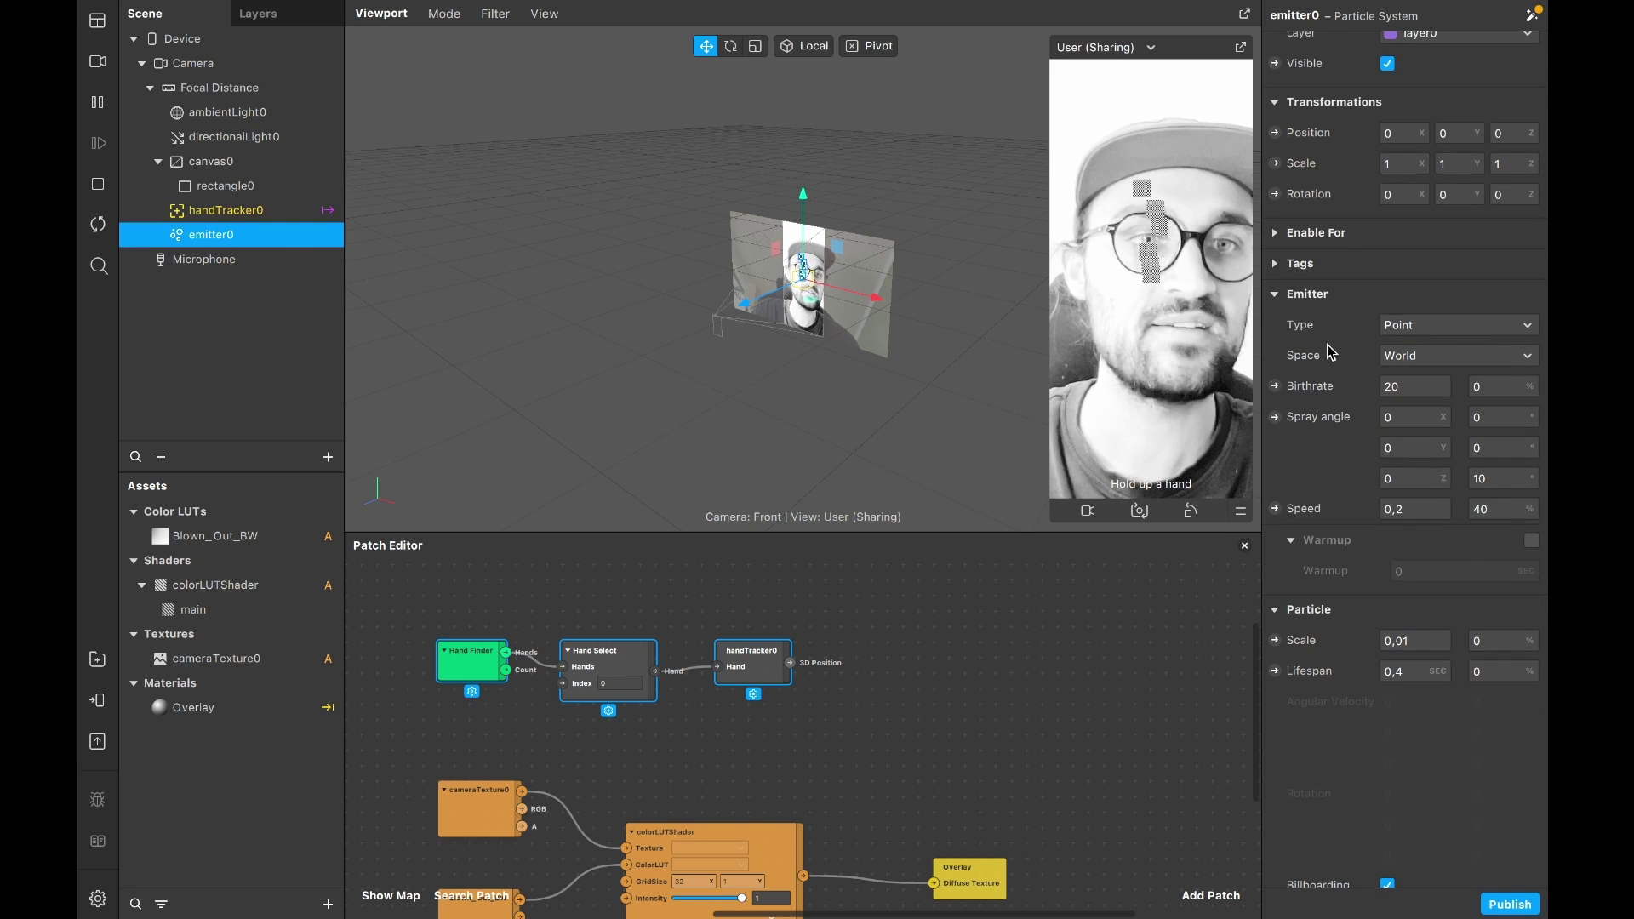
pyautogui.click(1394, 388)
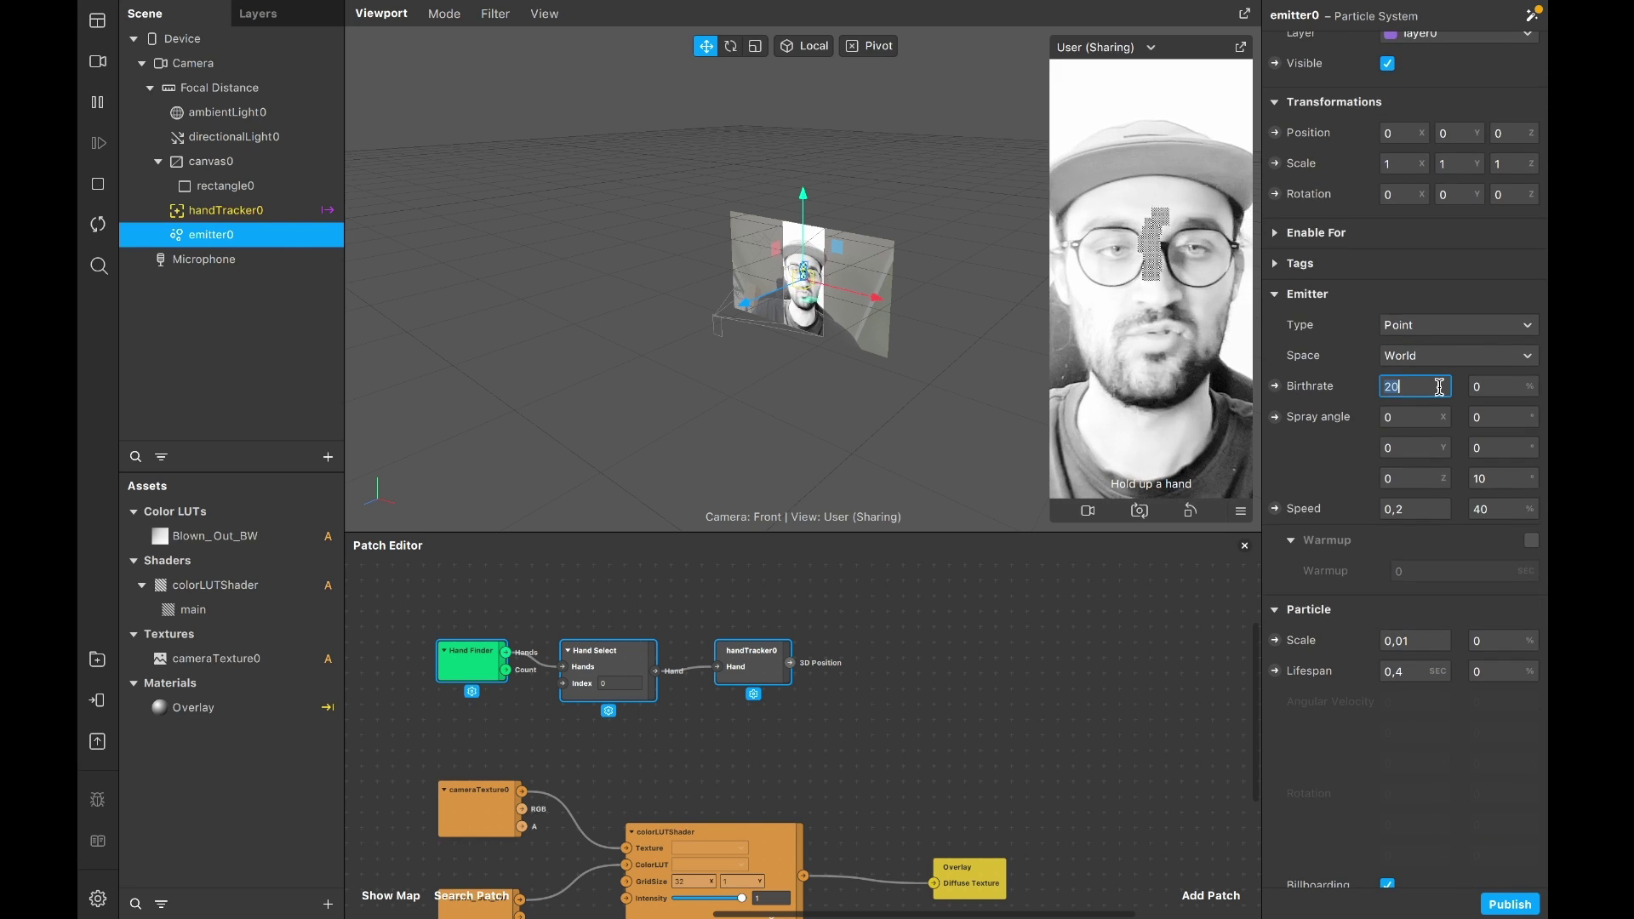
pyautogui.press('Return')
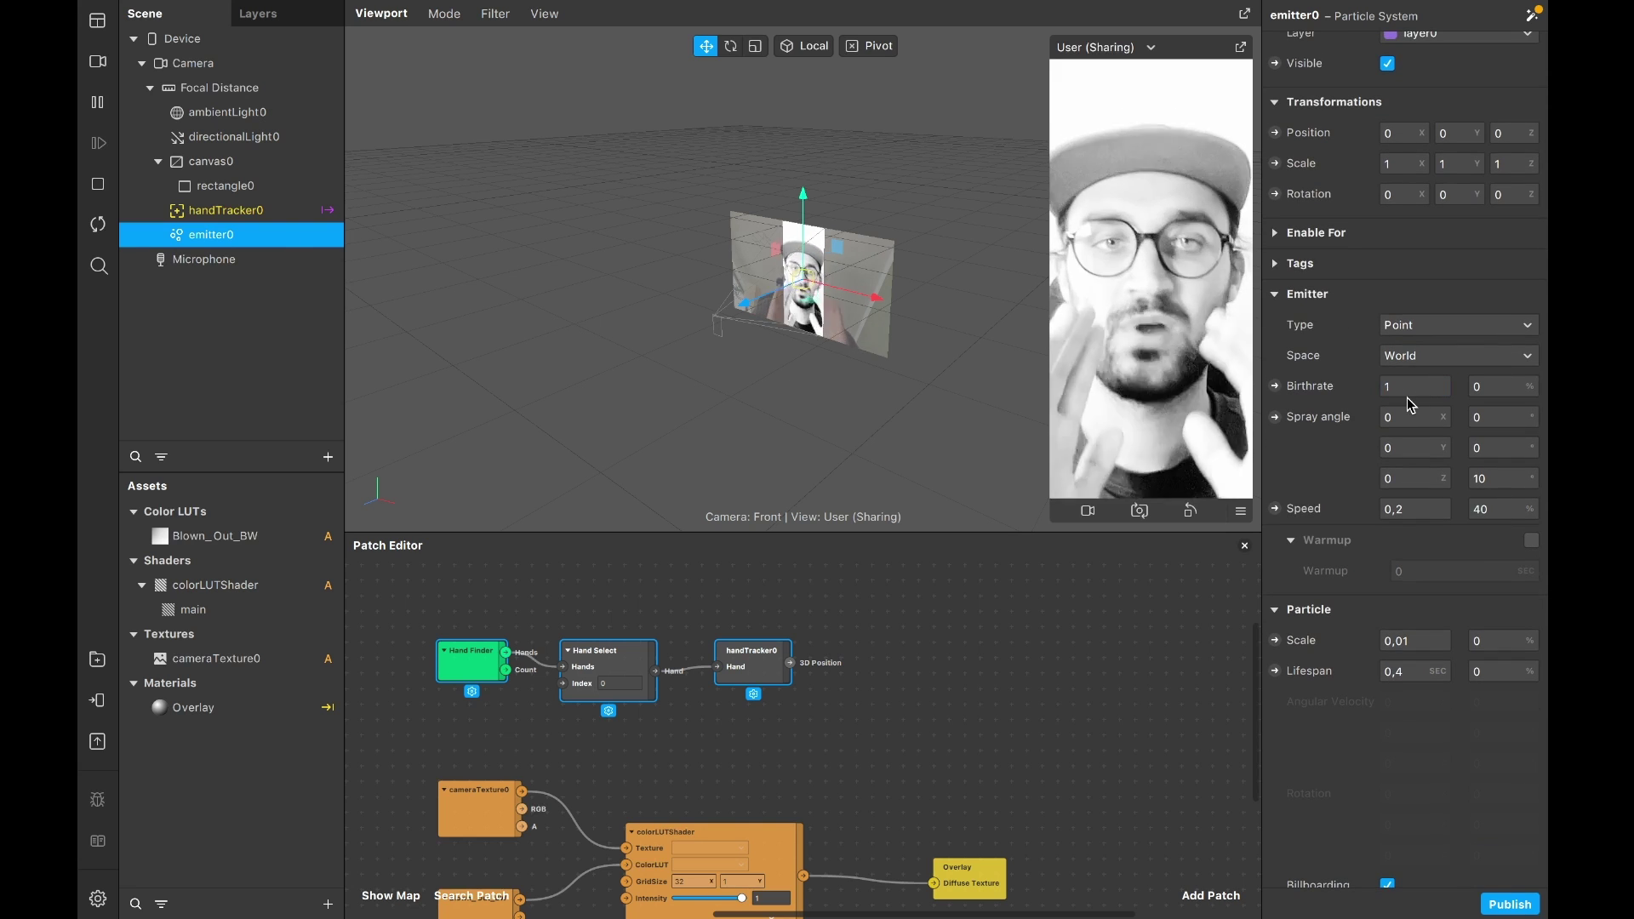
# Set the emitter's speed to 0 and its speed variation to 0%
pyautogui.scroll(-1, 1449, 457)
pyautogui.click(1416, 452)
pyautogui.write('0')
pyautogui.press('Return')
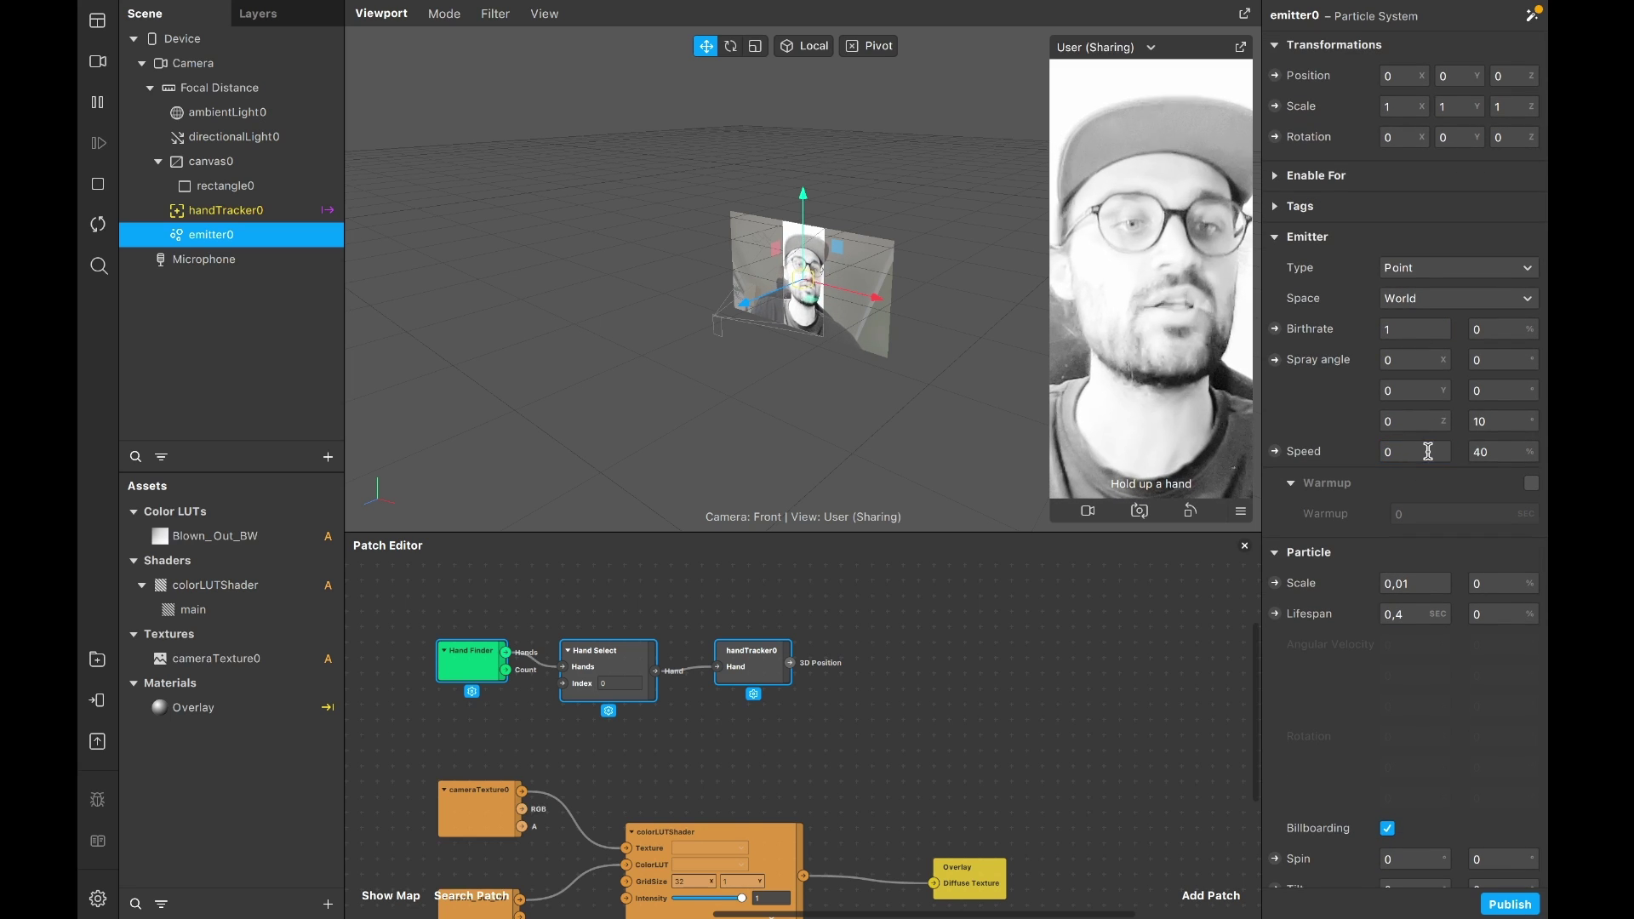
pyautogui.click(1488, 451)
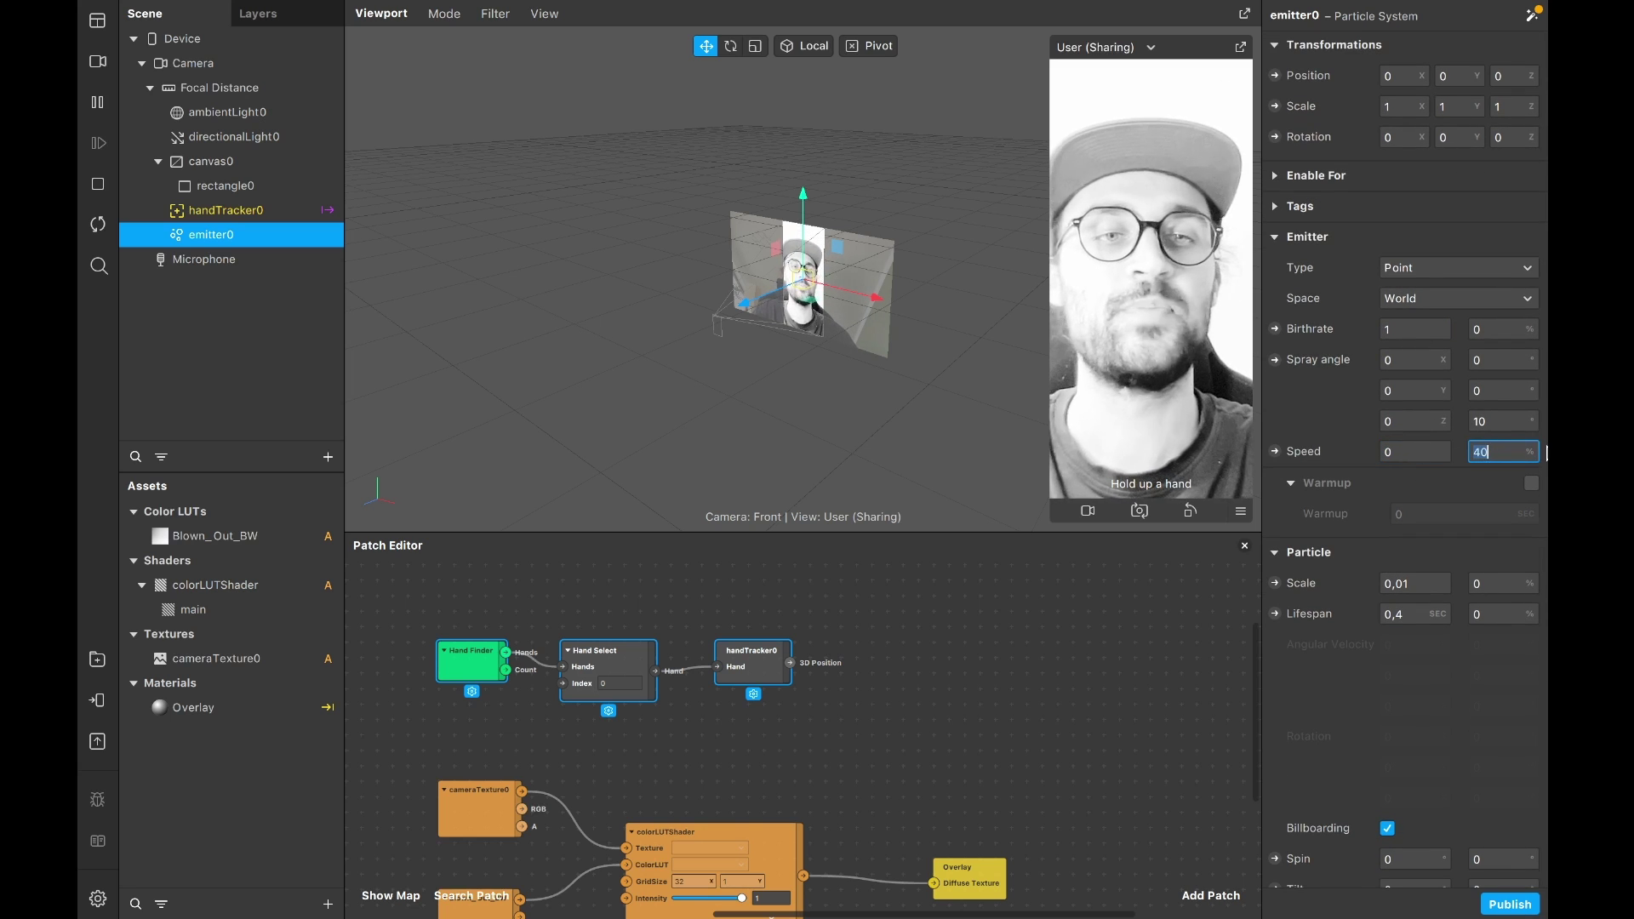
pyautogui.write('0')
pyautogui.press('Return')
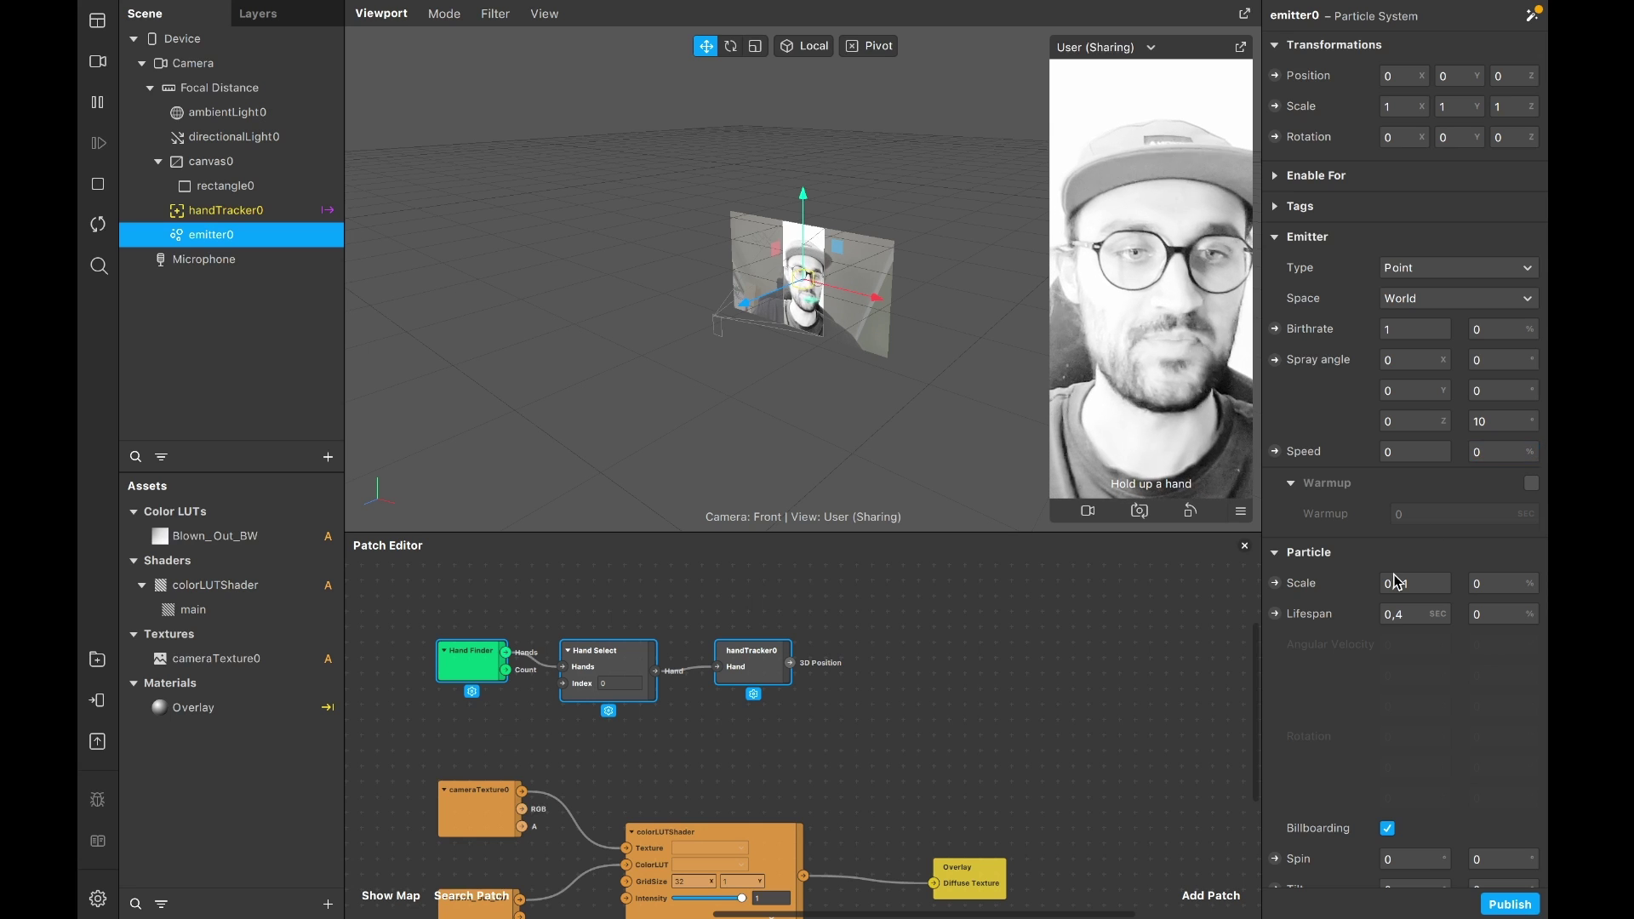
# Find the Texture Projection patch asset in the AR Library by searching for "projection" and import it into the project
pyautogui.scroll(-5, 1396, 582)
pyautogui.scroll(-2, 998, 686)
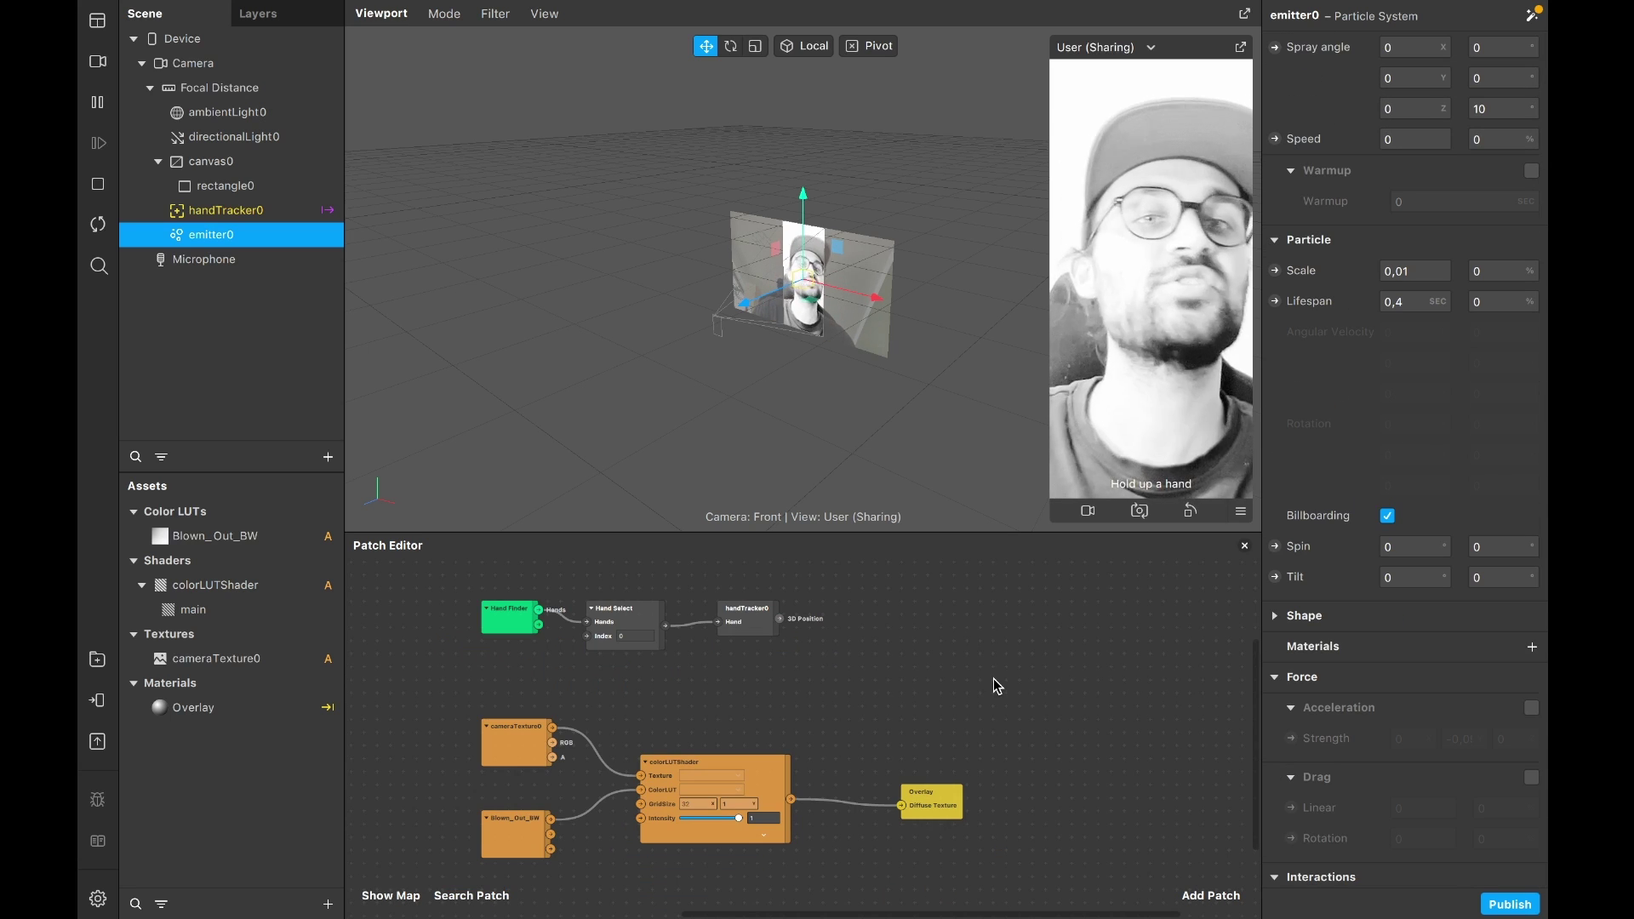
pyautogui.click(98, 660)
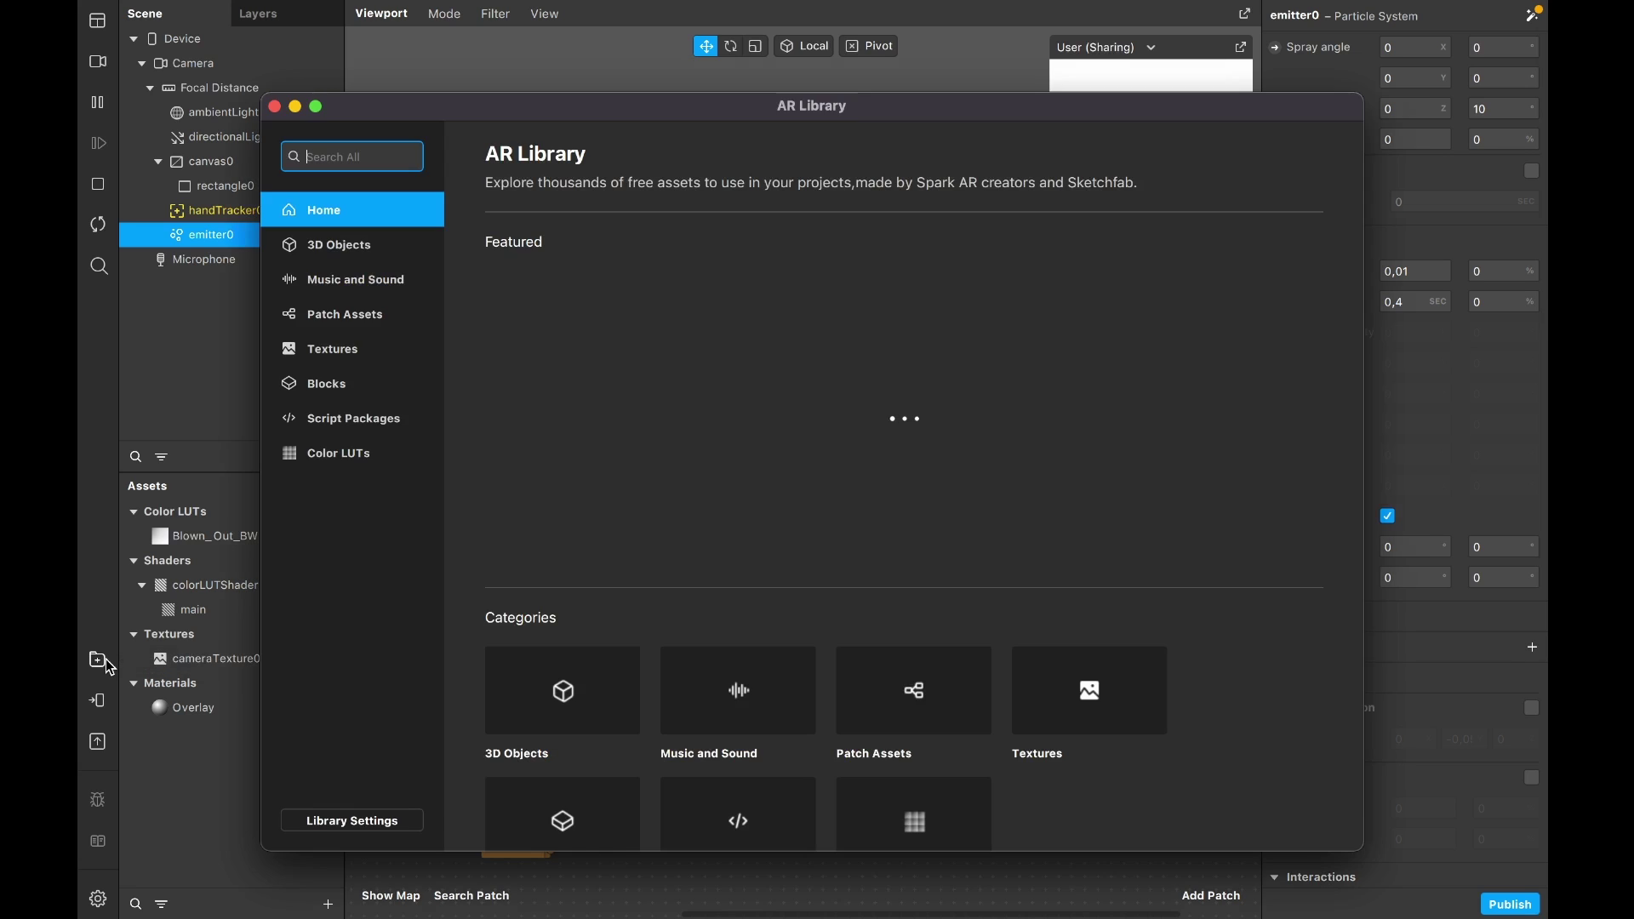
pyautogui.write('projection')
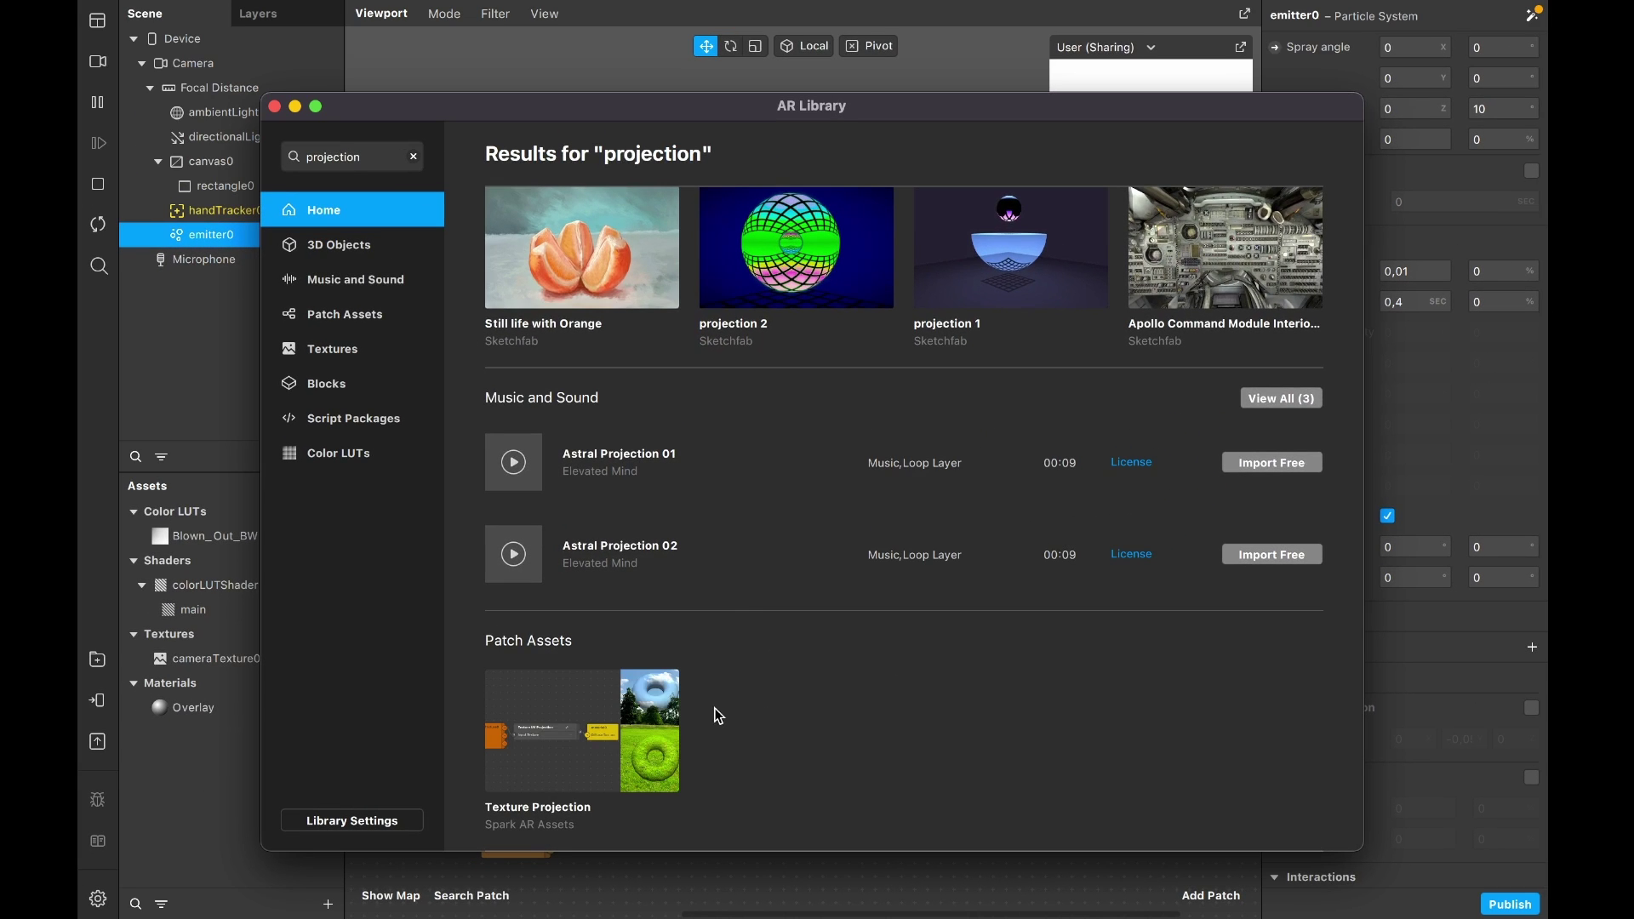
pyautogui.click(629, 721)
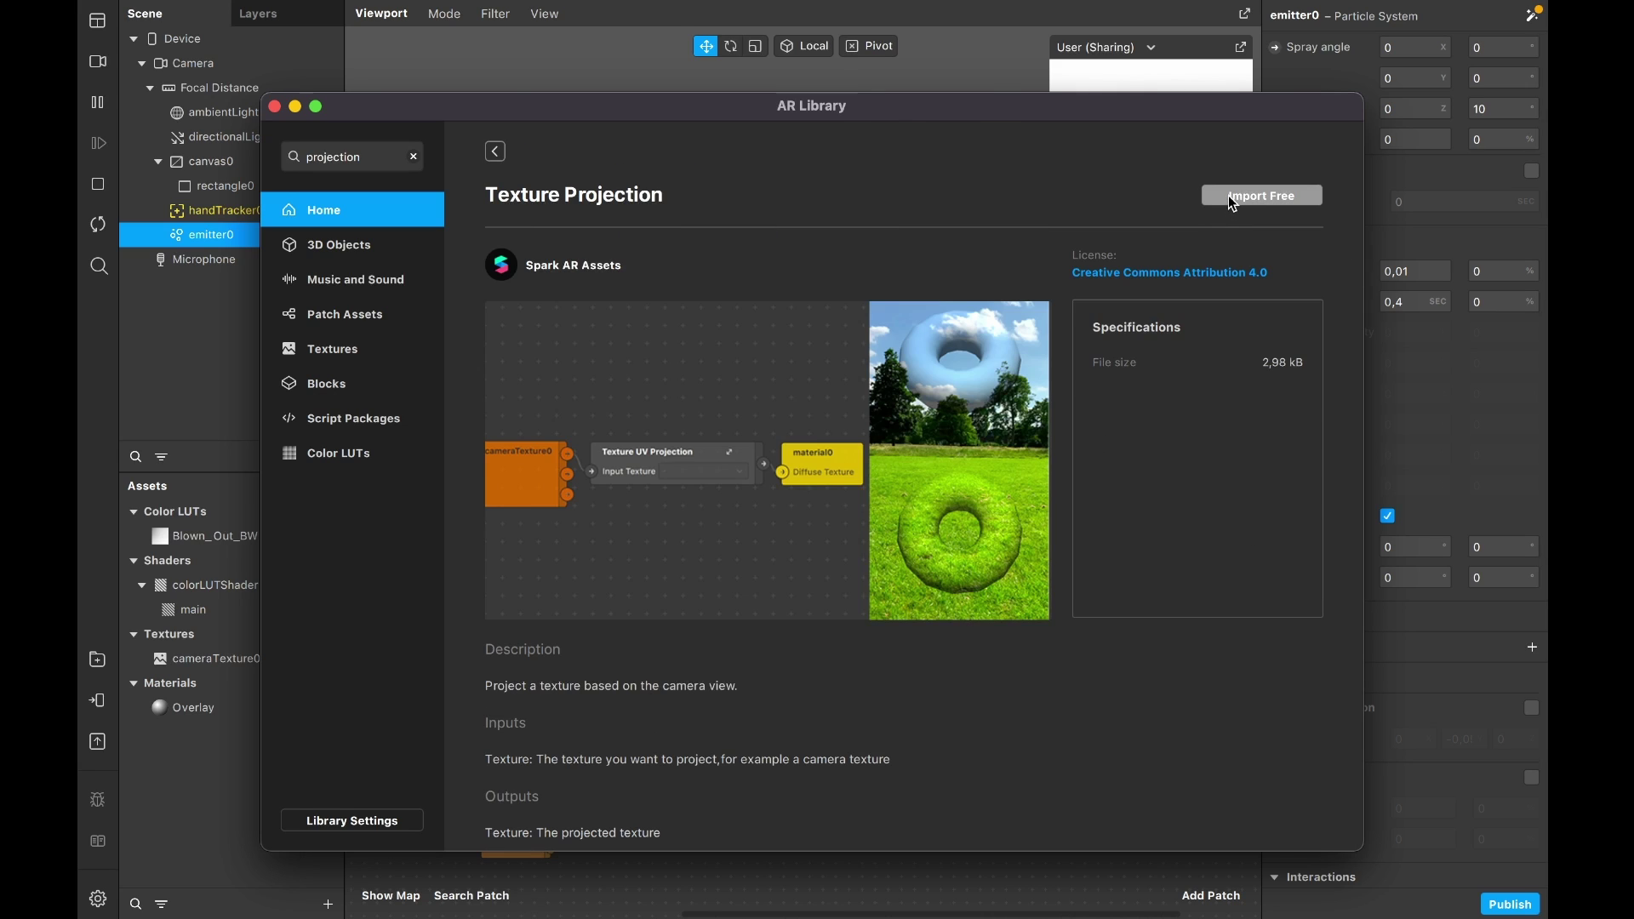
pyautogui.click(1233, 204)
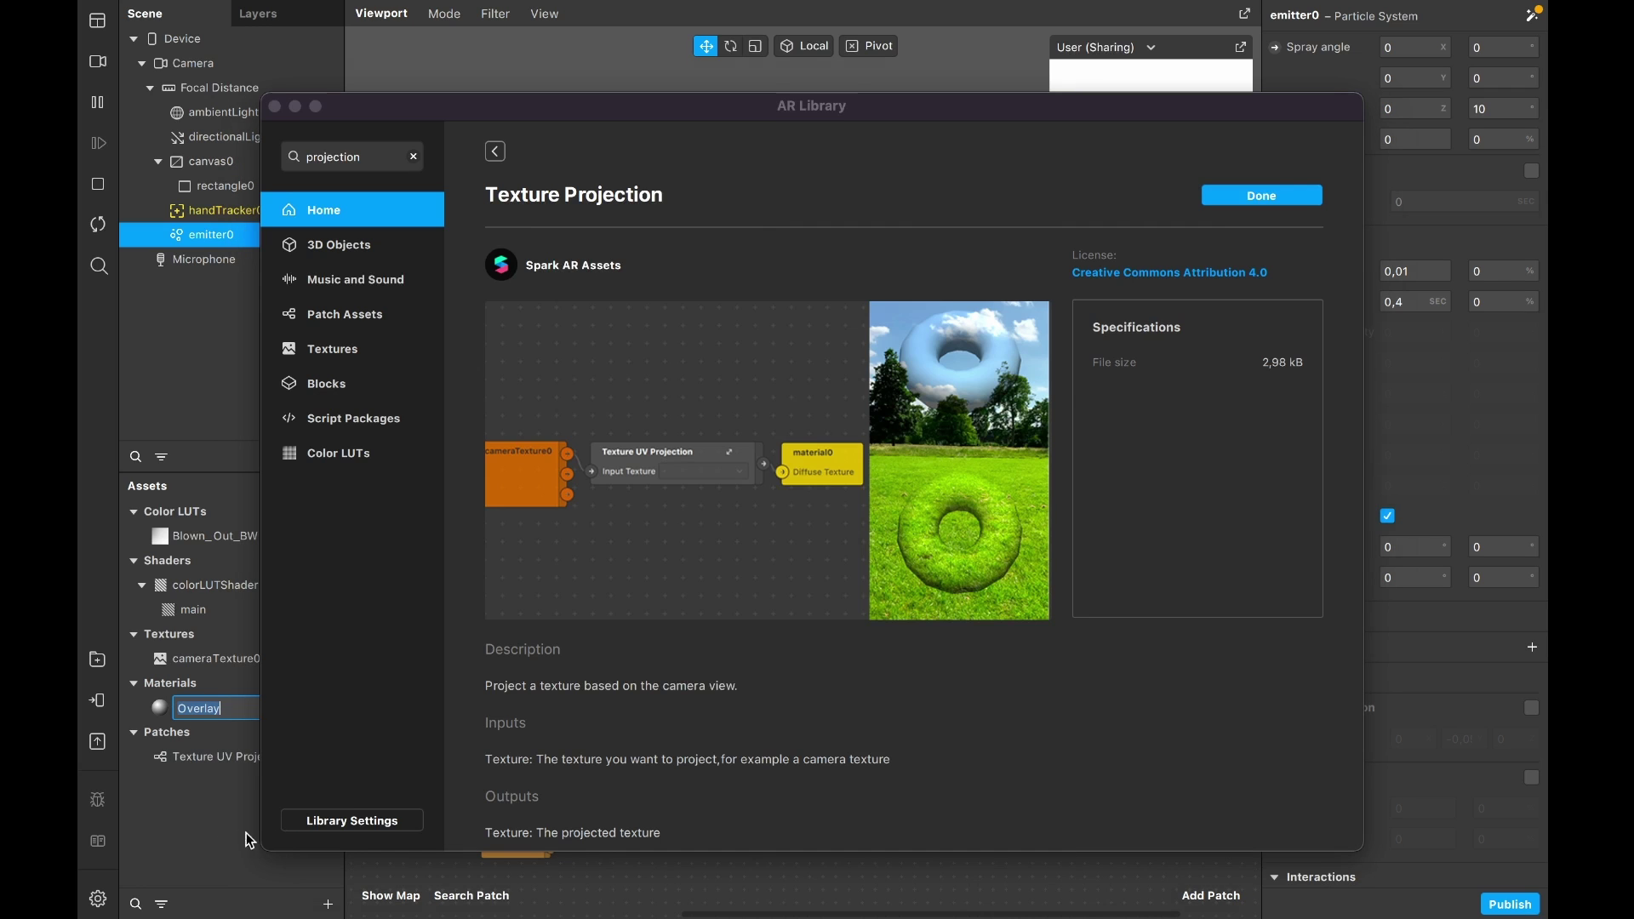
pyautogui.click(274, 106)
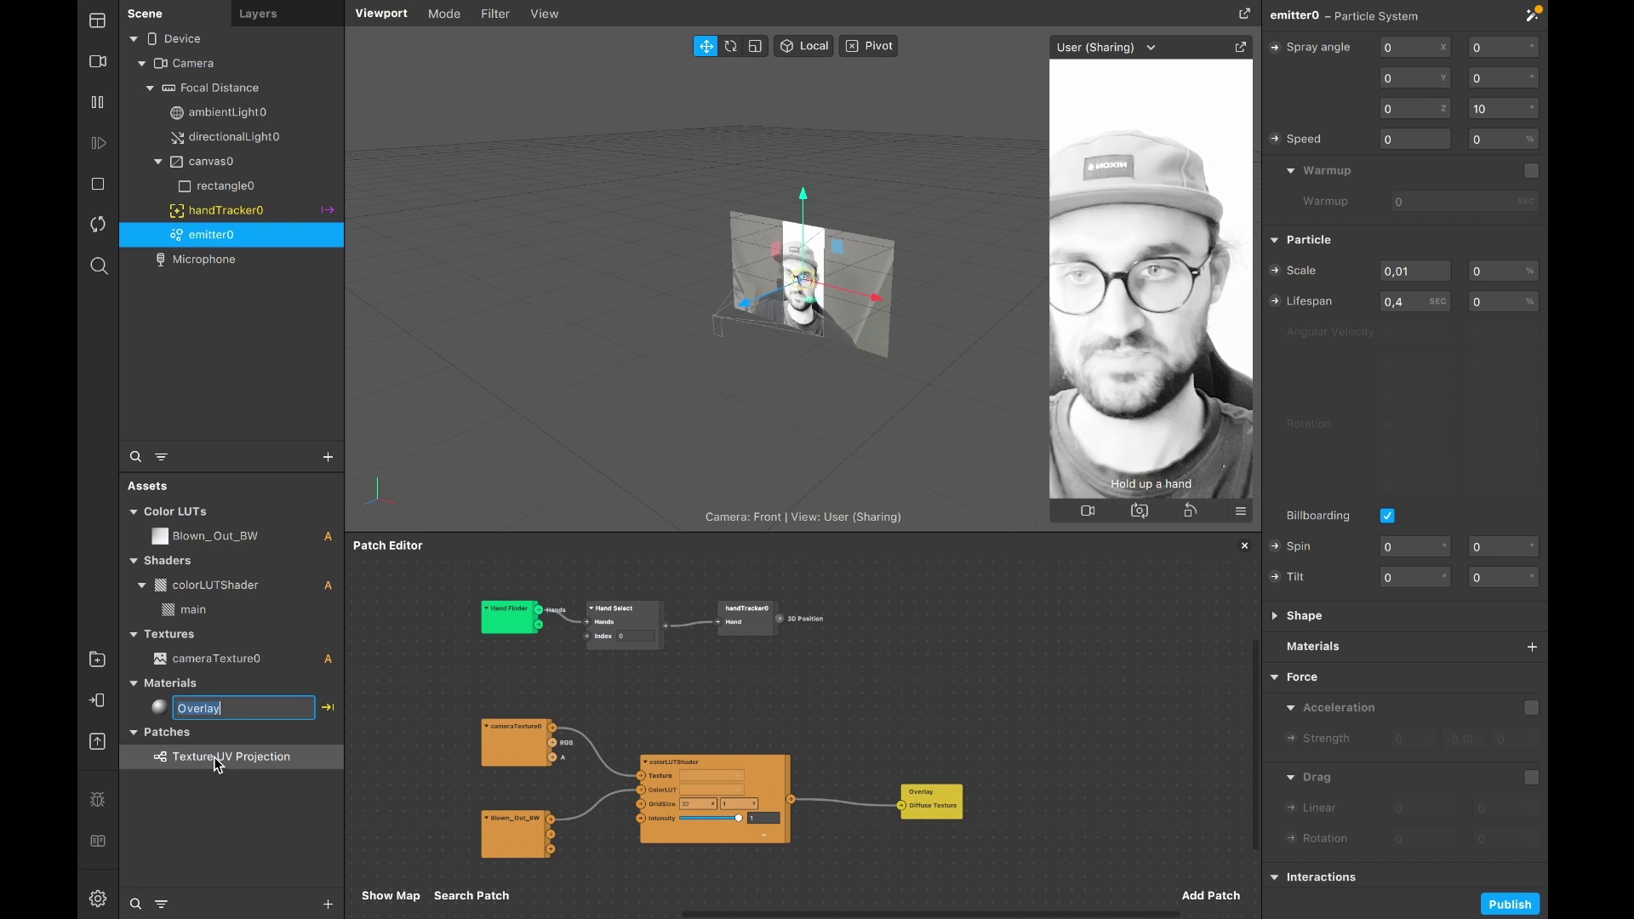
# Place the Texture UV Projection patch above the colorLUTShader patch and connect cameraTexture0's RGBA output to its Input Texture
pyautogui.moveTo(206, 765); pyautogui.dragTo(813, 690)
pyautogui.scroll(5, 844, 719)
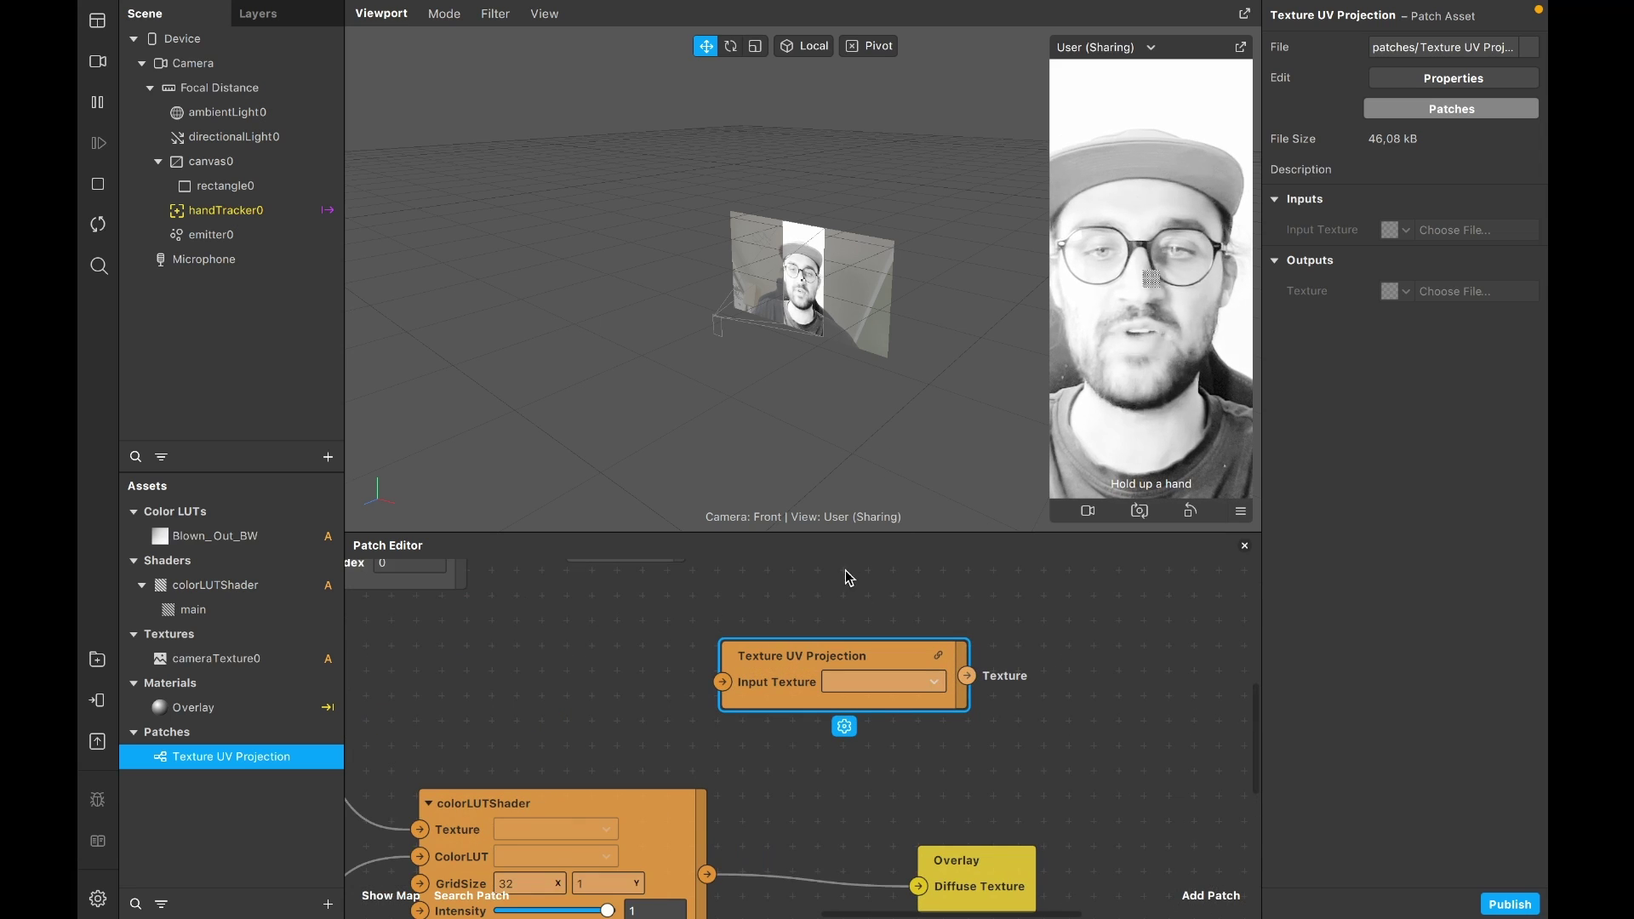
pyautogui.moveTo(849, 541); pyautogui.dragTo(846, 437)
pyautogui.scroll(-5, 734, 616)
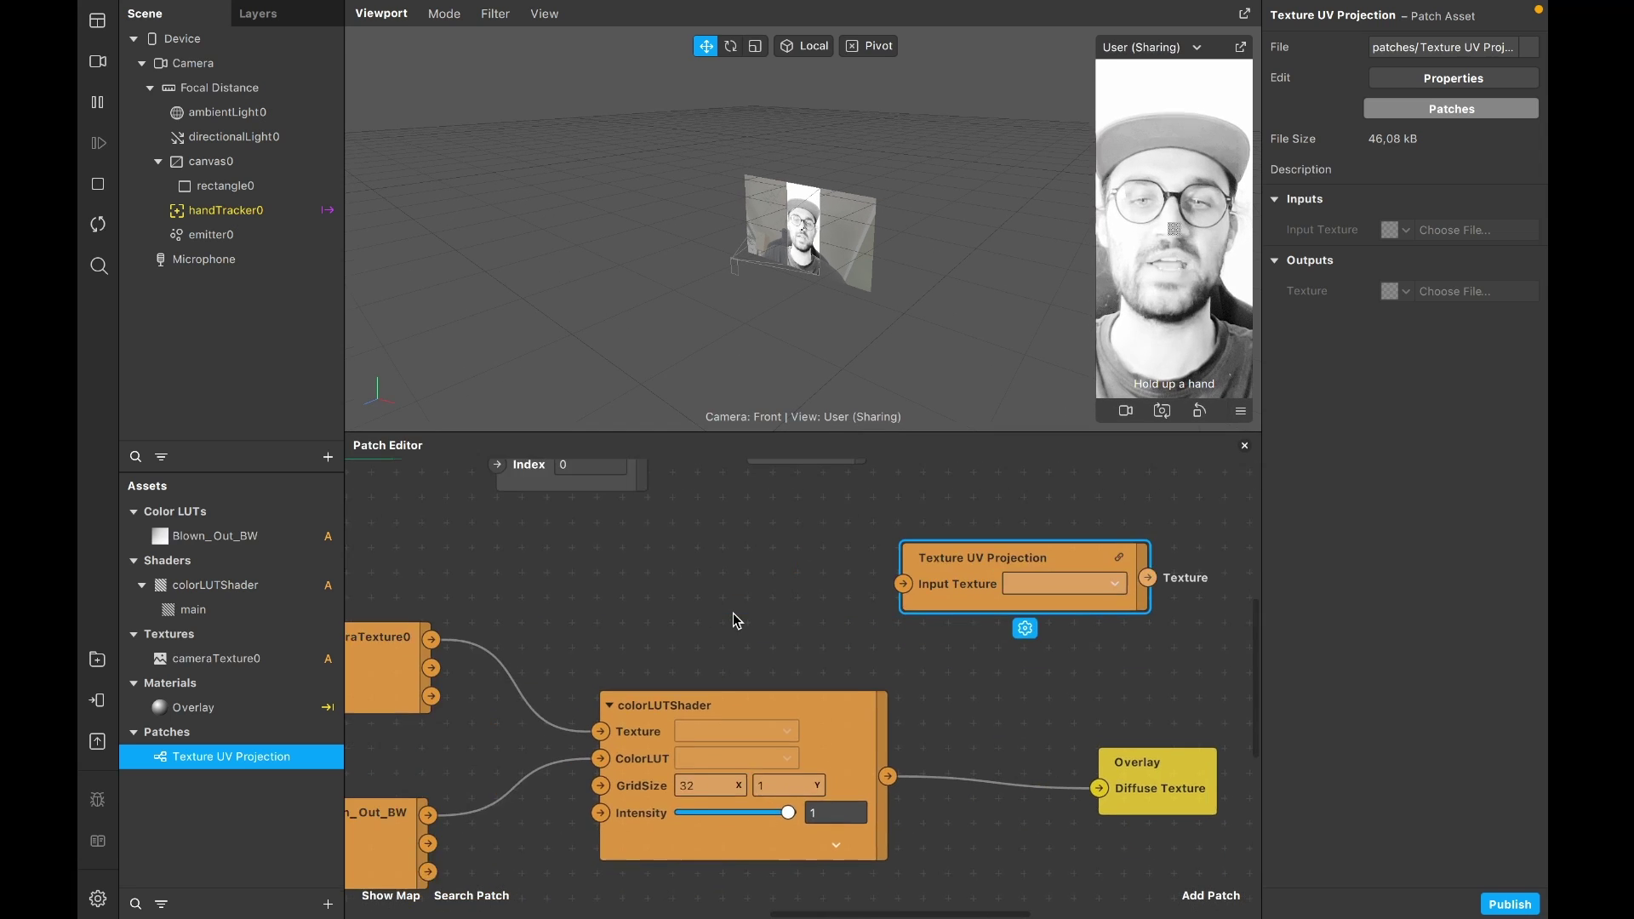
pyautogui.scroll(2, 737, 619)
pyautogui.moveTo(836, 616); pyautogui.dragTo(652, 611)
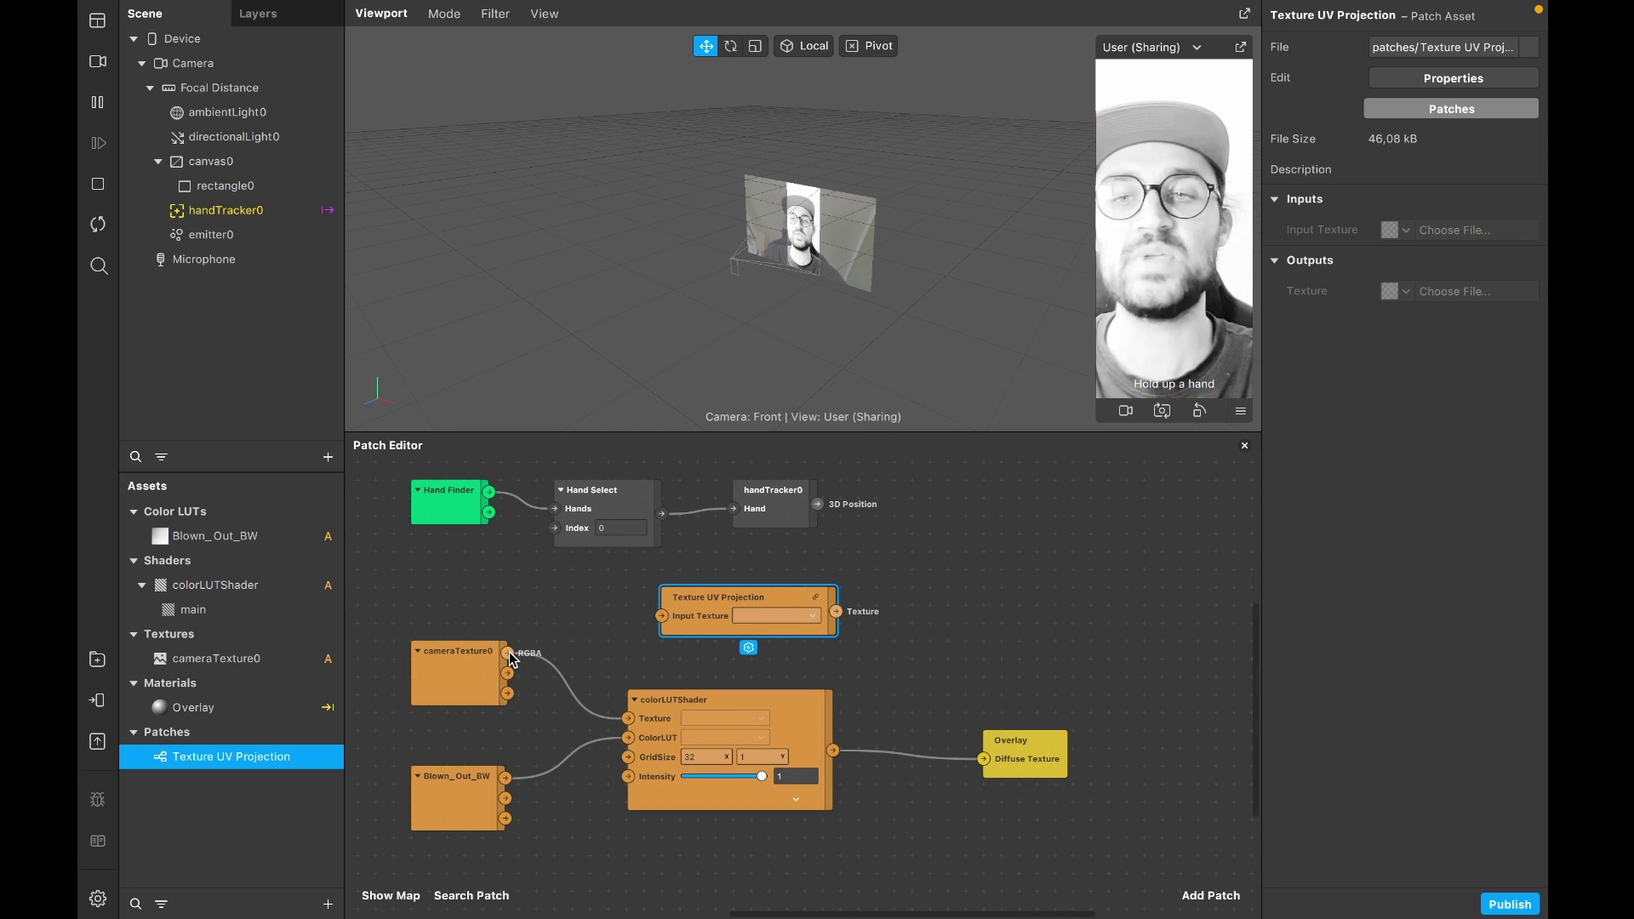
pyautogui.moveTo(508, 652); pyautogui.dragTo(695, 603)
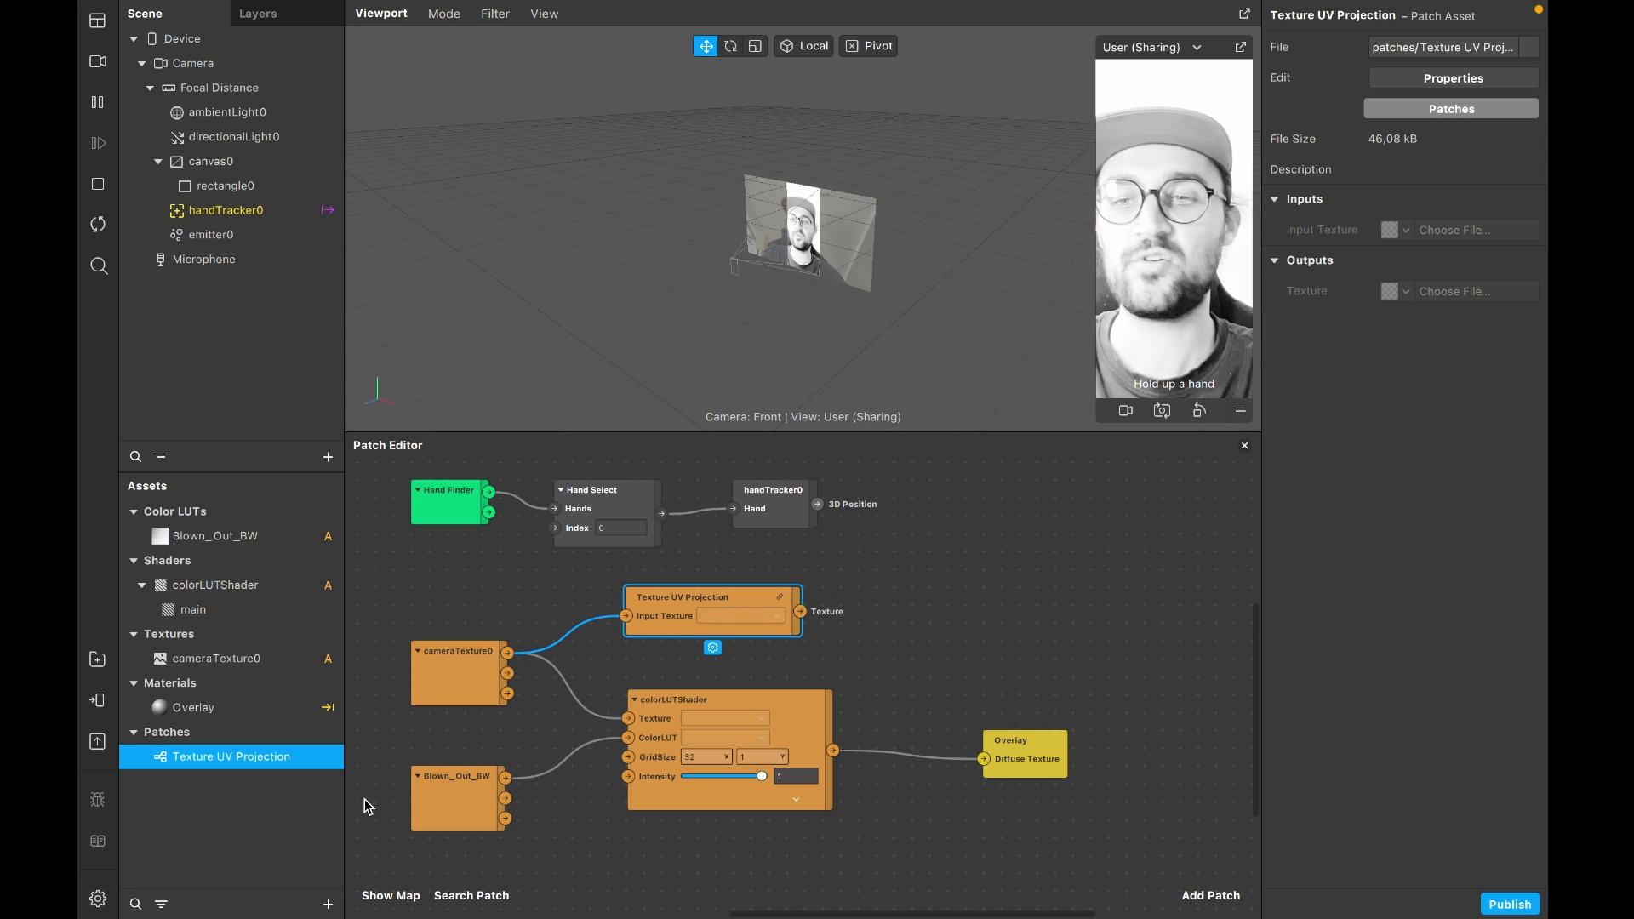
# Create a new material named Emitter and set its shader type to Flat
pyautogui.click(284, 845)
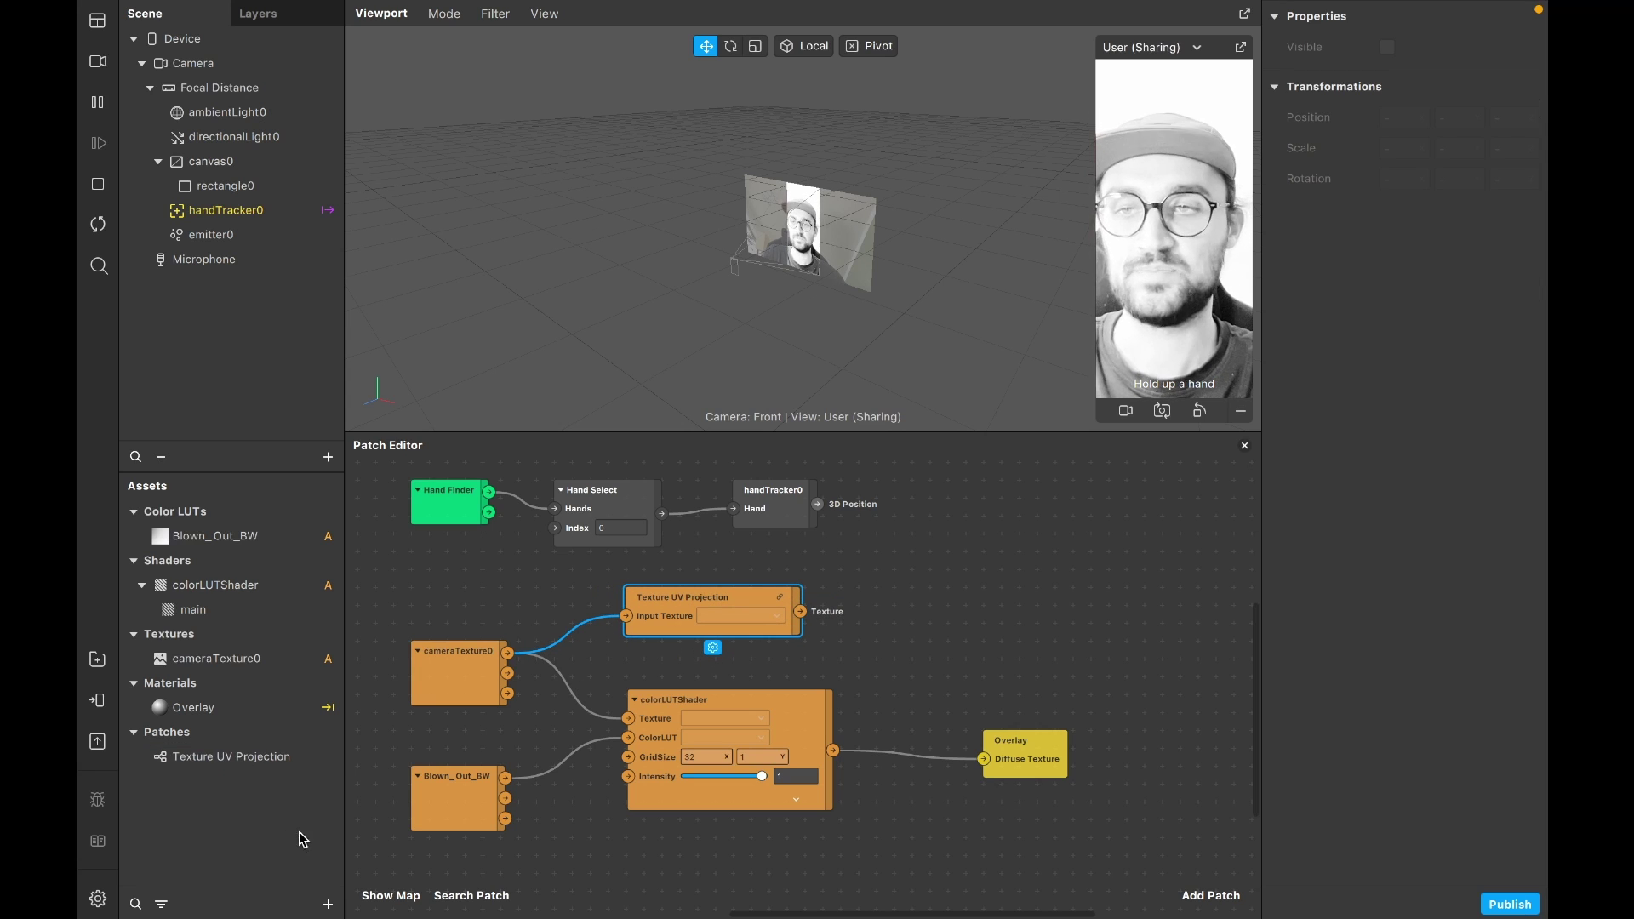
pyautogui.click(327, 904)
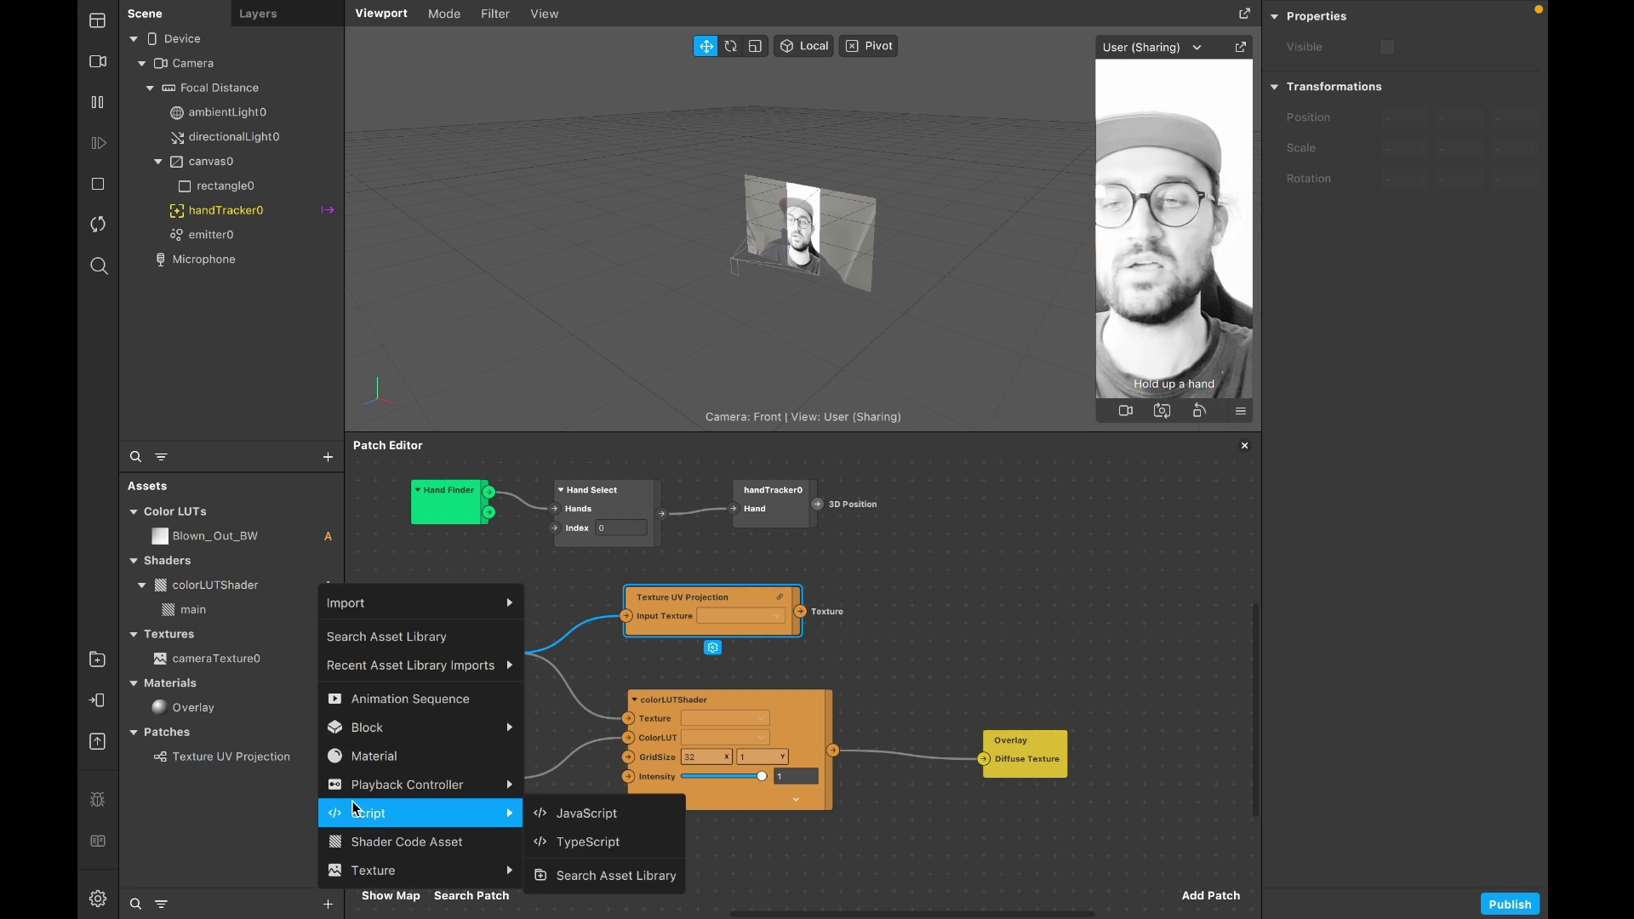
pyautogui.click(400, 757)
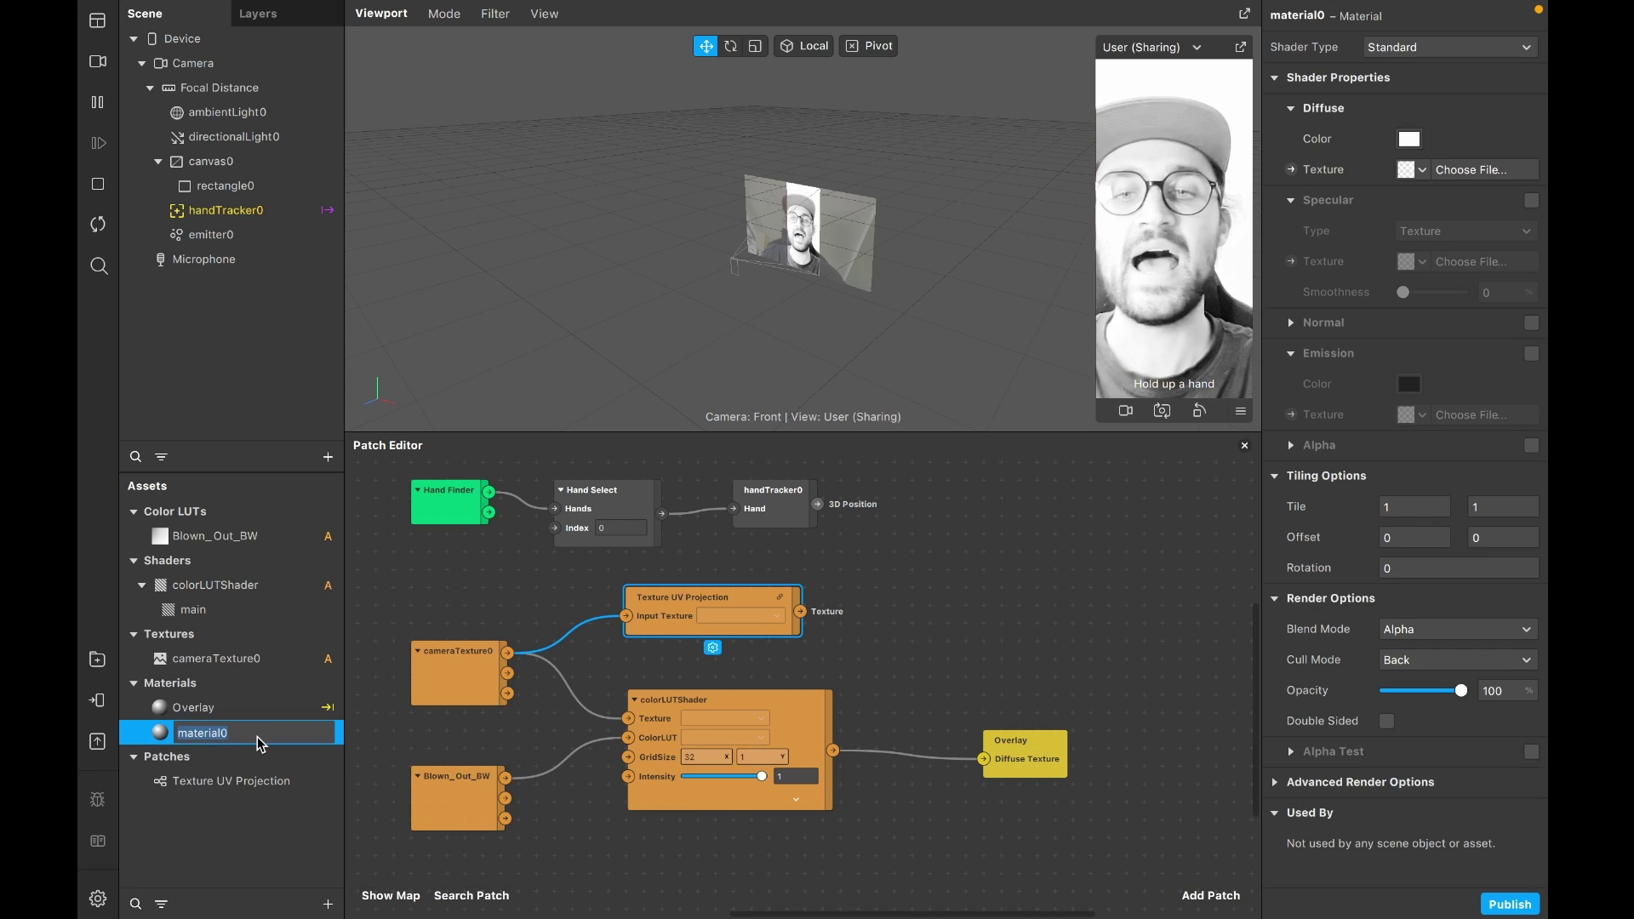
pyautogui.write('Emitter')
pyautogui.press('Return')
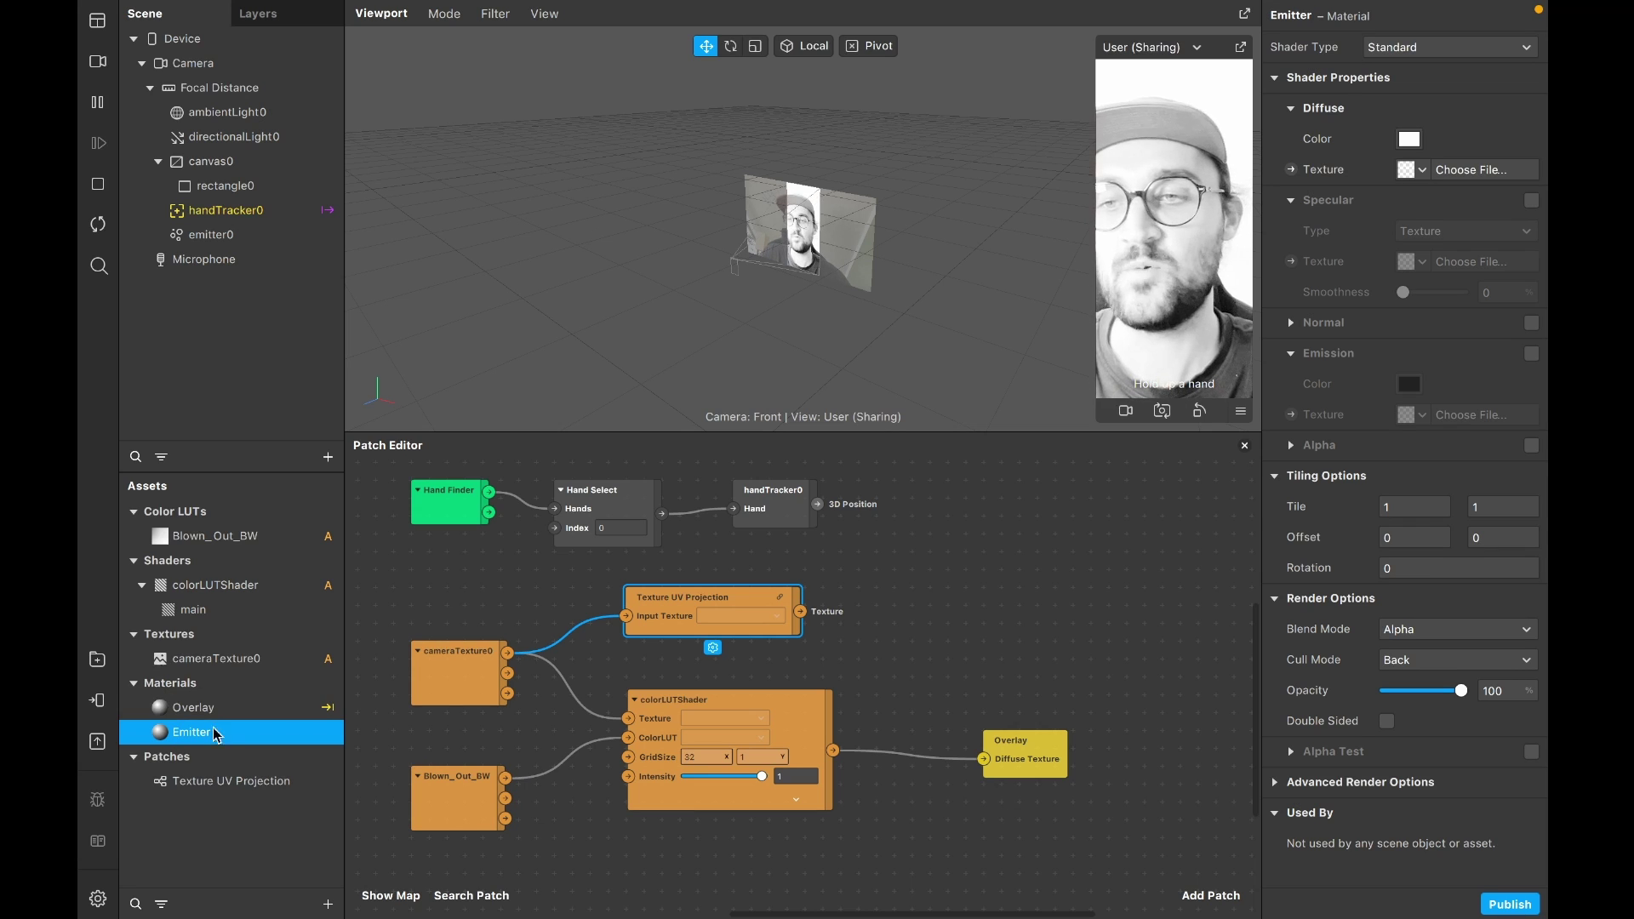
pyautogui.click(1459, 49)
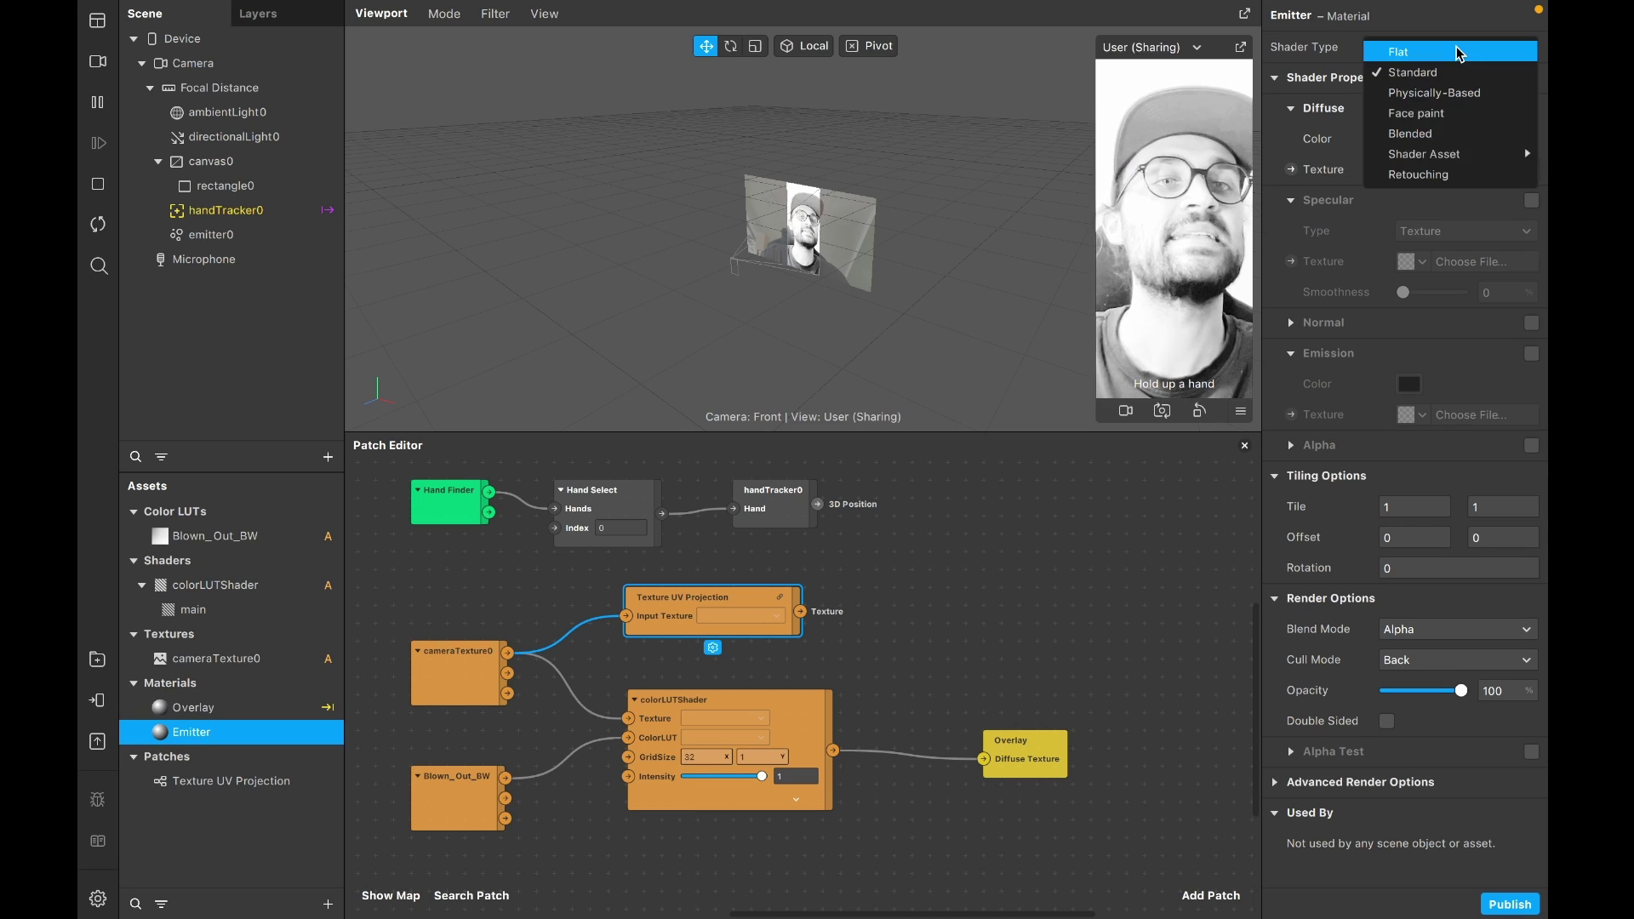
pyautogui.click(1458, 53)
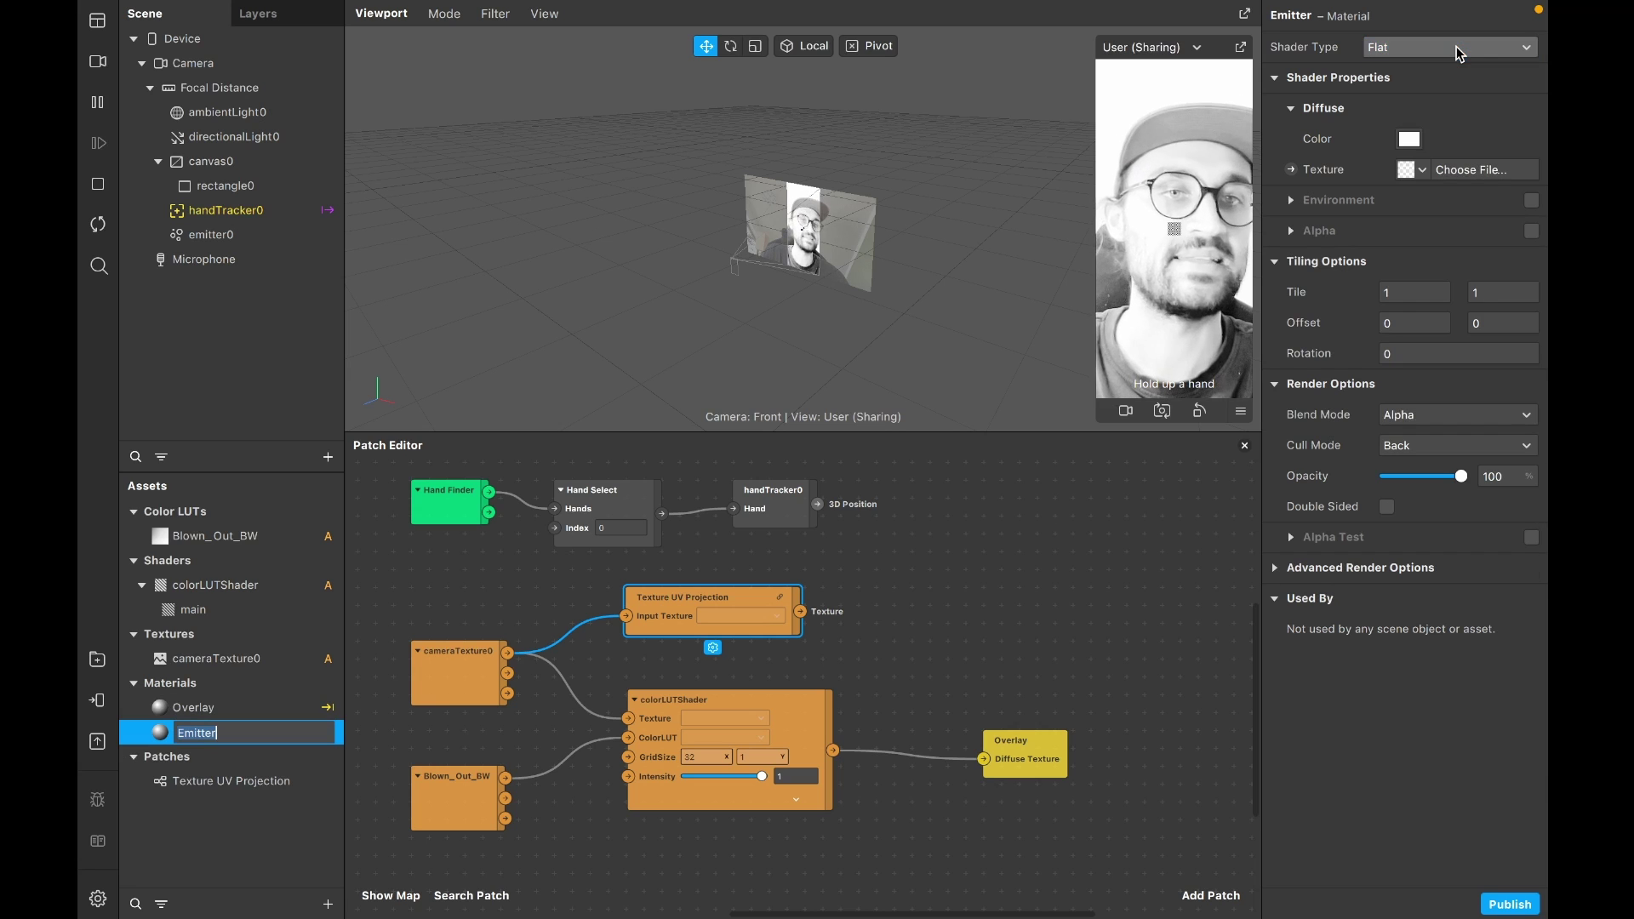
# Create a Diffuse Texture patch for the Emitter material and connect the Texture UV Projection output to it
pyautogui.click(1291, 169)
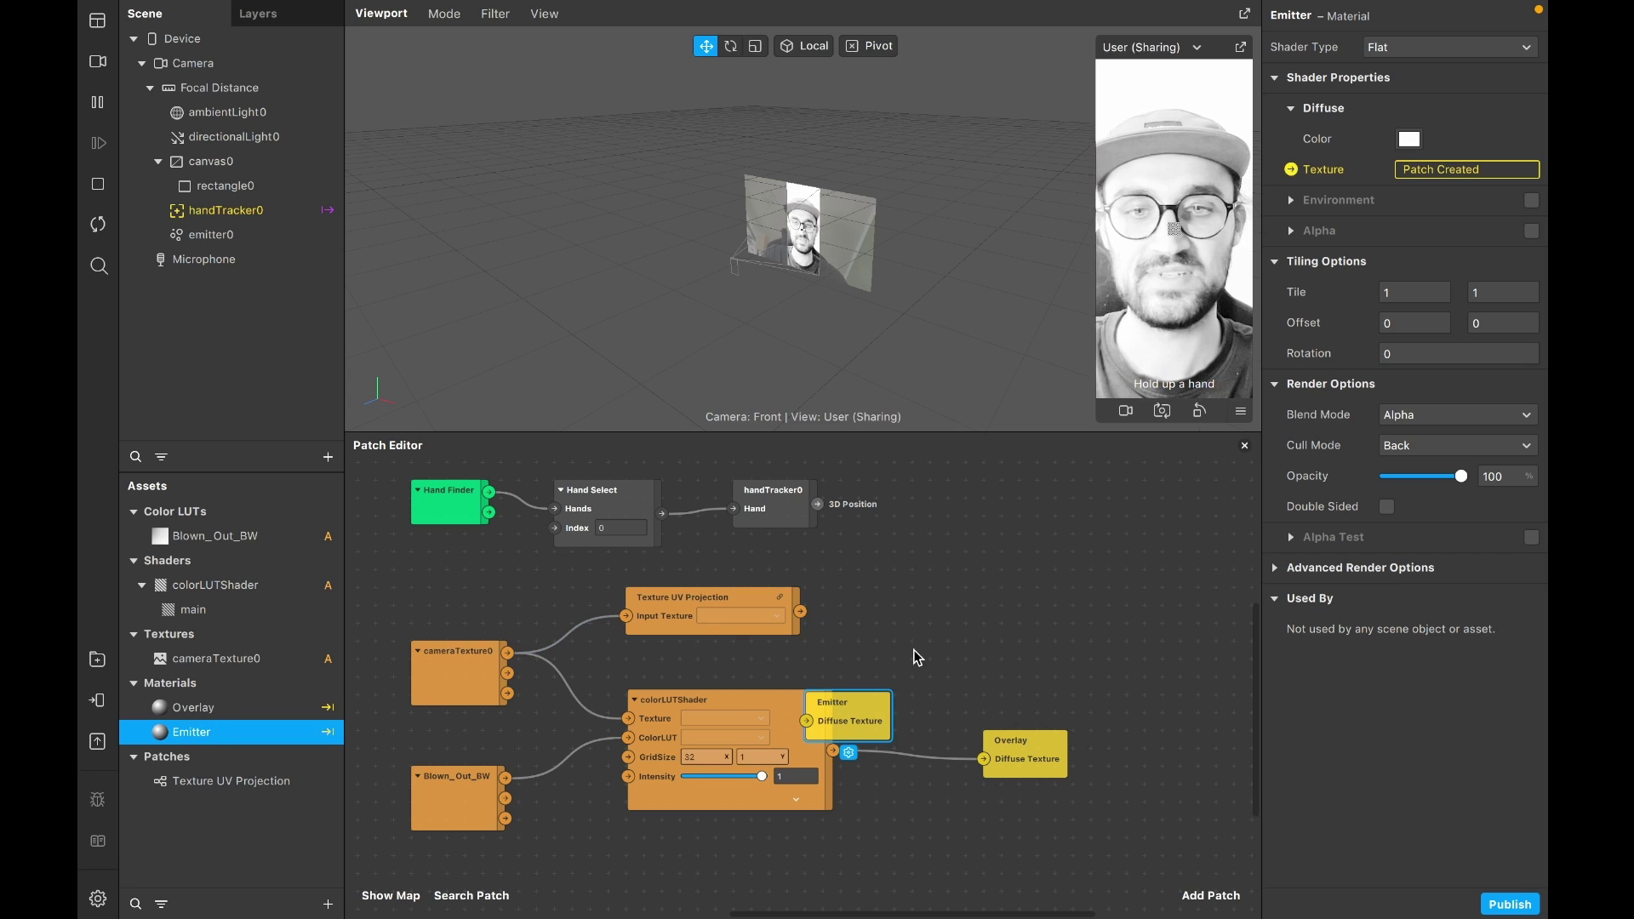
pyautogui.moveTo(859, 717); pyautogui.dragTo(989, 591)
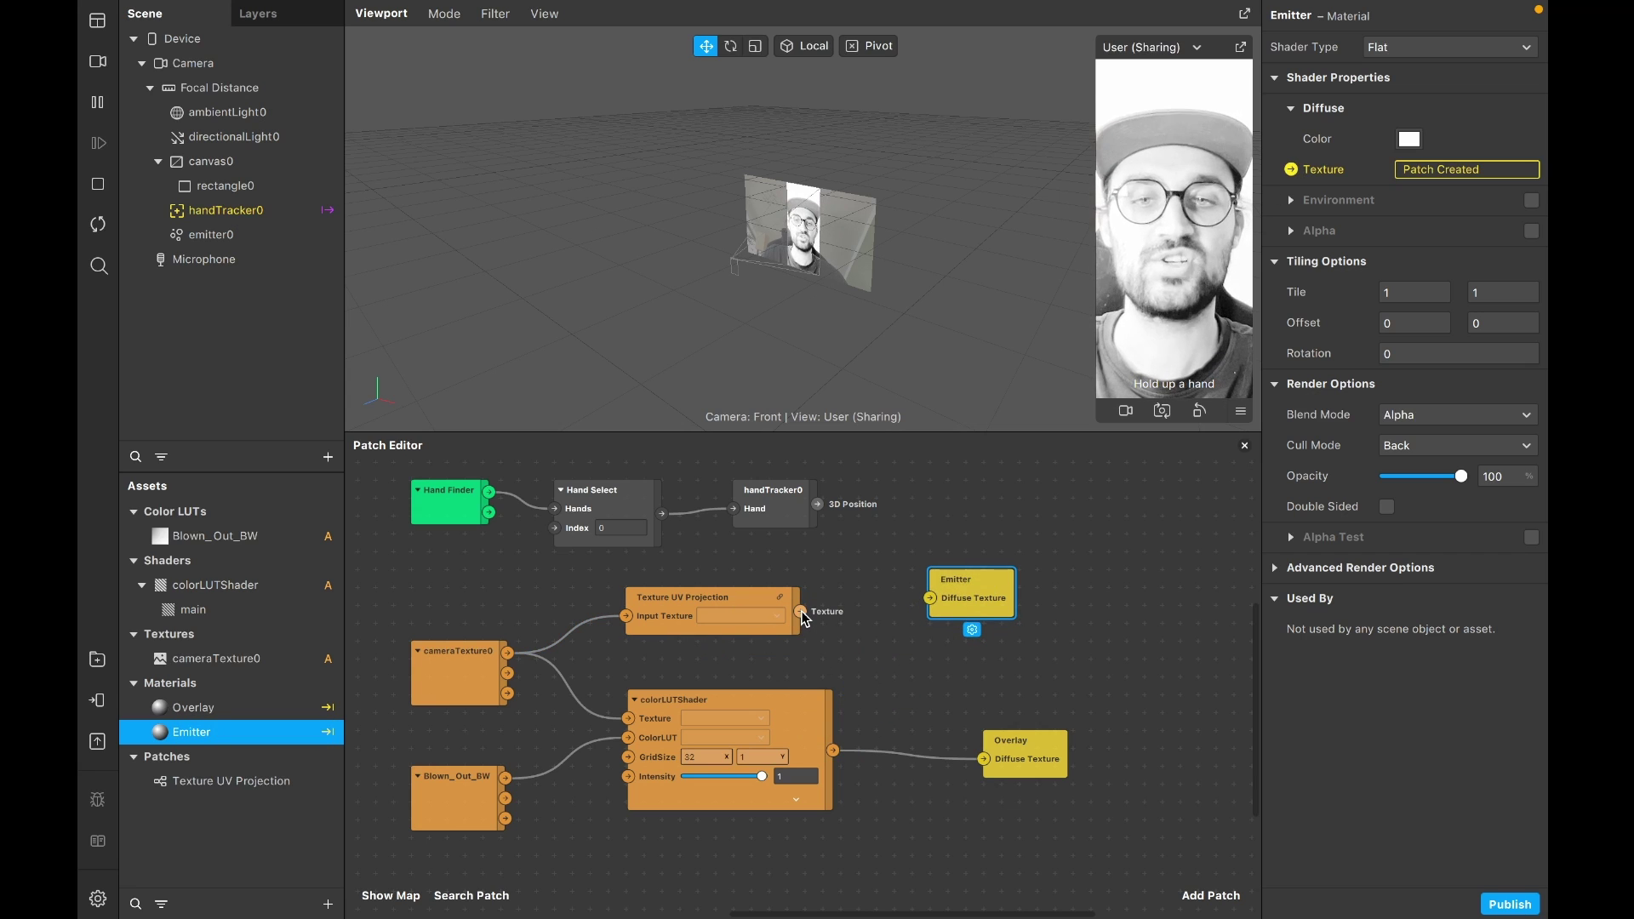
pyautogui.moveTo(805, 618); pyautogui.dragTo(954, 625)
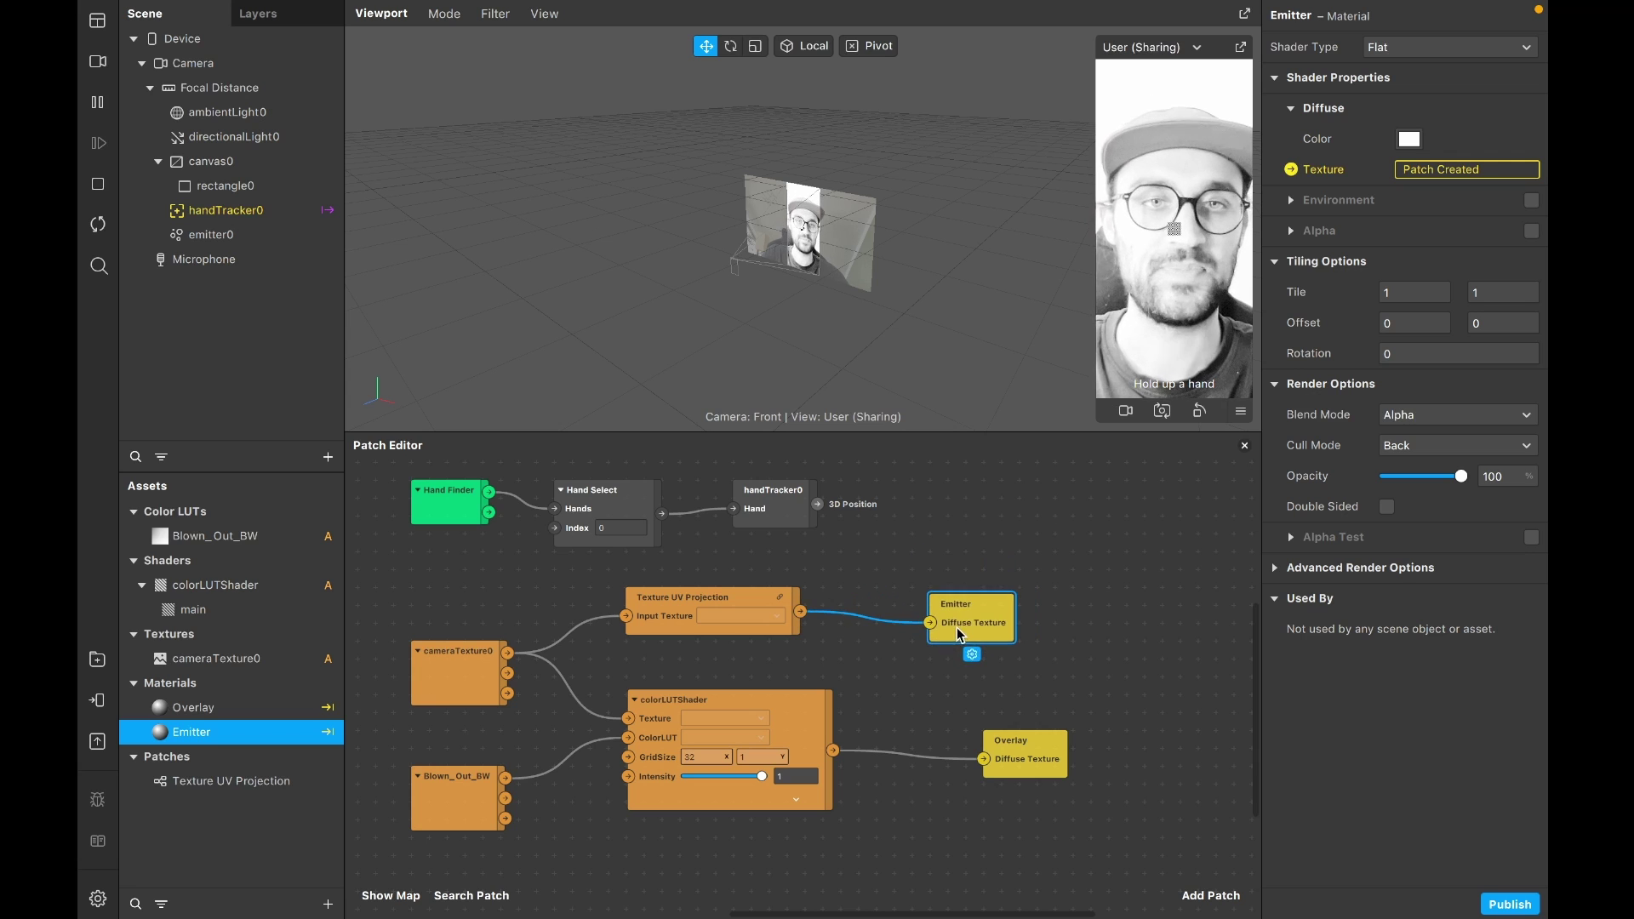
# Assign the Emitter material to the emitter0 particle system
pyautogui.click(252, 240)
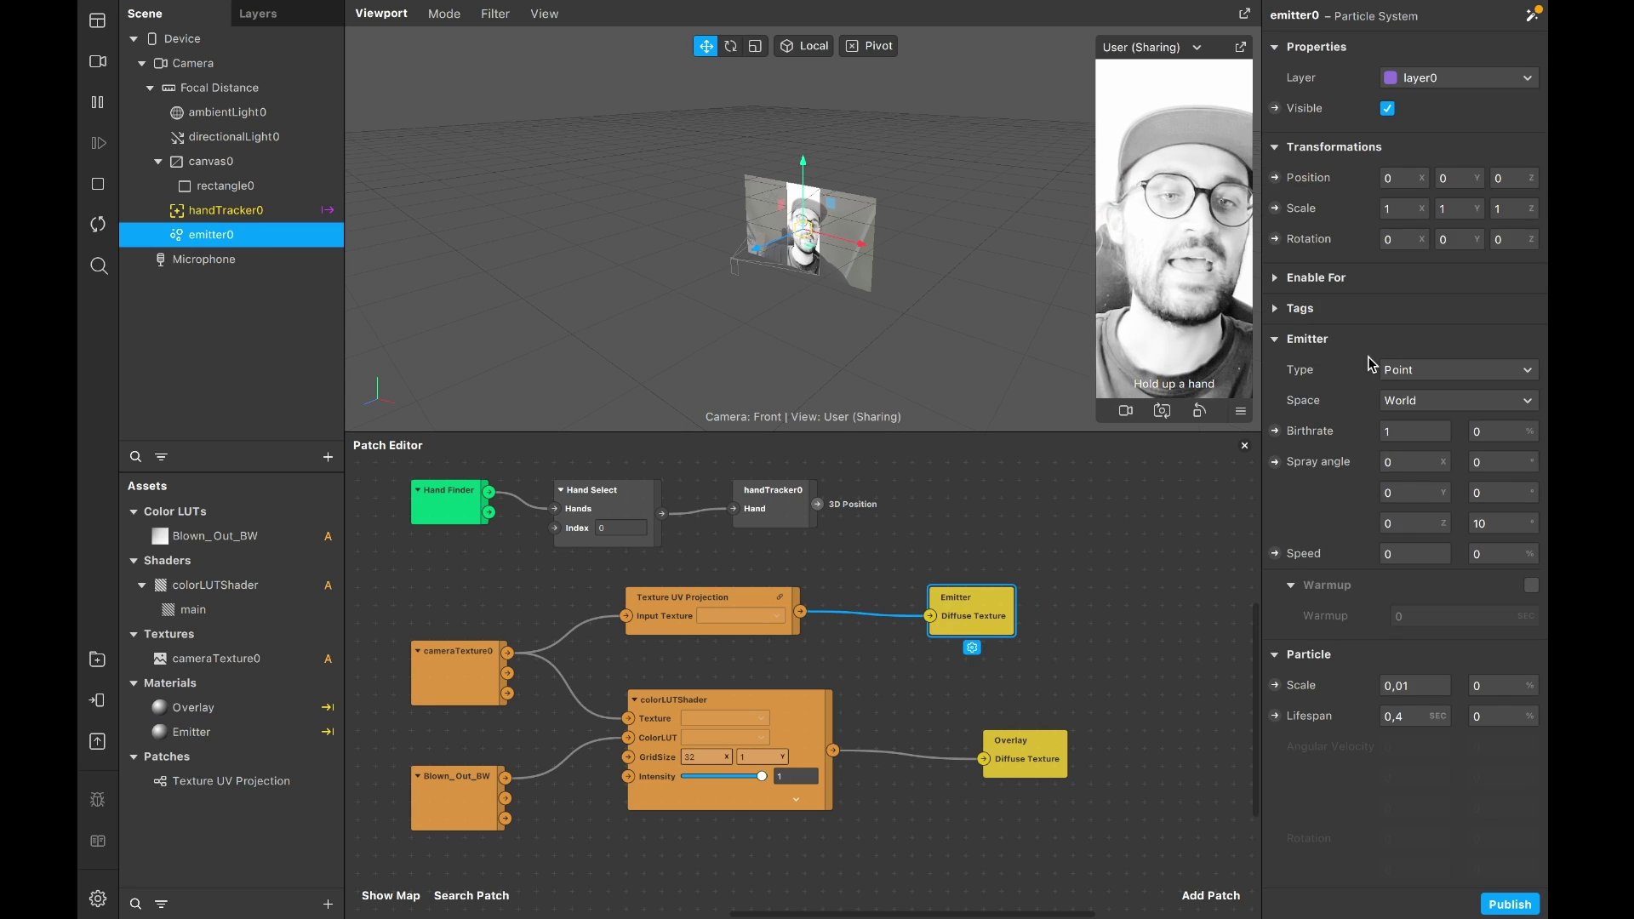
pyautogui.scroll(-5, 1400, 460)
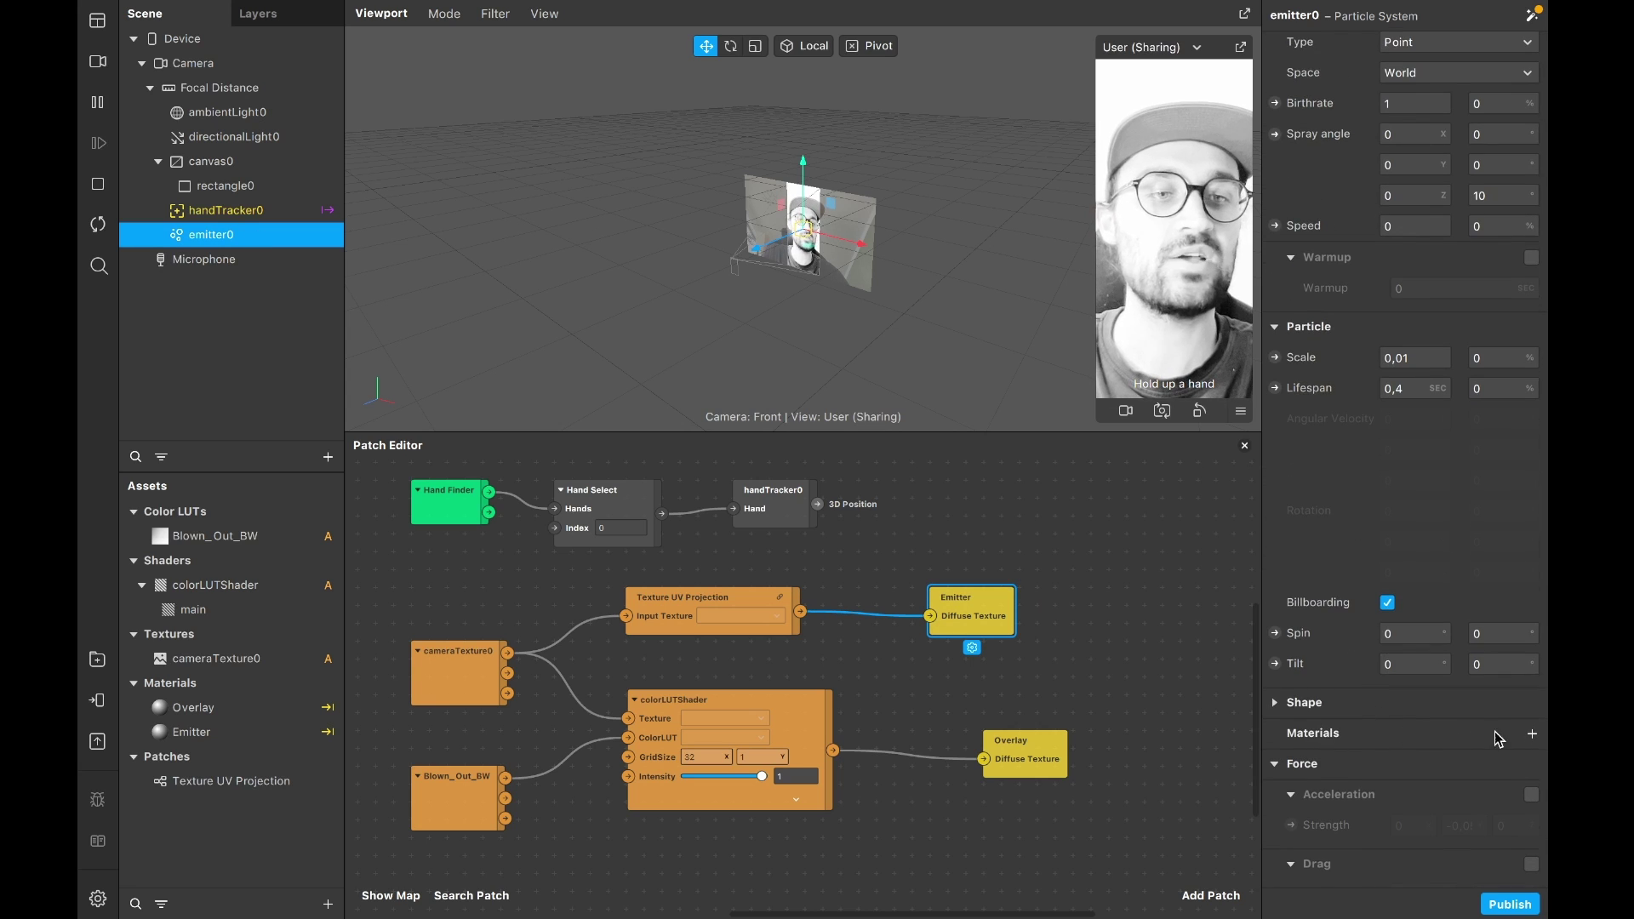
pyautogui.click(1532, 733)
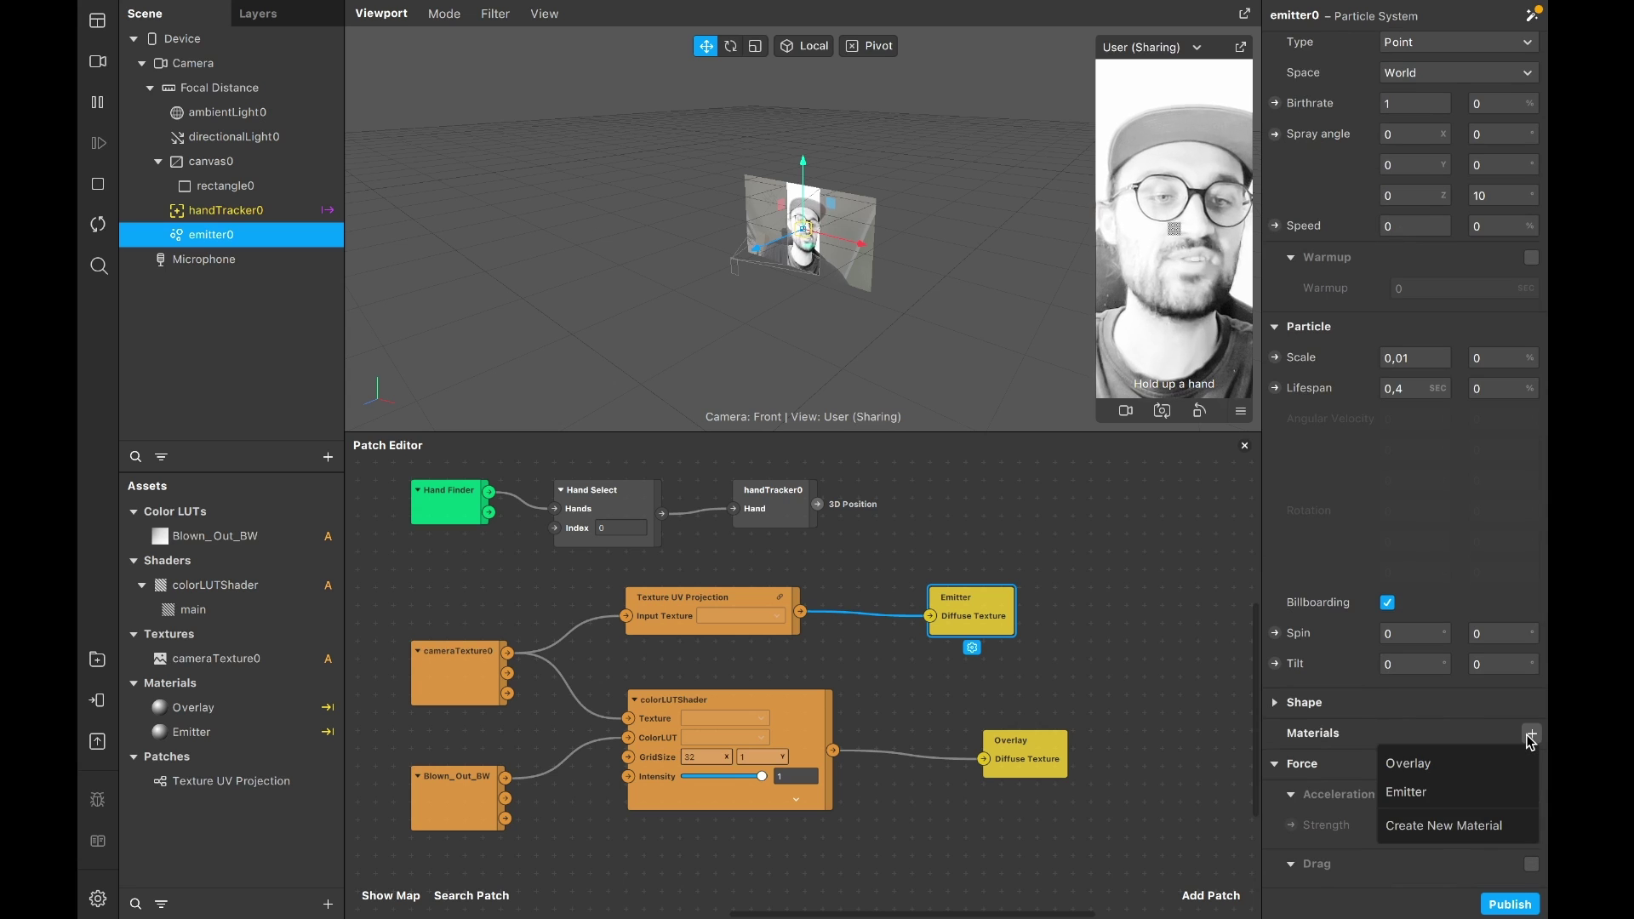
pyautogui.click(1444, 791)
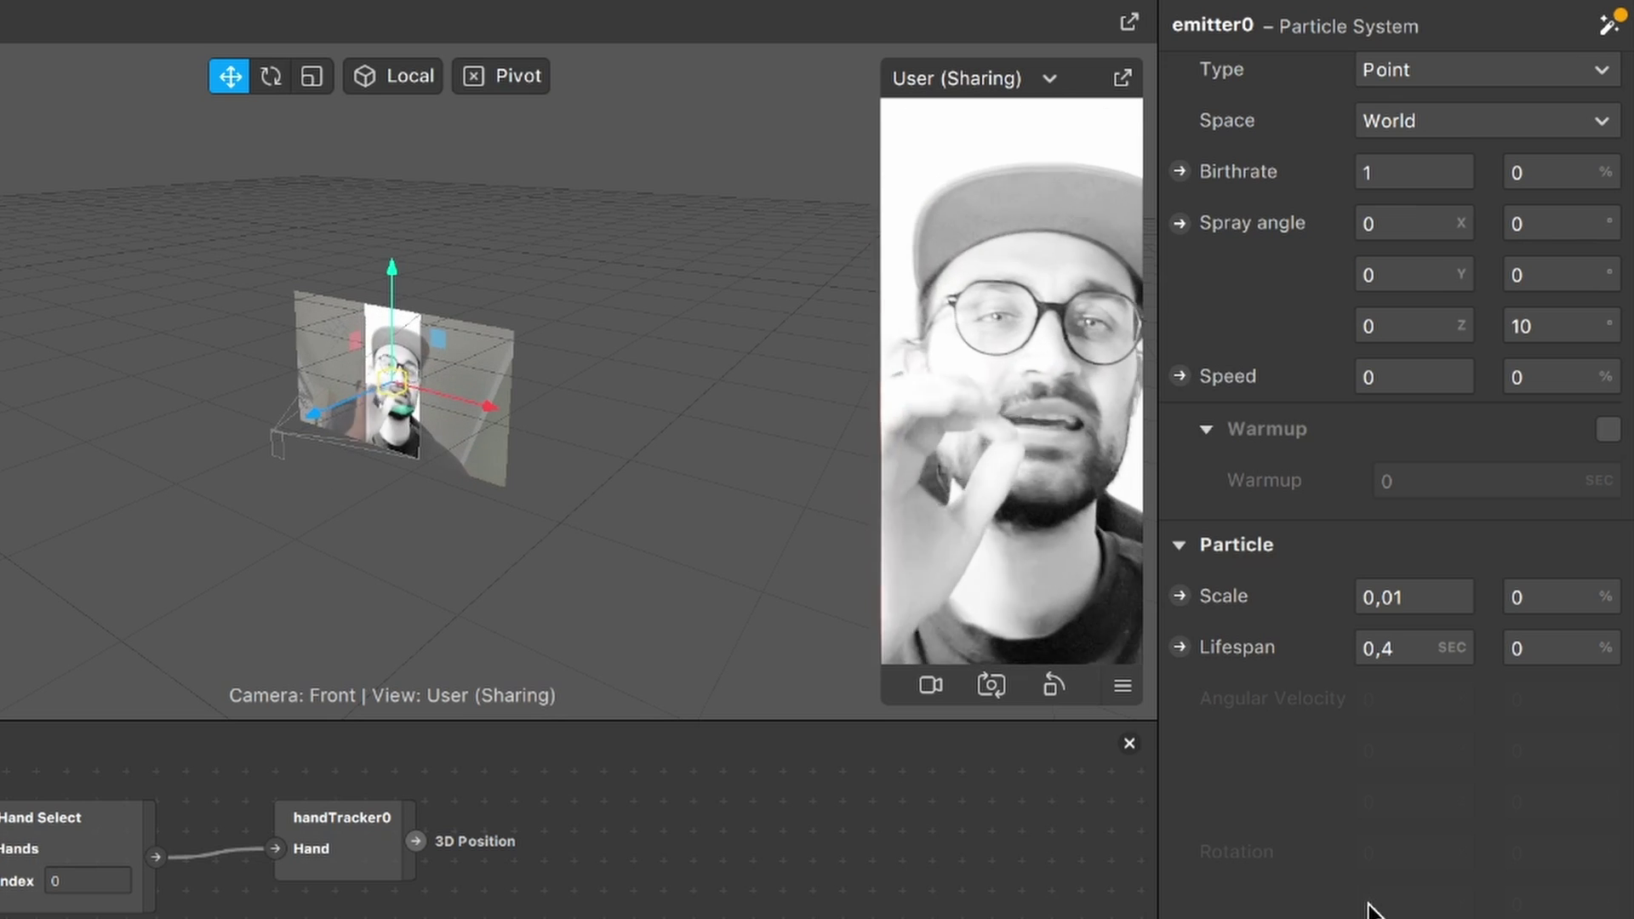
# Set emitter0's particle scale to 0,05
pyautogui.scroll(6, 1339, 845)
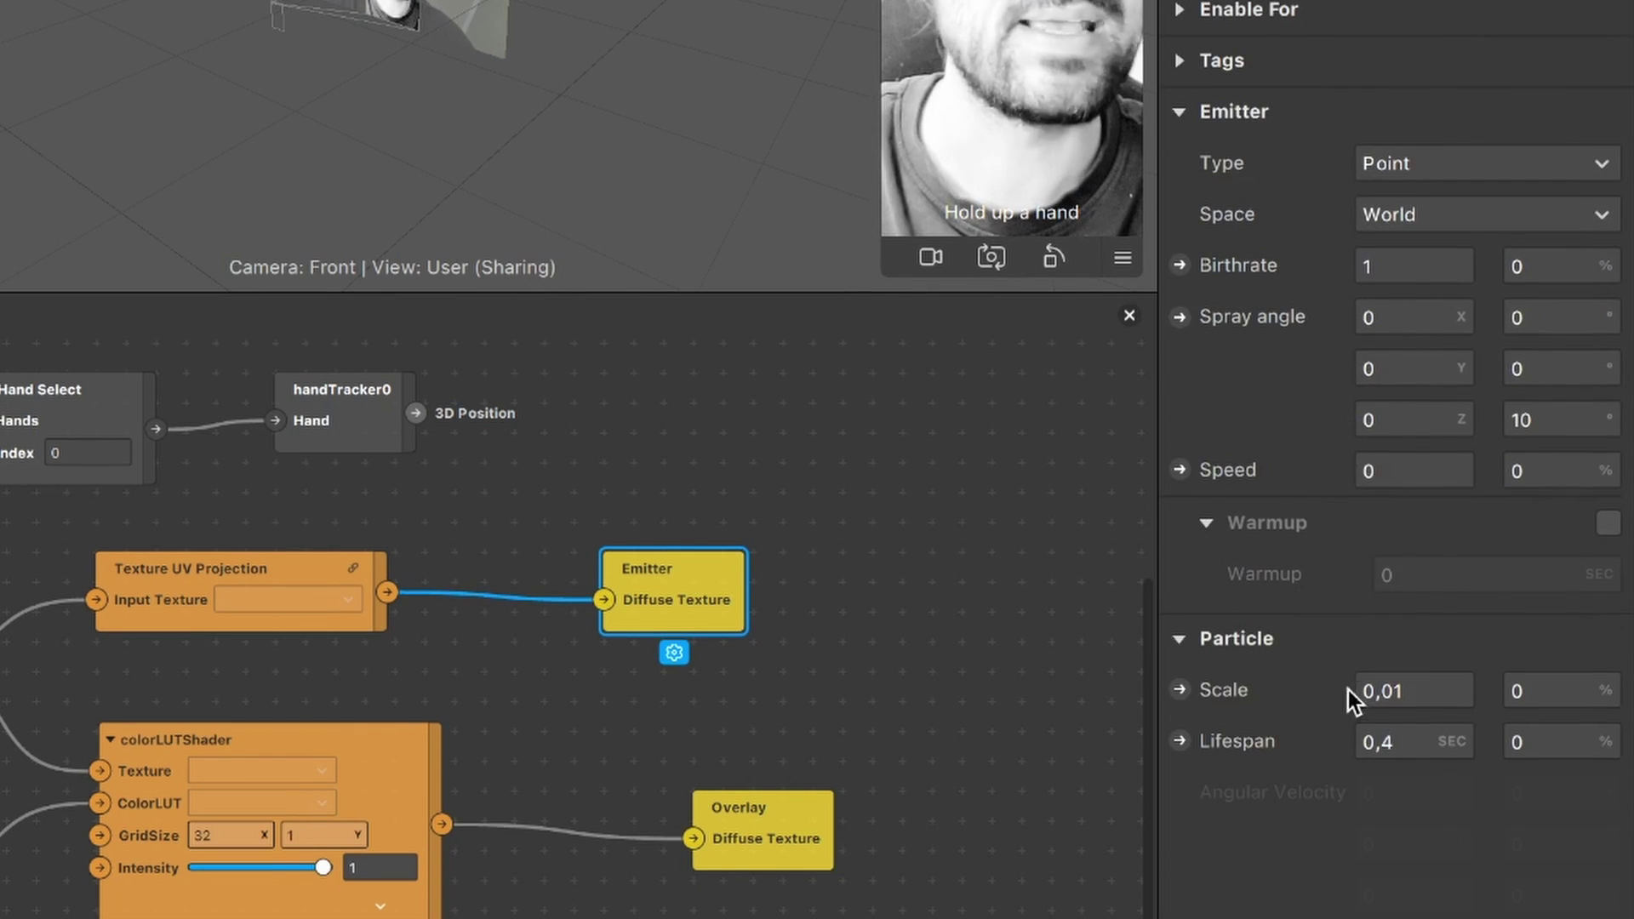
pyautogui.click(1387, 686)
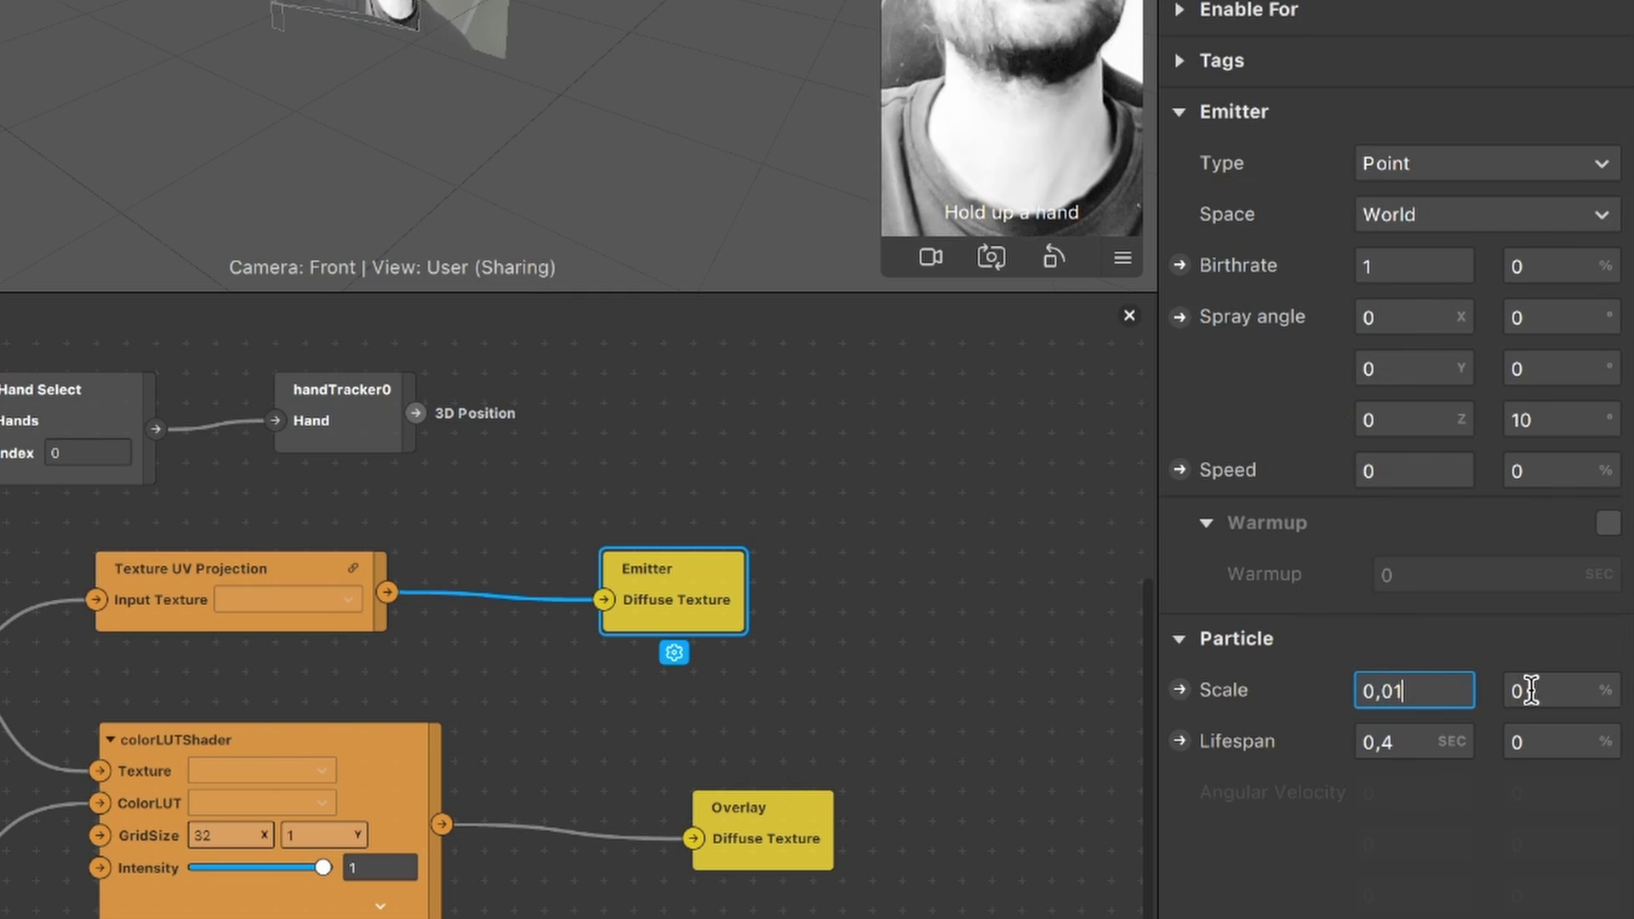
pyautogui.press('BackSpace')
pyautogui.press('BackSpace')
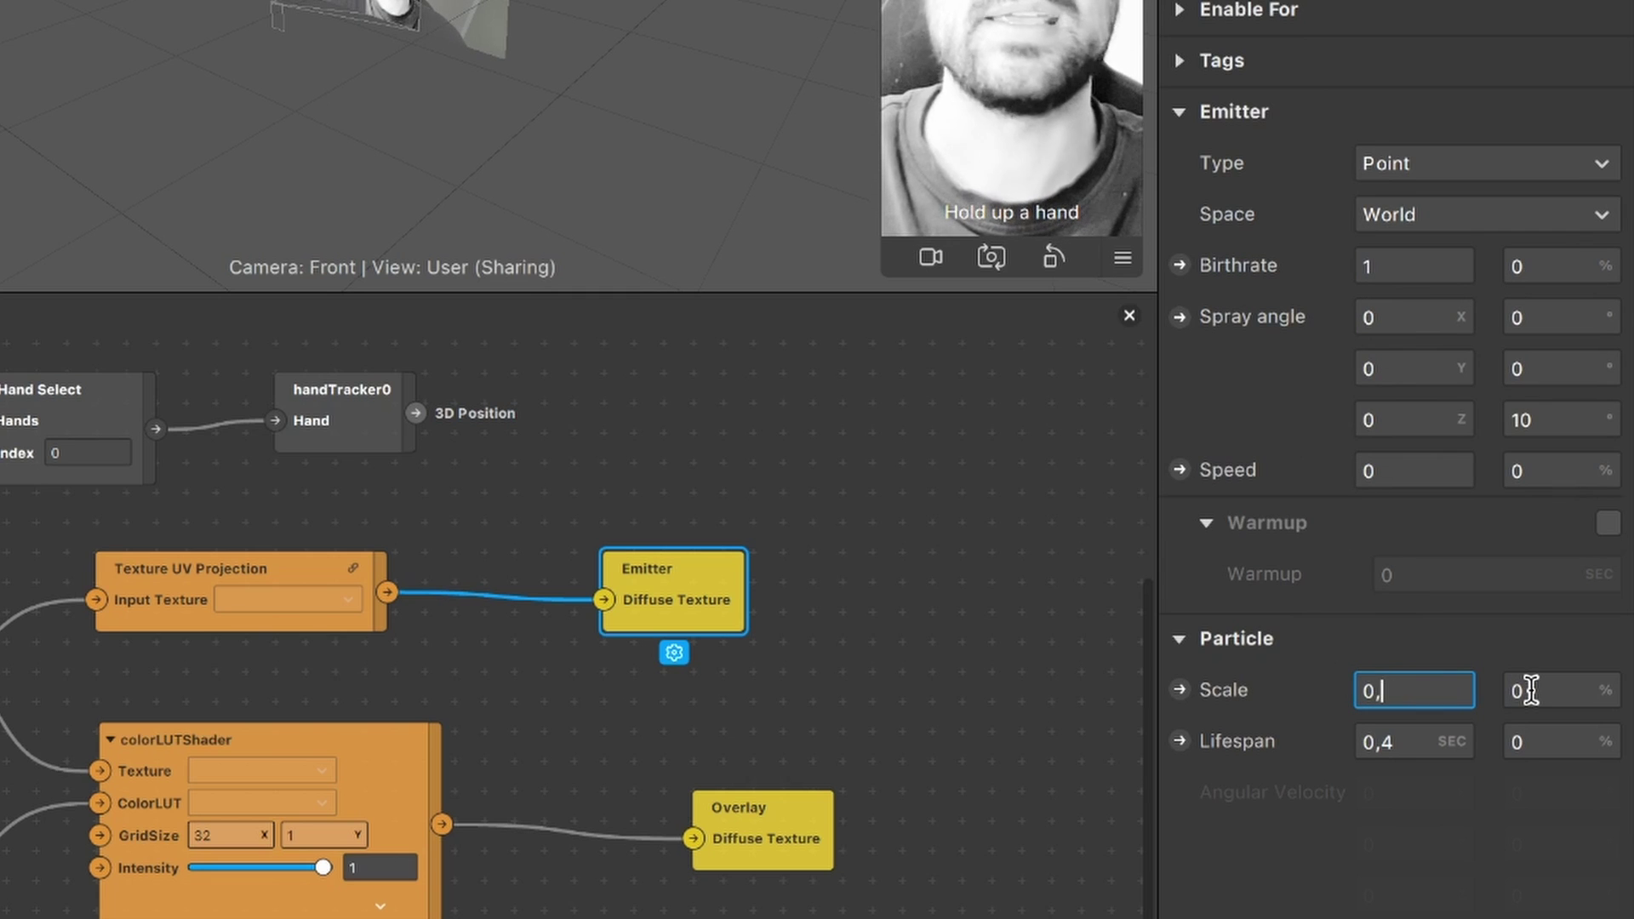
pyautogui.write('05')
pyautogui.press('Return')
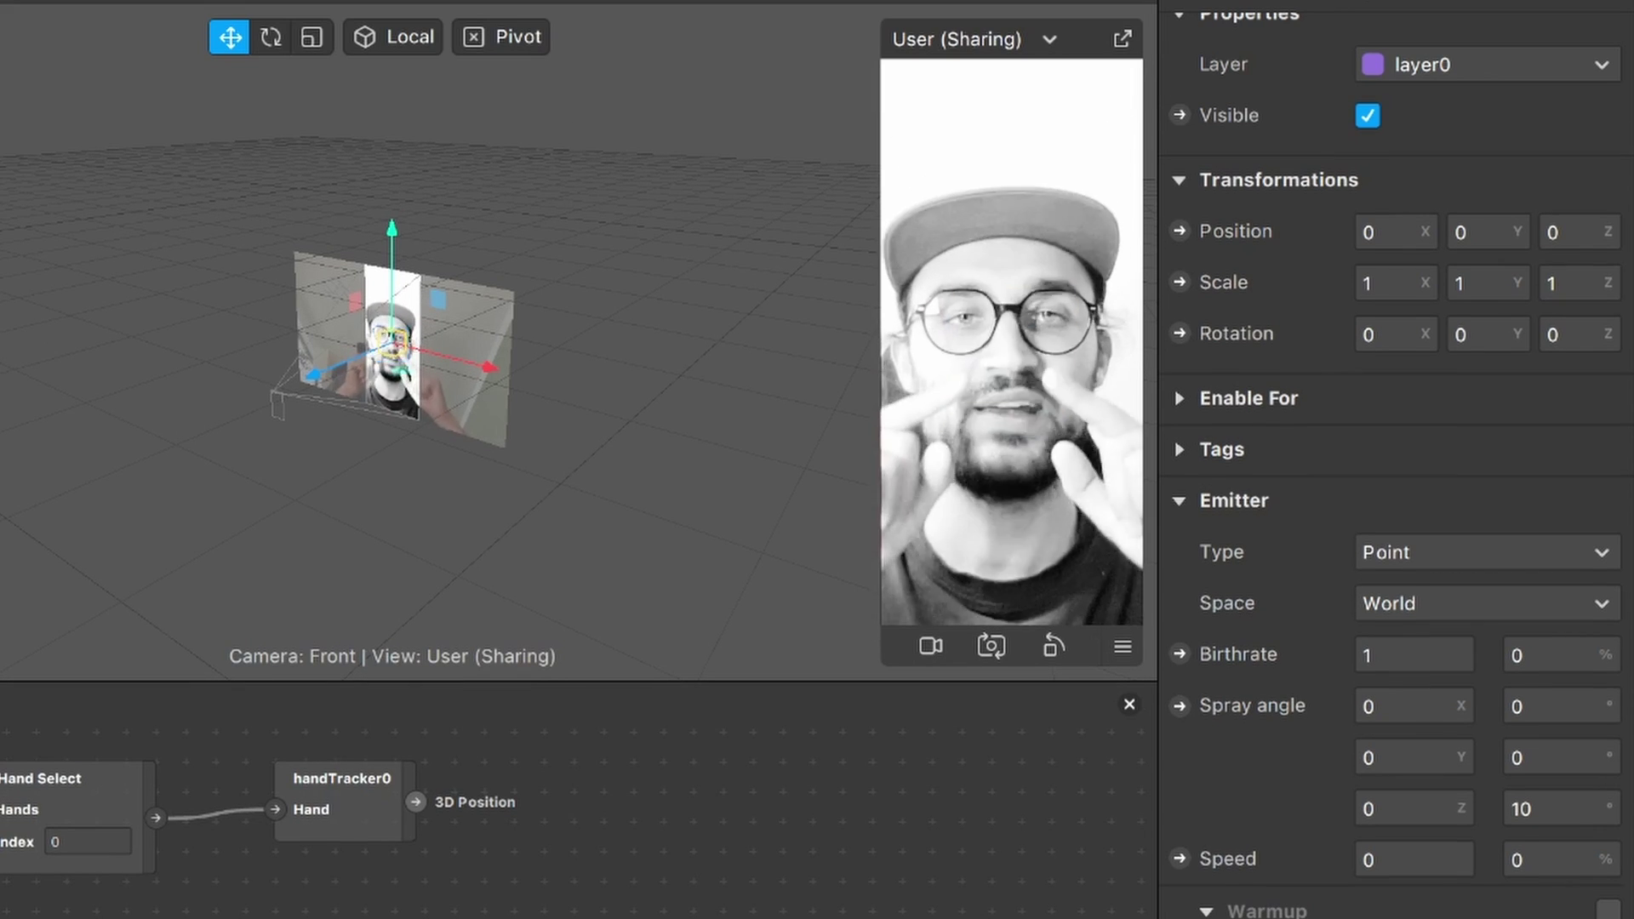
# Set emitter0's birthrate to 10
pyautogui.click(1404, 657)
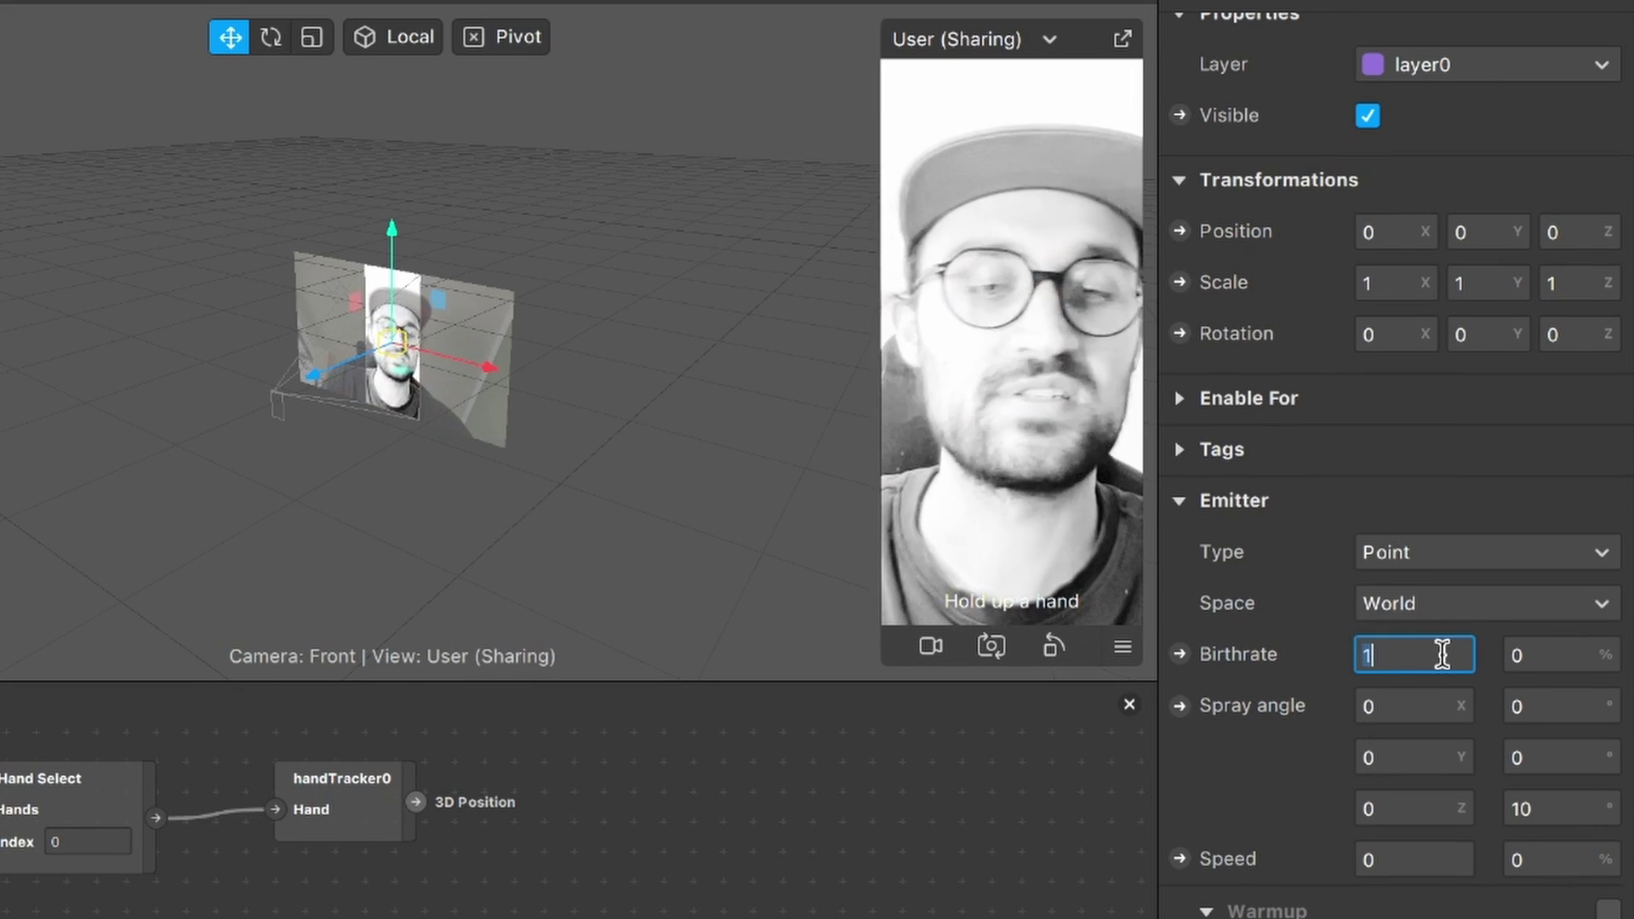
pyautogui.write('10')
pyautogui.press('Return')
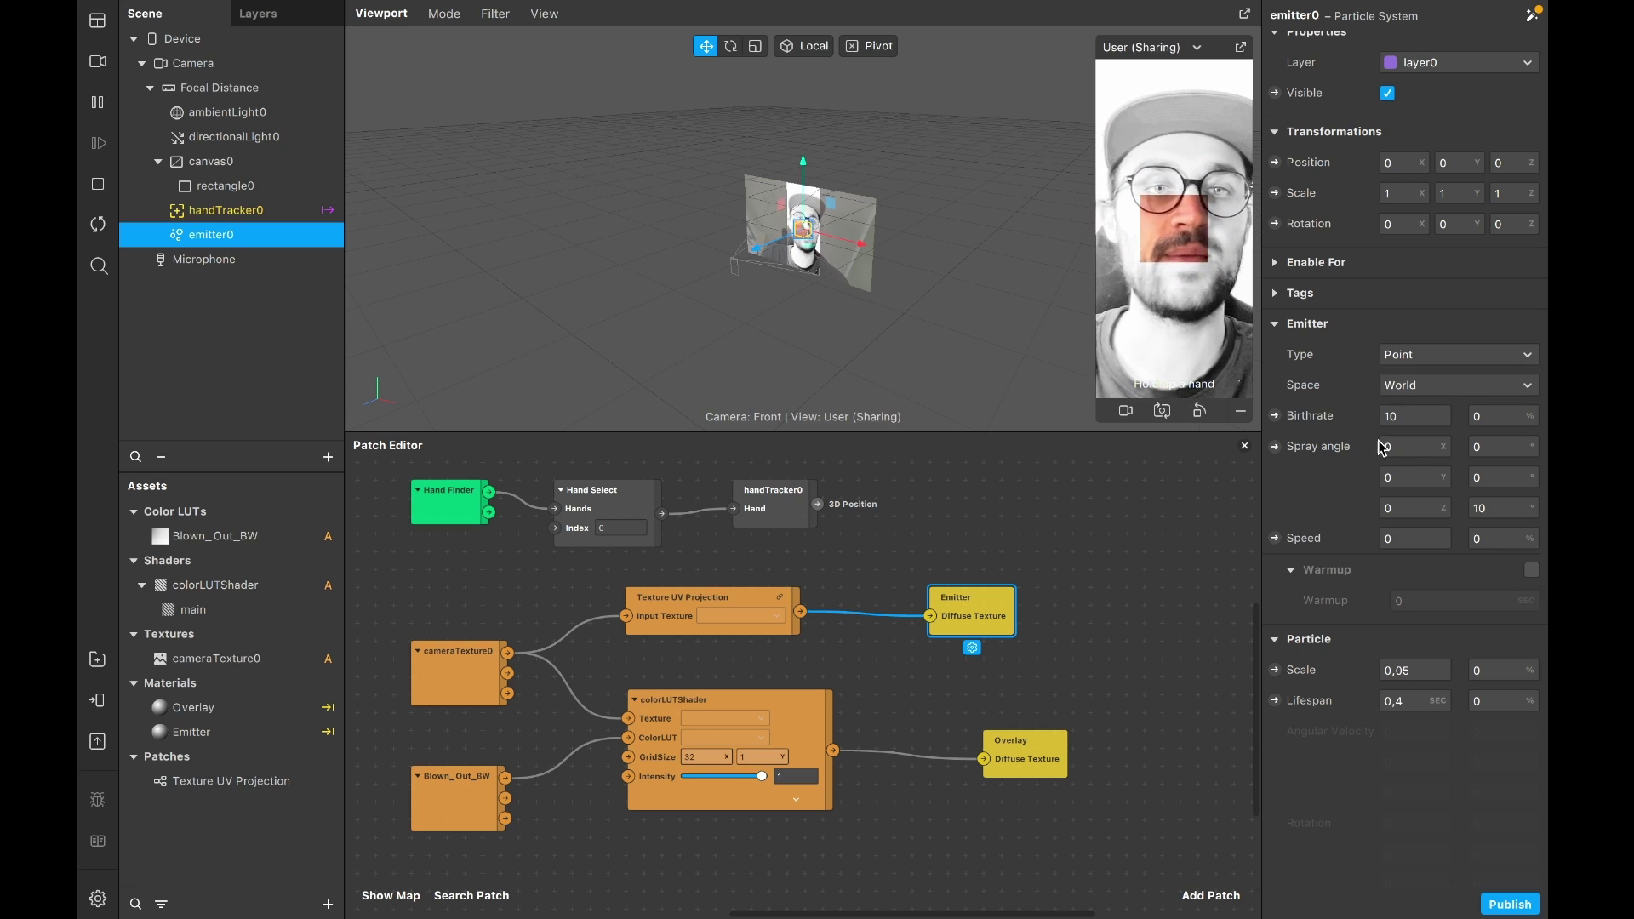
# Change the particle shape of emitter0 to Sphere
pyautogui.scroll(-8, 1348, 519)
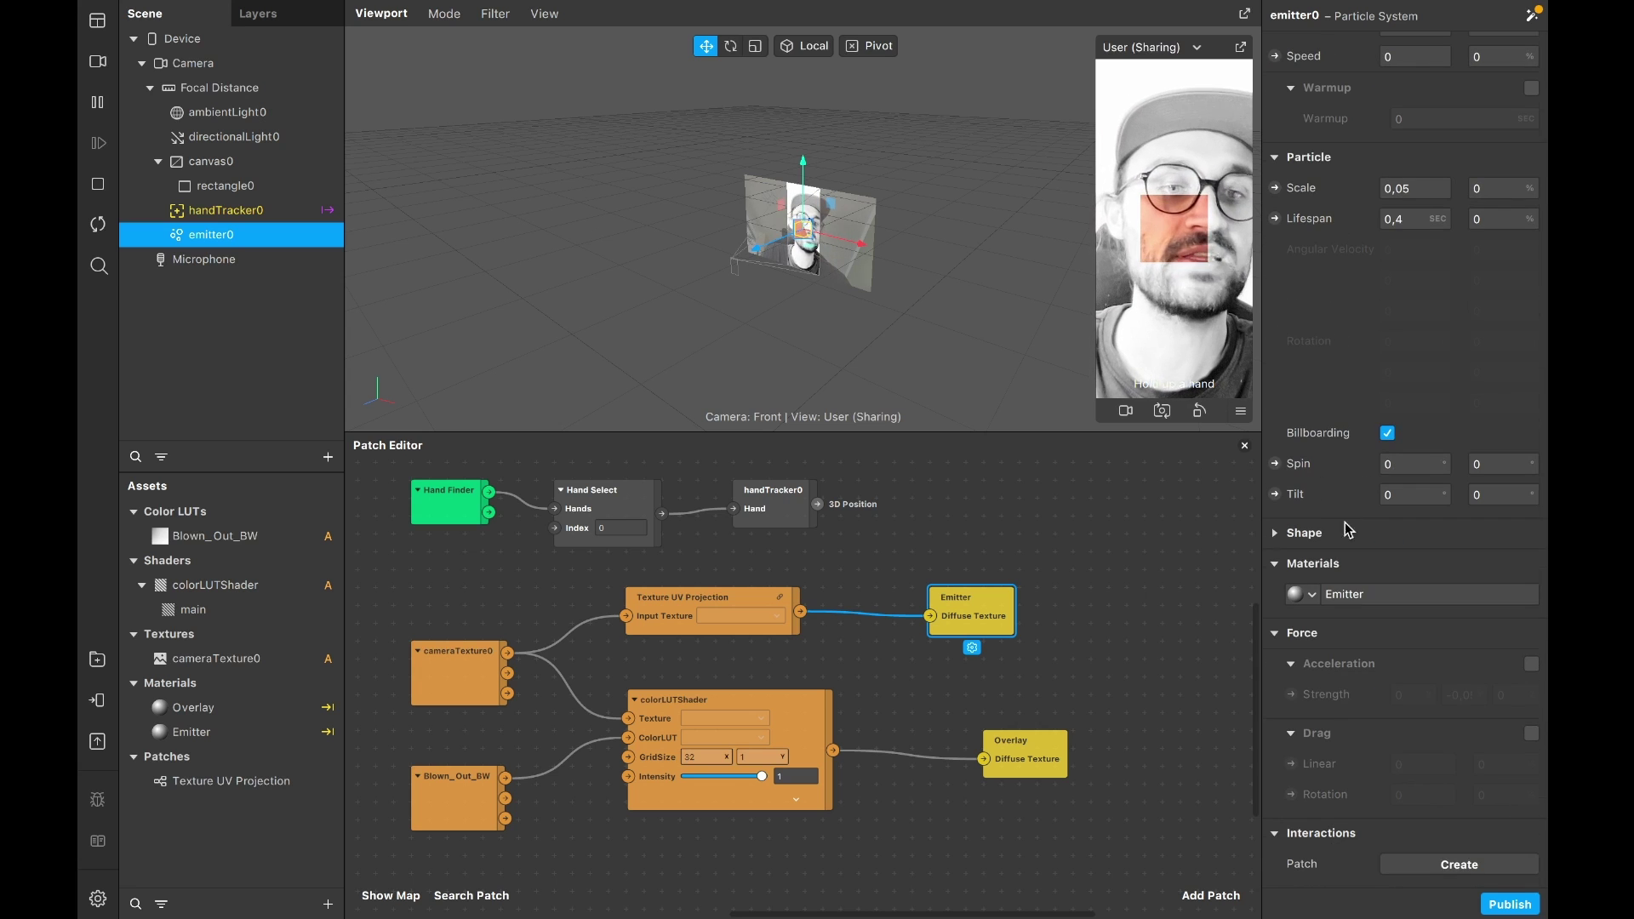
pyautogui.click(1274, 534)
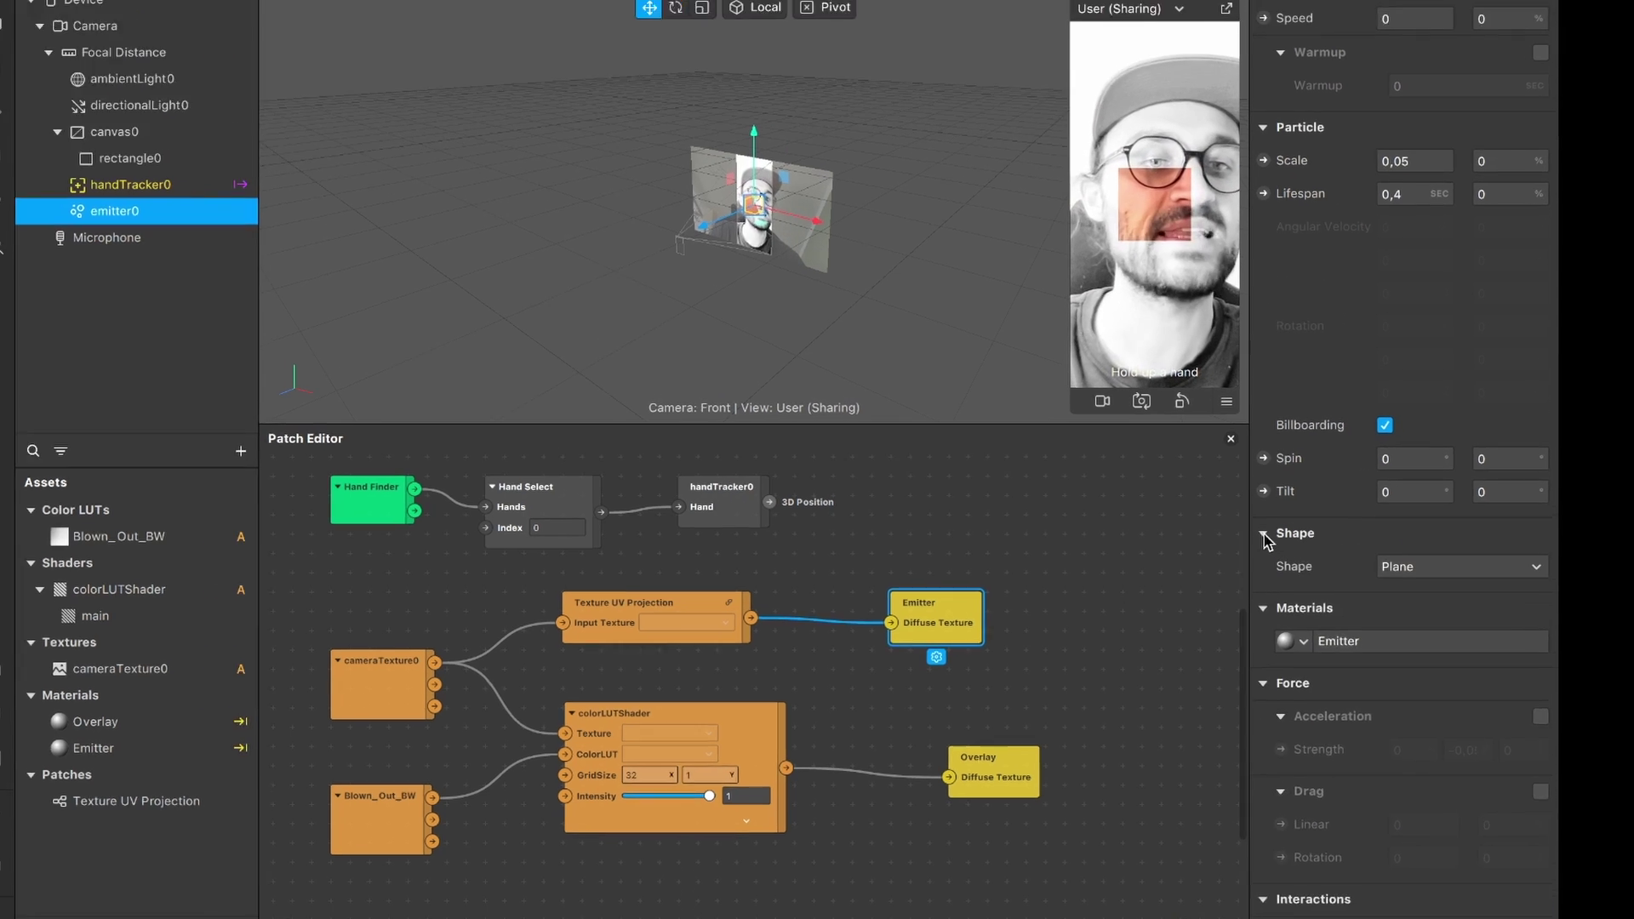
pyautogui.click(1460, 569)
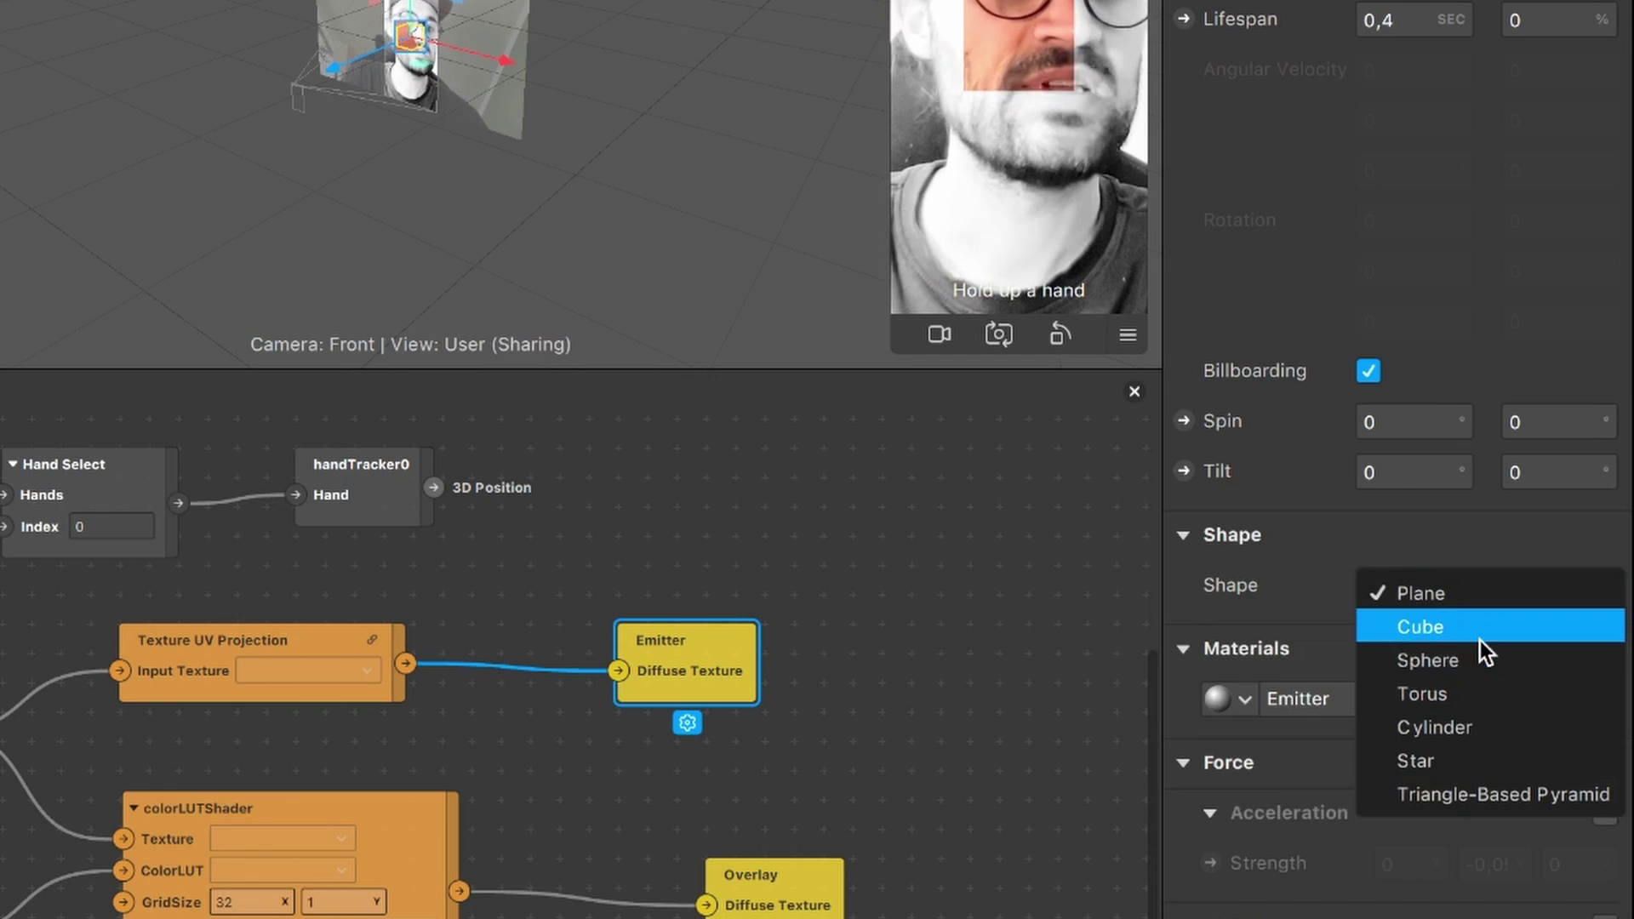
pyautogui.click(1472, 660)
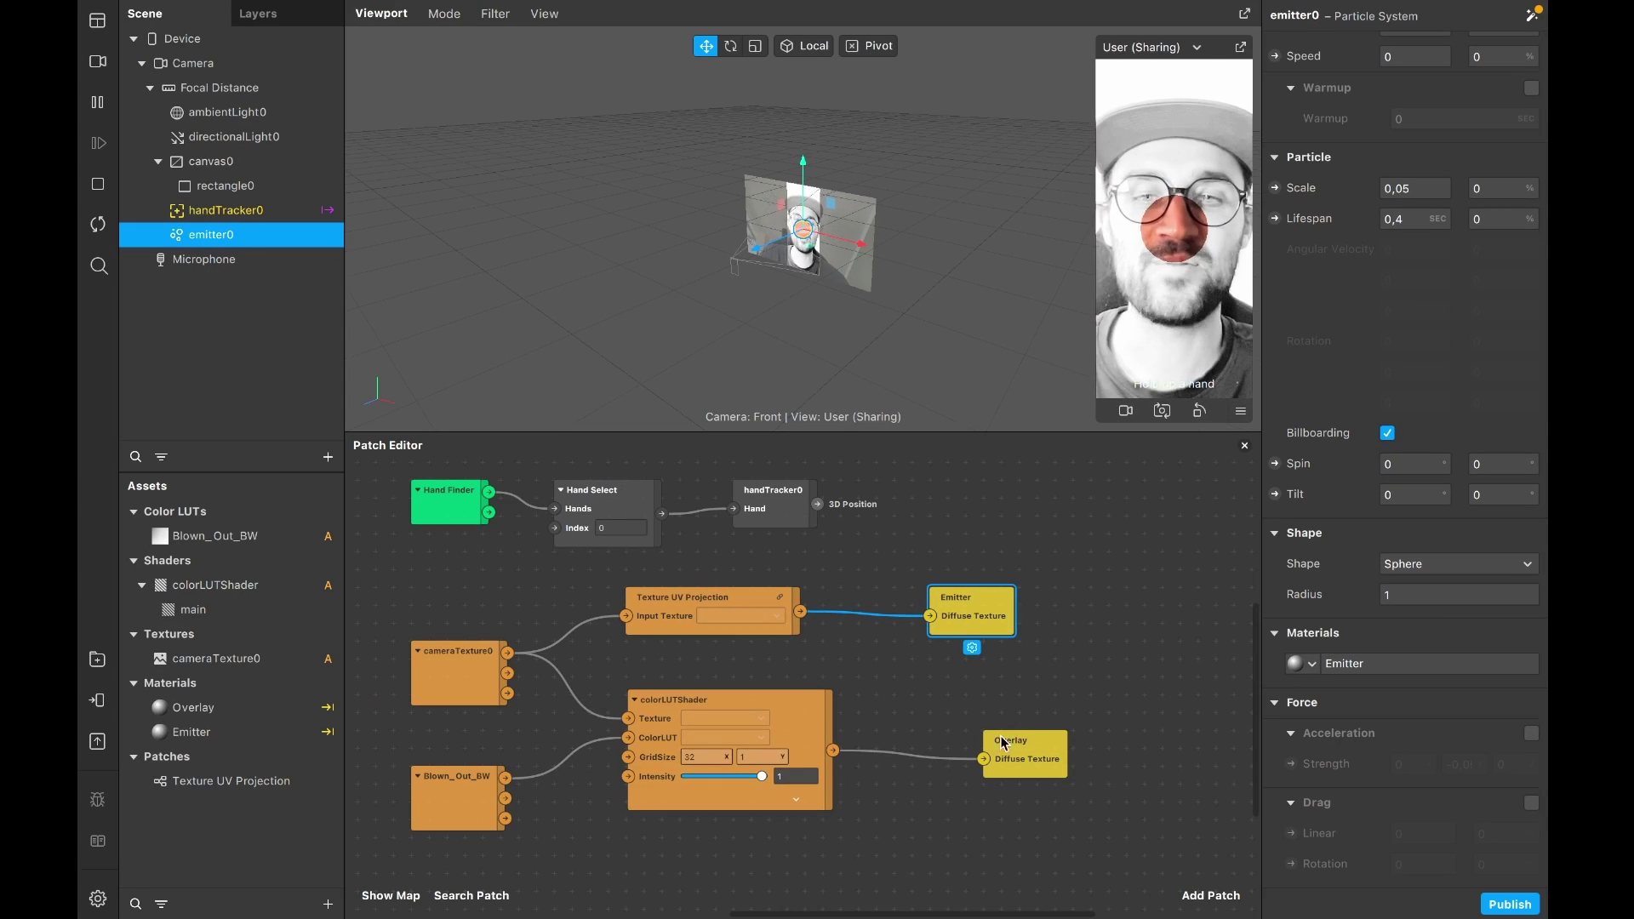
# Move the Hand Finder, Hand Select and handTracker0 patches together farther away from the texture patches
pyautogui.scroll(5, 999, 735)
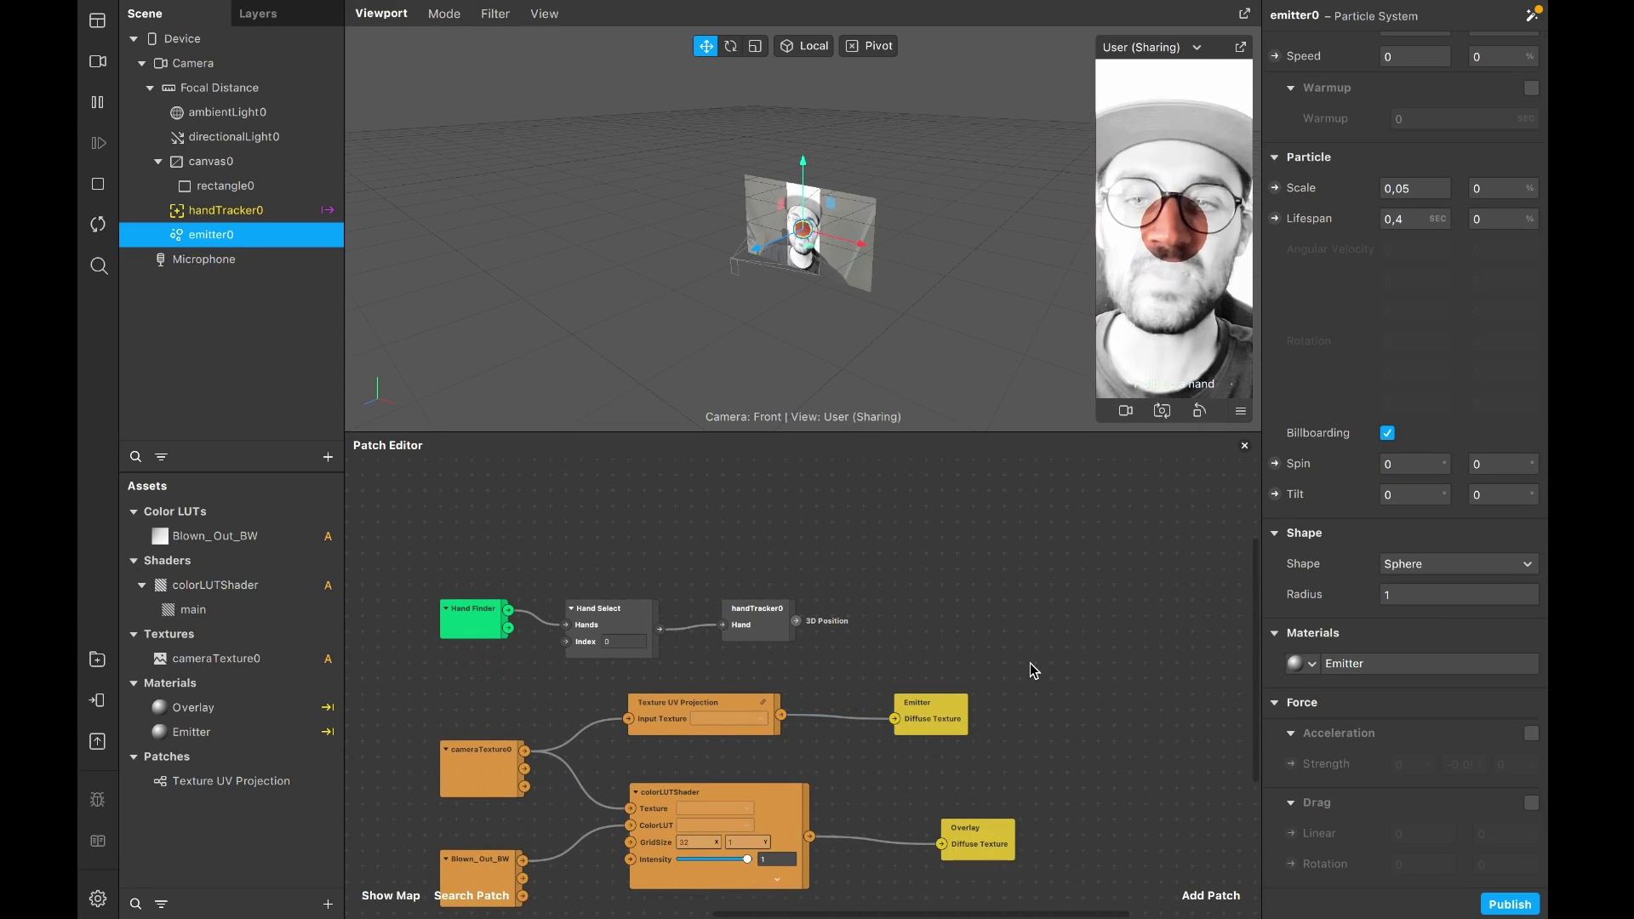
pyautogui.scroll(-3, 1030, 661)
pyautogui.moveTo(559, 534); pyautogui.dragTo(776, 579)
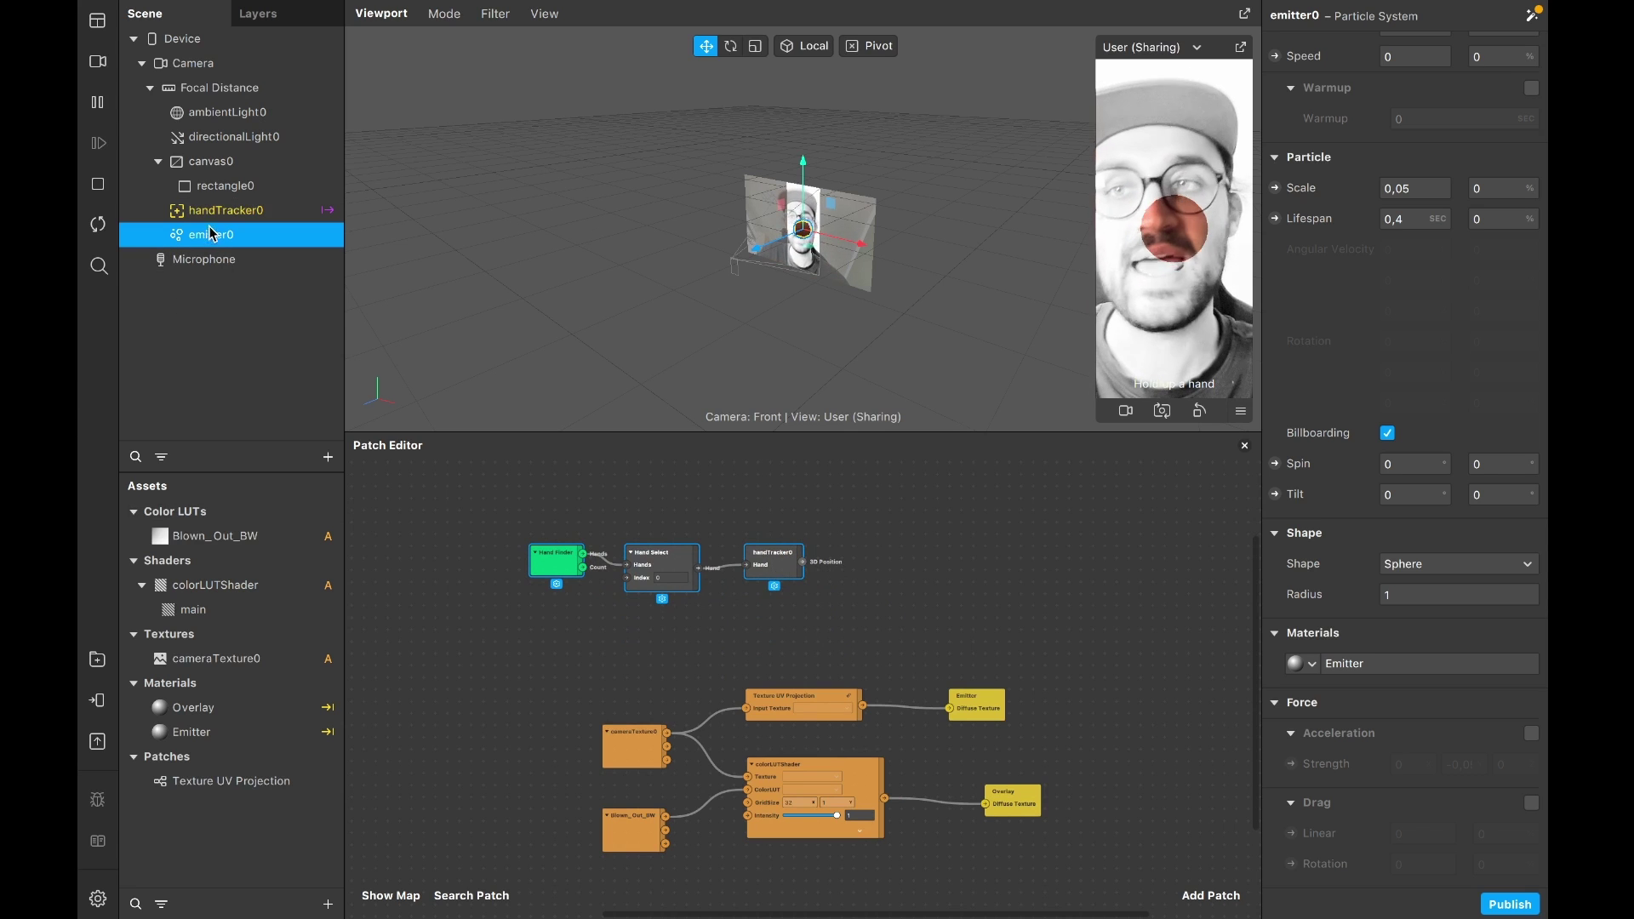
# Nest emitter0 under handTracker0 and set its particle lifespan to 10 seconds
pyautogui.moveTo(213, 243); pyautogui.dragTo(230, 211)
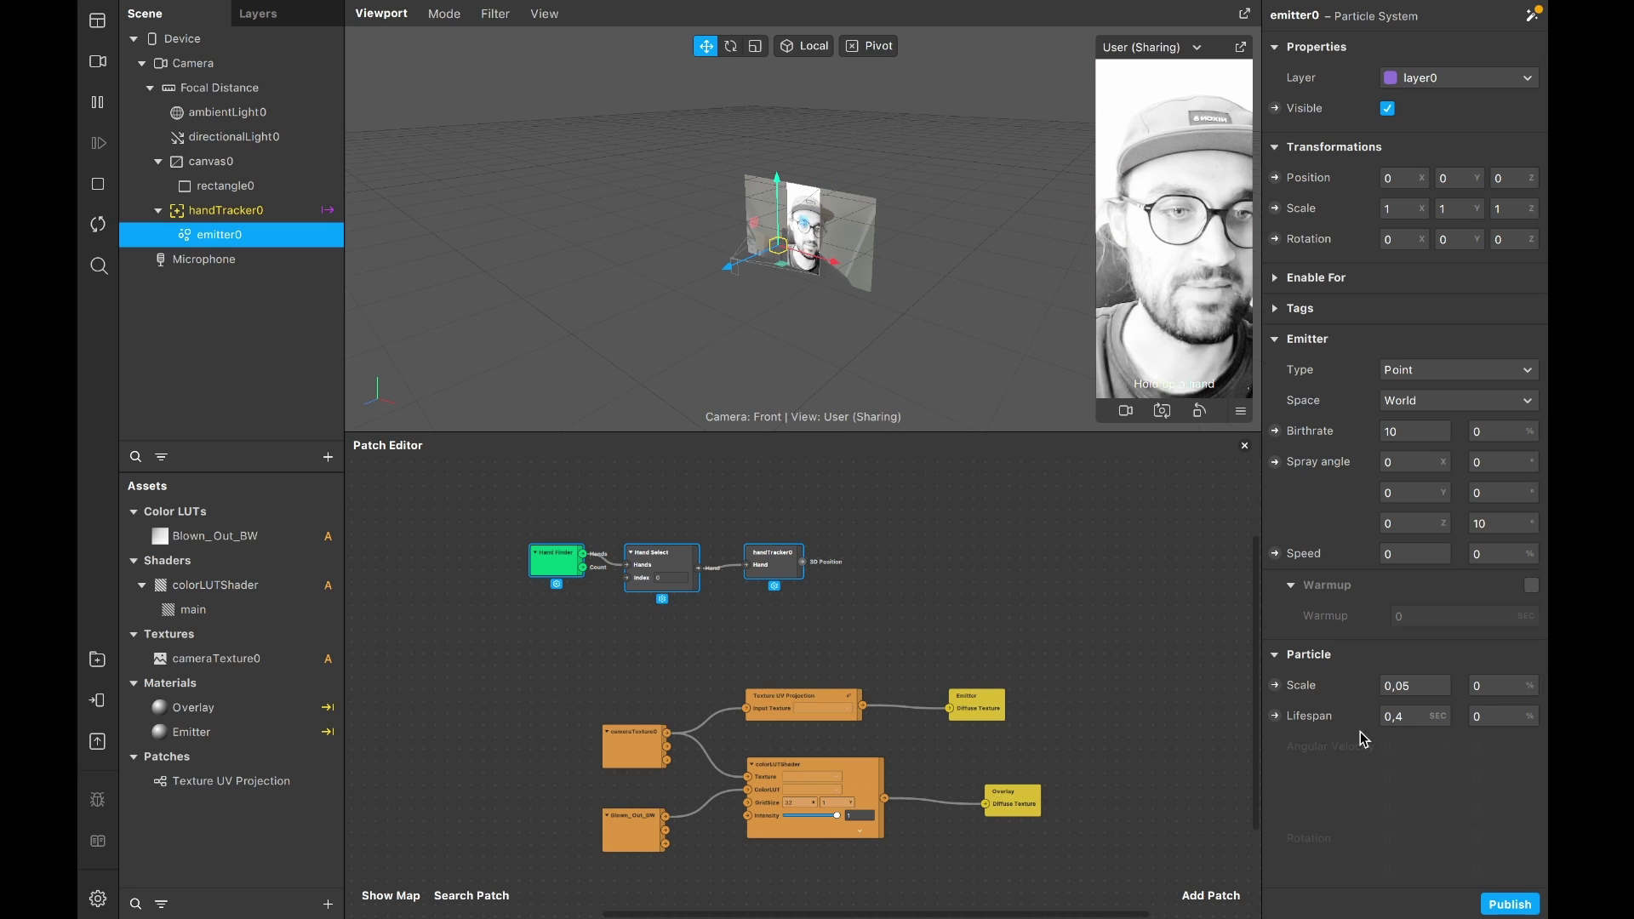
pyautogui.click(1412, 715)
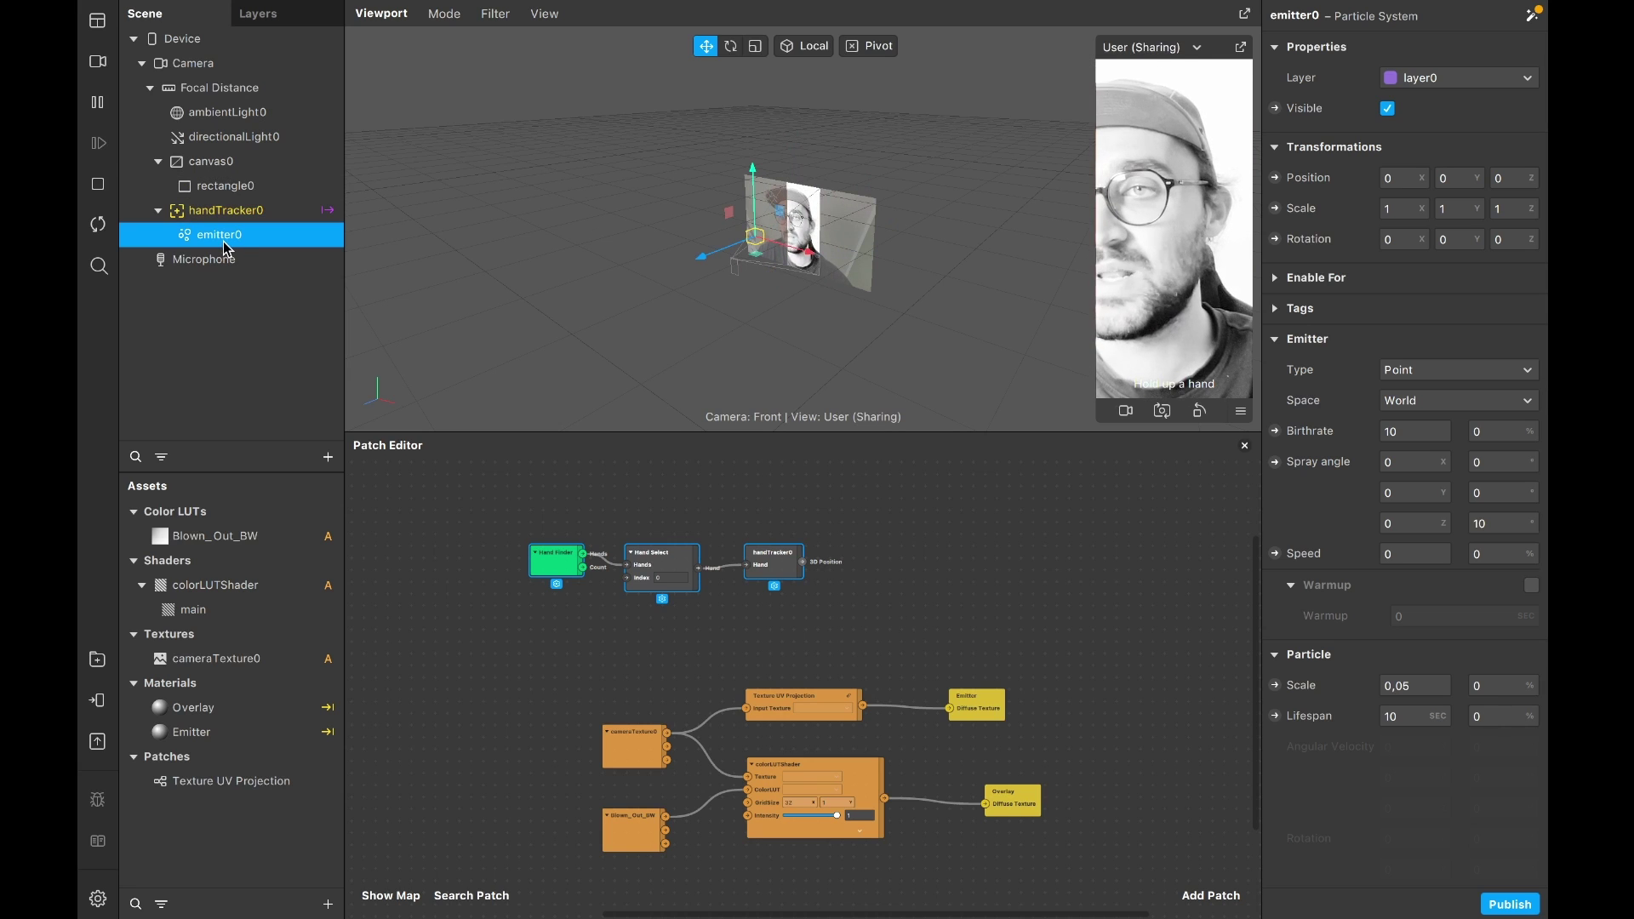
# Take emitter0 out of handTracker0 and place it directly under Focal Distance, between canvas0 and handTracker0
pyautogui.moveTo(214, 243); pyautogui.dragTo(146, 251)
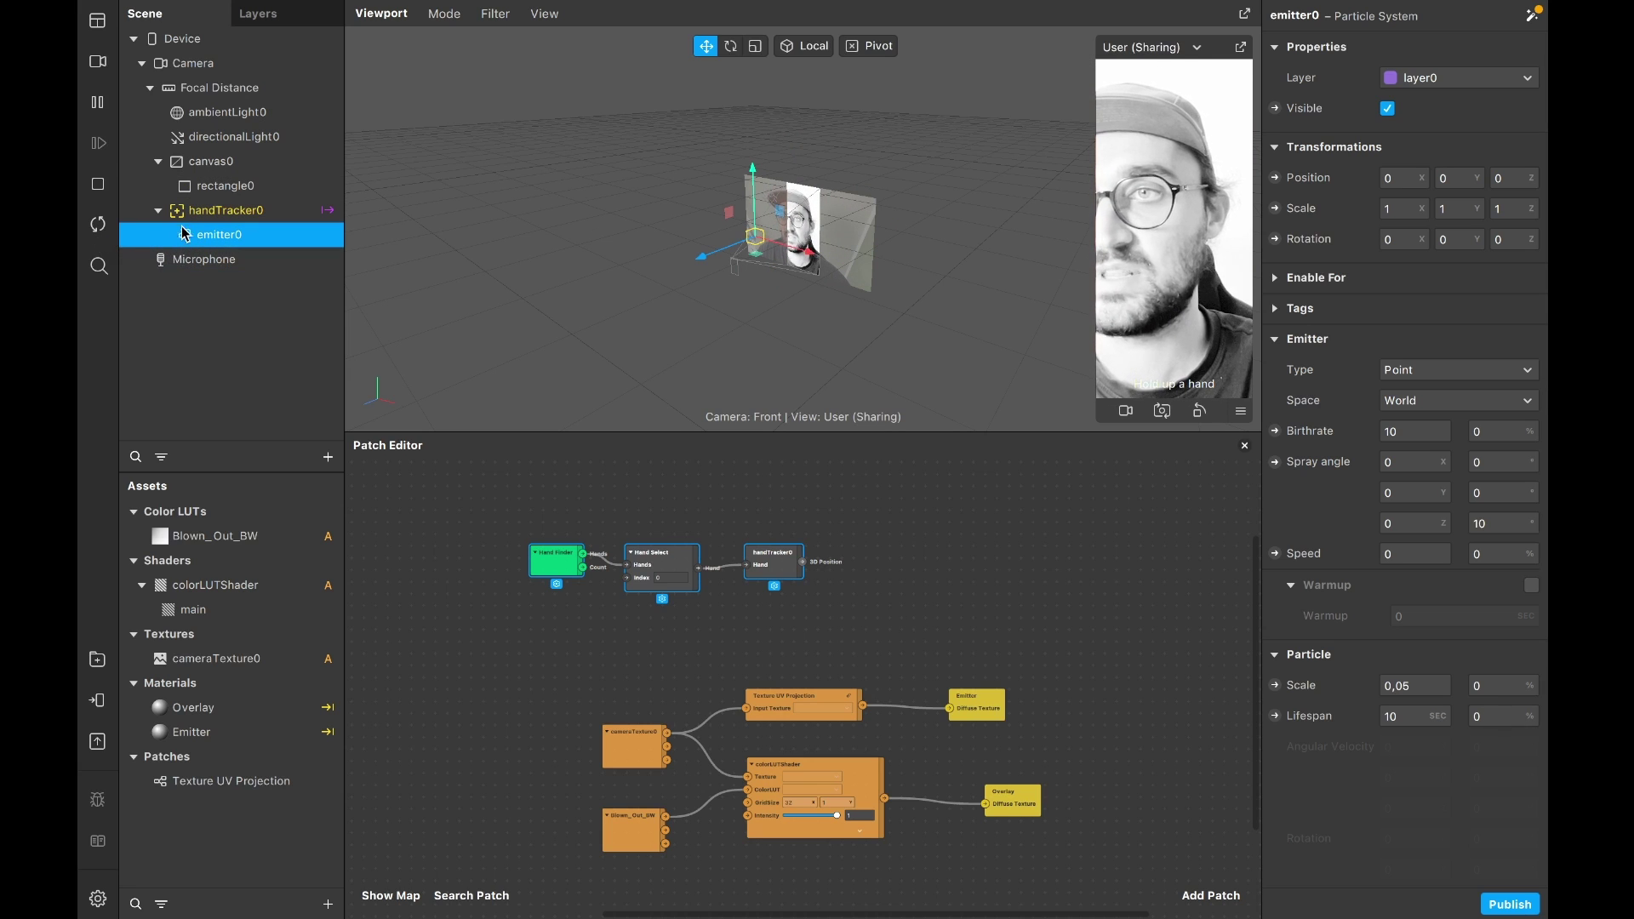
pyautogui.click(157, 162)
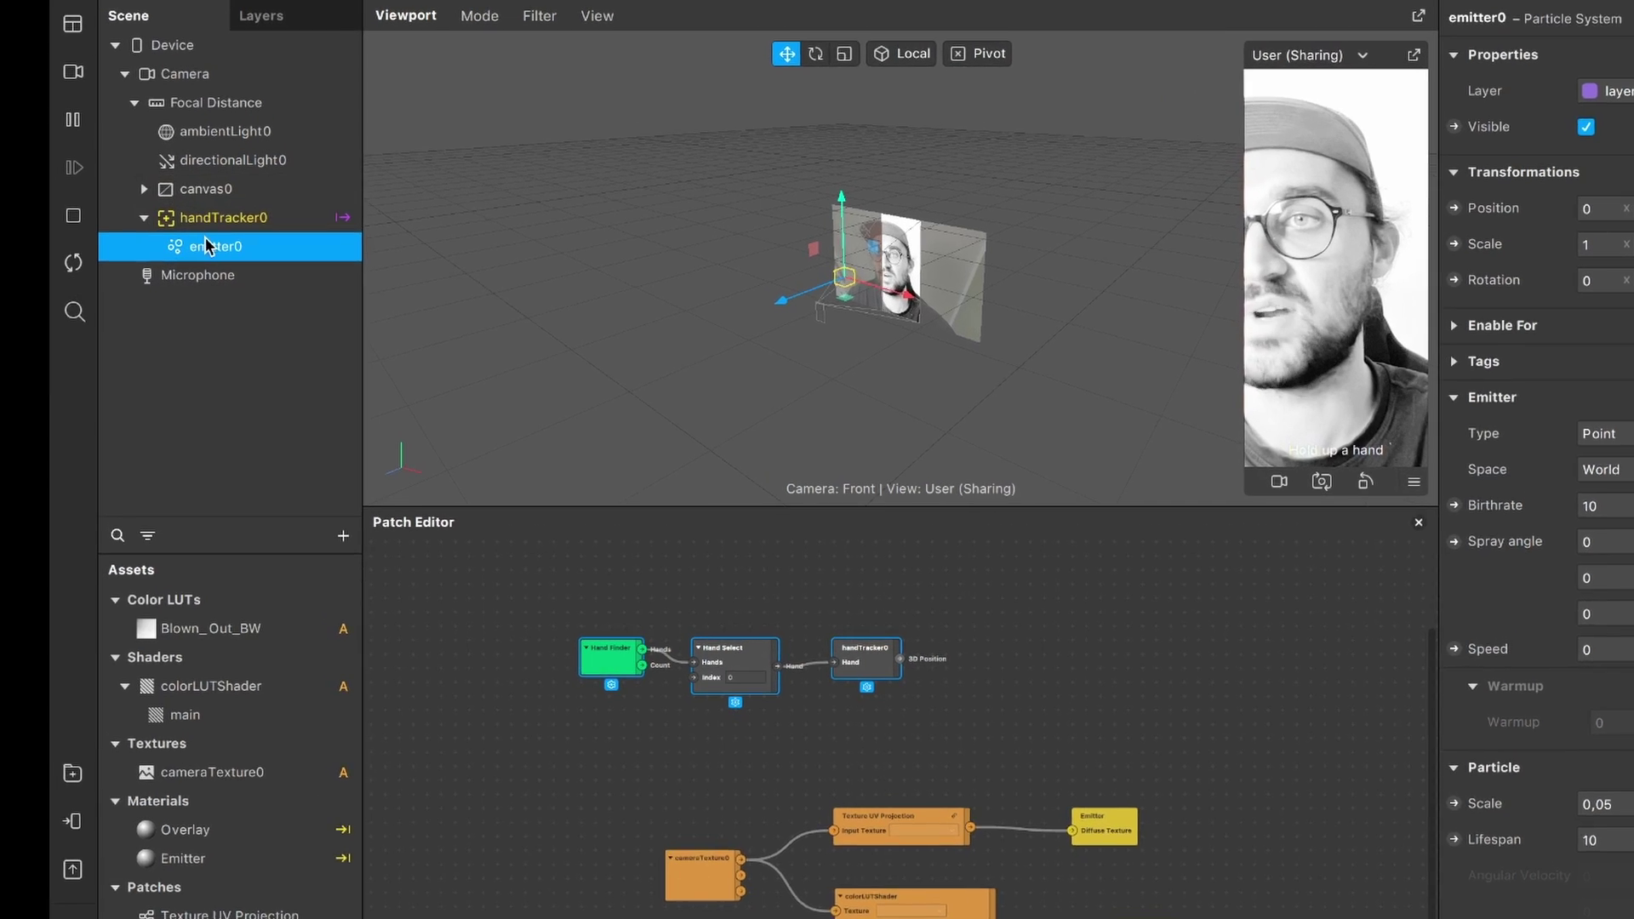
pyautogui.moveTo(189, 307); pyautogui.dragTo(144, 272)
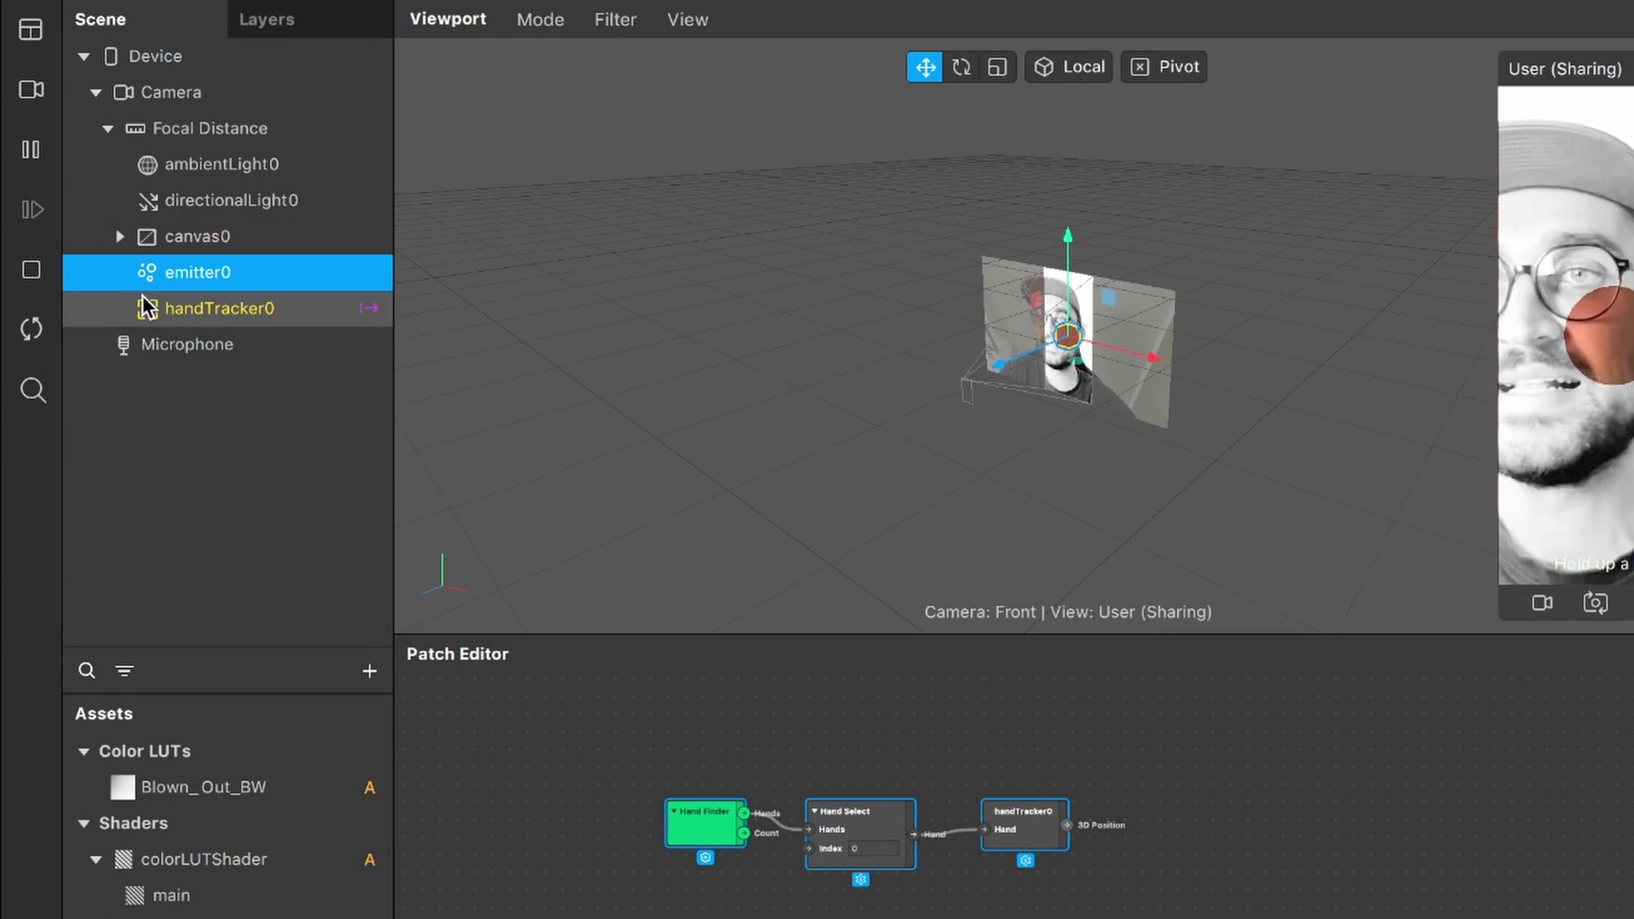
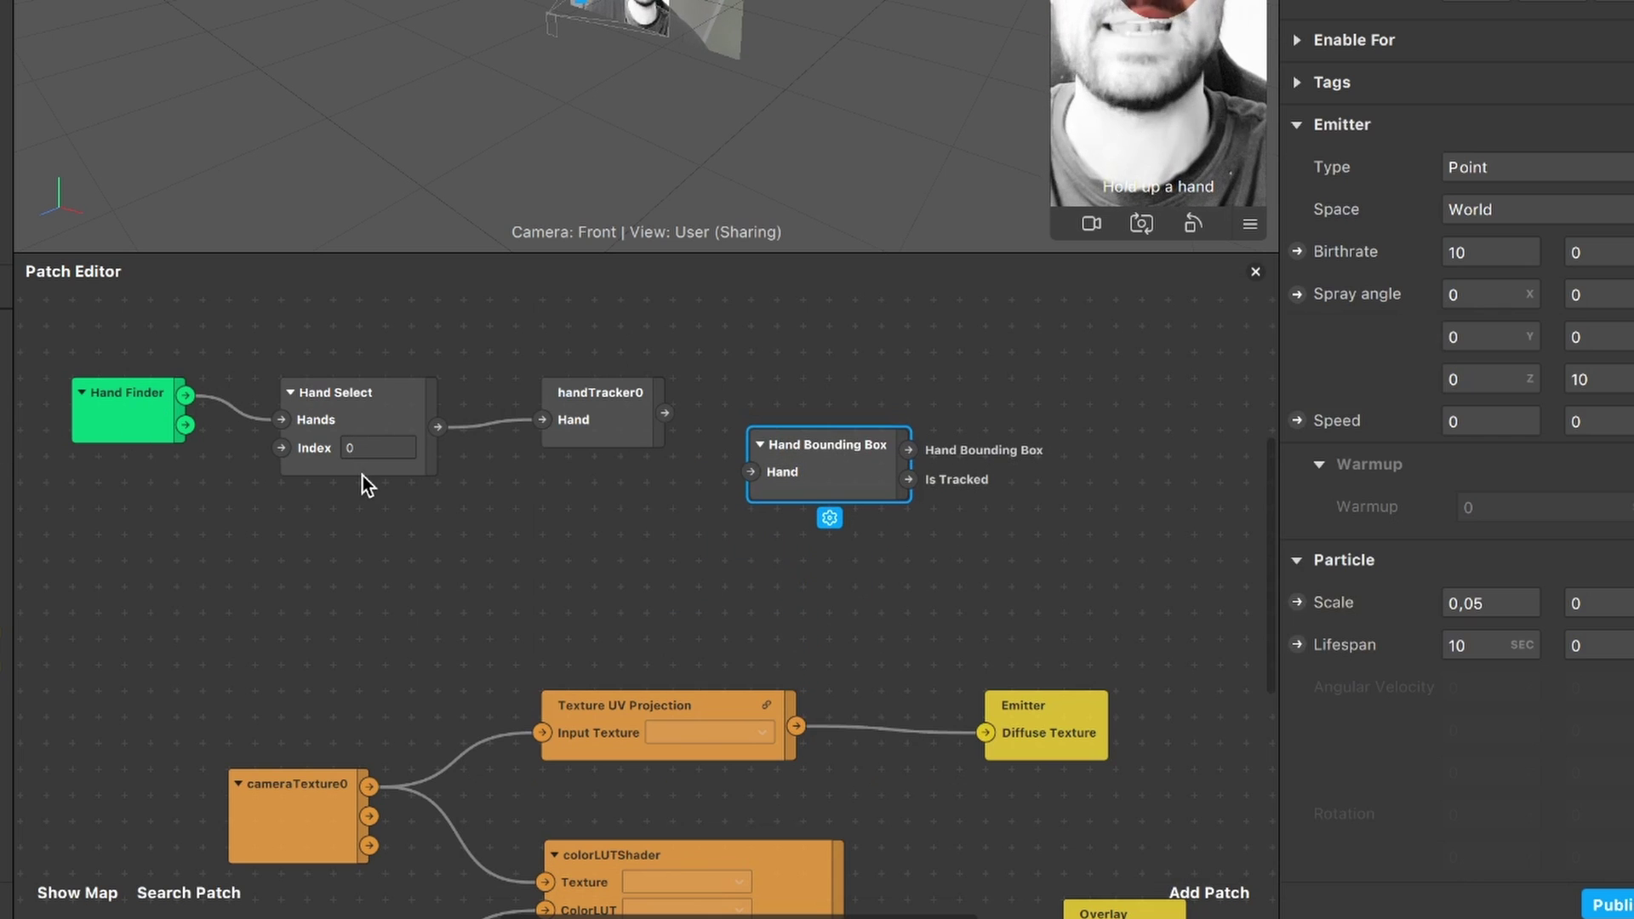
# Delete the handTracker0 patch and connect Hand Select's Hand output to the Hand Bounding Box patch
pyautogui.moveTo(619, 436); pyautogui.dragTo(600, 494)
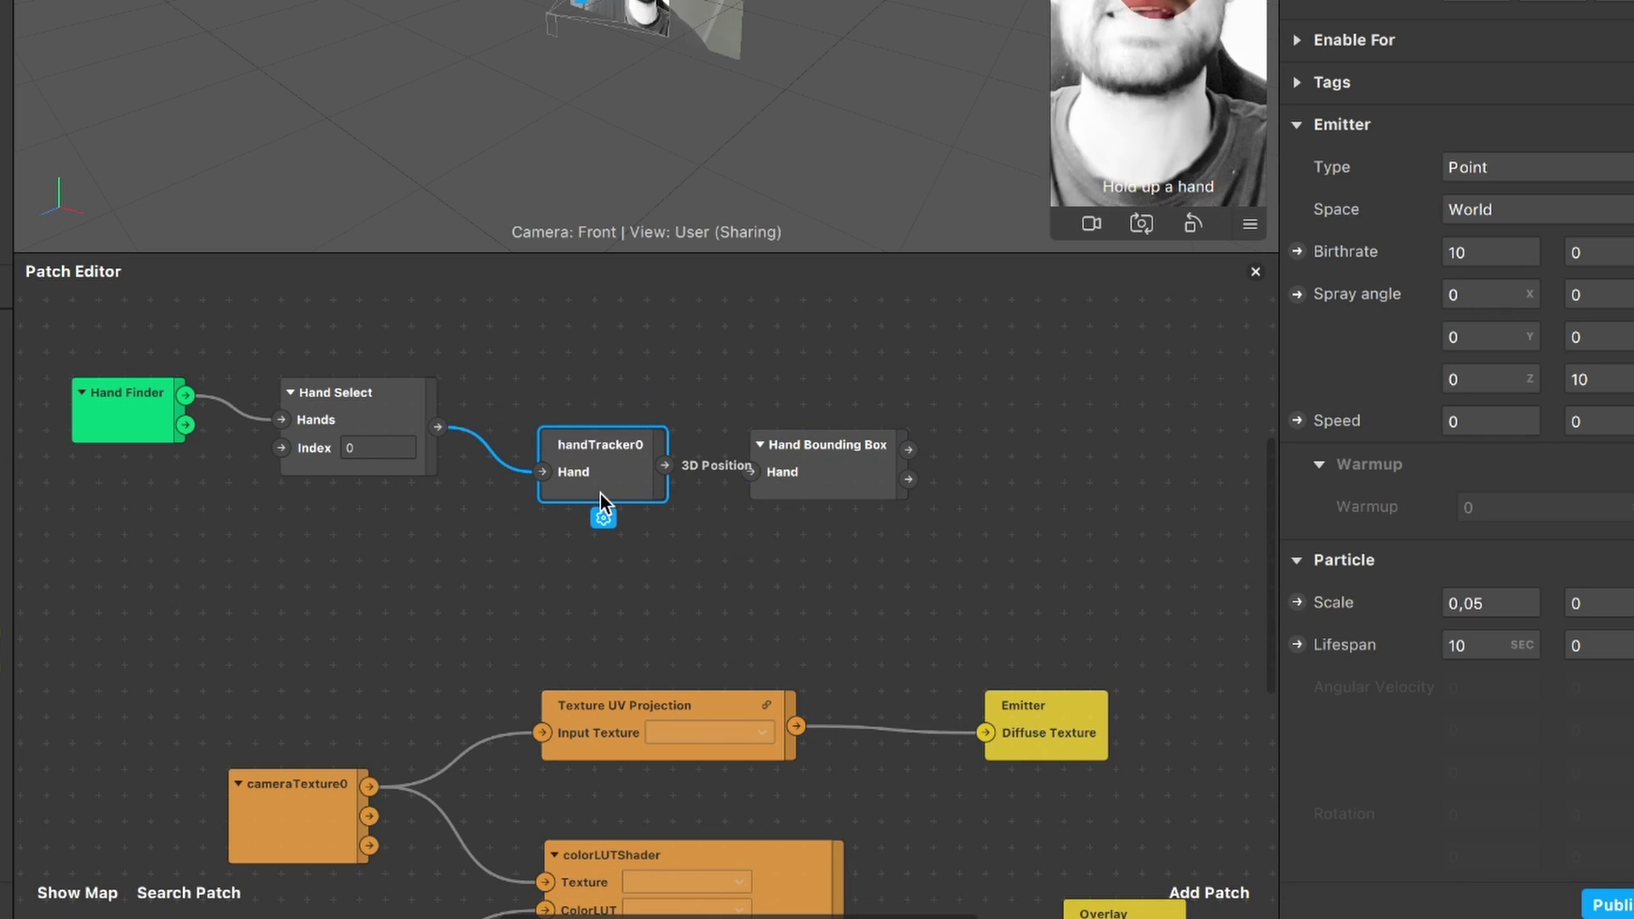
pyautogui.press('Delete')
pyautogui.moveTo(847, 459); pyautogui.dragTo(730, 364)
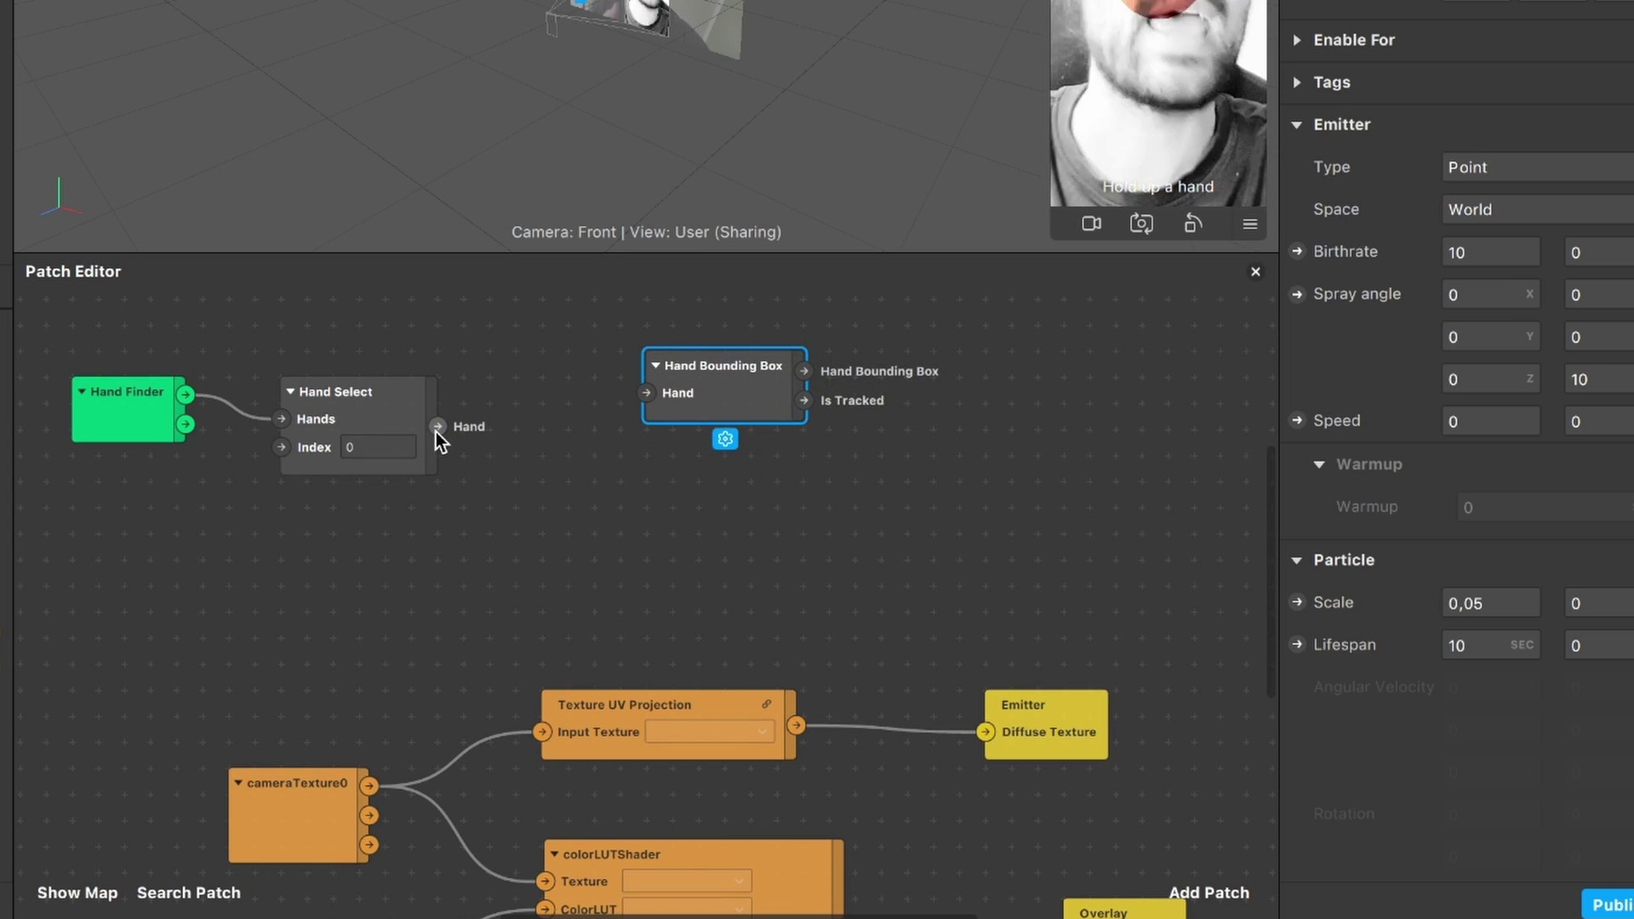
pyautogui.moveTo(437, 426); pyautogui.dragTo(672, 421)
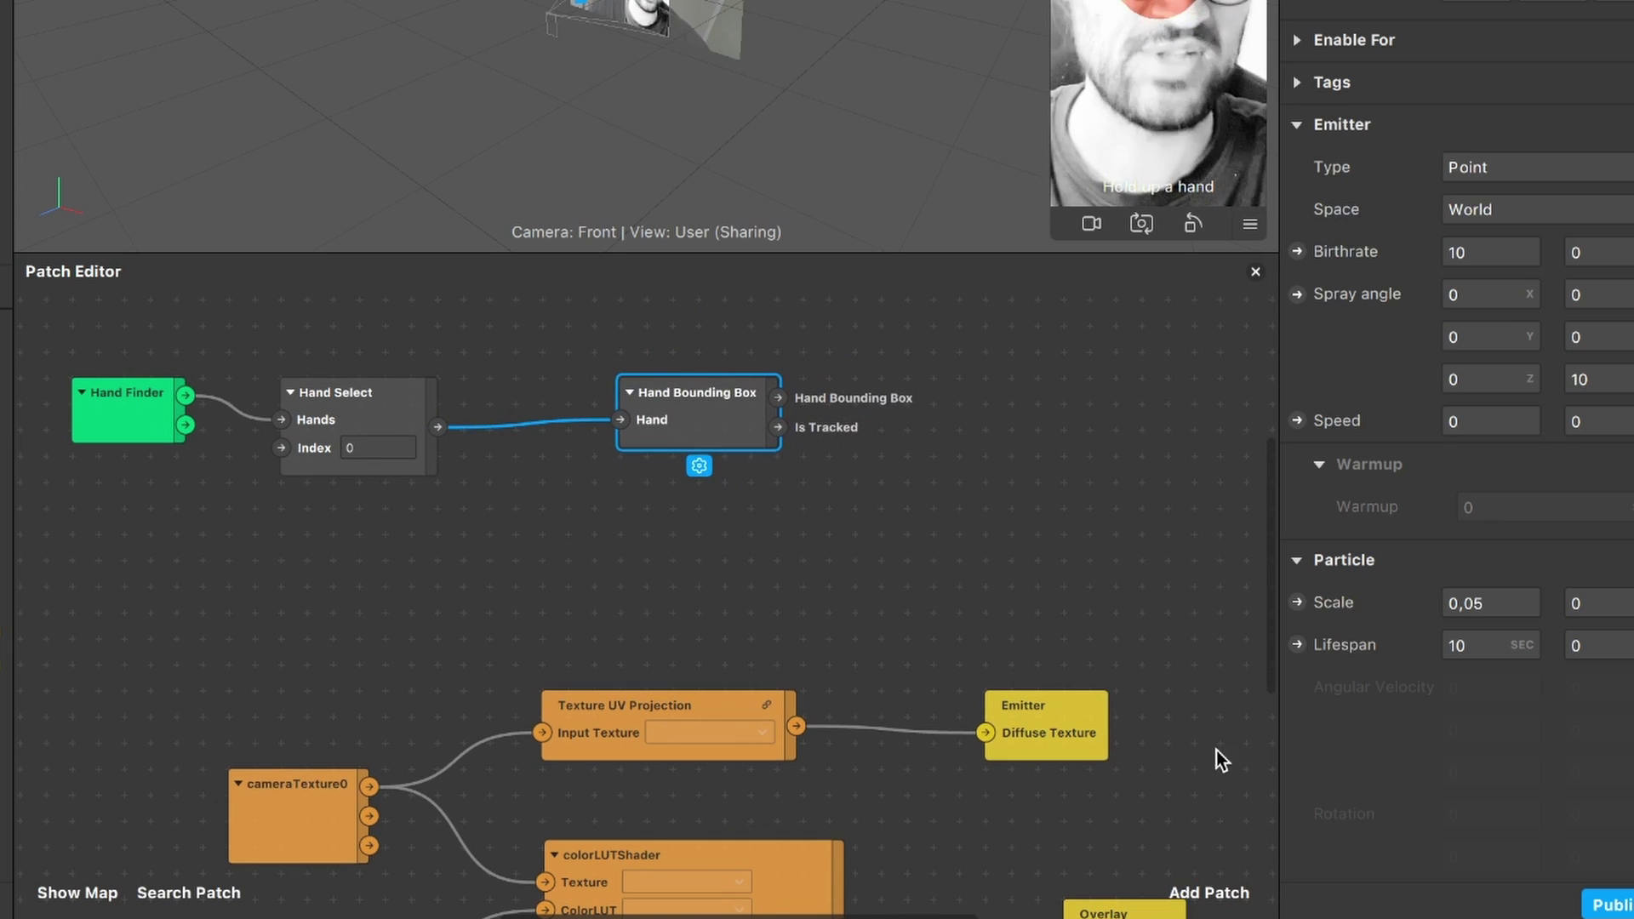
# Add a Bounding Box 2D Unpack patch beside Hand Bounding Box and connect the Hand Bounding Box output to its Bounding Box input
pyautogui.click(1214, 890)
pyautogui.write('bound')
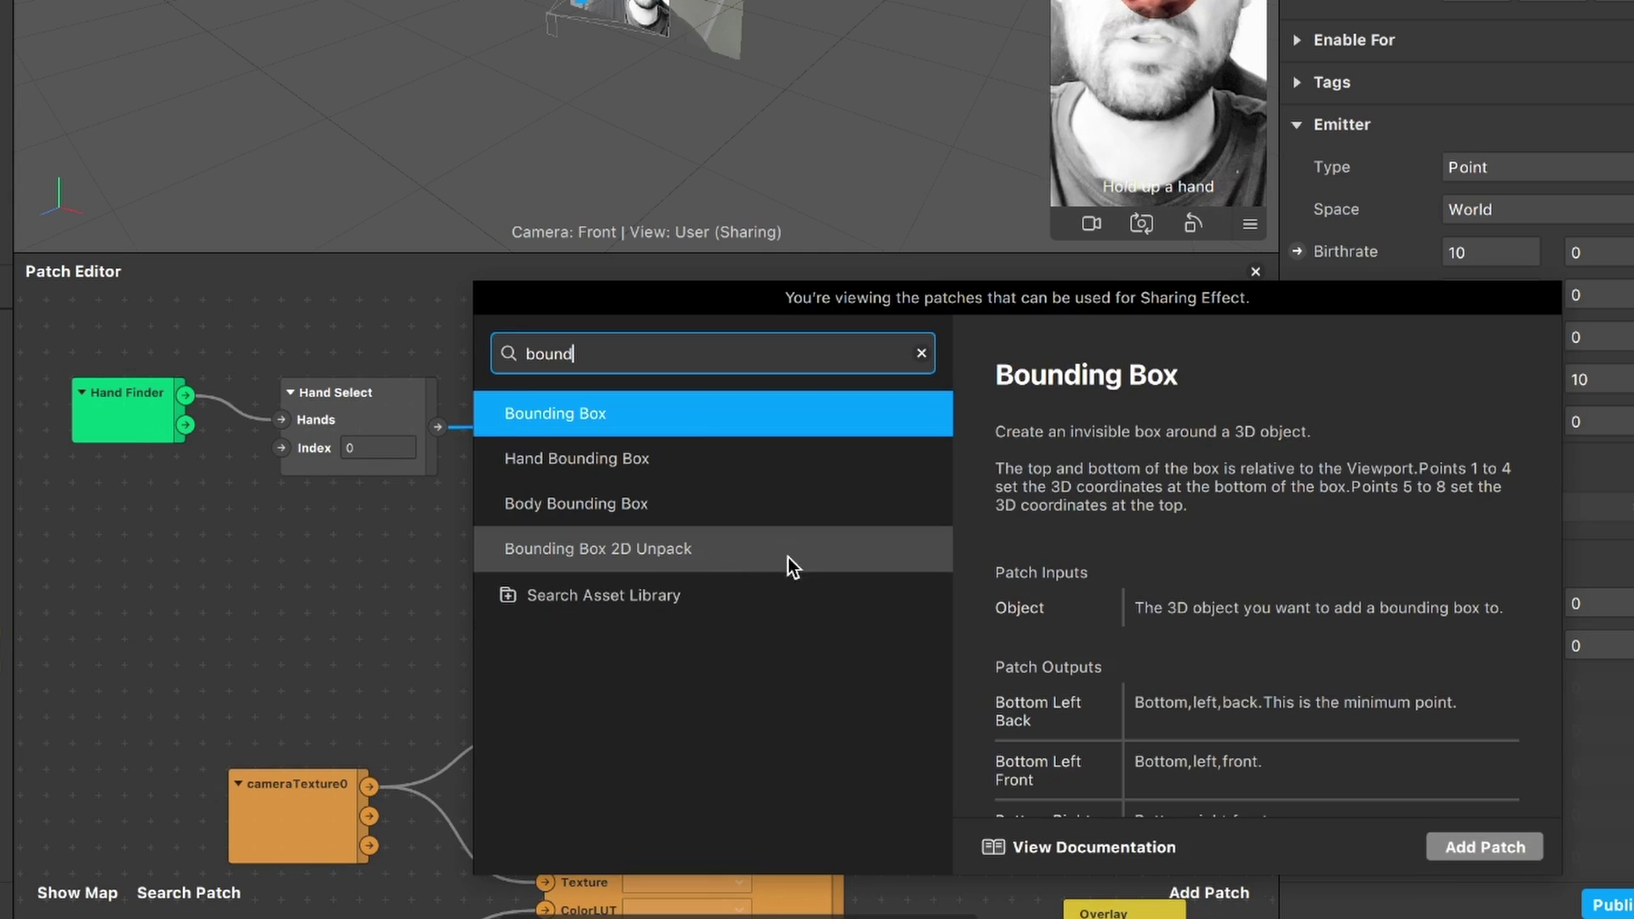
pyautogui.click(764, 553)
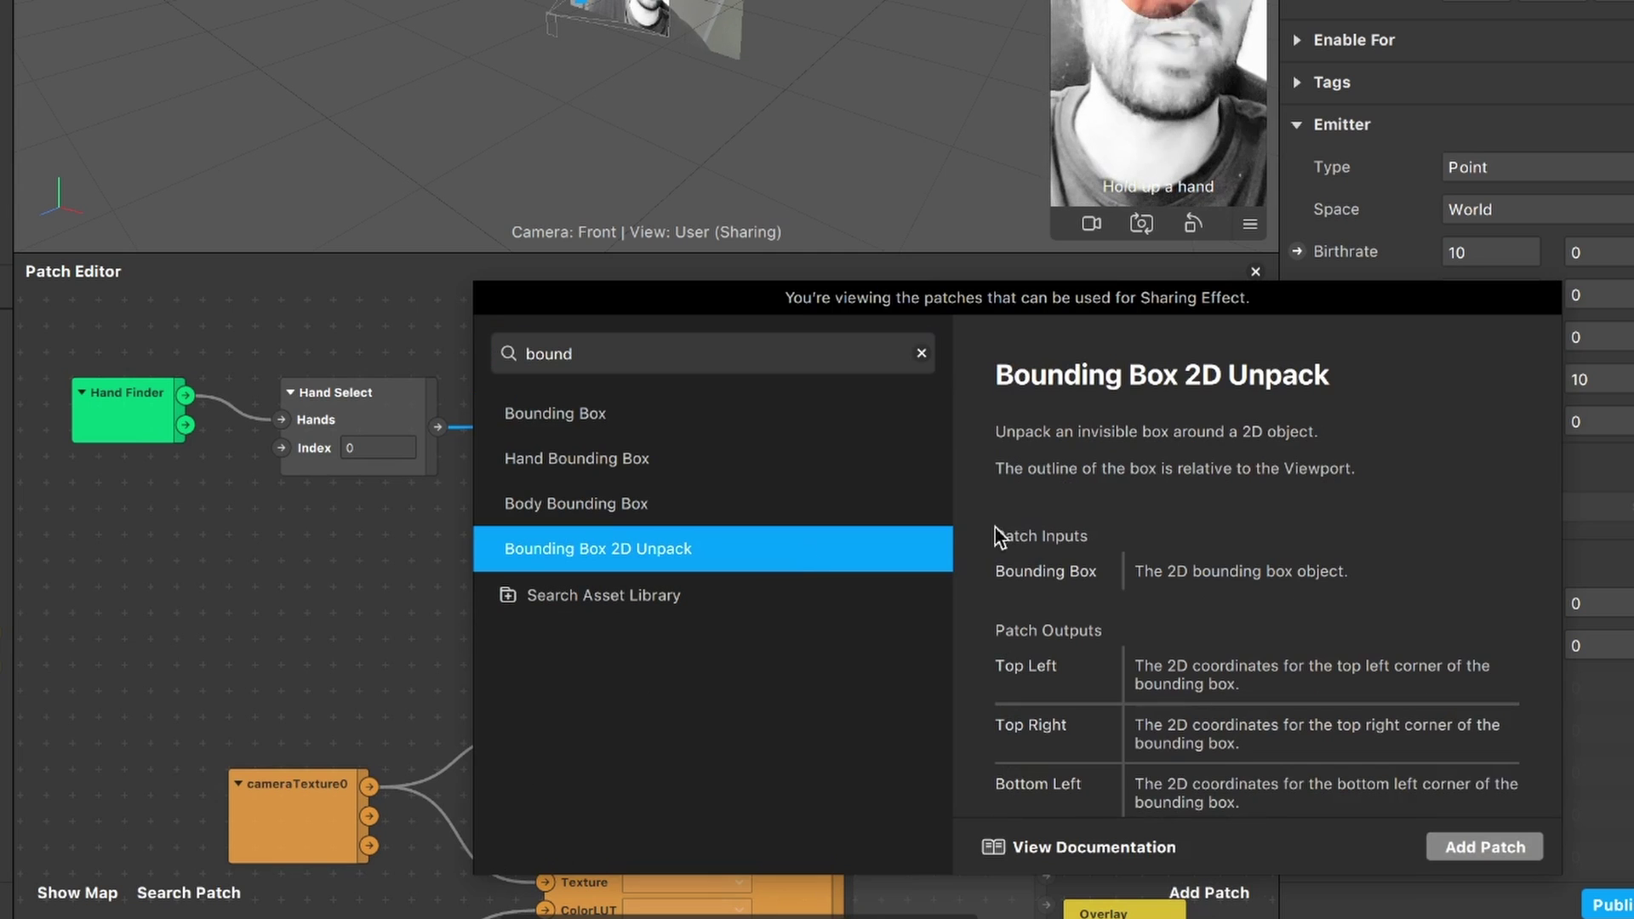
pyautogui.click(1473, 843)
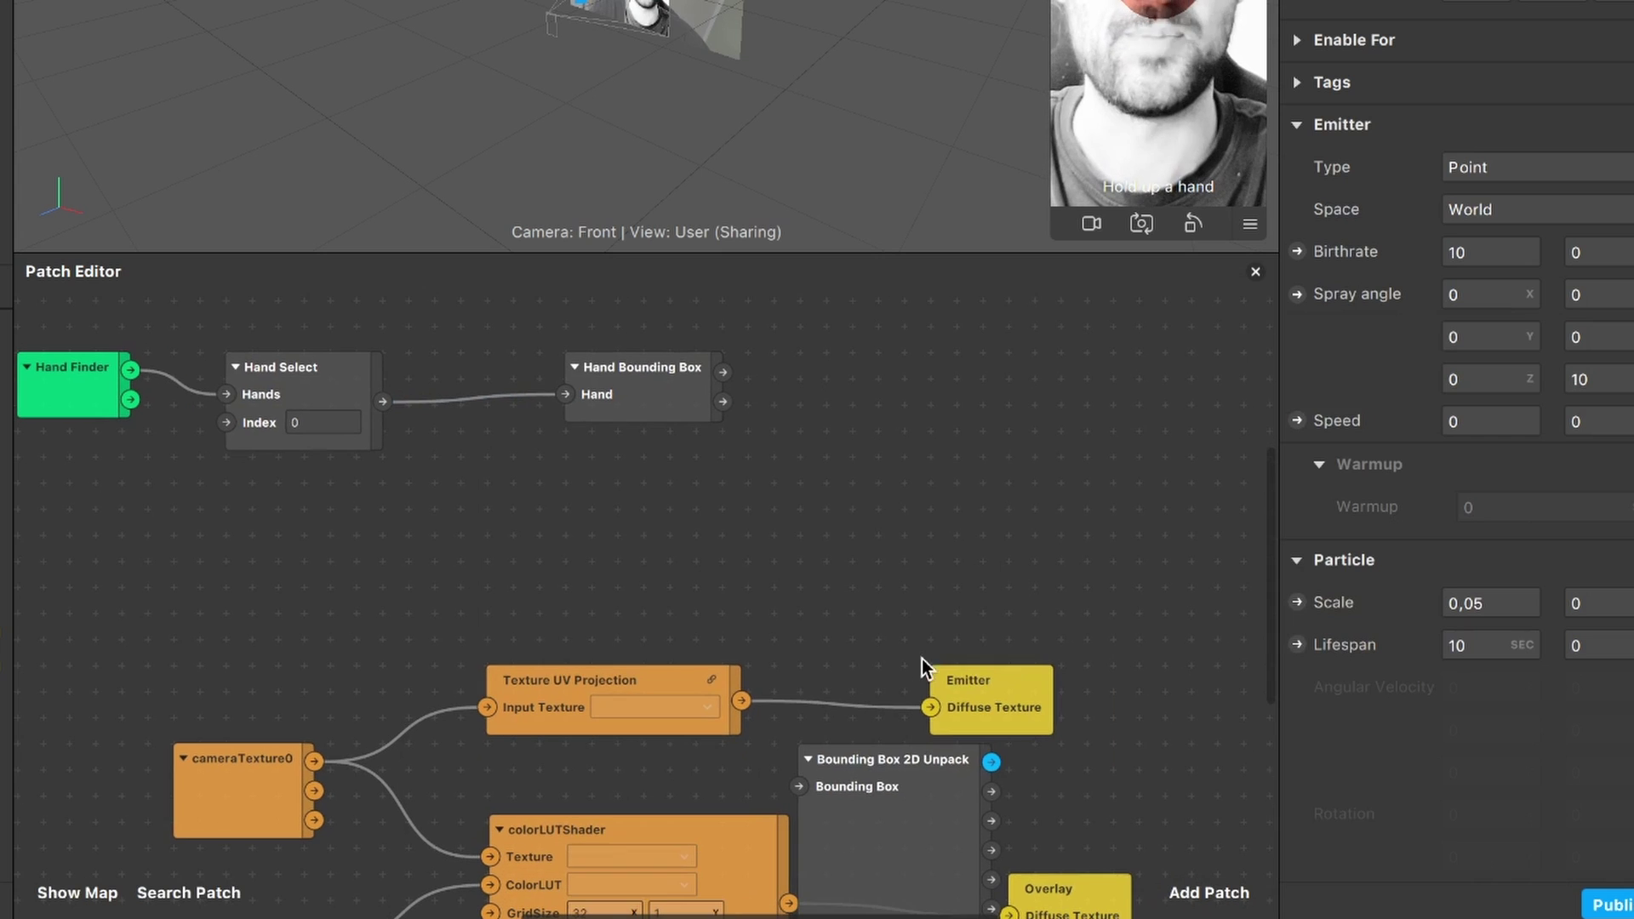
pyautogui.moveTo(881, 768); pyautogui.dragTo(960, 349)
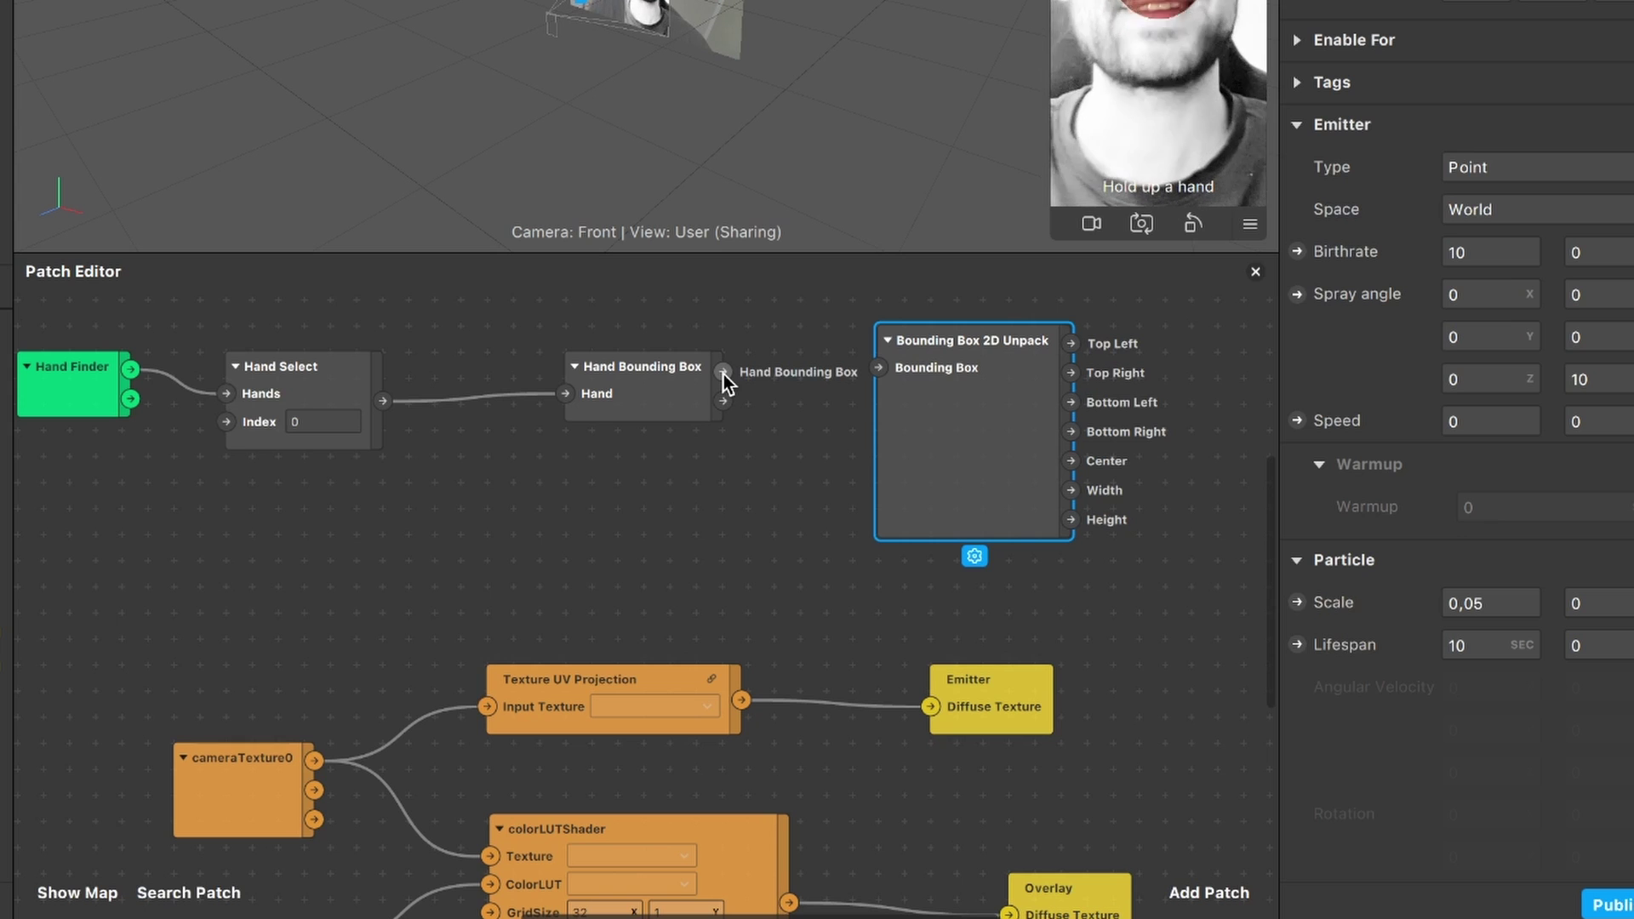
pyautogui.moveTo(722, 372); pyautogui.dragTo(877, 368)
# Add an Unpack patch beside Bounding Box 2D Unpack and connect the Center output to its Value input
pyautogui.hscroll(4, 851, 510)
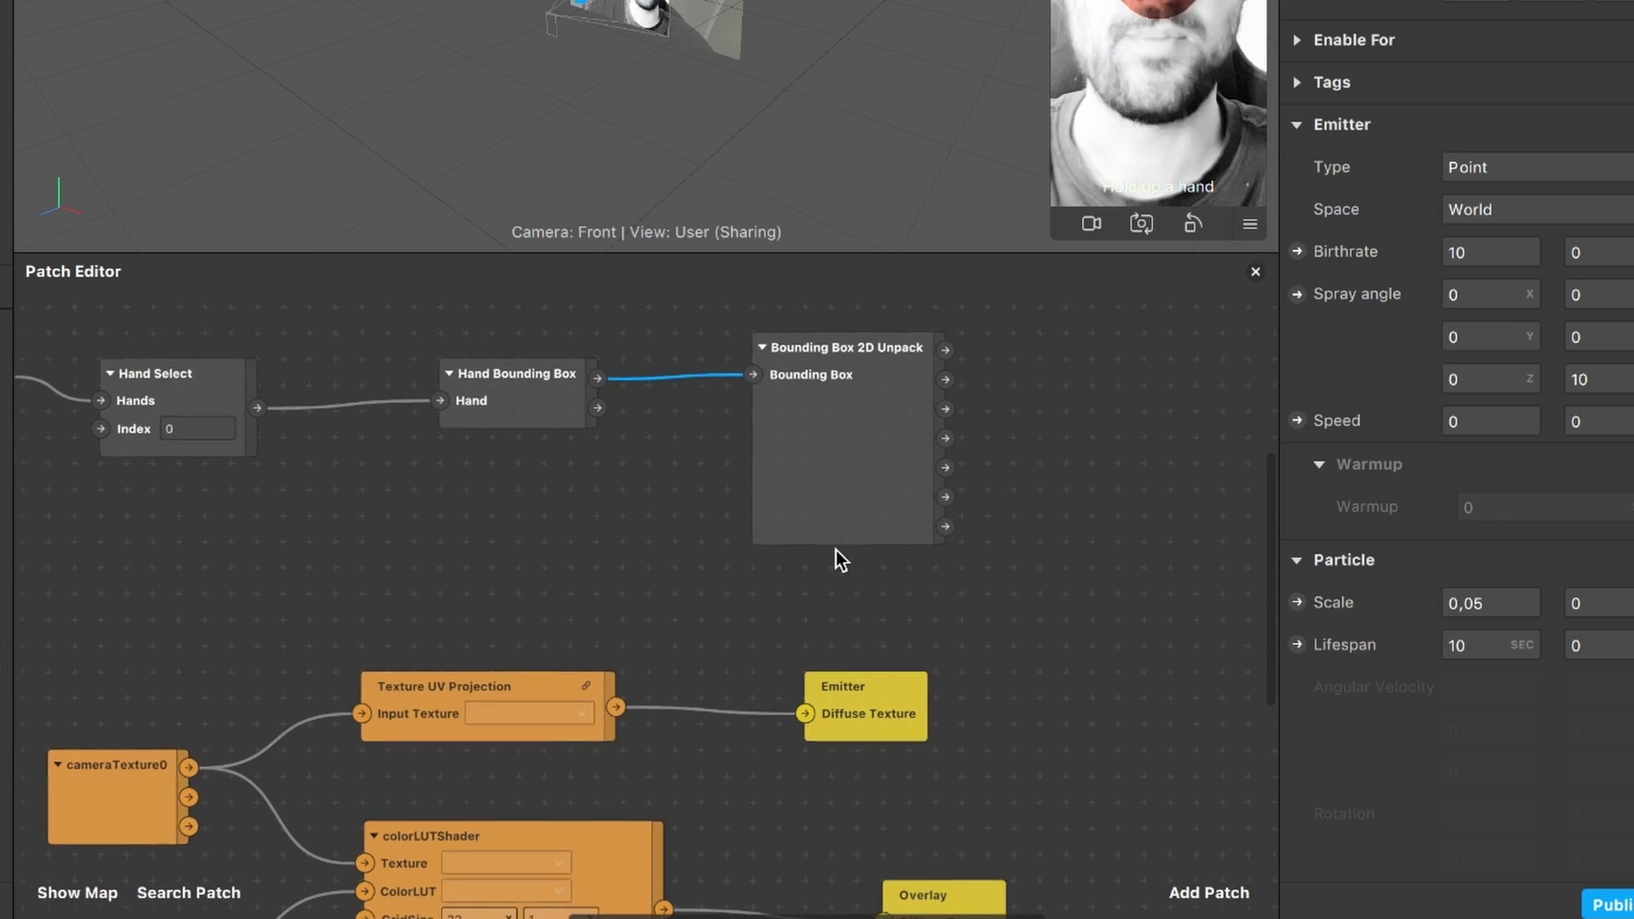
pyautogui.moveTo(836, 548); pyautogui.dragTo(730, 526)
pyautogui.hscroll(5, 730, 526)
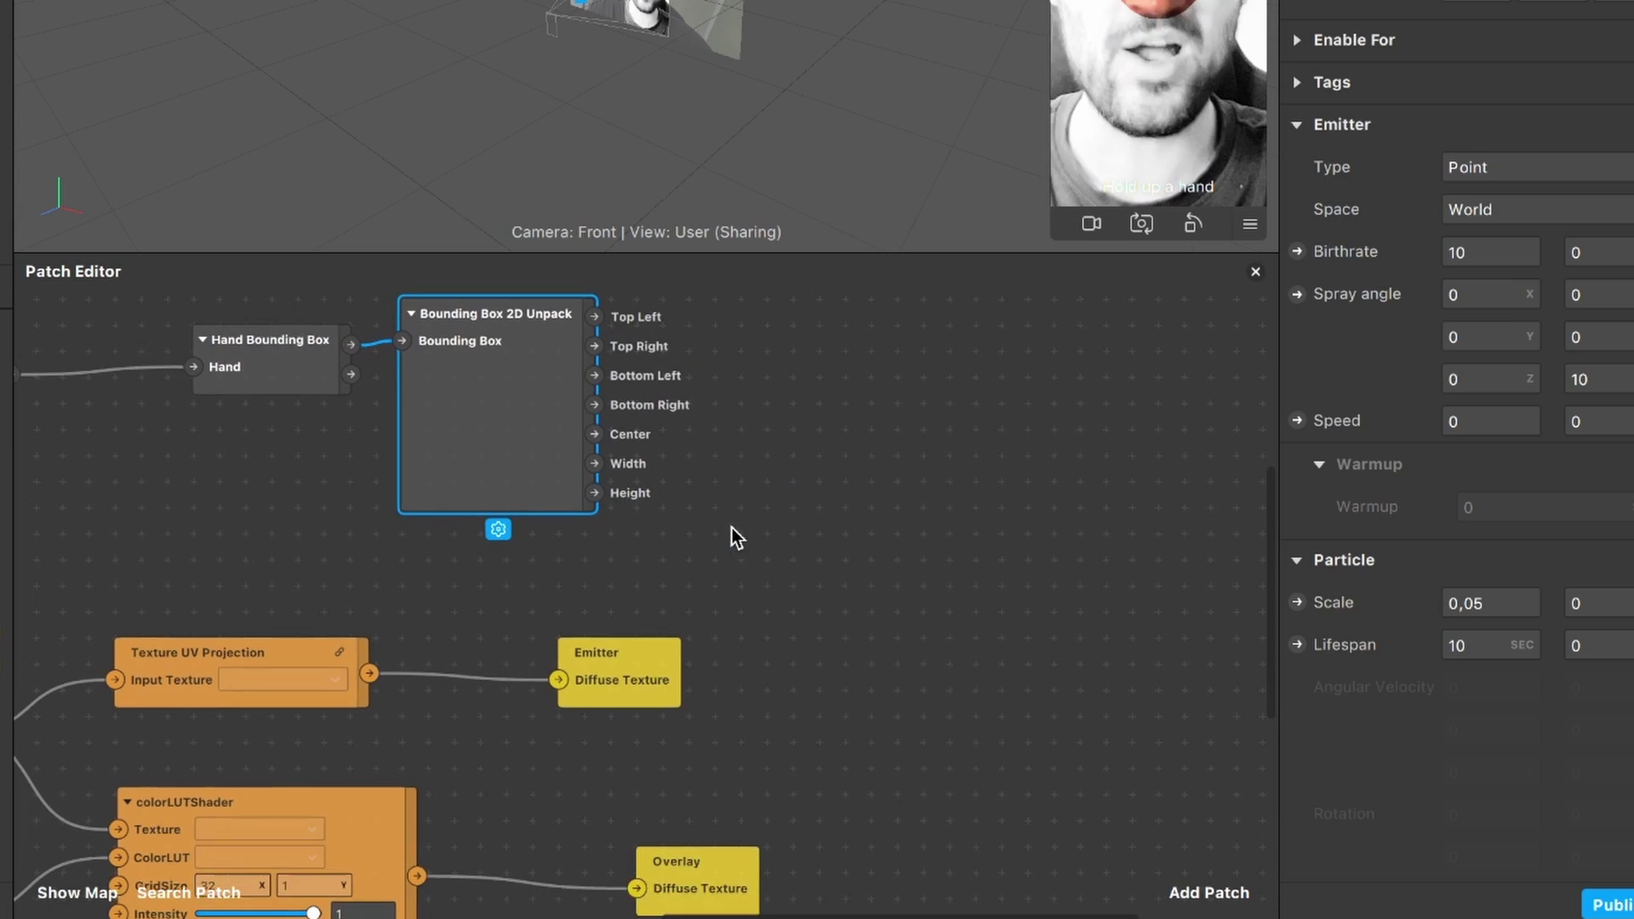
pyautogui.scroll(1, 980, 611)
pyautogui.click(1209, 893)
pyautogui.write('un')
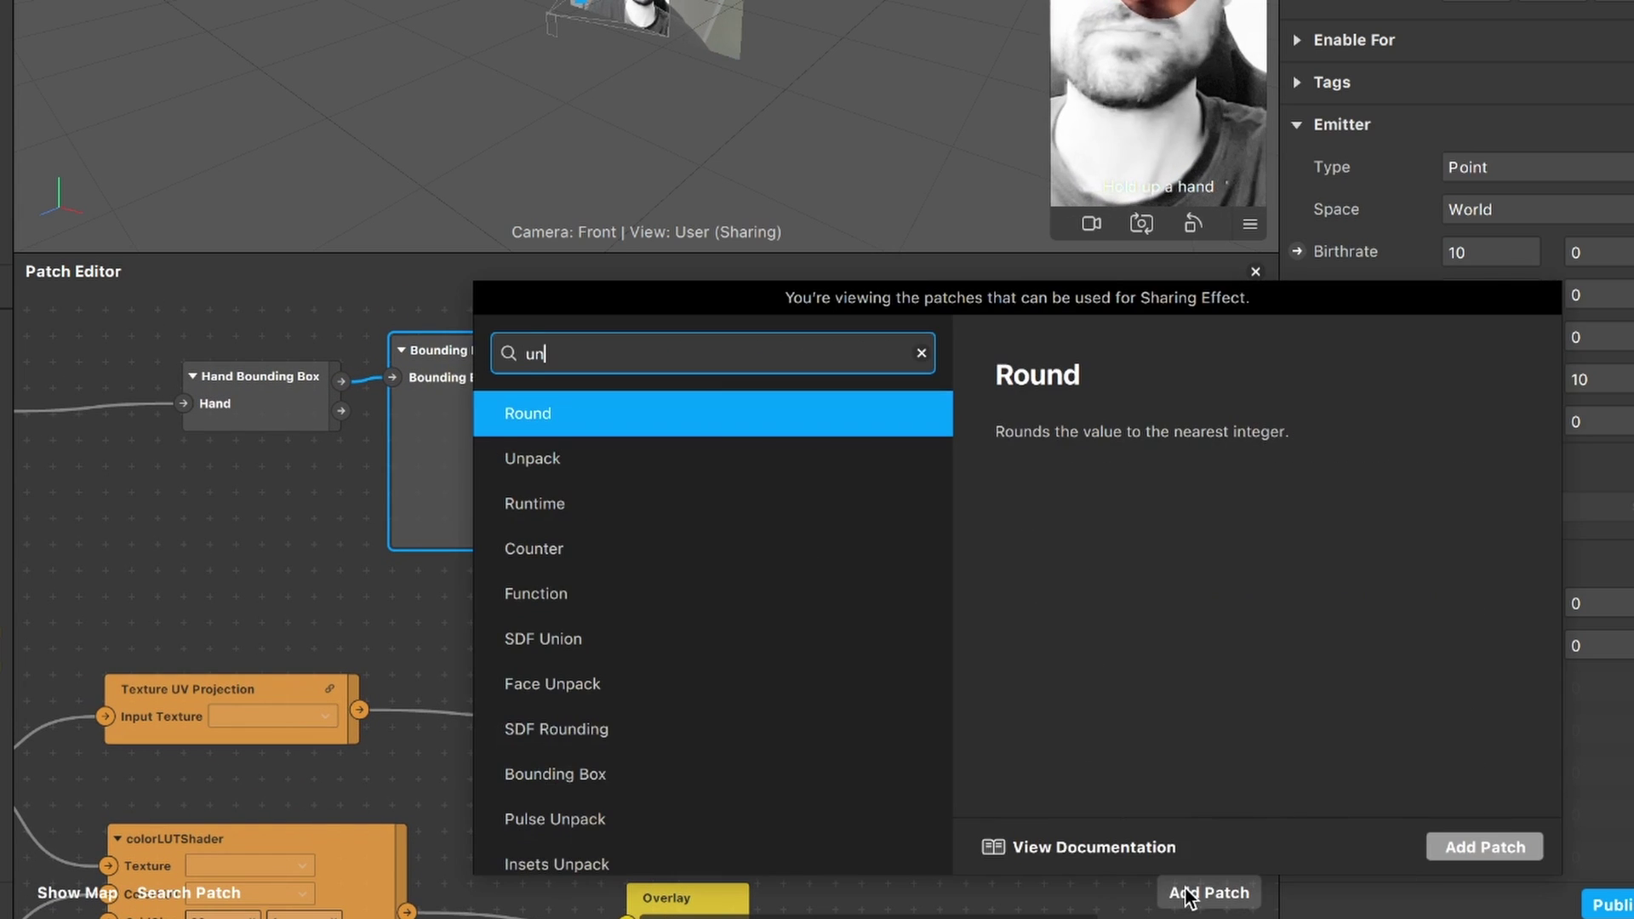
pyautogui.press('Down')
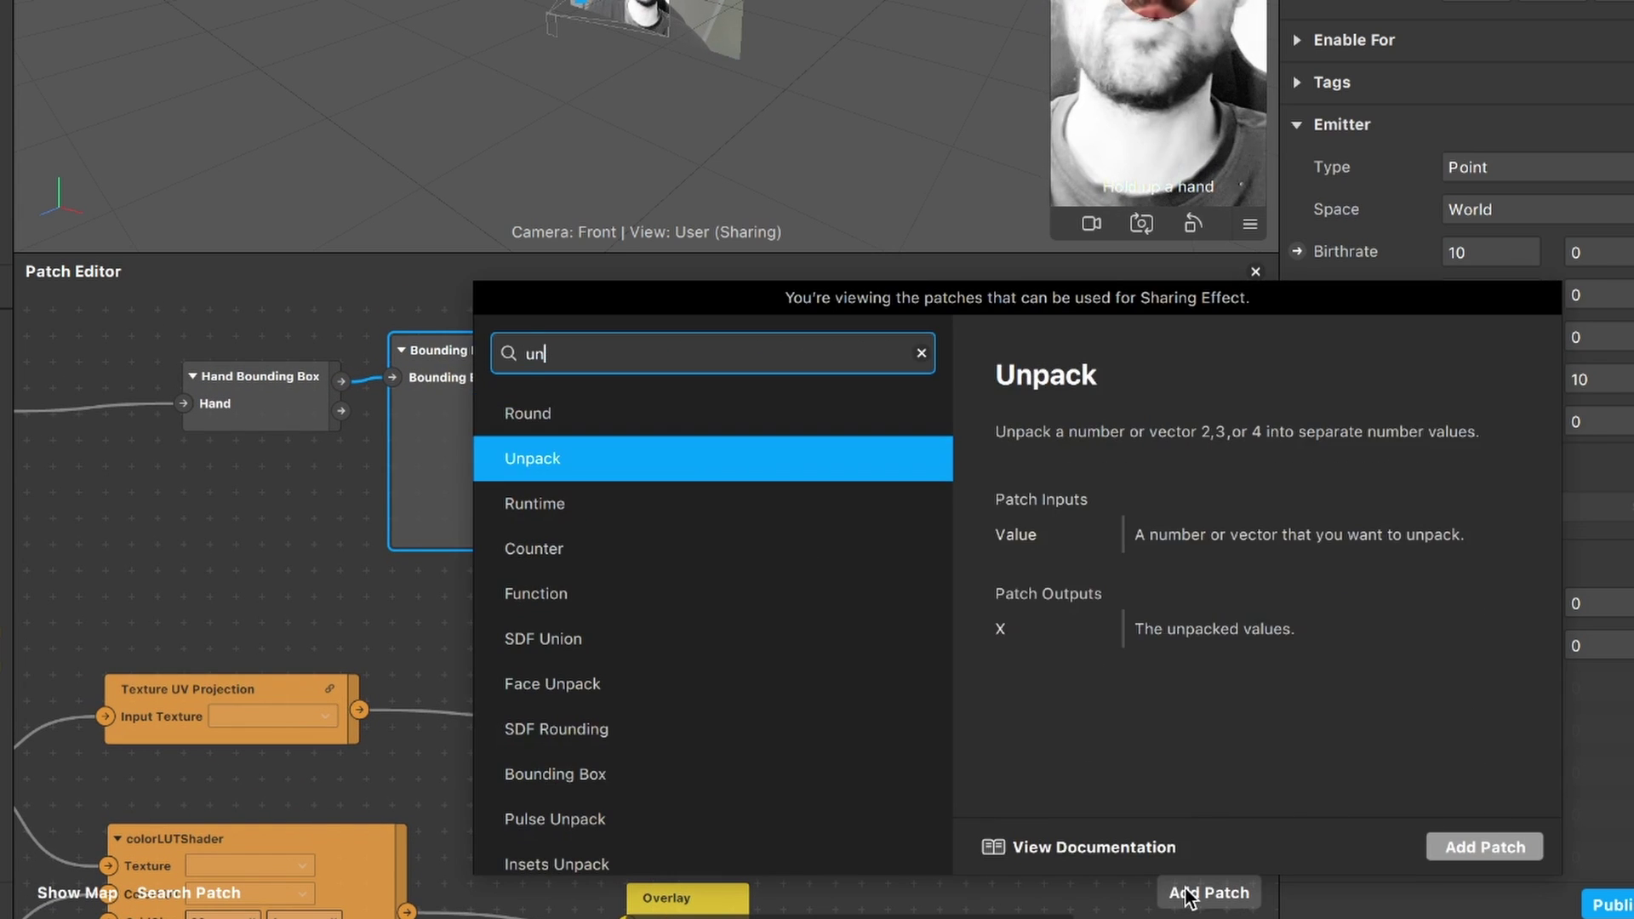
pyautogui.press('Return')
pyautogui.moveTo(707, 697); pyautogui.dragTo(731, 526)
pyautogui.click(845, 554)
pyautogui.click(868, 588)
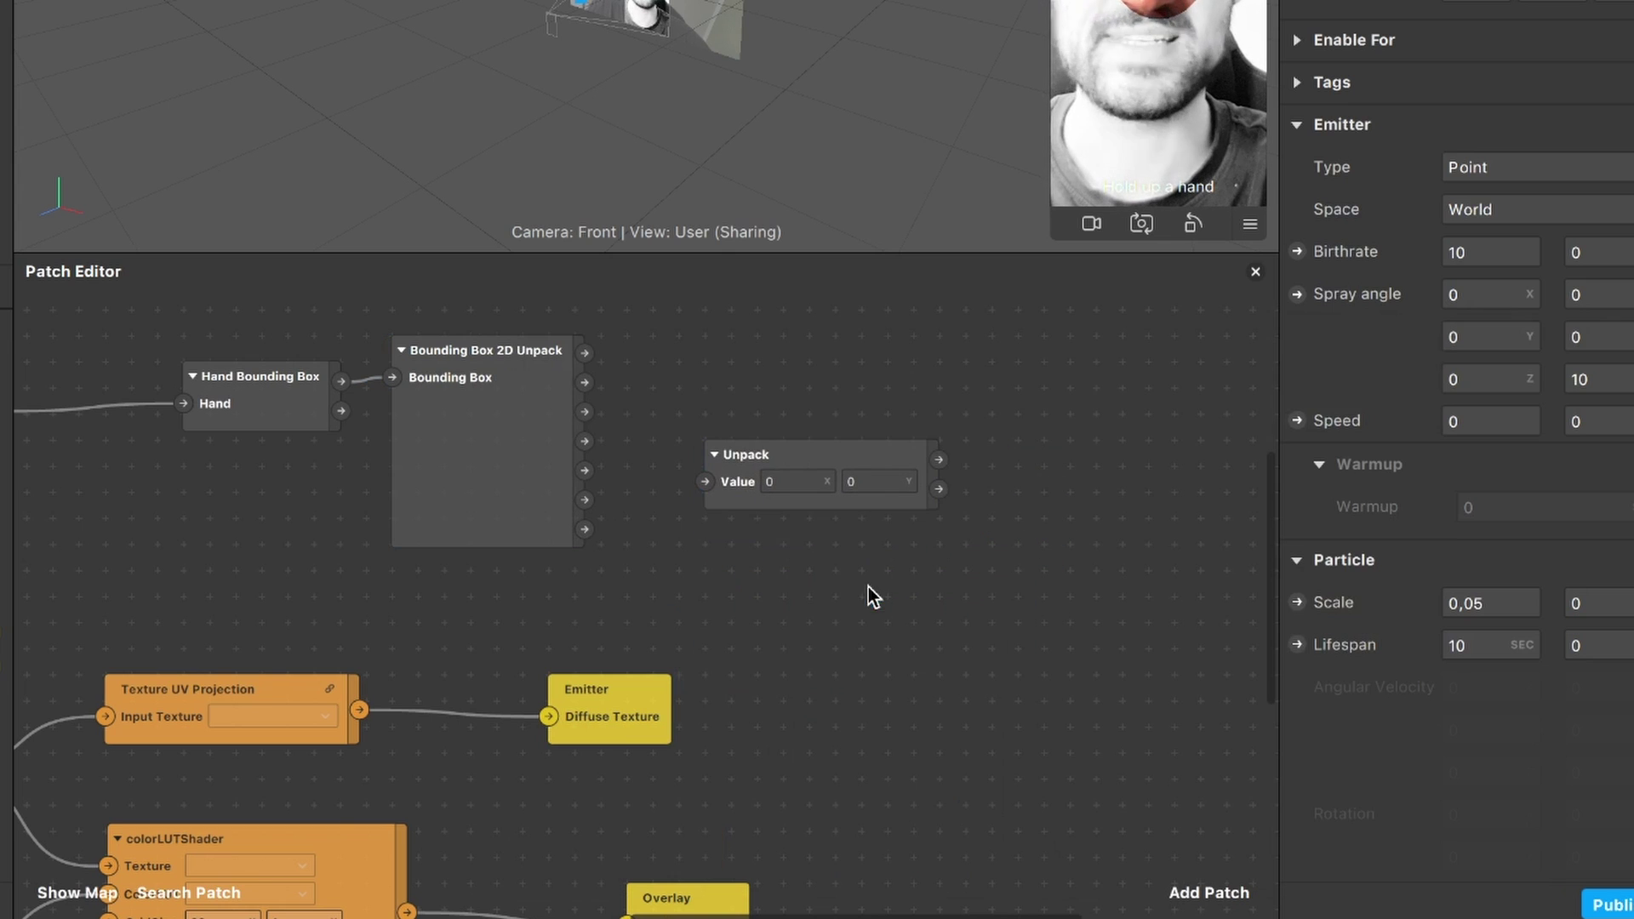
pyautogui.moveTo(589, 471); pyautogui.dragTo(713, 482)
pyautogui.scroll(-2, 921, 631)
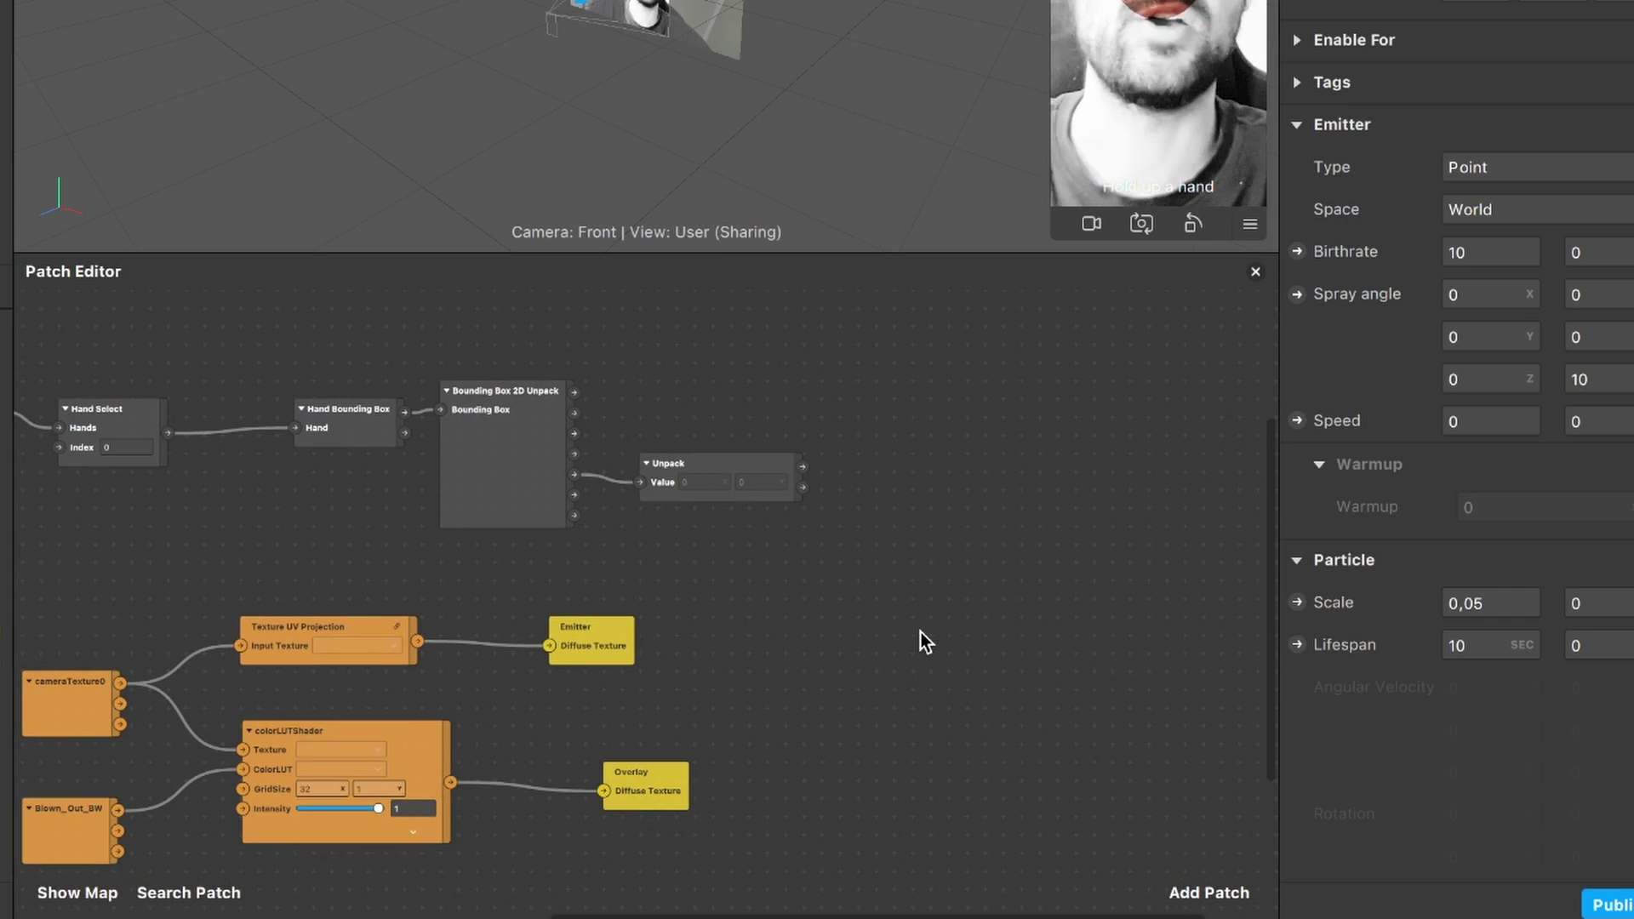
# Add the scene's Device to the Patch Editor as a patch above the hand tracking patches
pyautogui.scroll(3, 920, 632)
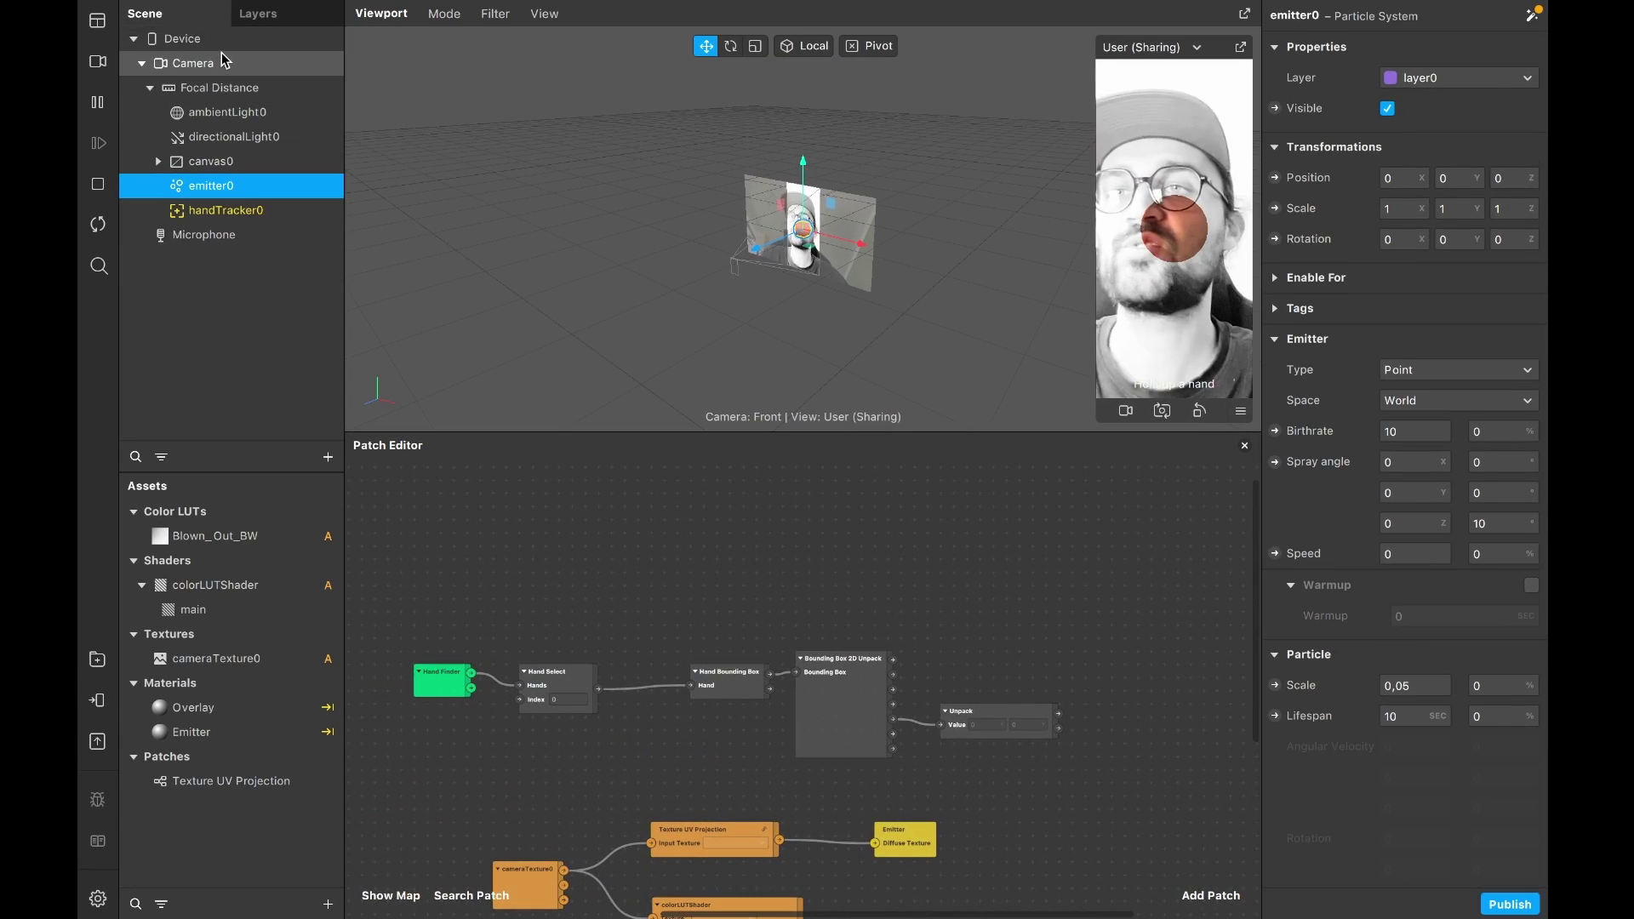
pyautogui.click(212, 59)
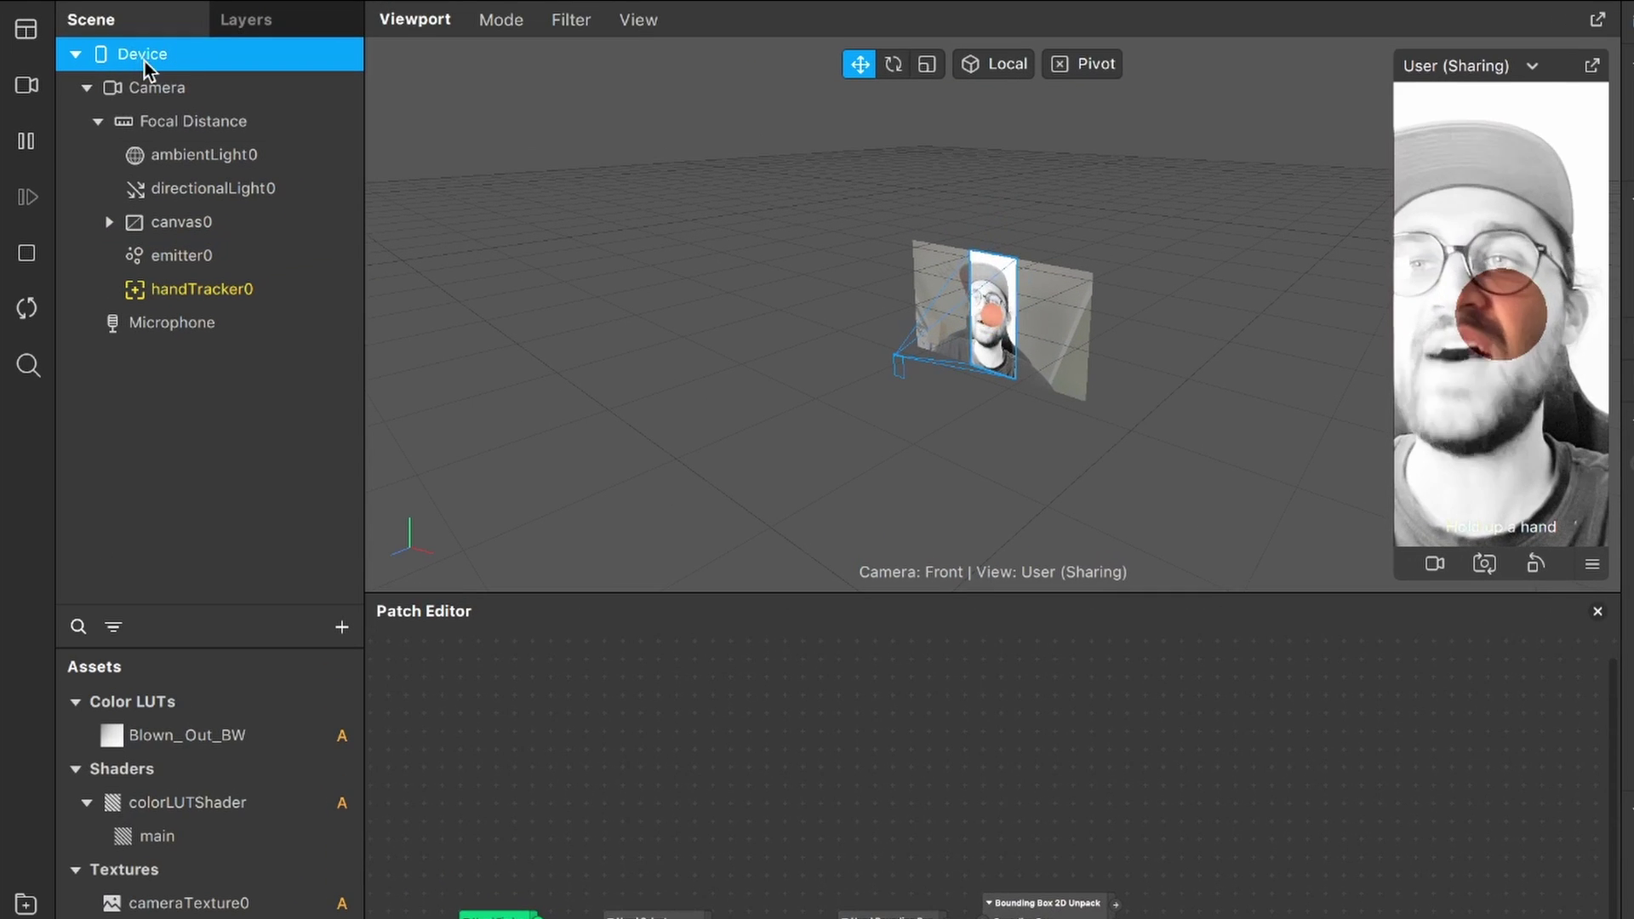
pyautogui.moveTo(148, 53); pyautogui.dragTo(778, 713)
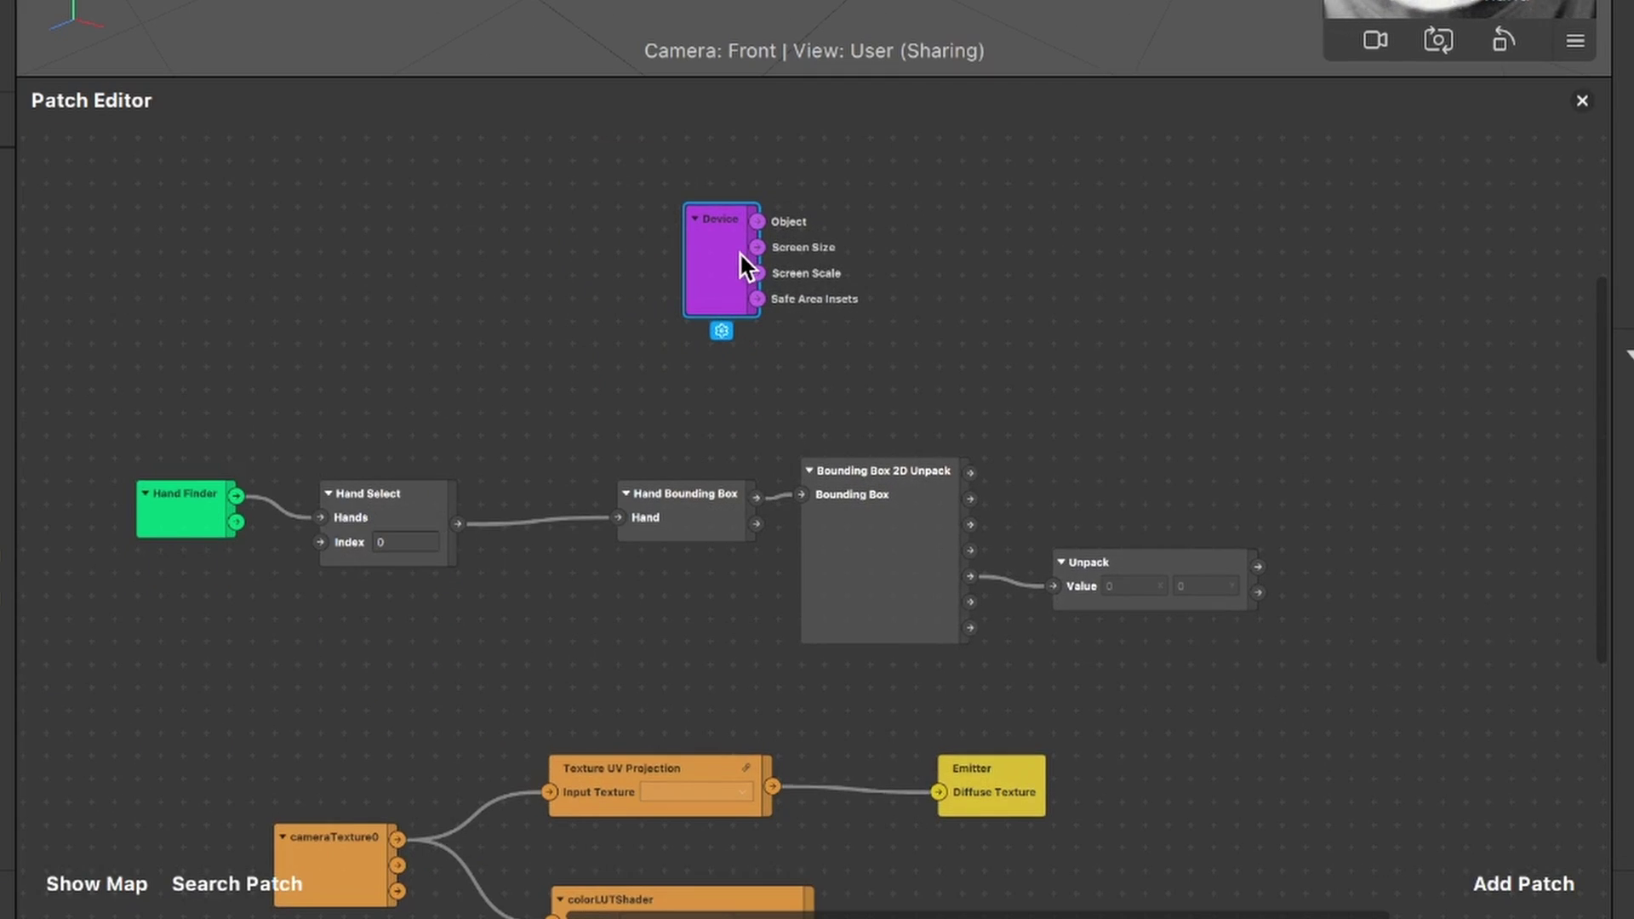
pyautogui.scroll(3, 825, 751)
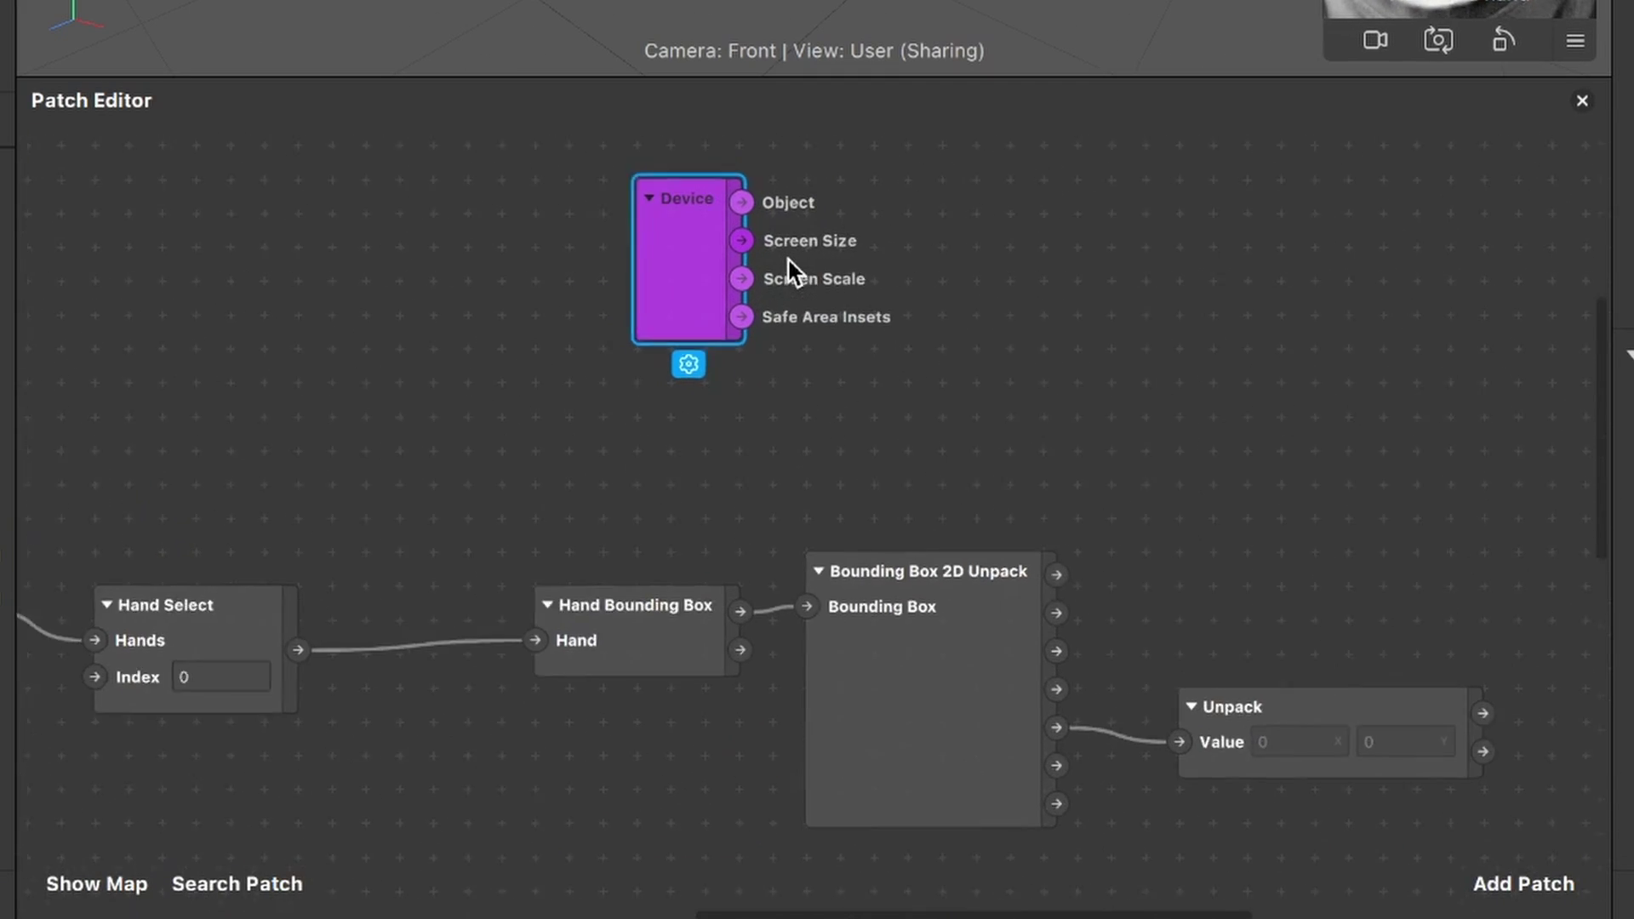
pyautogui.hscroll(4, 789, 261)
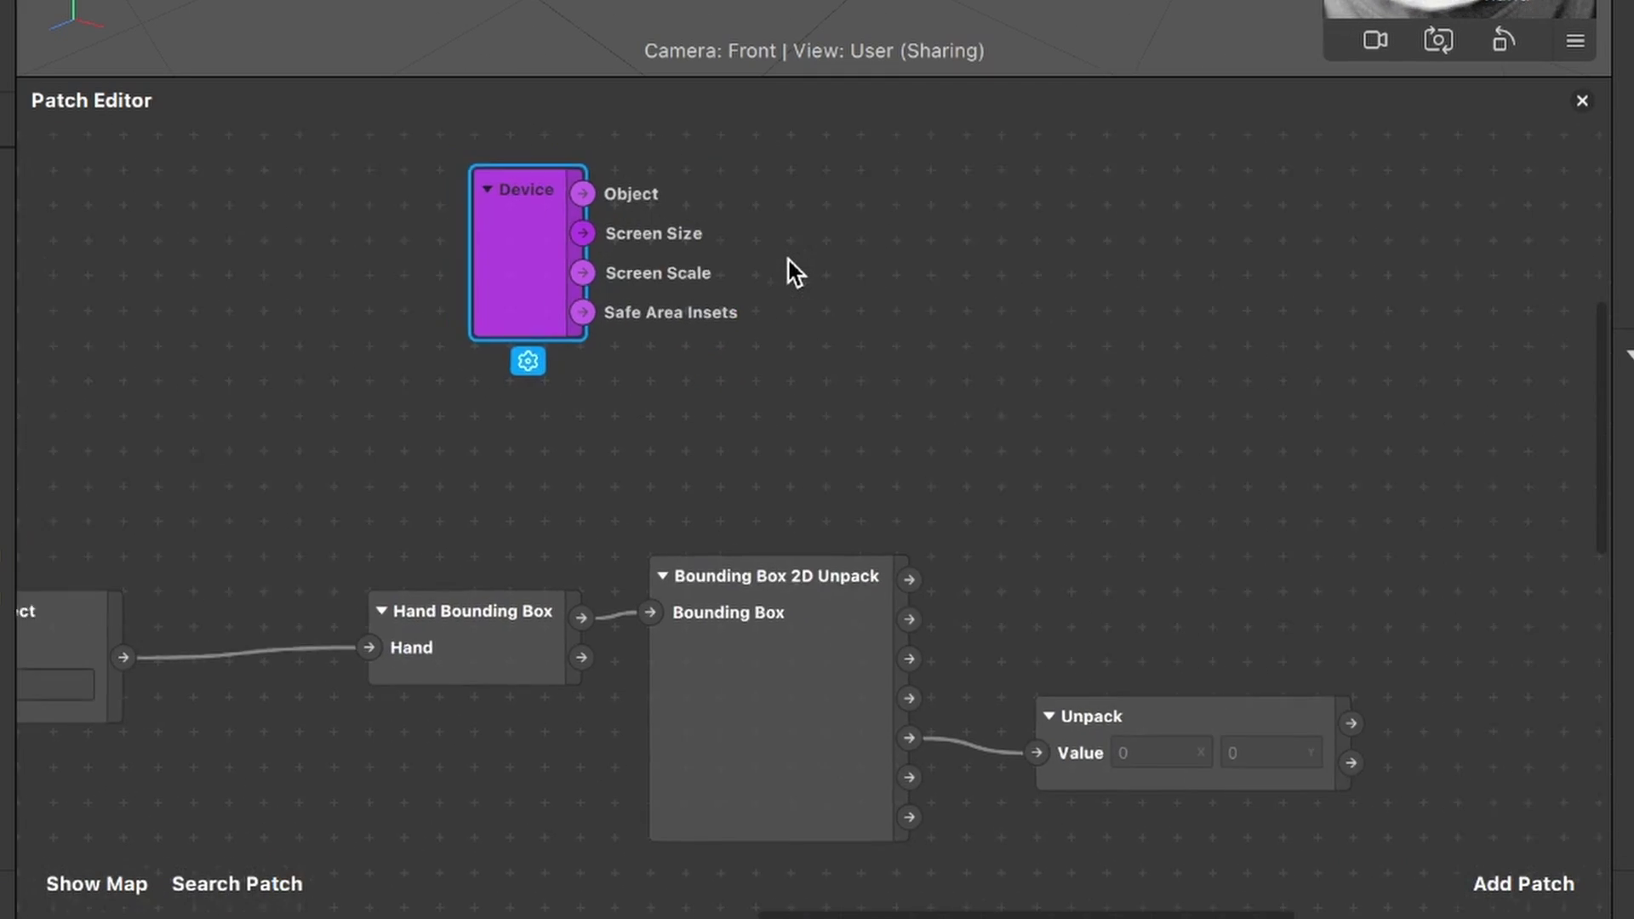
# Add a Divide patch beside Device, with Screen Size connected to its first input and Screen Scale to its second
pyautogui.click(1564, 875)
pyautogui.write('di')
pyautogui.press('Return')
pyautogui.moveTo(972, 557); pyautogui.dragTo(885, 201)
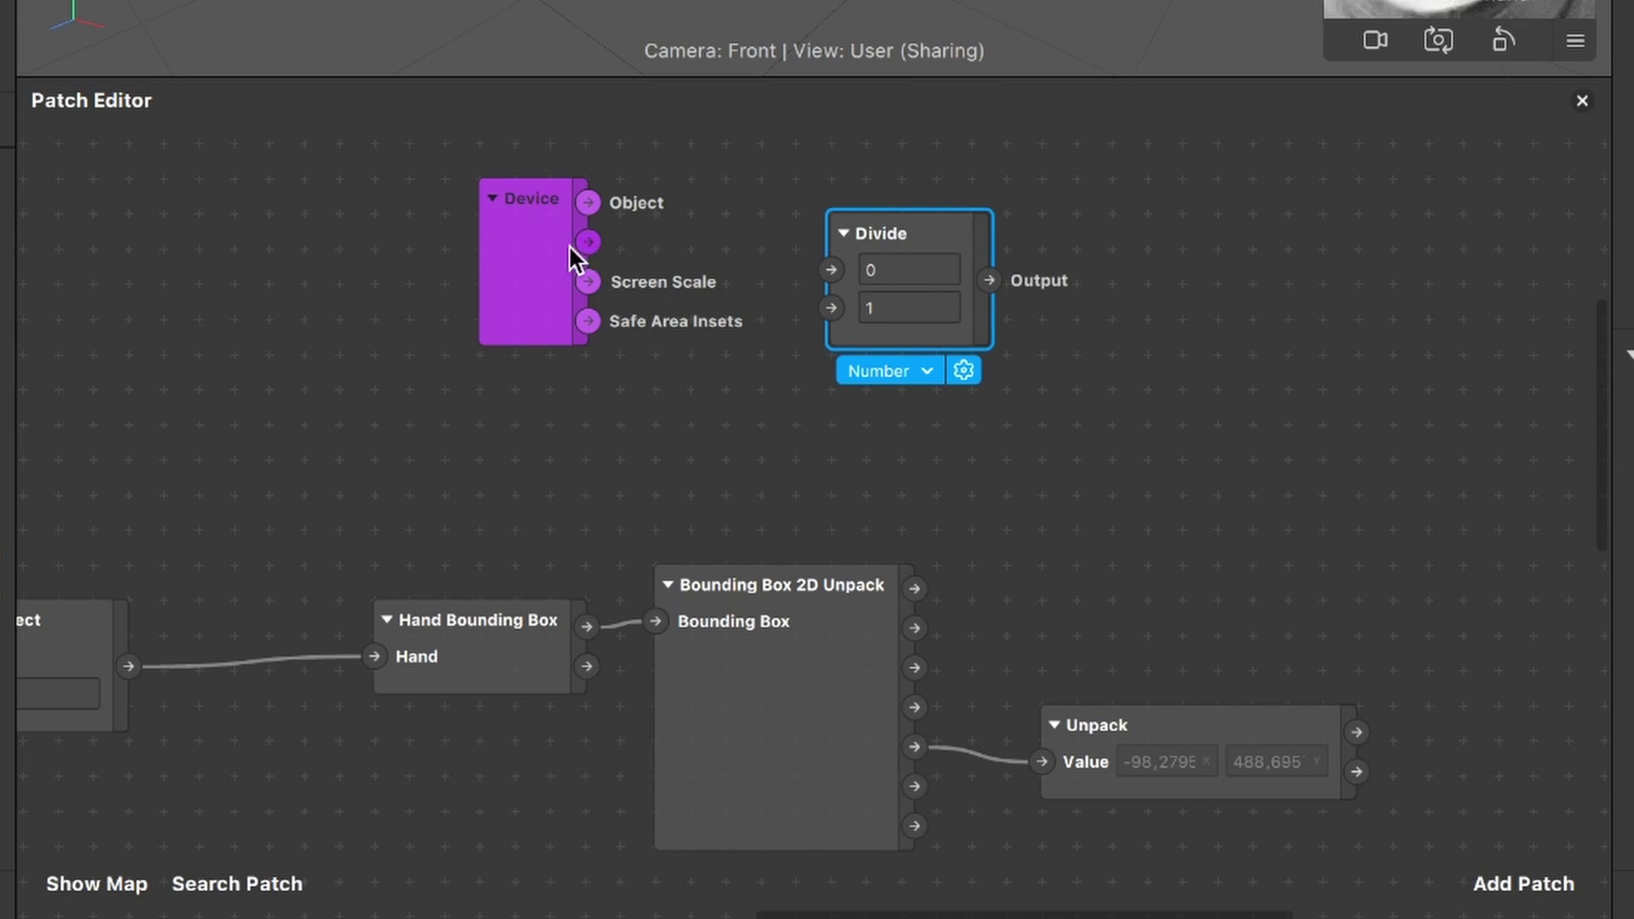
pyautogui.moveTo(553, 268); pyautogui.dragTo(927, 258)
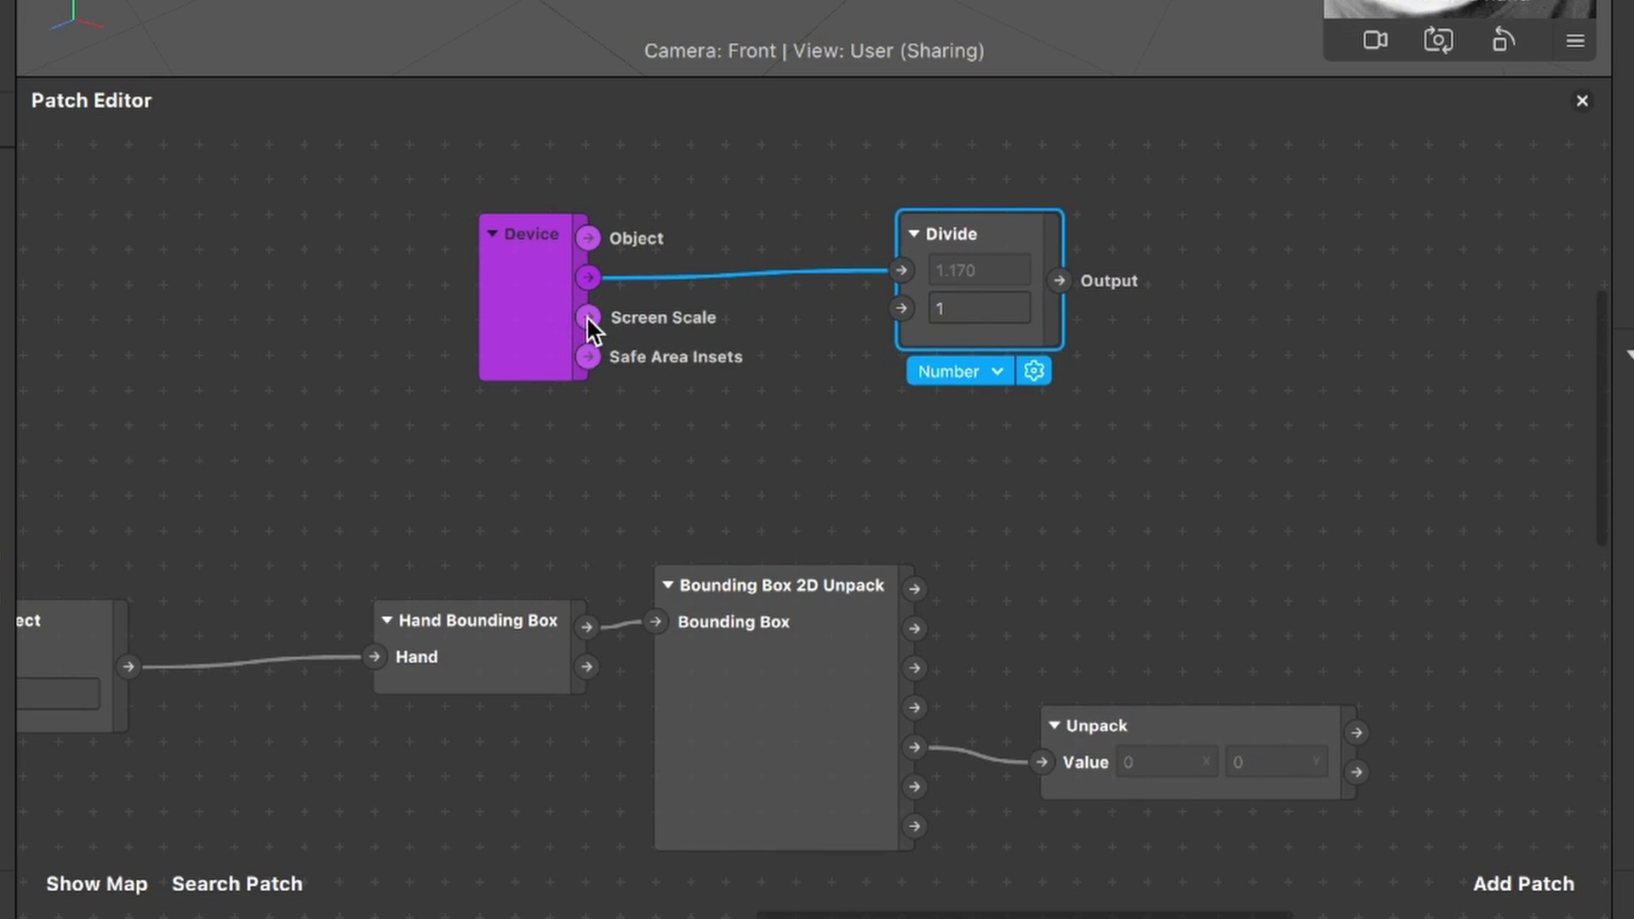
pyautogui.moveTo(587, 317); pyautogui.dragTo(900, 322)
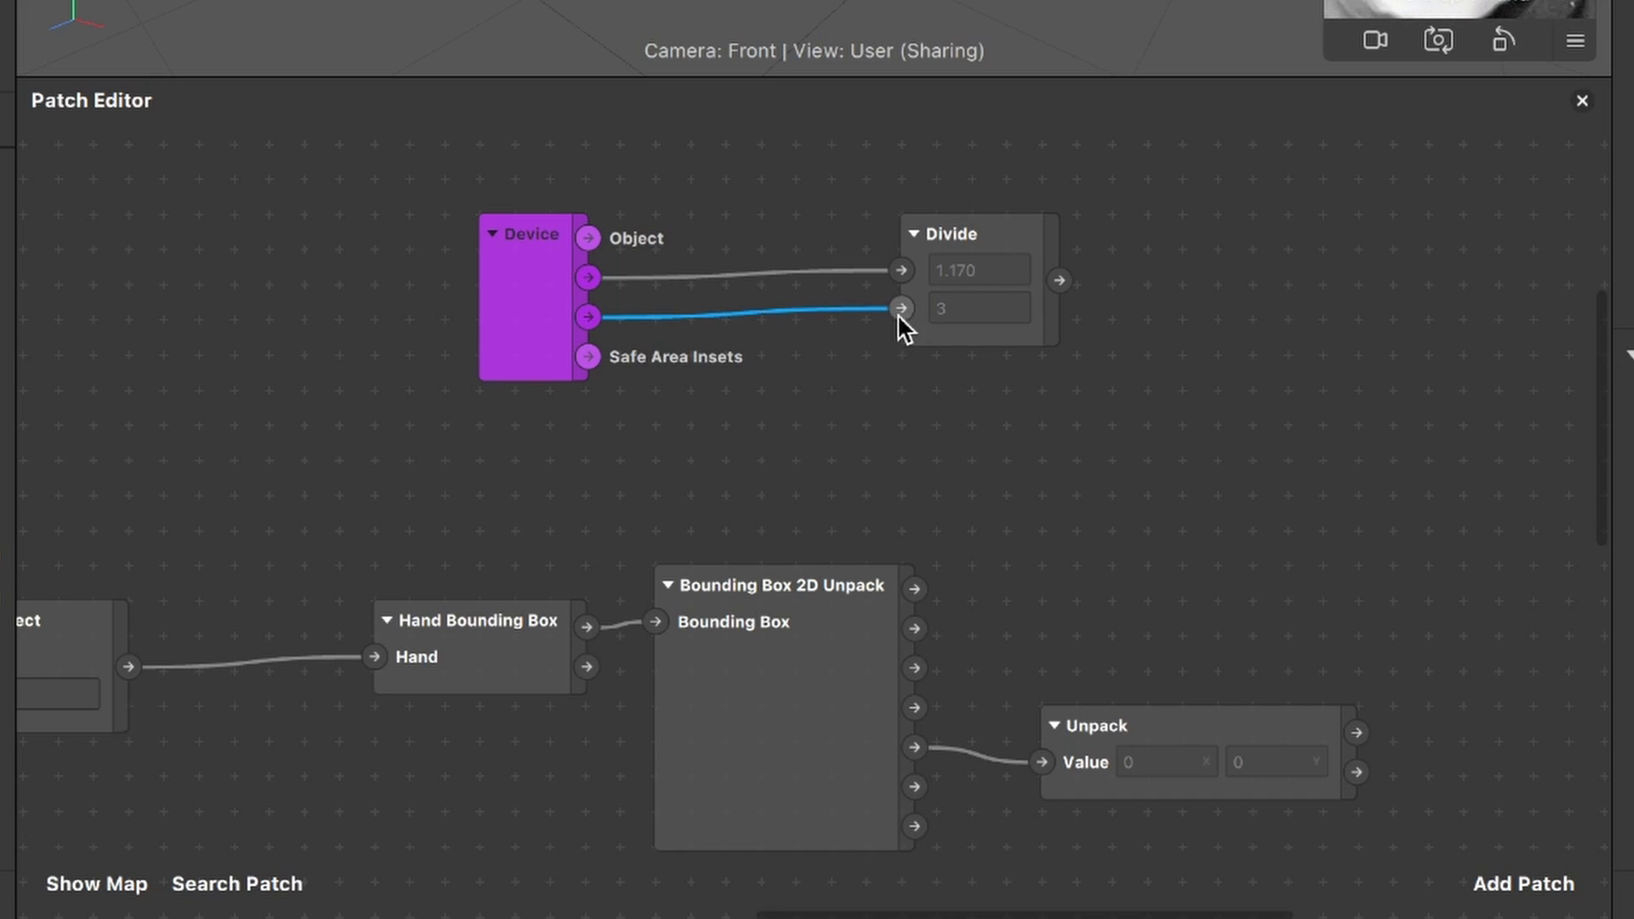
pyautogui.moveTo(1006, 233); pyautogui.dragTo(973, 273)
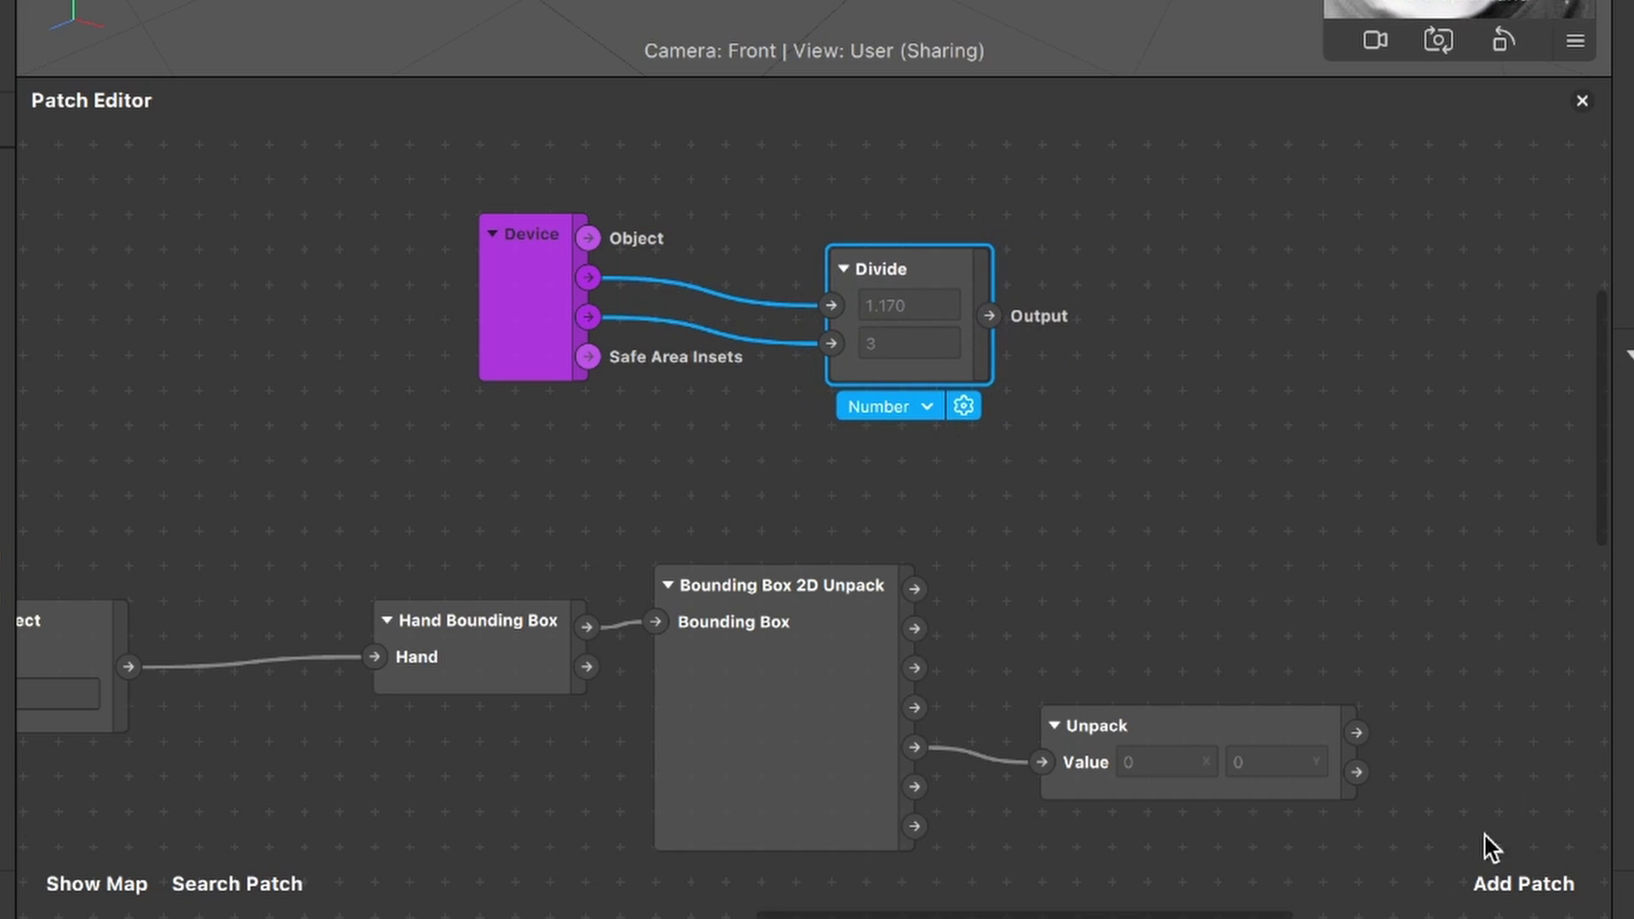
# Add an Unpack patch beside the Divide patch and set its type to Vector 2
pyautogui.click(1524, 884)
pyautogui.write('un')
pyautogui.press('Down')
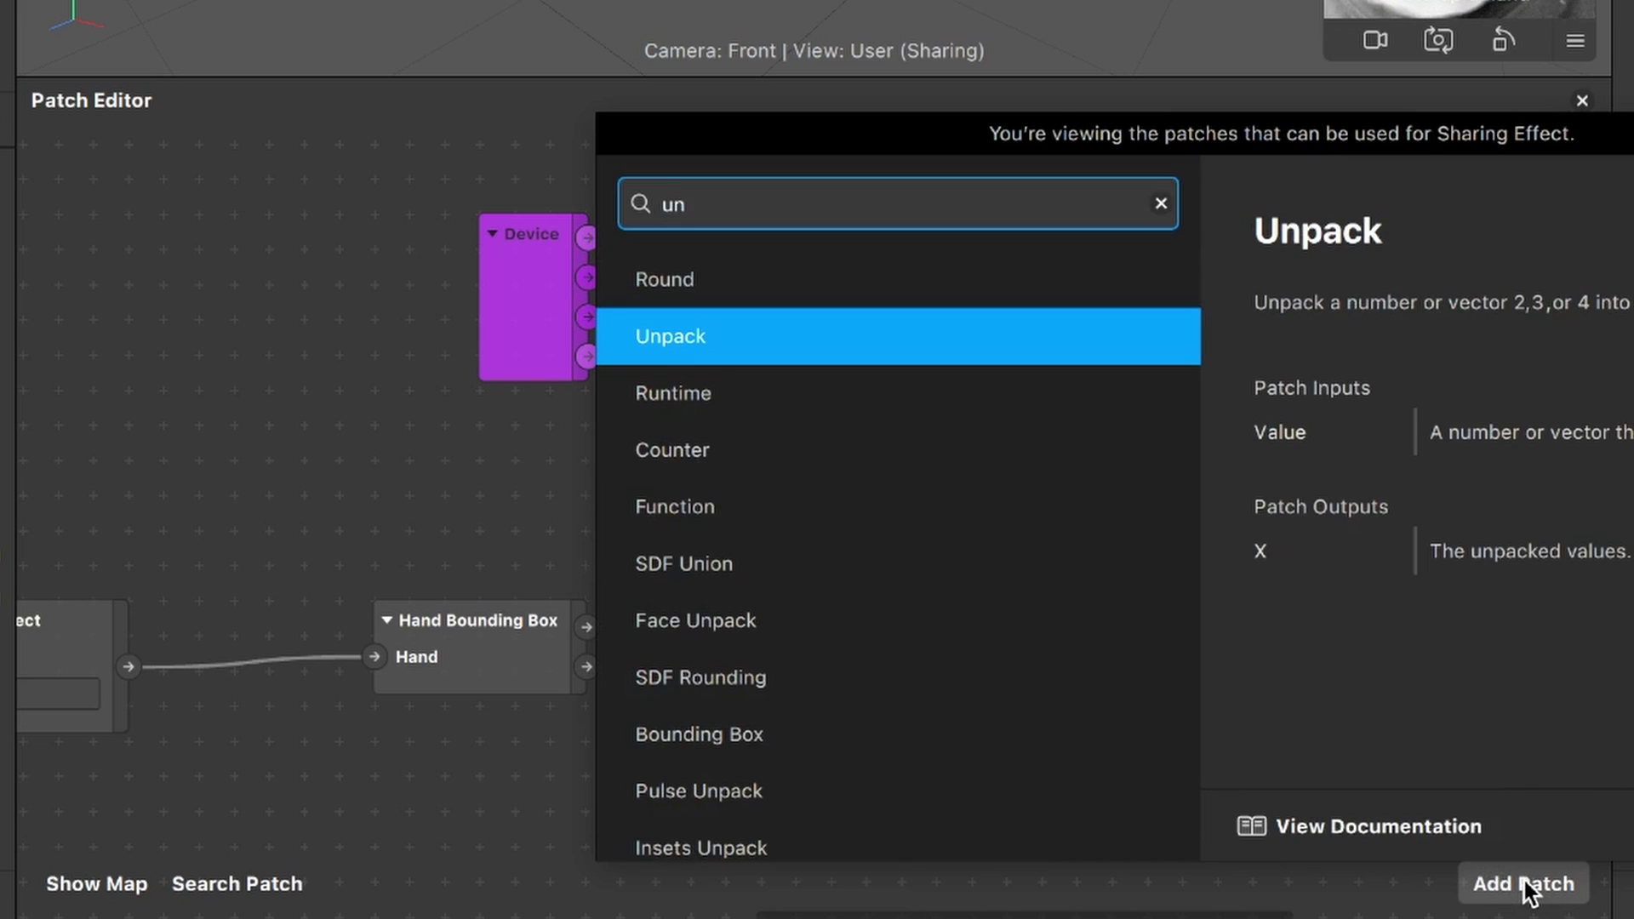
pyautogui.press('Return')
pyautogui.moveTo(1045, 564); pyautogui.dragTo(1238, 260)
pyautogui.hscroll(5, 1079, 366)
pyautogui.click(1032, 405)
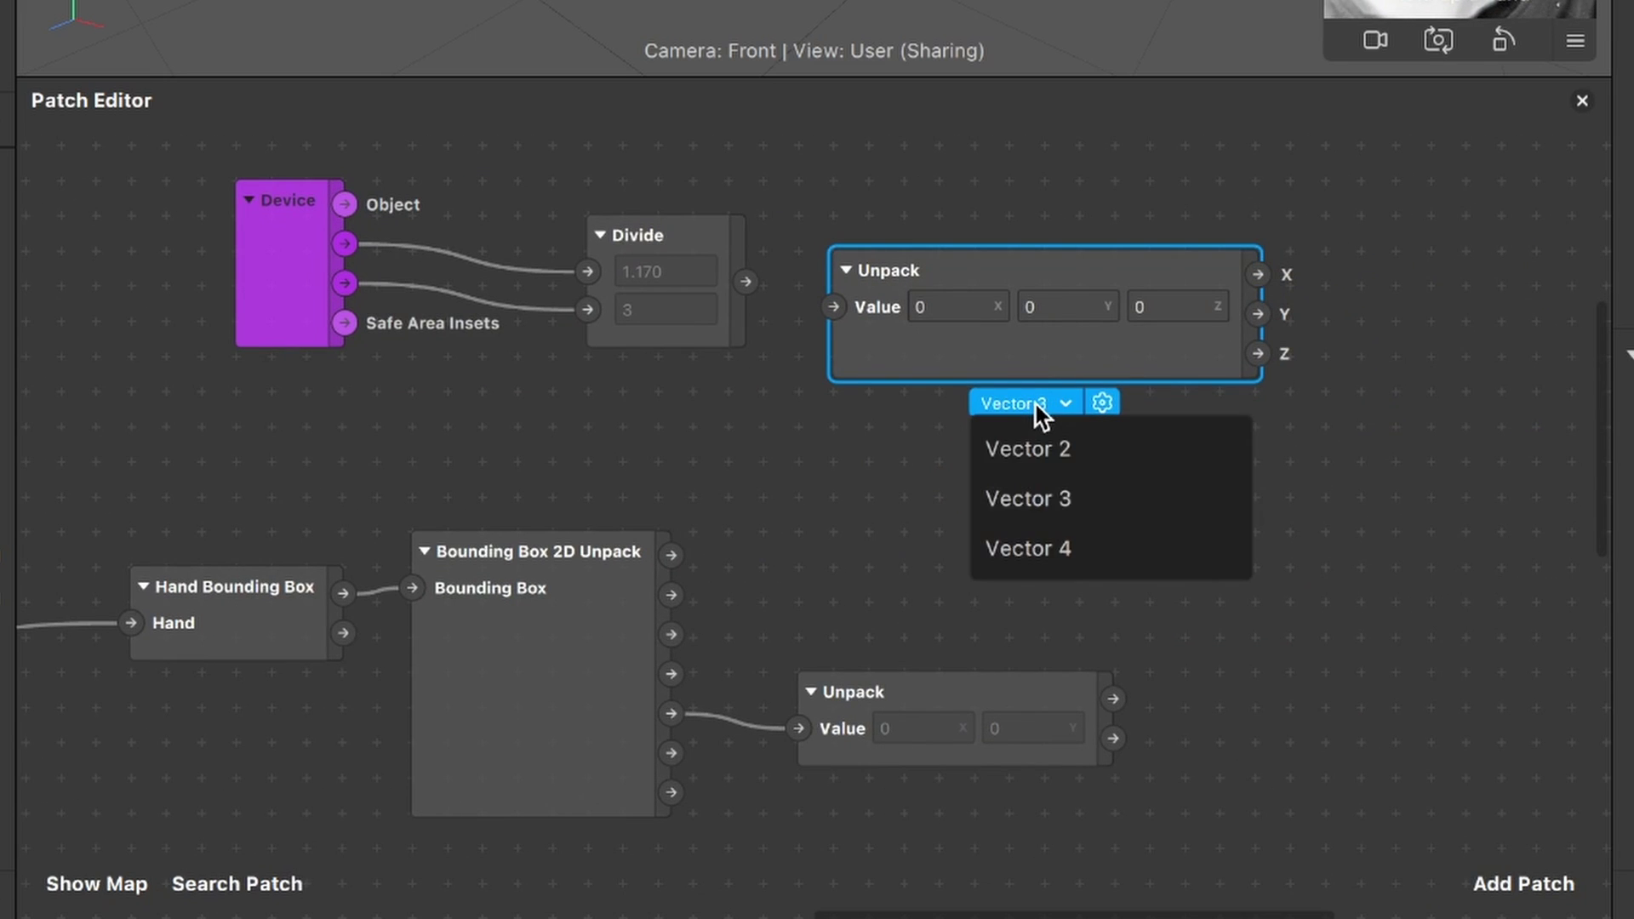
pyautogui.click(1038, 459)
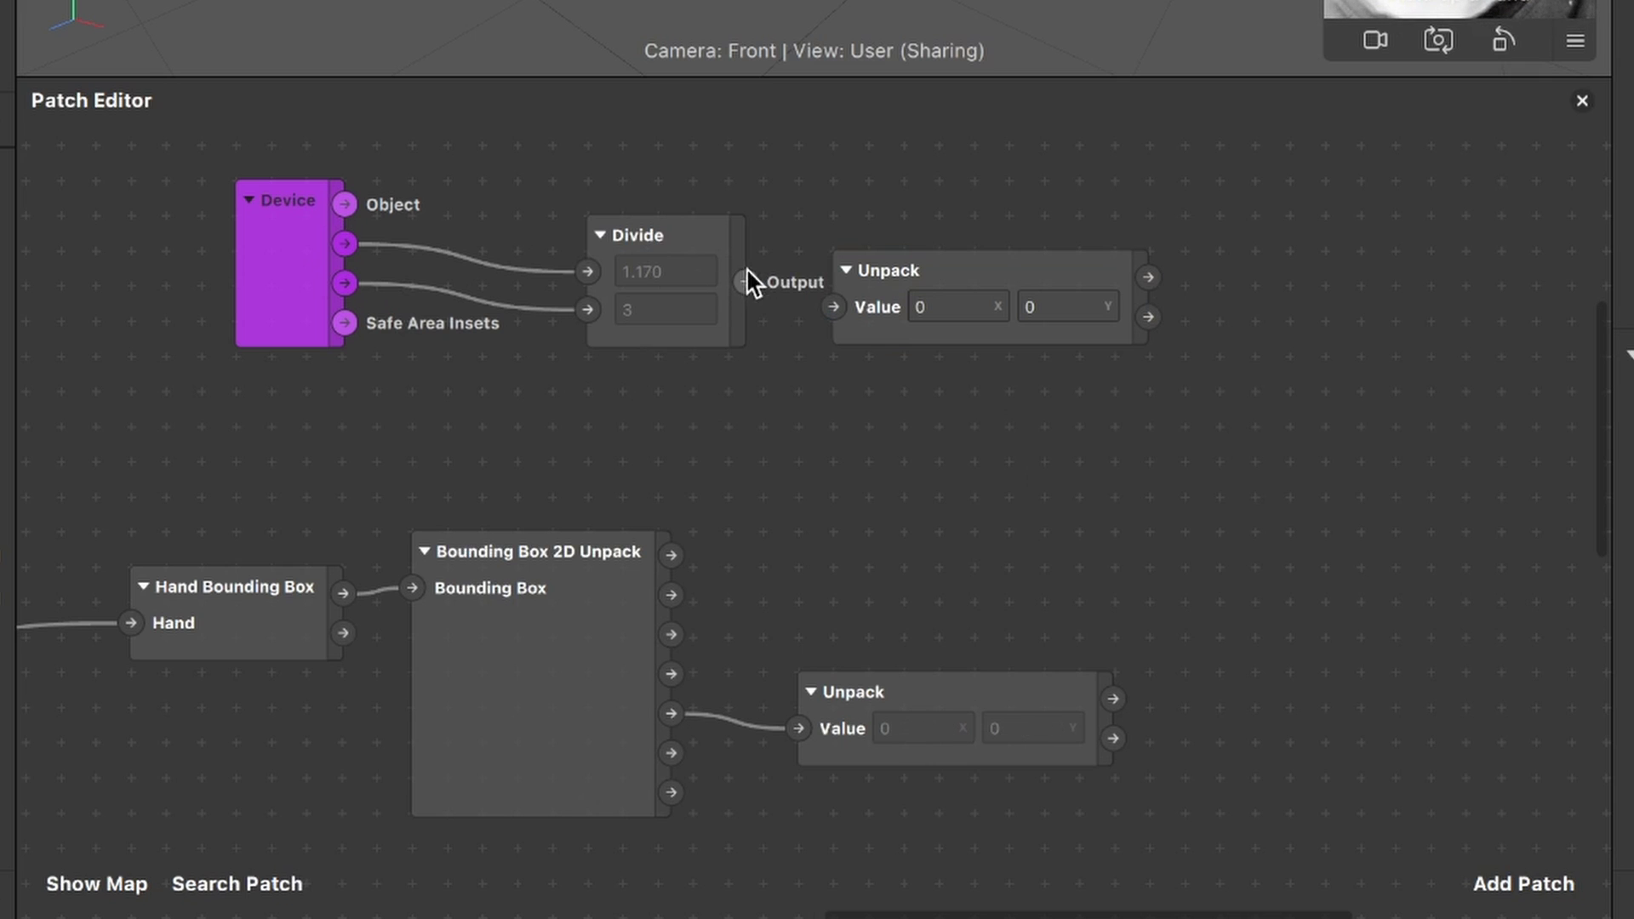
# Move the Divide patch closer to Device and connect its Output to the new Unpack patch's Value input
pyautogui.moveTo(716, 218); pyautogui.dragTo(616, 226)
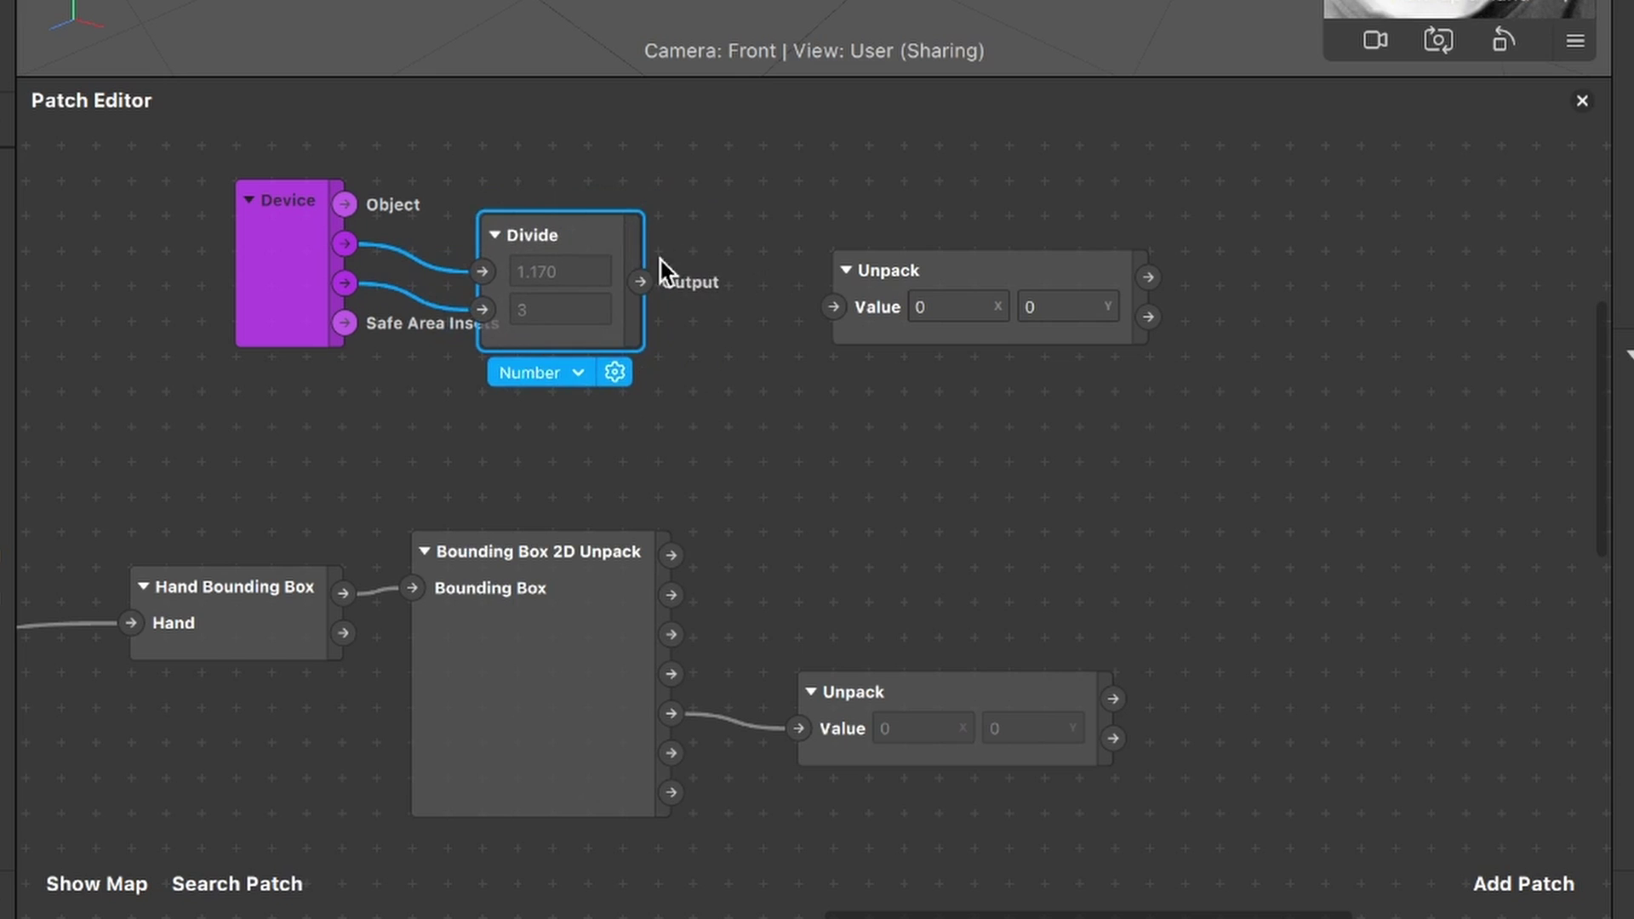
pyautogui.moveTo(642, 281); pyautogui.dragTo(860, 293)
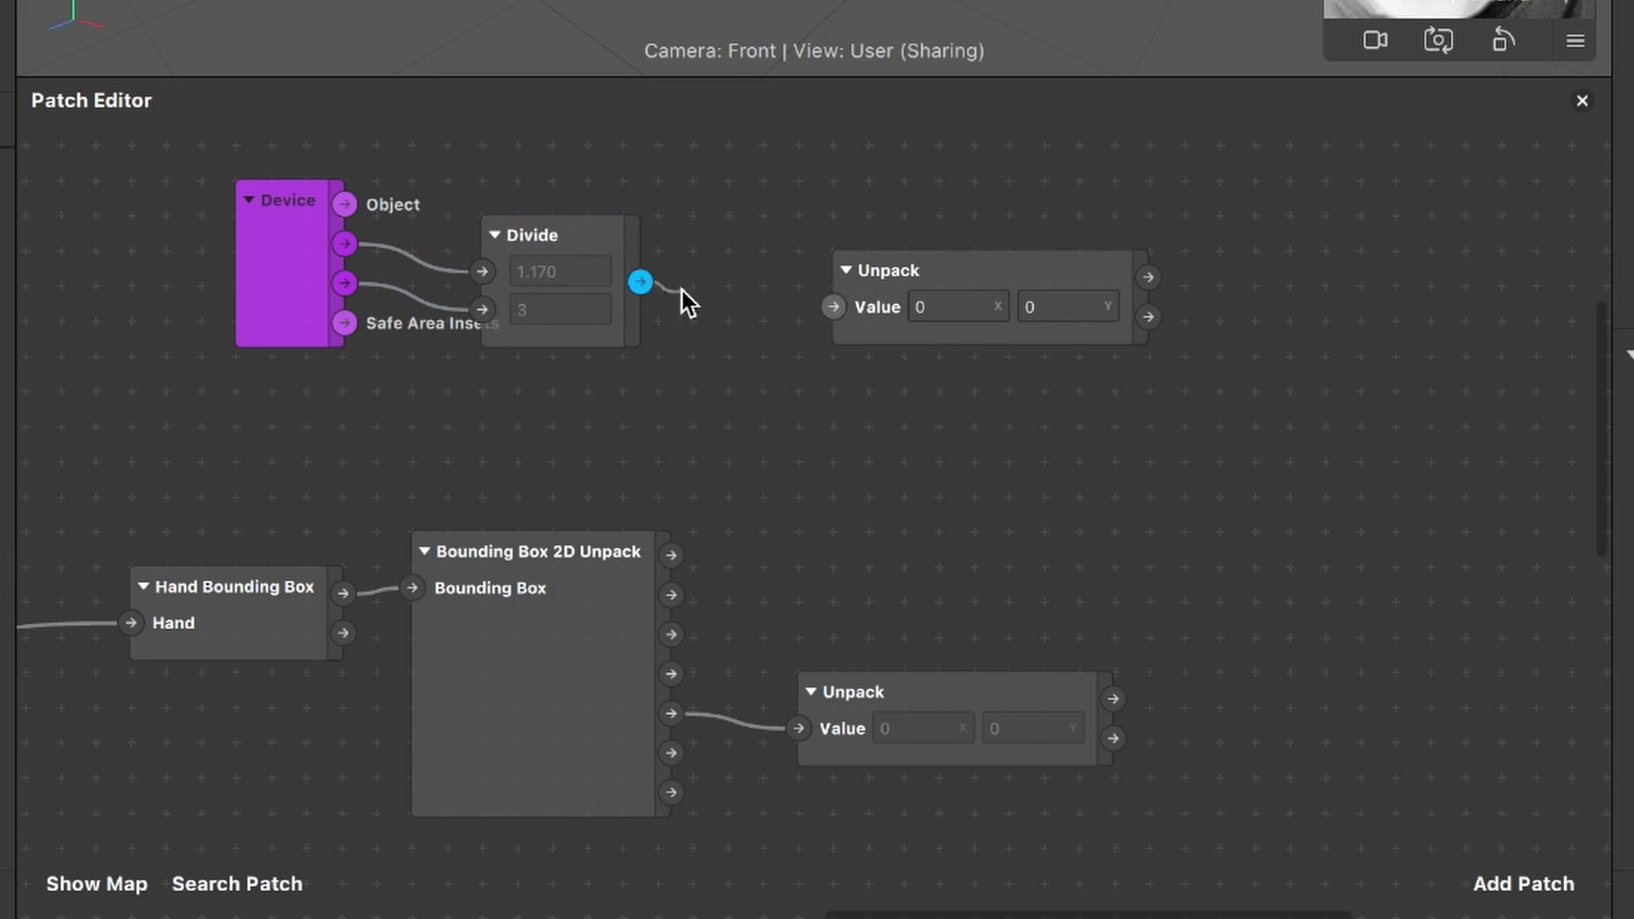
pyautogui.moveTo(672, 295); pyautogui.dragTo(904, 329)
# Add two stacked Divide patches beside the screen size Unpack and connect its X and Y outputs to their first inputs
pyautogui.hscroll(5, 1130, 553)
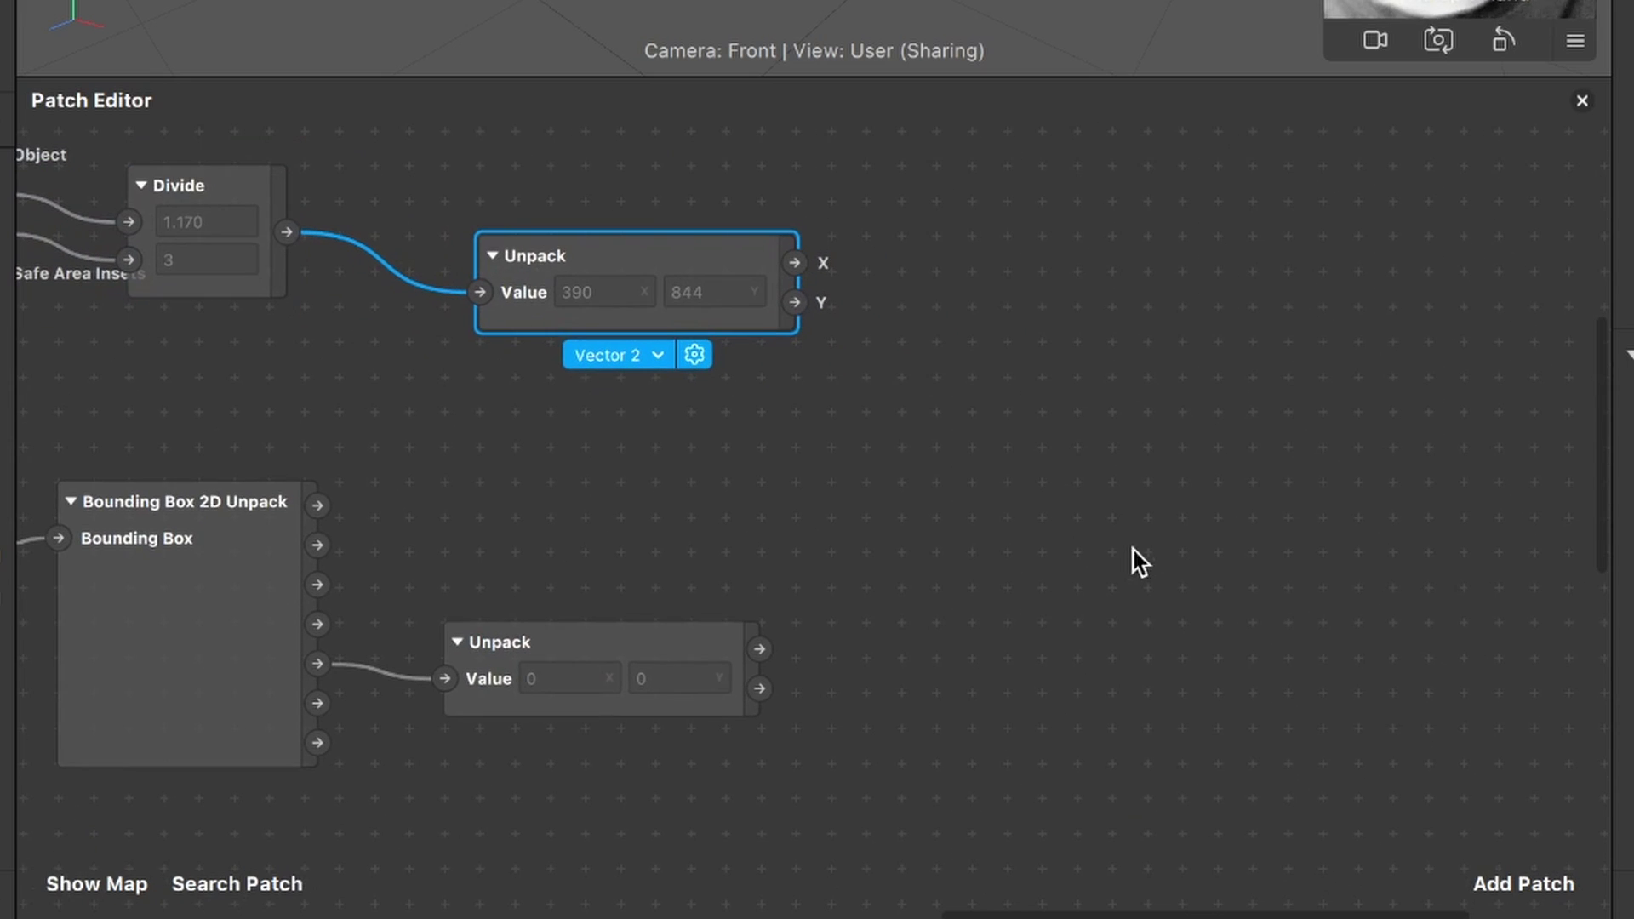
pyautogui.click(1531, 882)
pyautogui.write('di')
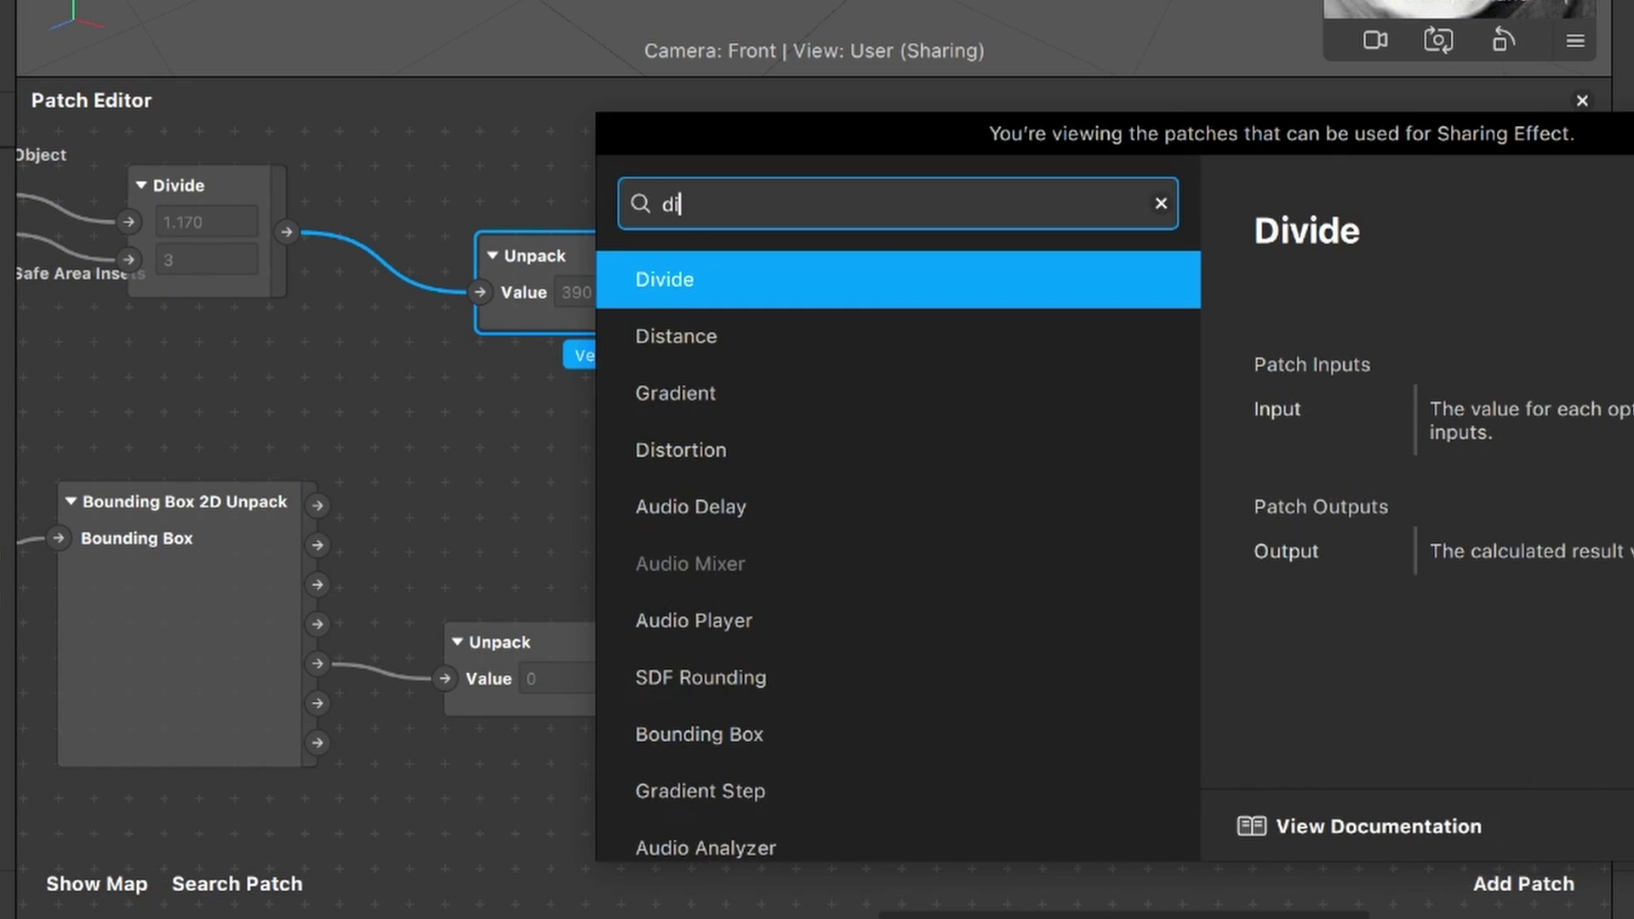
pyautogui.press('Return')
pyautogui.moveTo(893, 565); pyautogui.dragTo(977, 145)
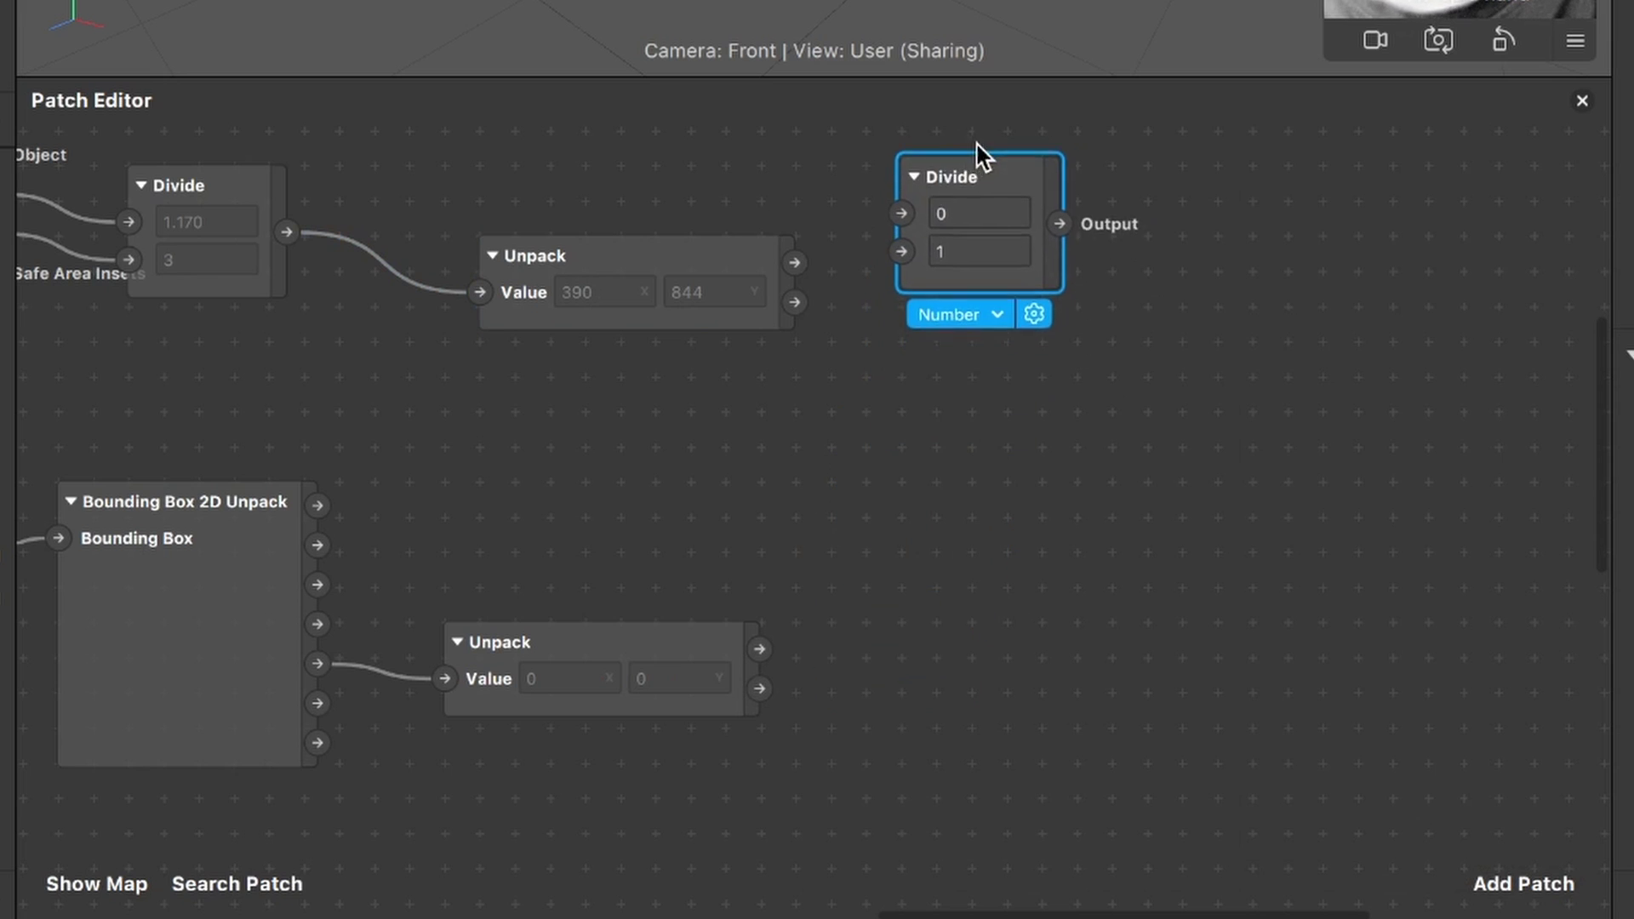
pyautogui.scroll(5, 1004, 261)
pyautogui.hotkey('ctrl', 'v')
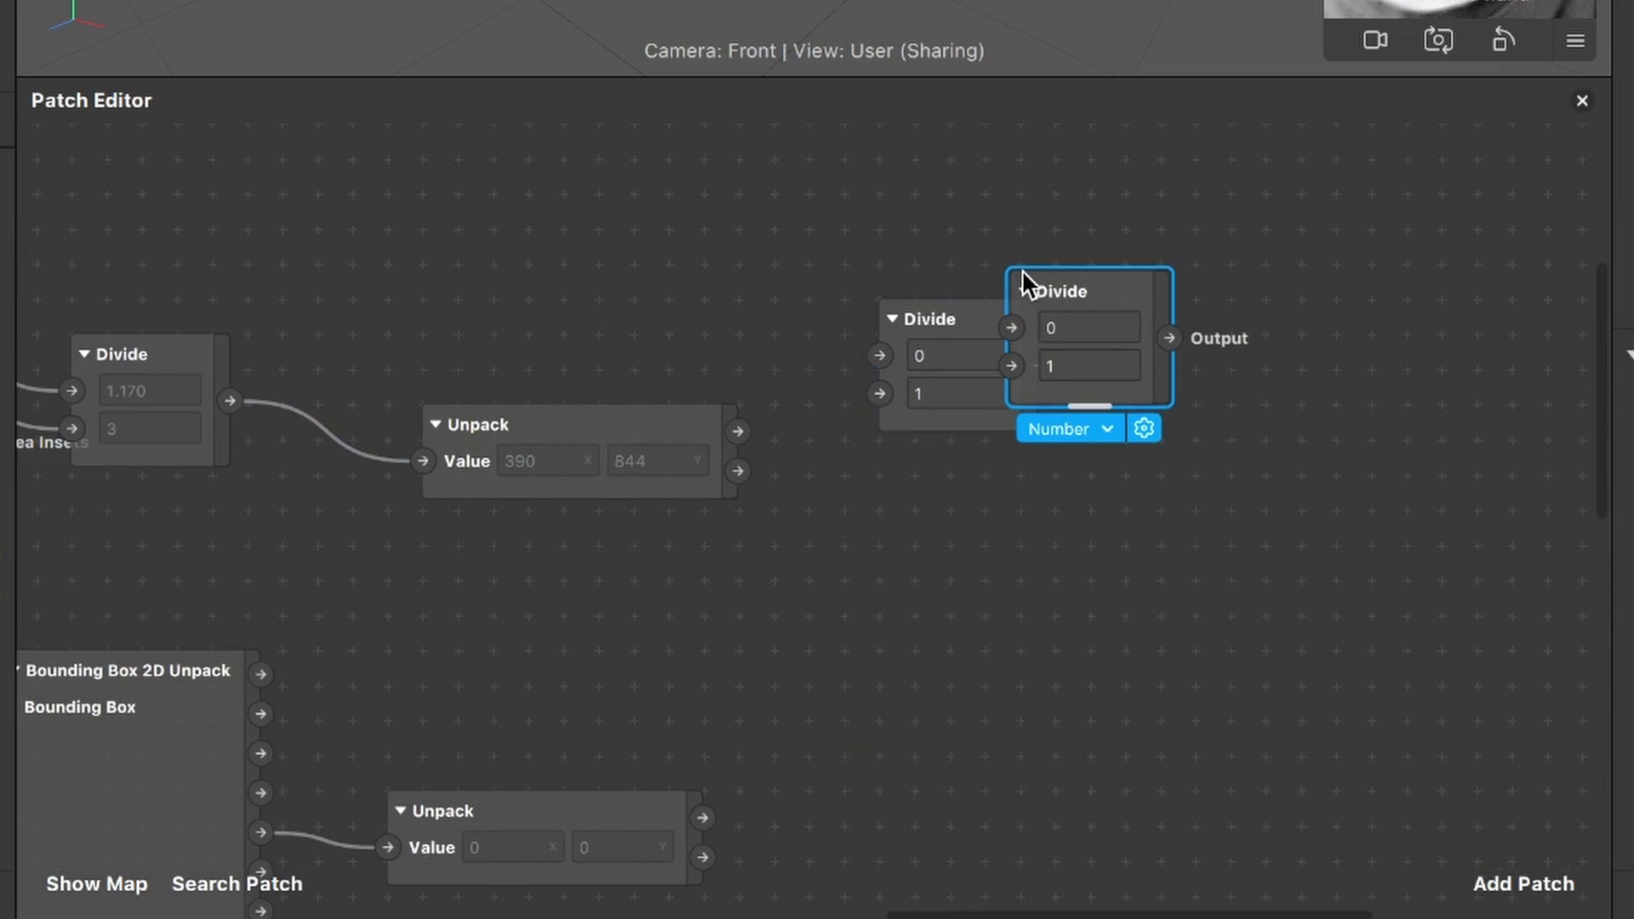
pyautogui.moveTo(1020, 269); pyautogui.dragTo(906, 506)
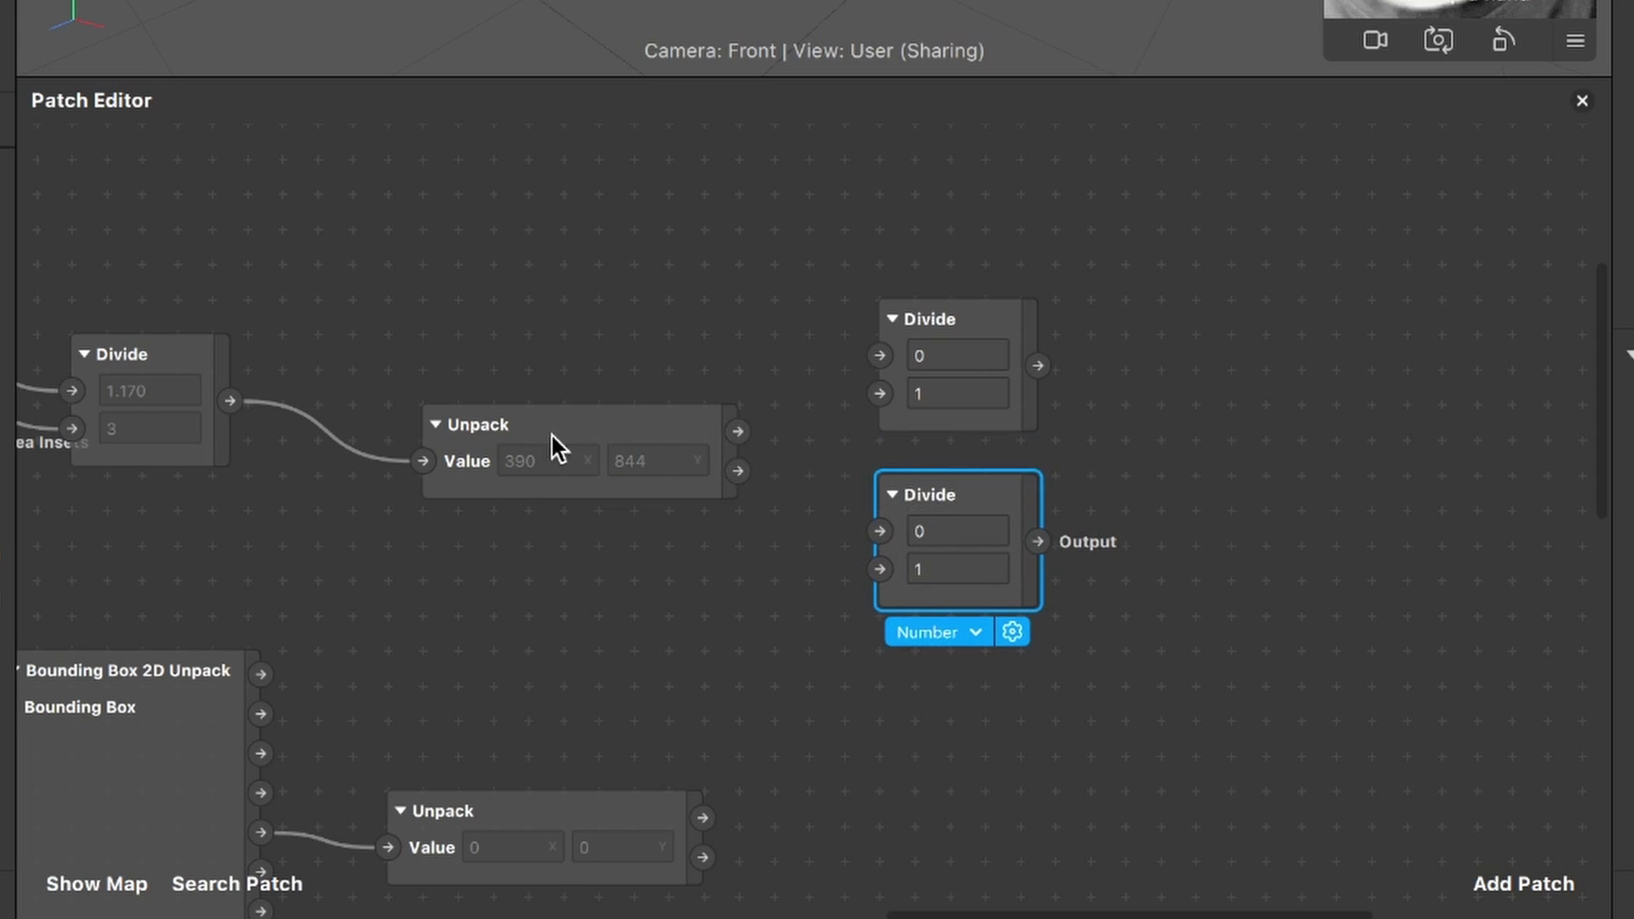
pyautogui.moveTo(737, 431); pyautogui.dragTo(880, 349)
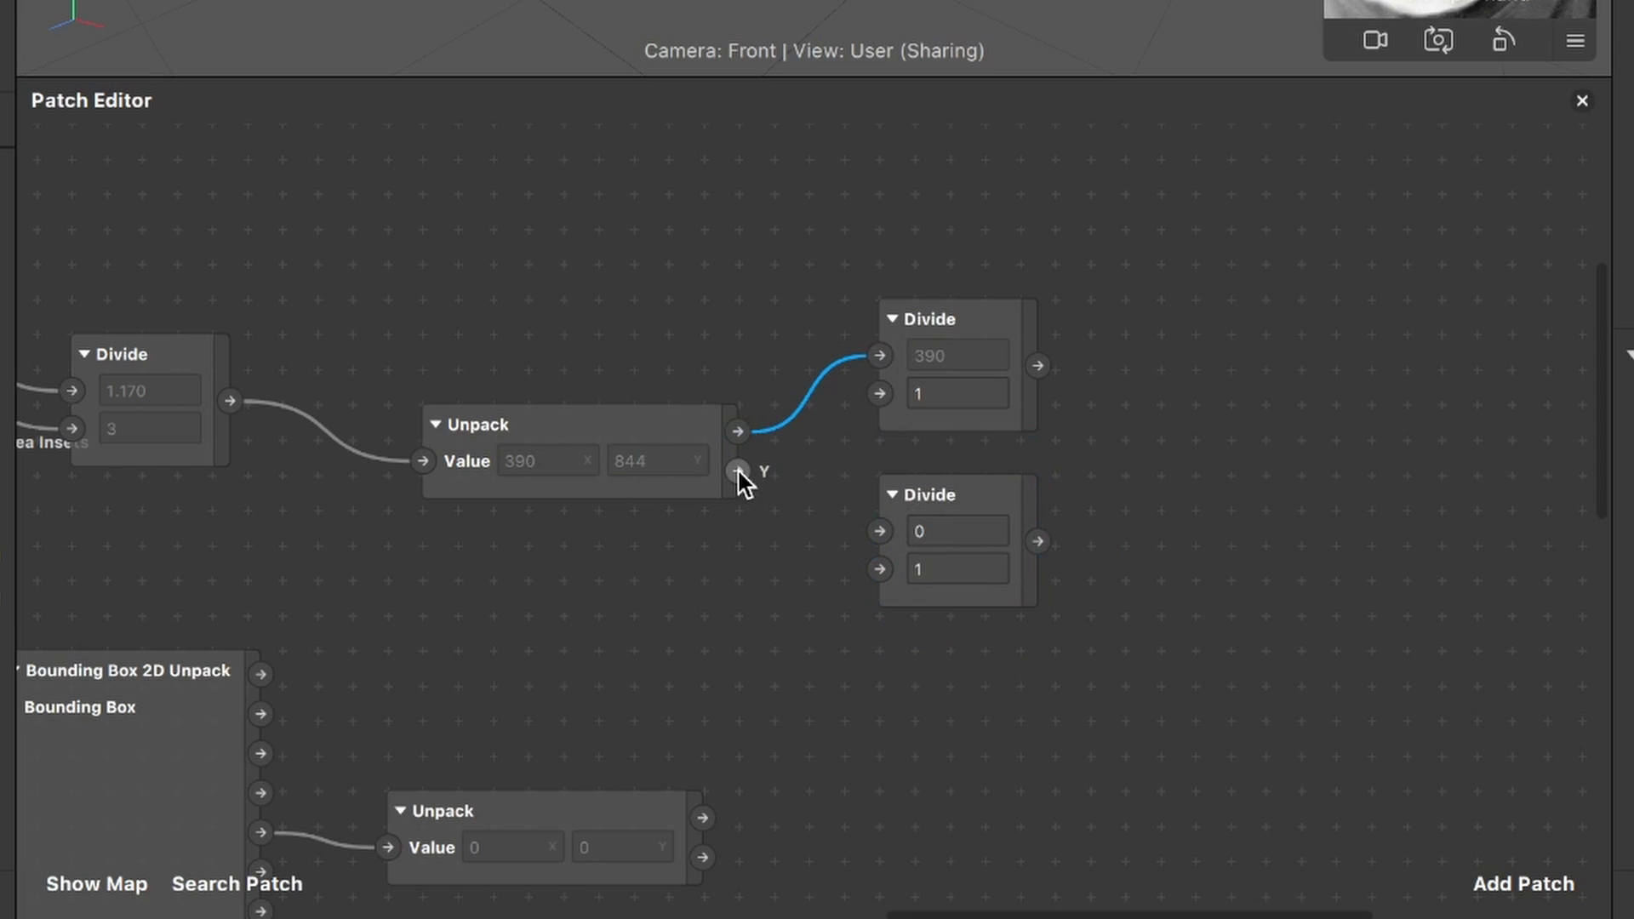
pyautogui.moveTo(737, 471); pyautogui.dragTo(881, 531)
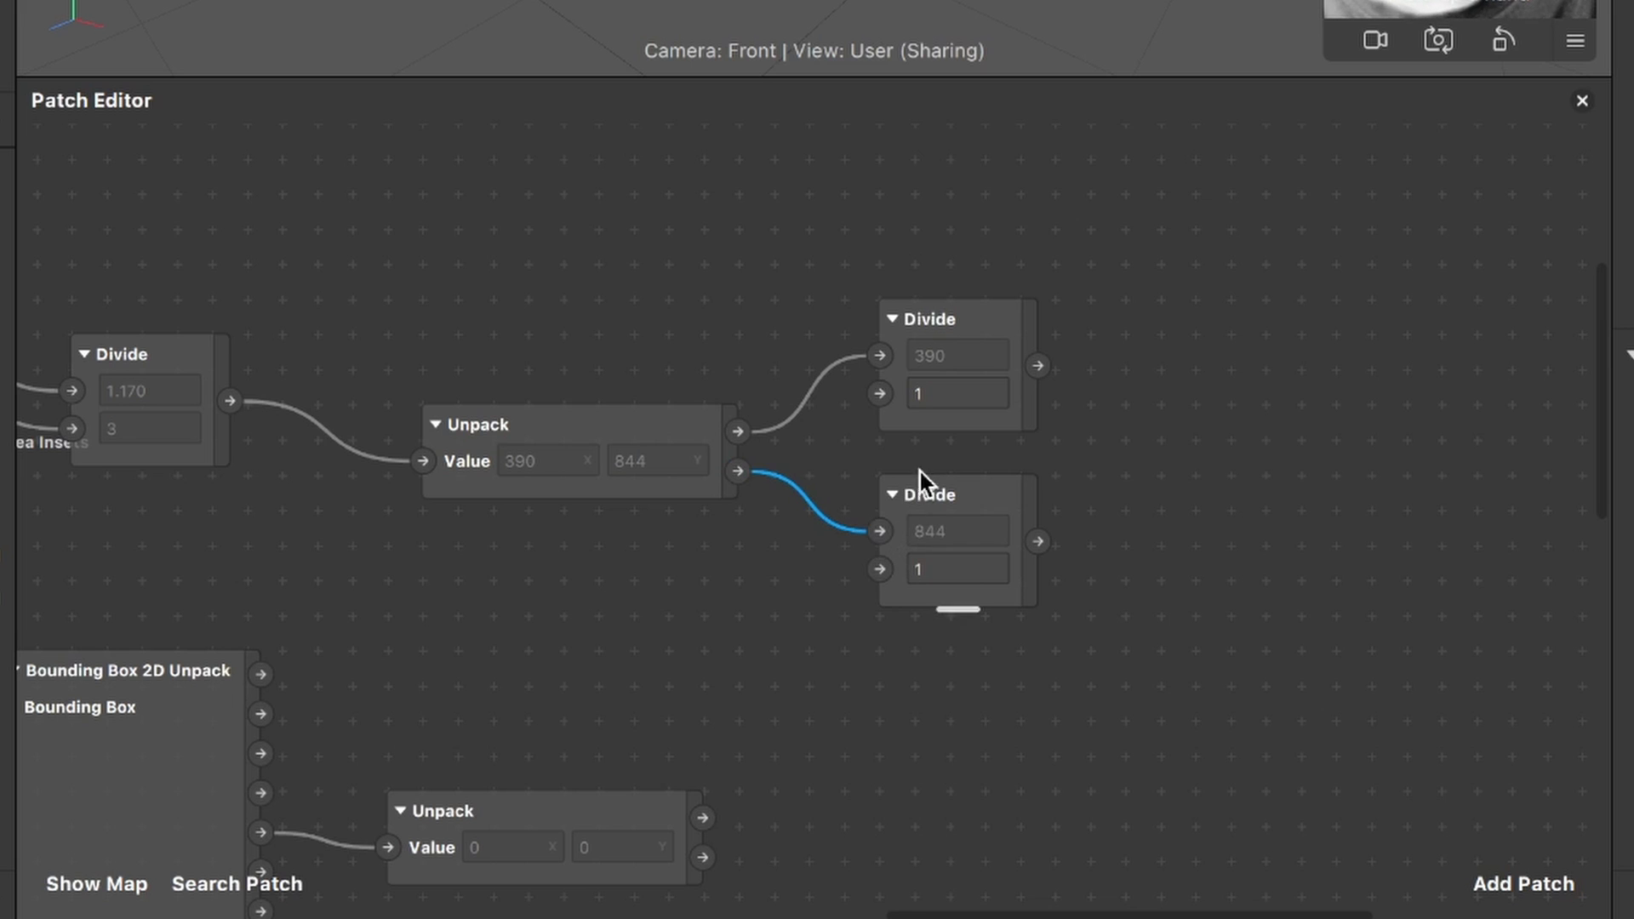
# Set the second value of both stacked Divide patches to 2
pyautogui.scroll(5, 994, 452)
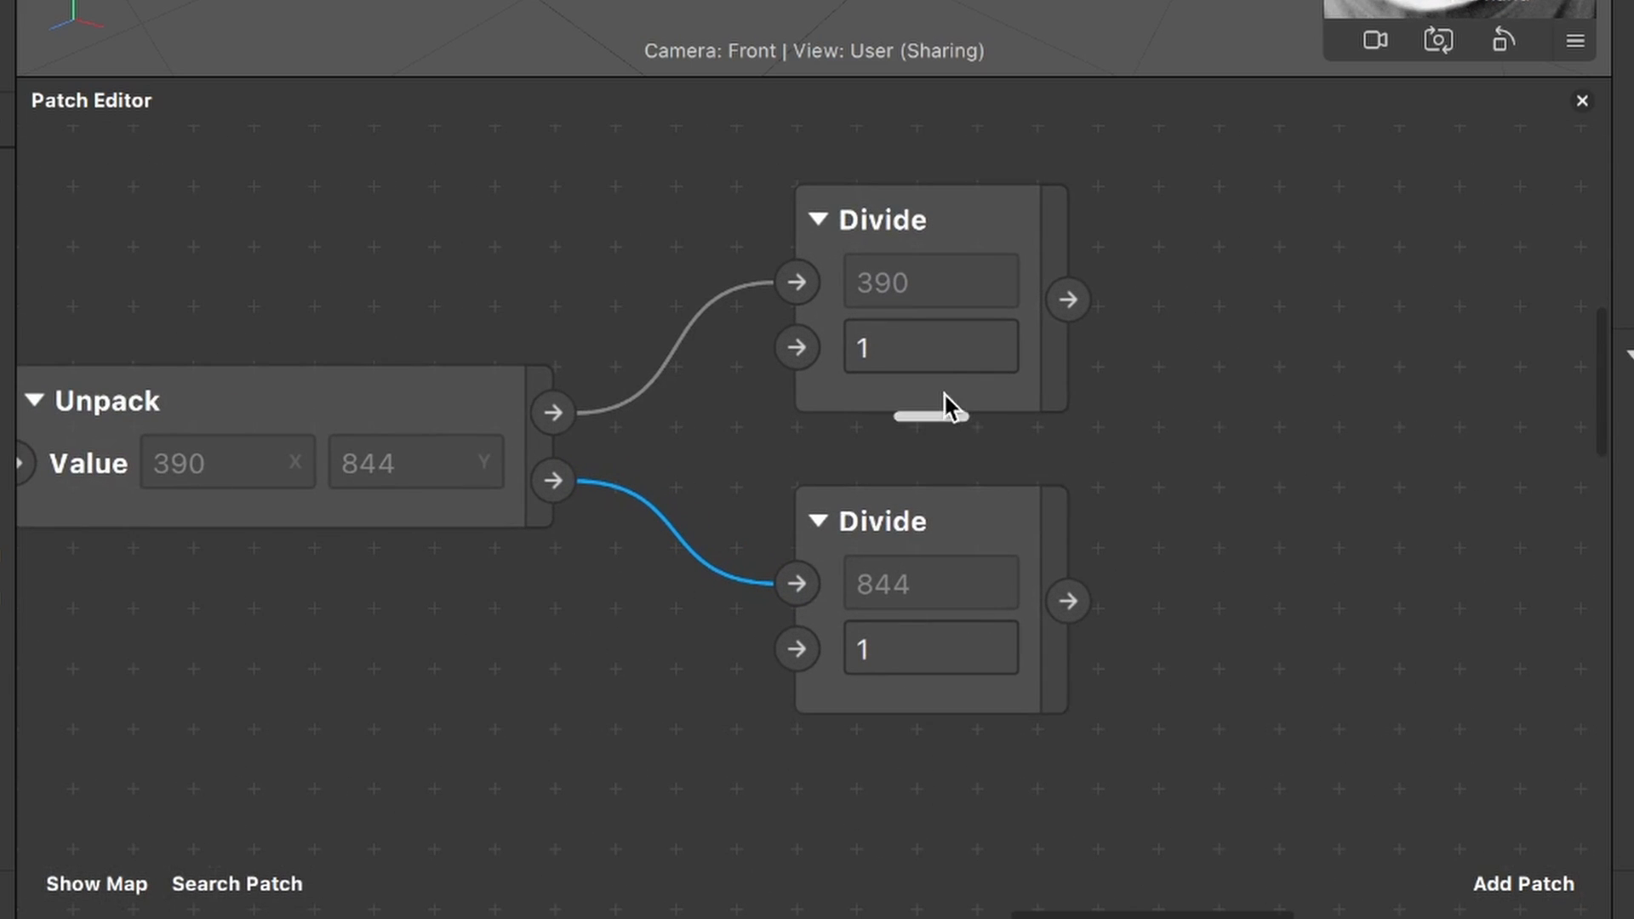
pyautogui.click(888, 351)
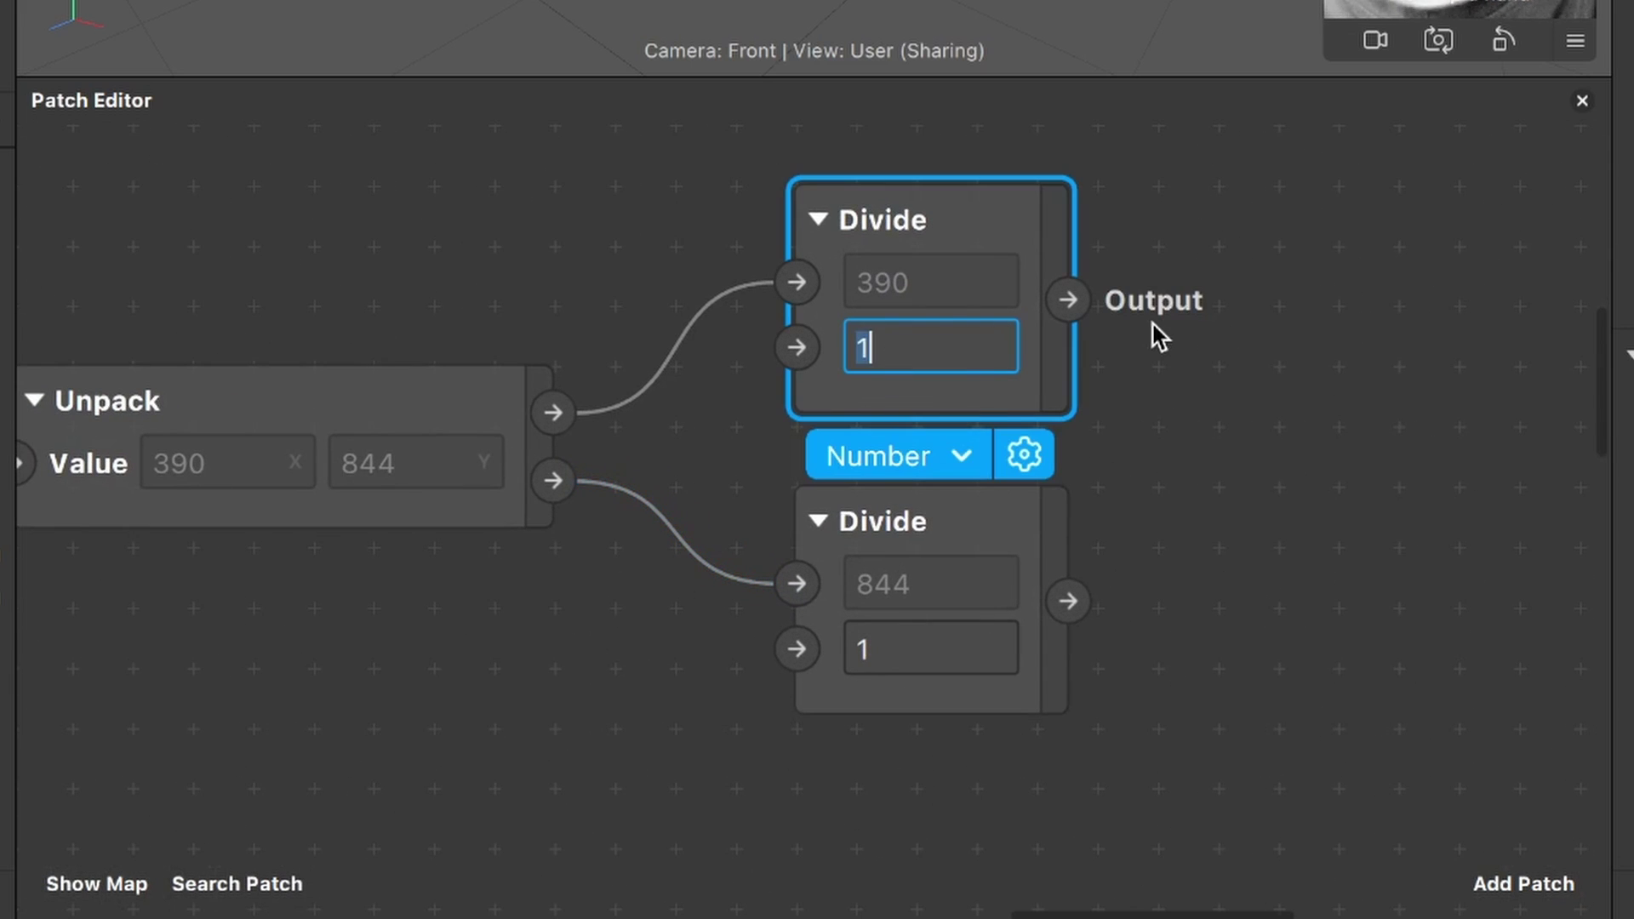
pyautogui.press('BackSpace')
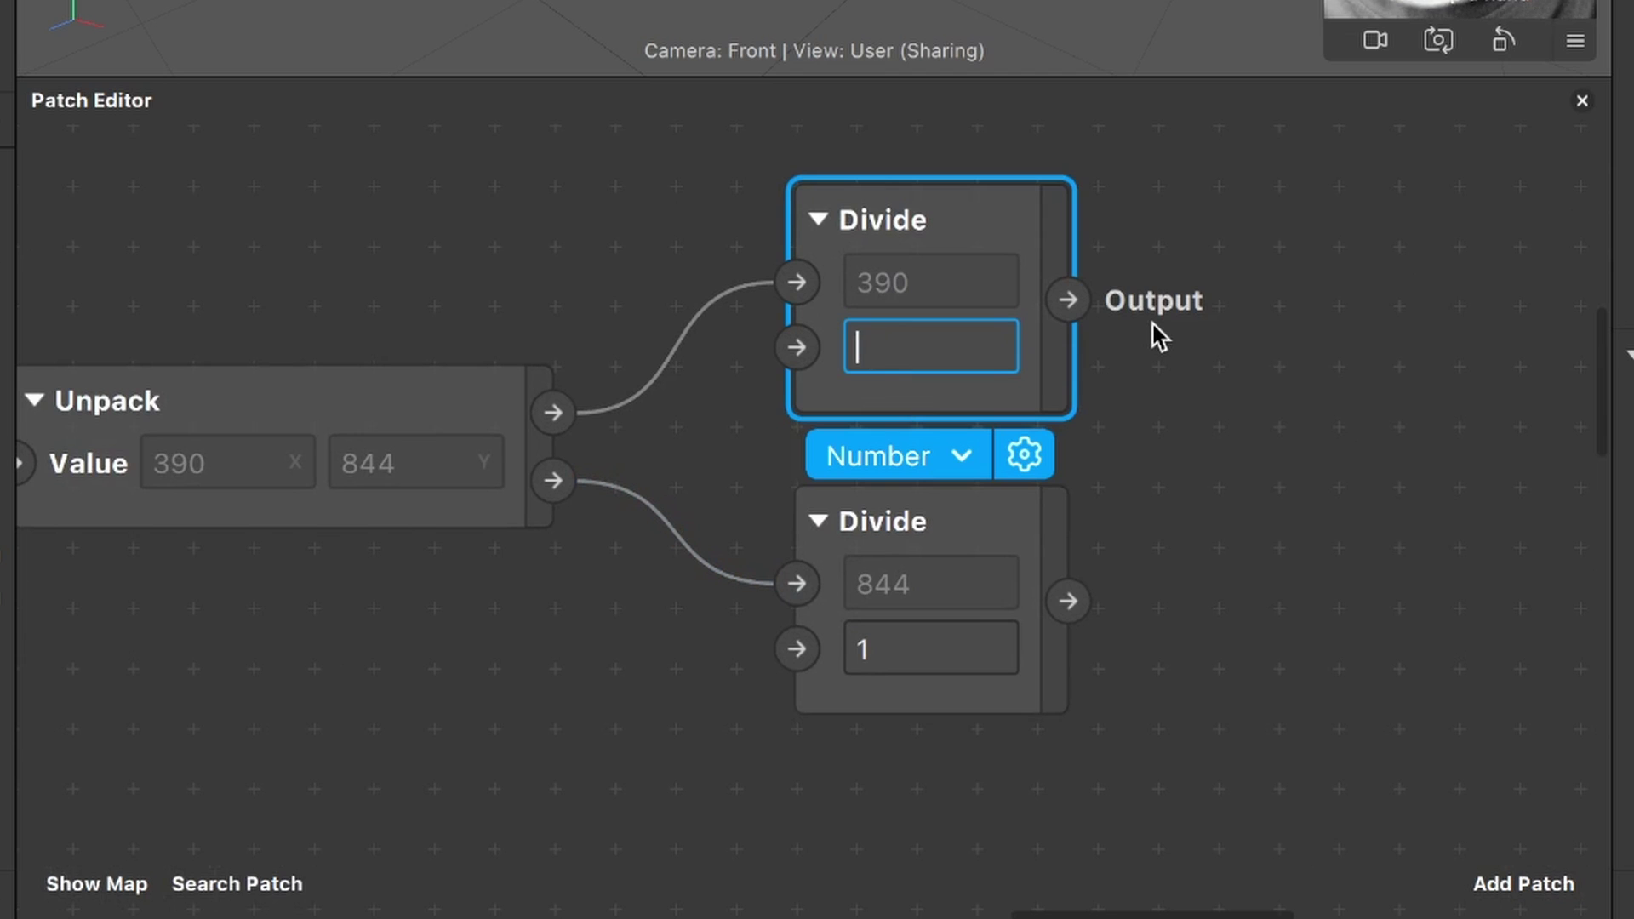
pyautogui.write('2')
pyautogui.press('Return')
pyautogui.click(919, 641)
pyautogui.write('2')
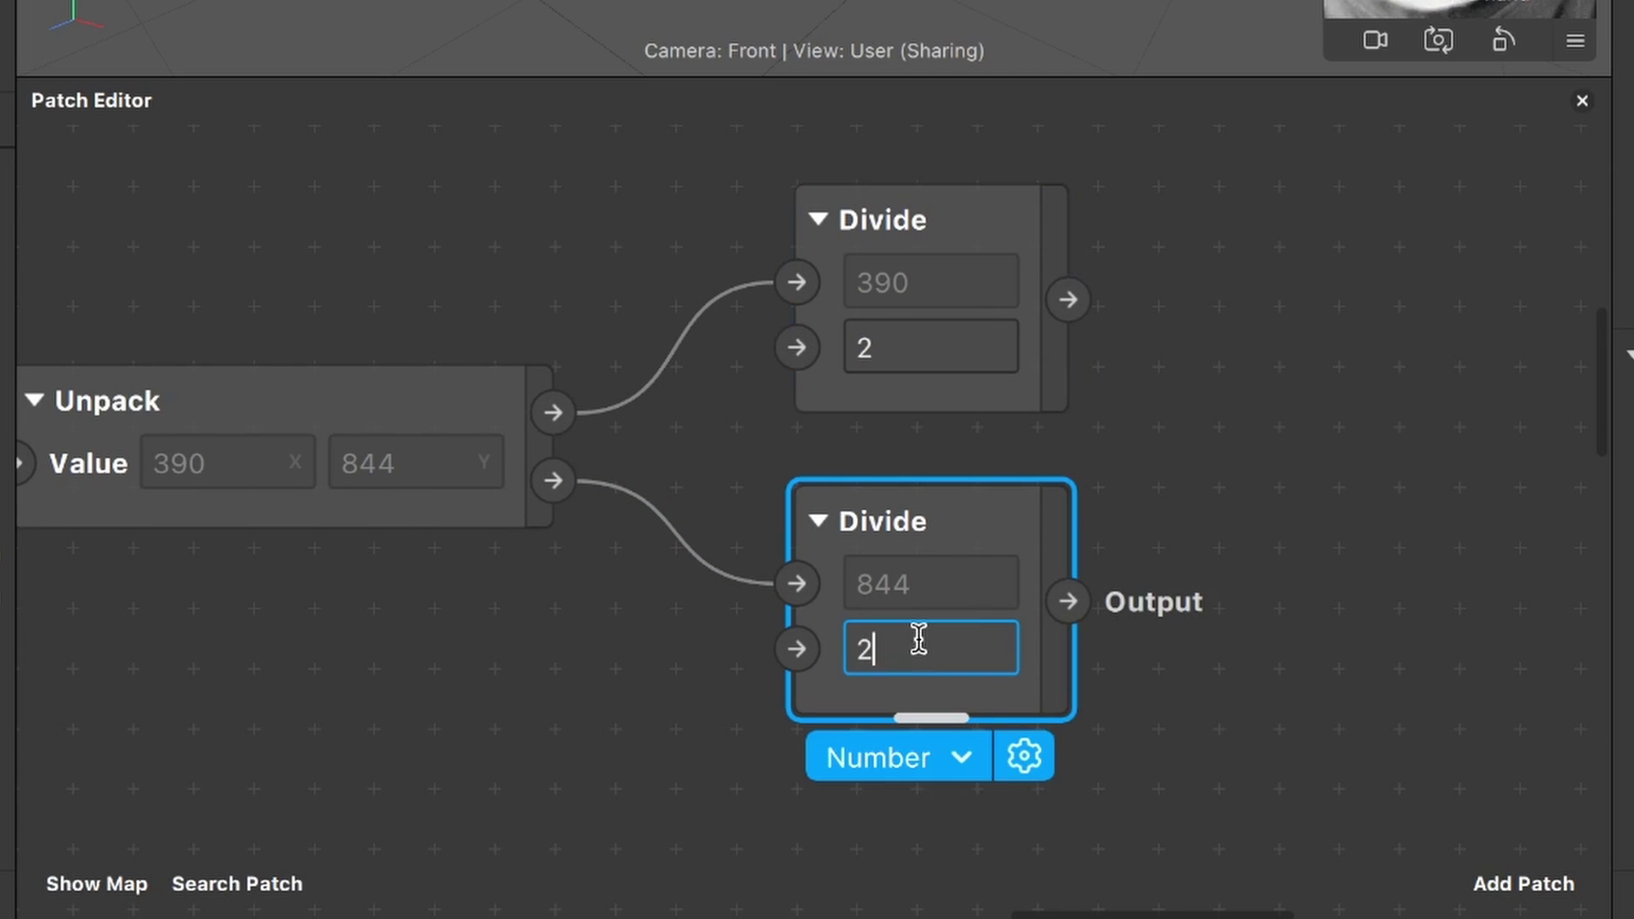
pyautogui.press('Return')
# Add a Subtract patch and place it beyond the two stacked Divide patches
pyautogui.hscroll(5, 1101, 554)
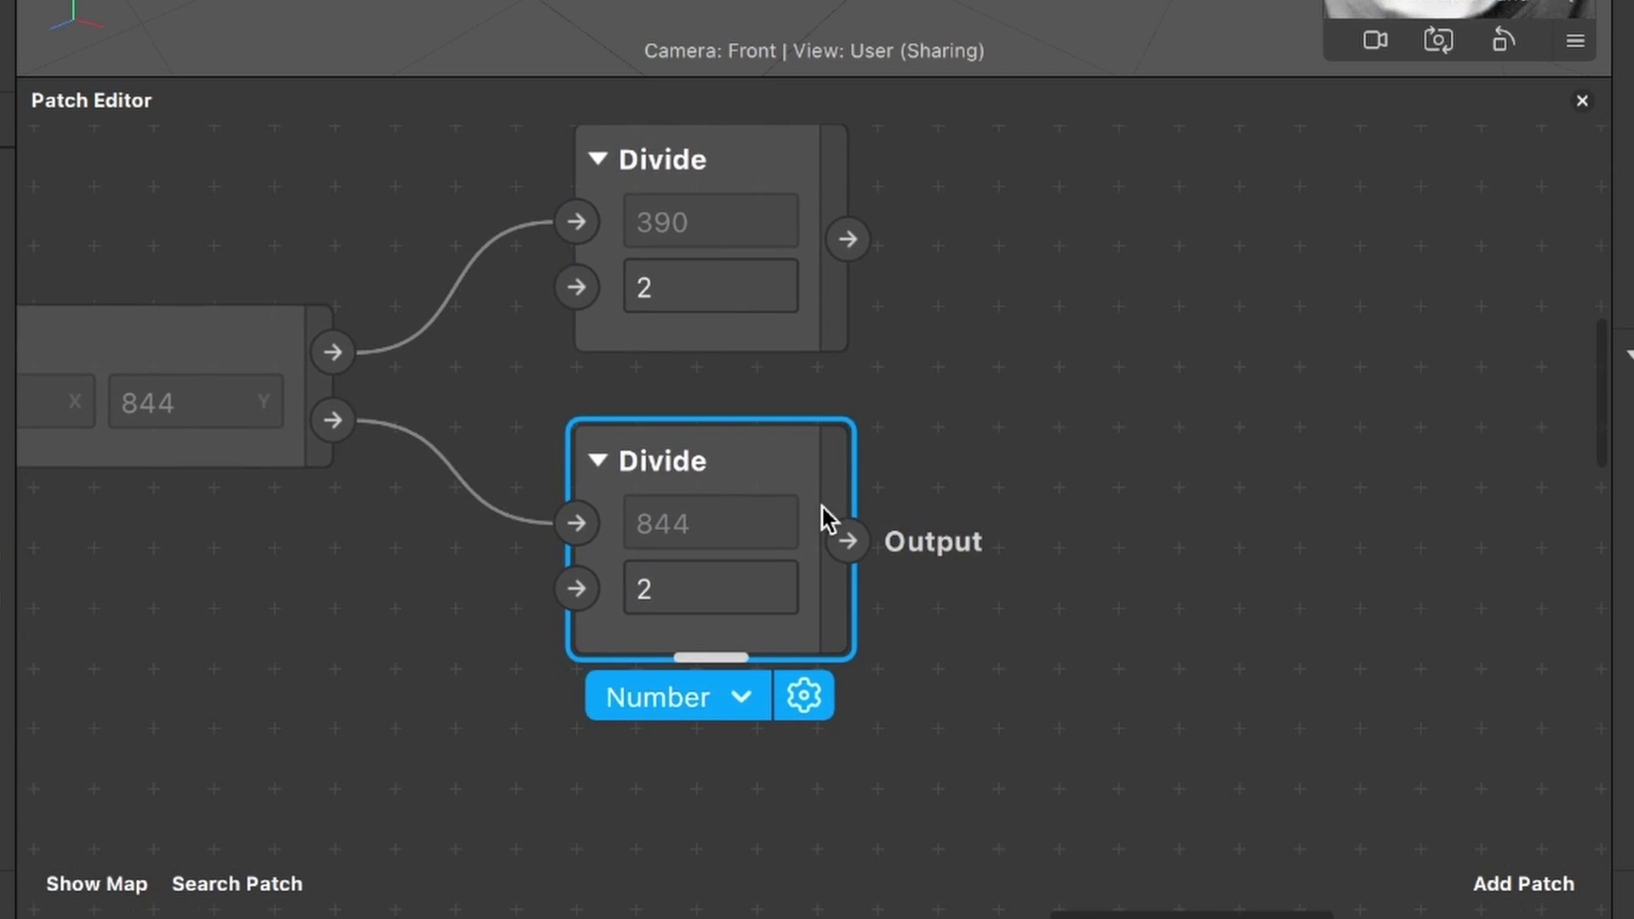
pyautogui.keyDown('ctrl'); pyautogui.scroll(-3, 822, 507); pyautogui.keyUp('ctrl')
pyautogui.scroll(-2, 817, 517)
pyautogui.click(1497, 885)
pyautogui.write('di')
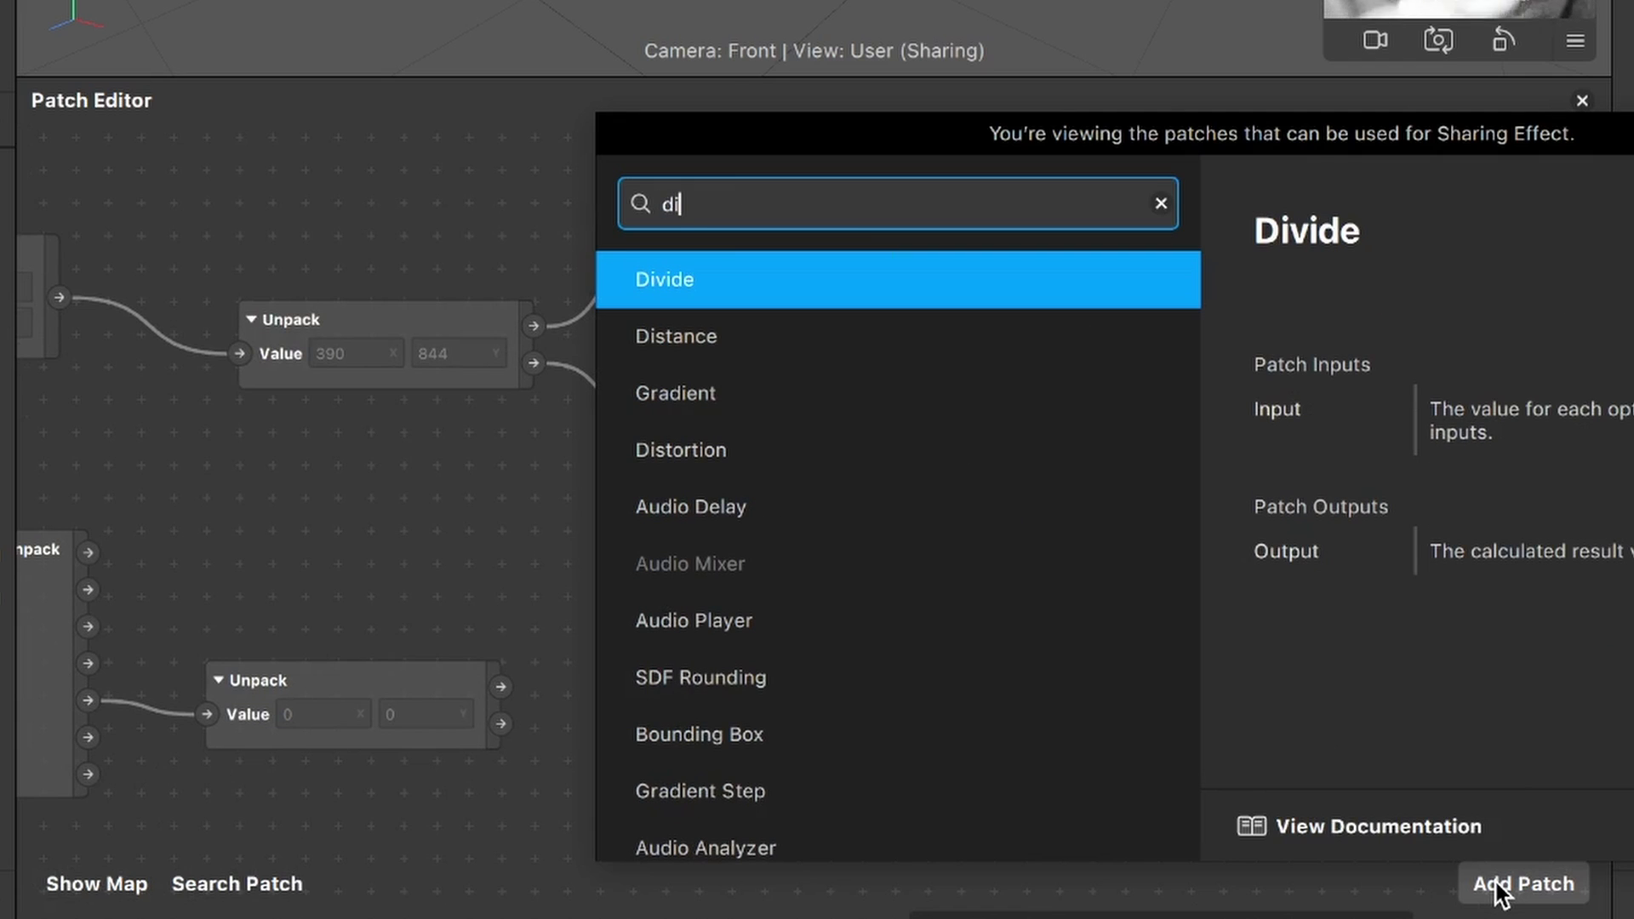
pyautogui.press('BackSpace')
pyautogui.press('BackSpace')
pyautogui.write('sub')
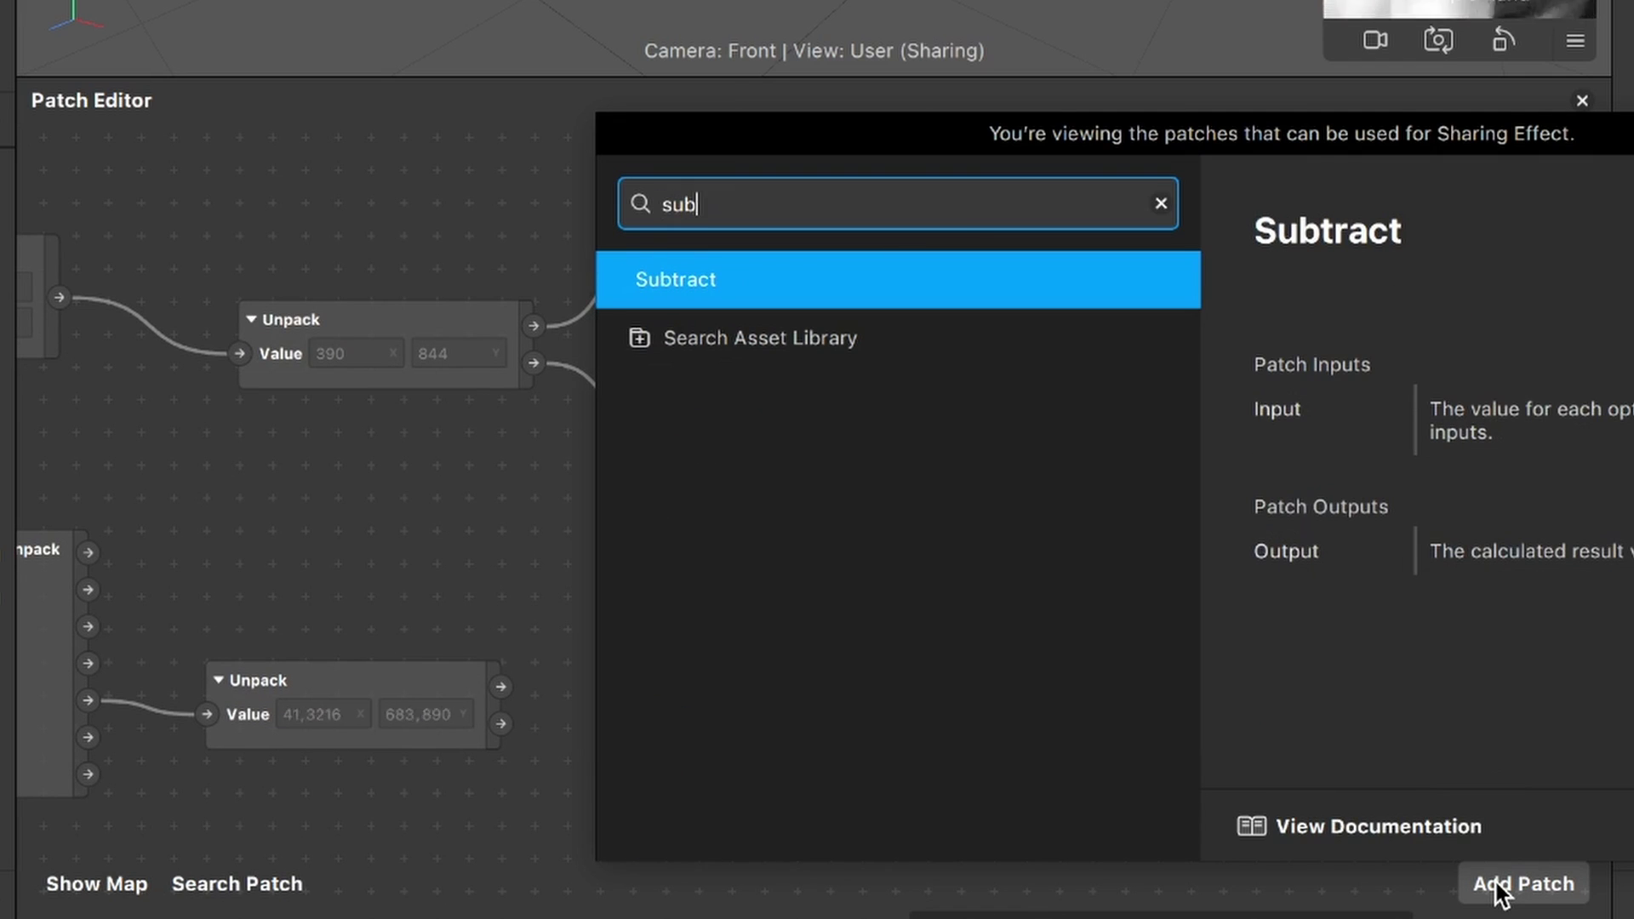
pyautogui.press('Return')
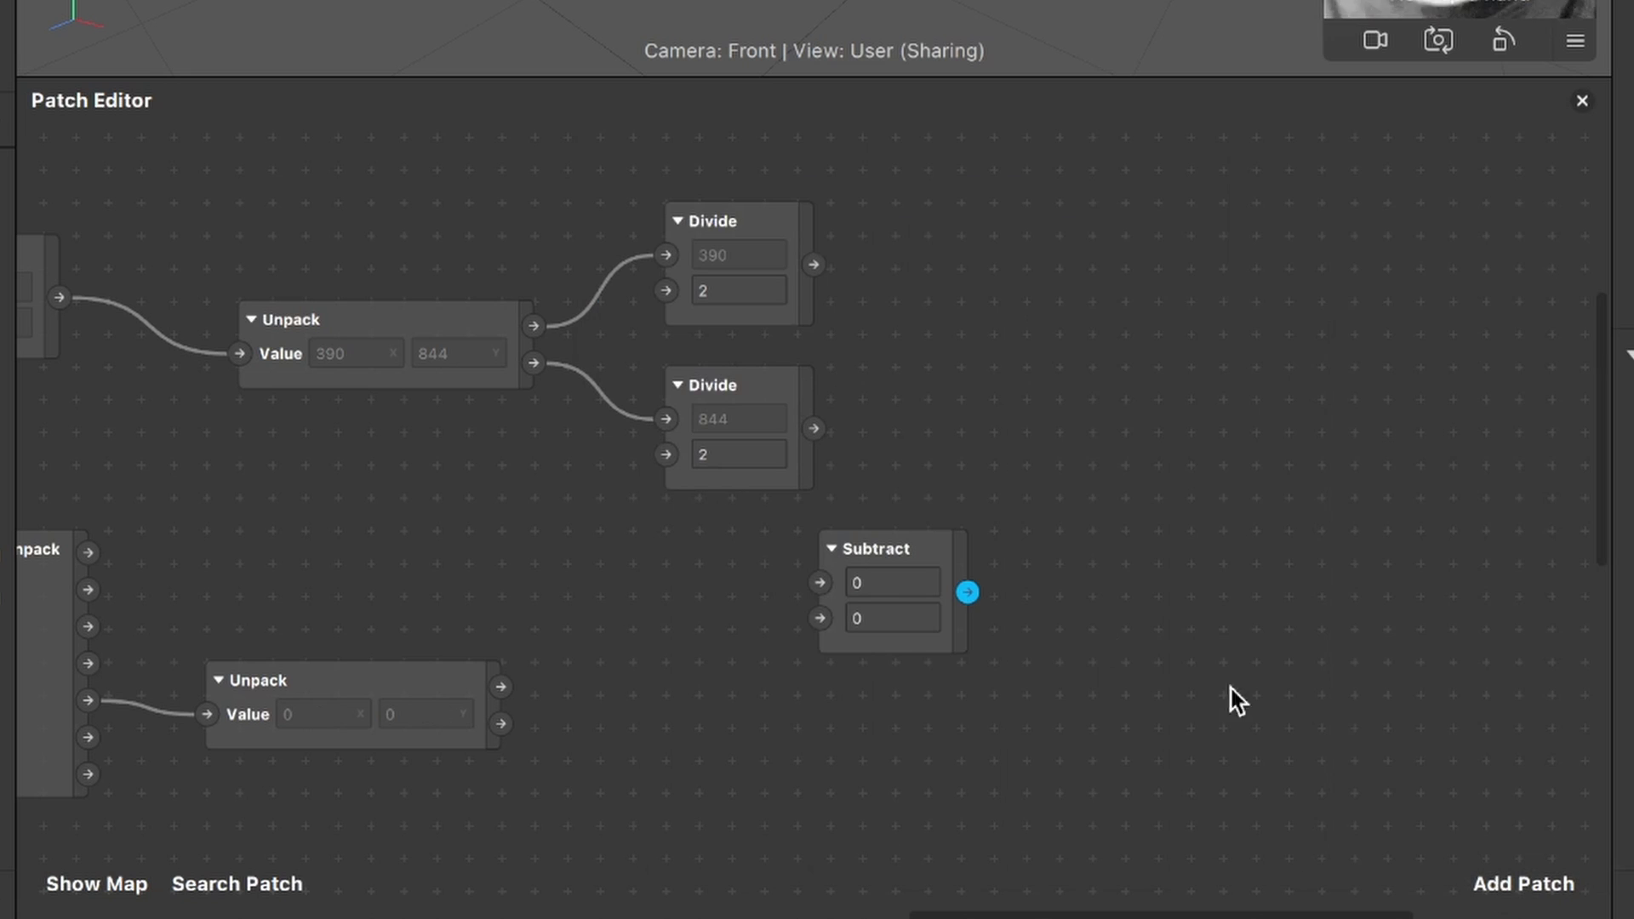
pyautogui.moveTo(977, 522); pyautogui.dragTo(1125, 393)
# Duplicate the Subtract patch and place the copy below the original
pyautogui.press('super+c')
pyautogui.press('super+v')
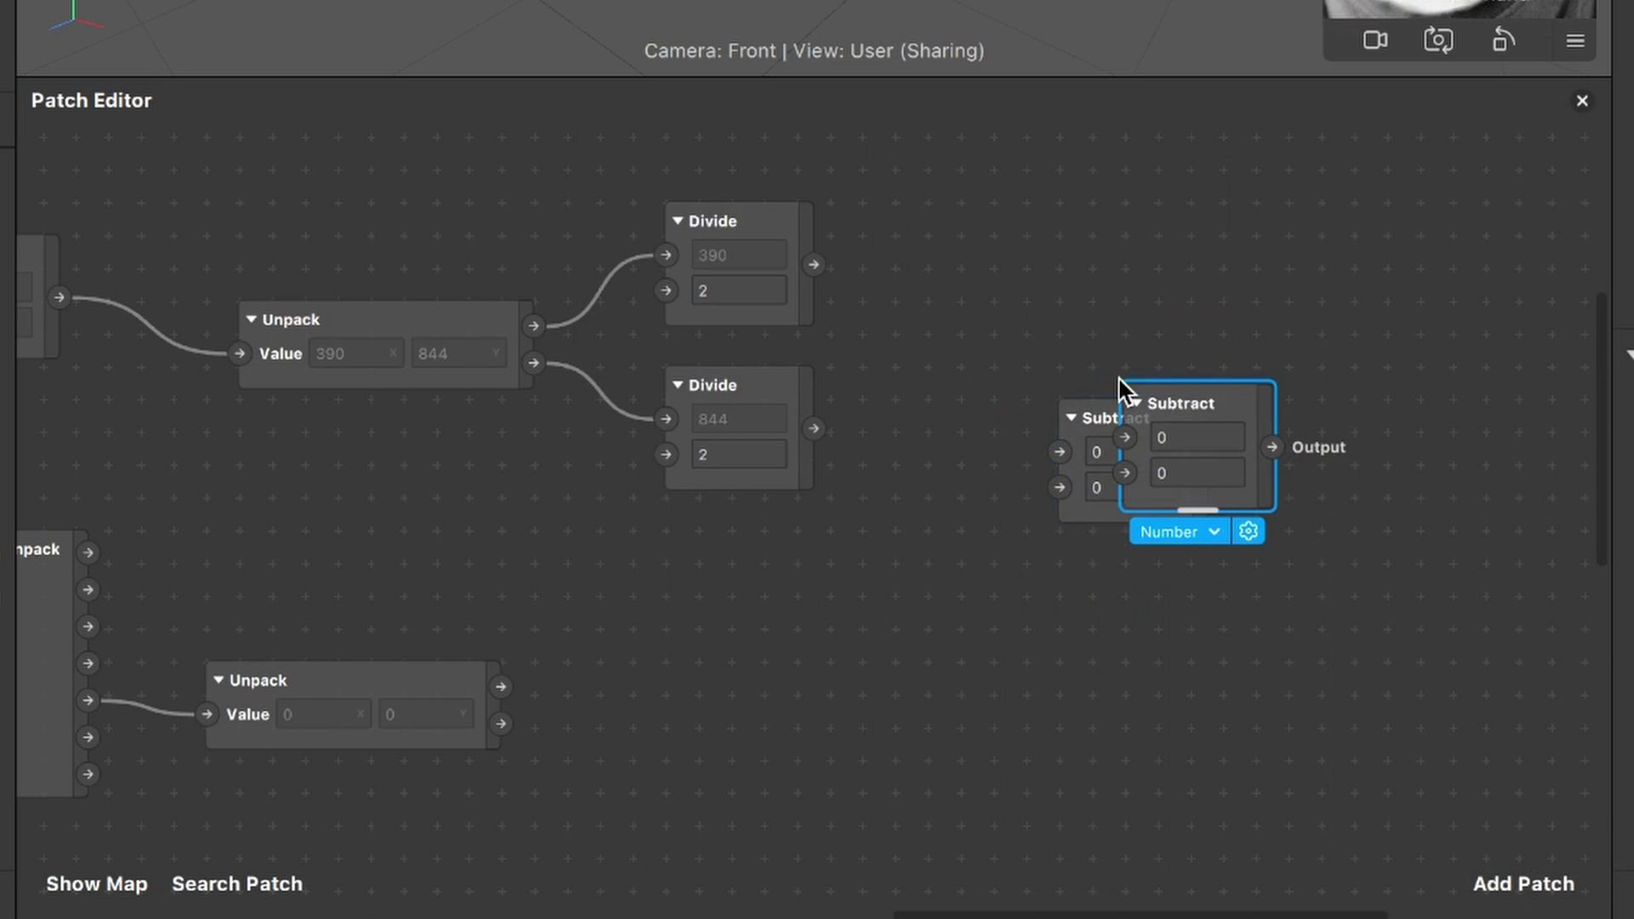
pyautogui.scroll(-3, 1119, 391)
pyautogui.moveTo(1159, 272); pyautogui.dragTo(1127, 522)
pyautogui.scroll(2, 992, 477)
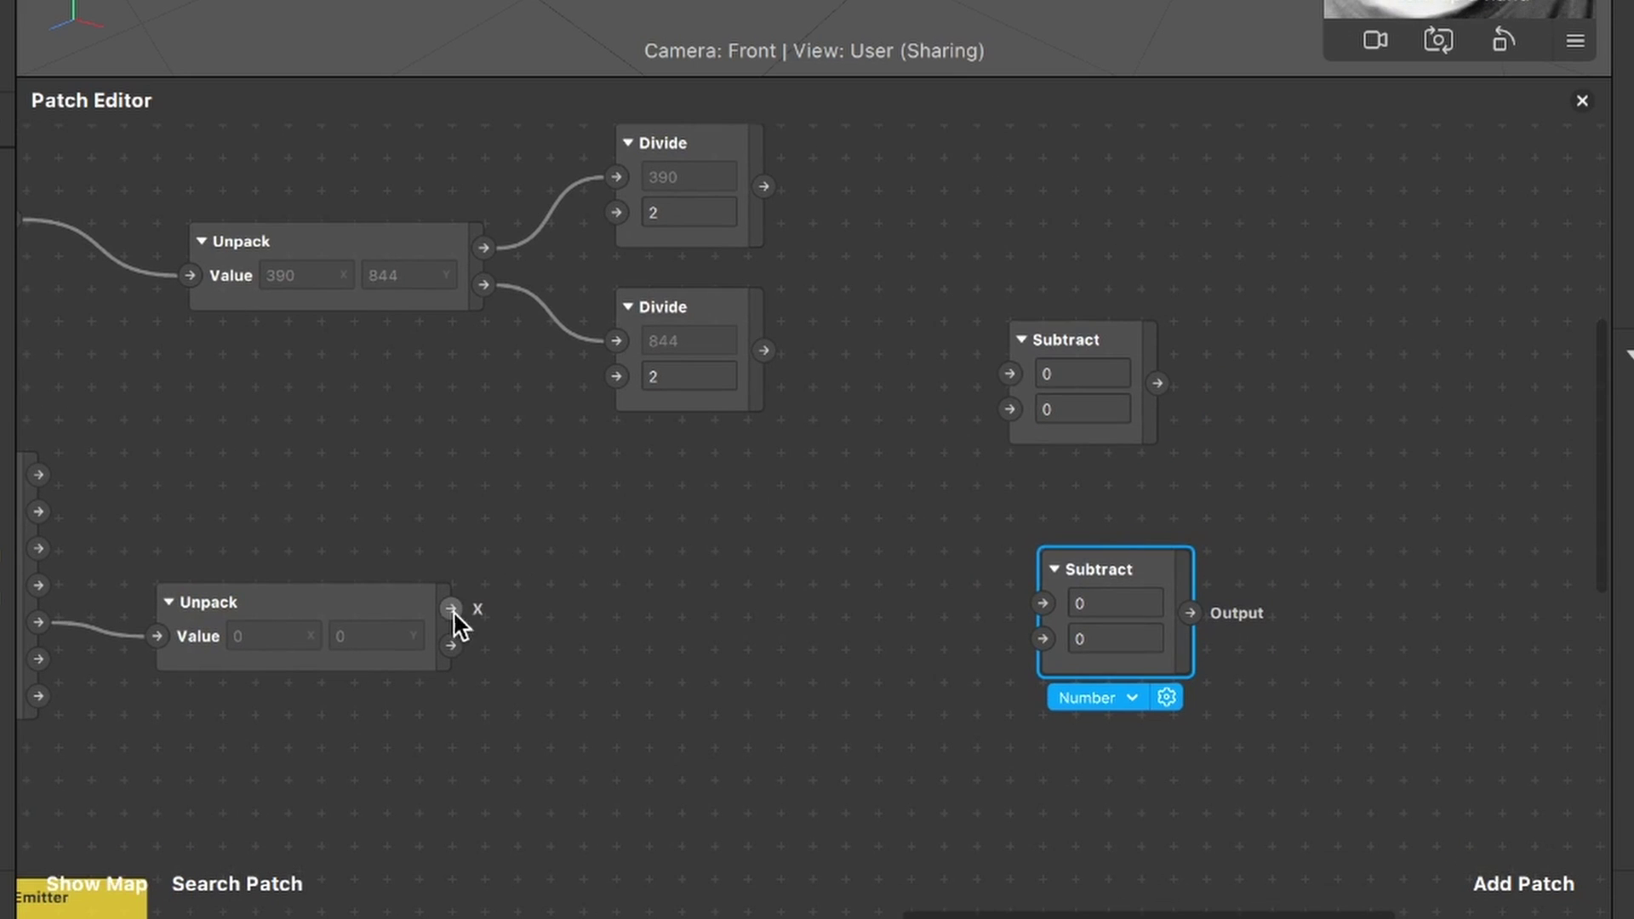
# Connect the bounding box Center Unpack's X output to the upper Subtract's first input and its Y output to the lower Subtract's first input
pyautogui.hscroll(-5, 449, 618)
pyautogui.moveTo(711, 561); pyautogui.dragTo(764, 542)
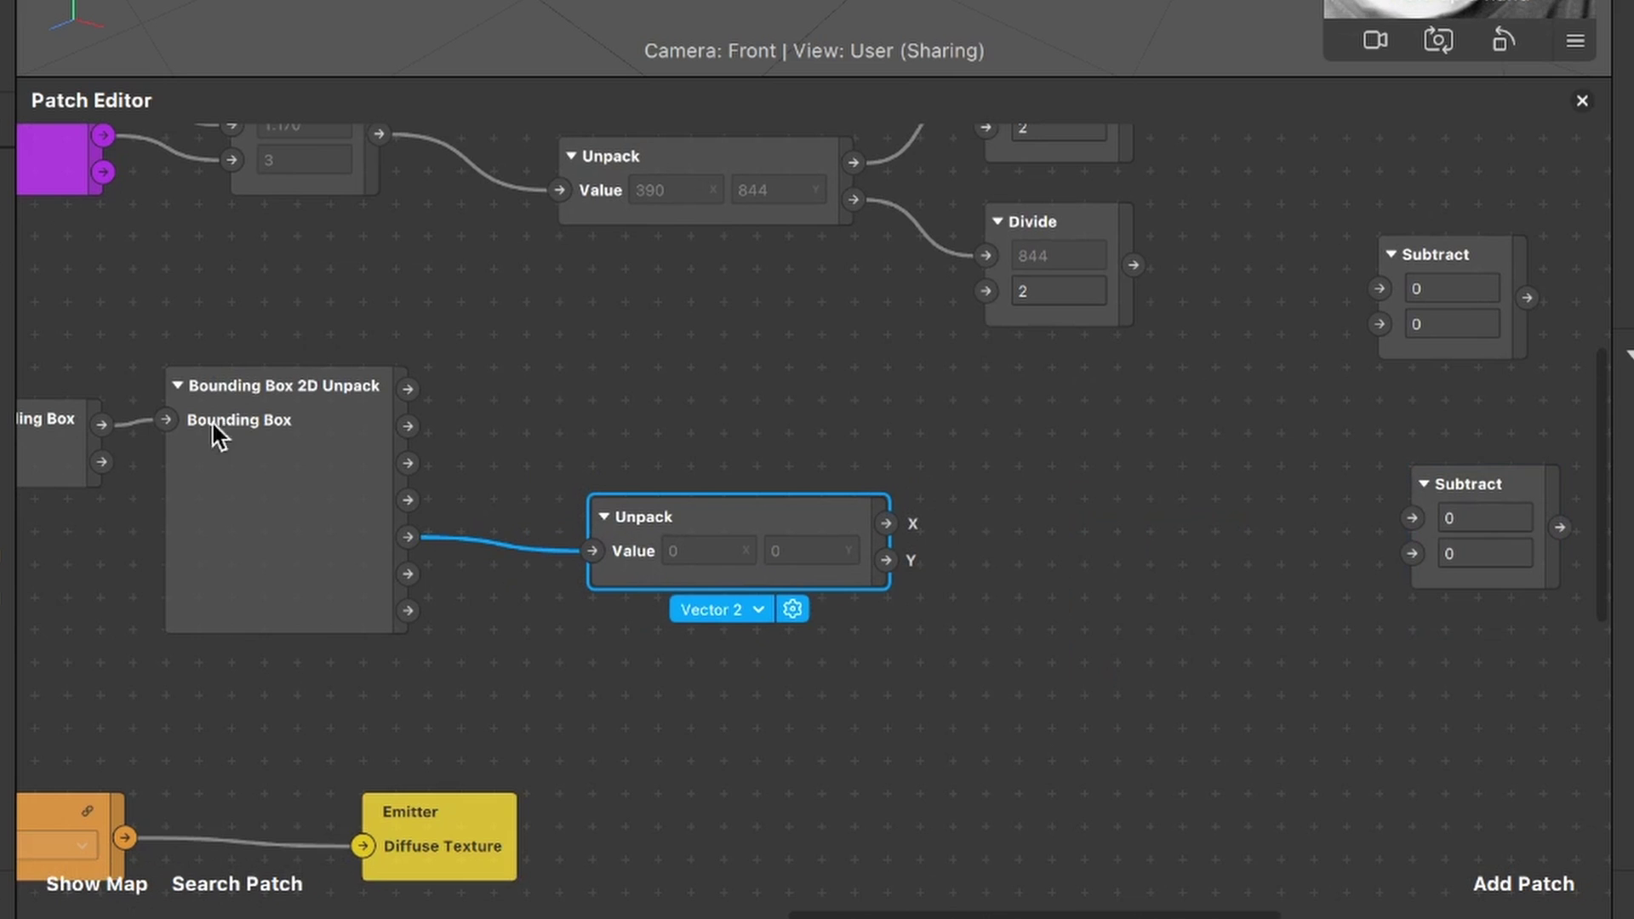
pyautogui.hscroll(5, 609, 482)
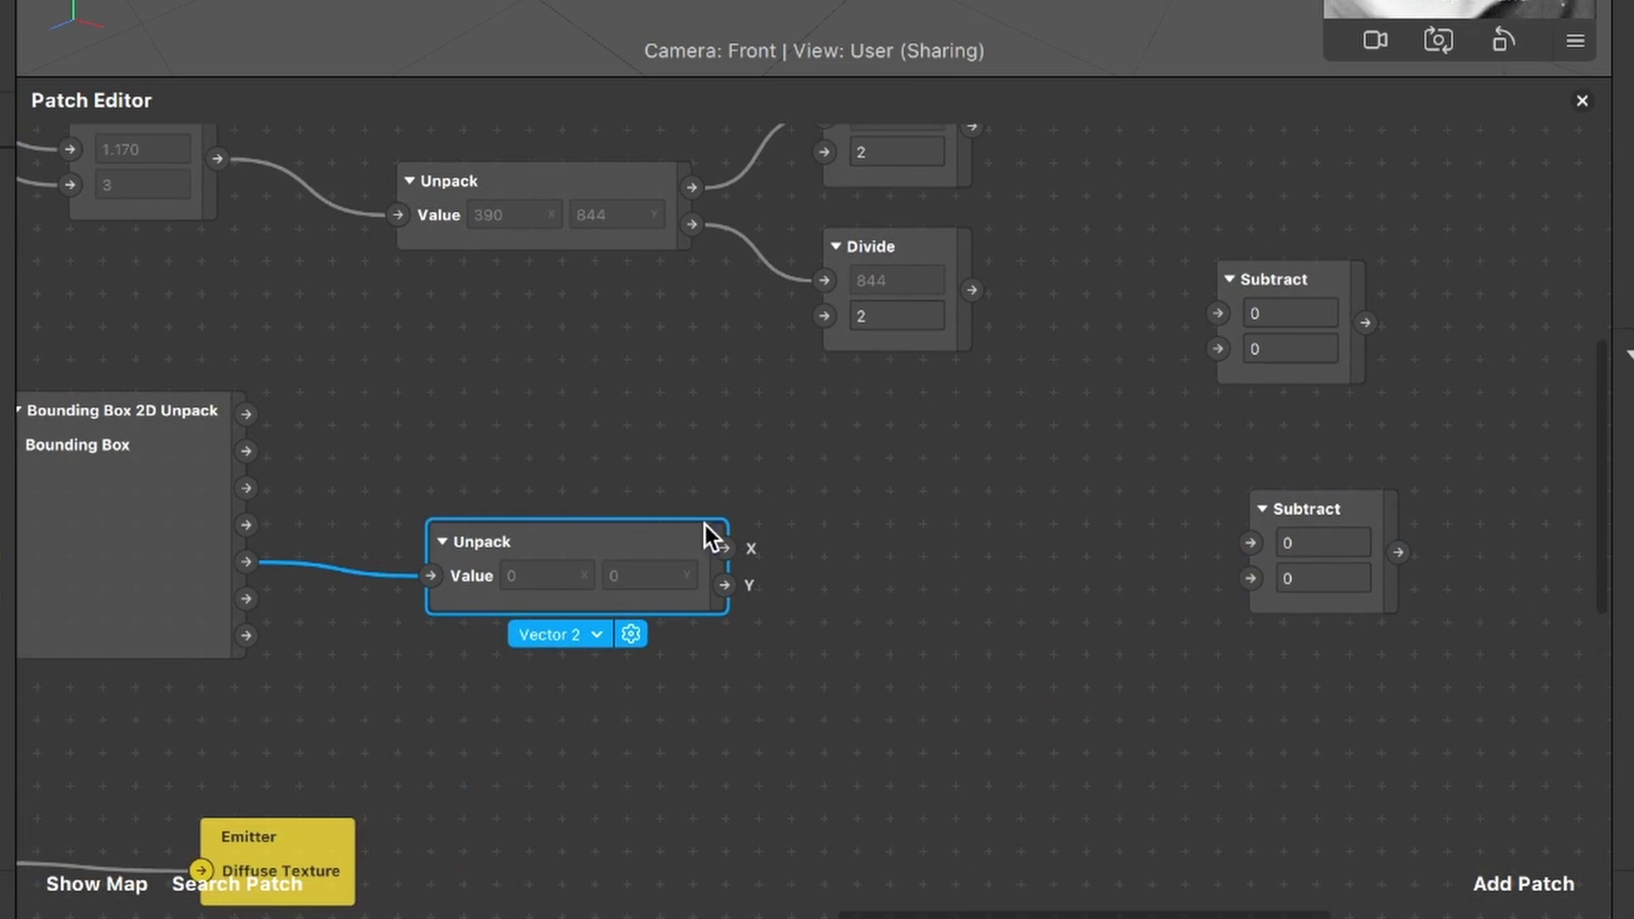
pyautogui.moveTo(734, 549); pyautogui.dragTo(1218, 313)
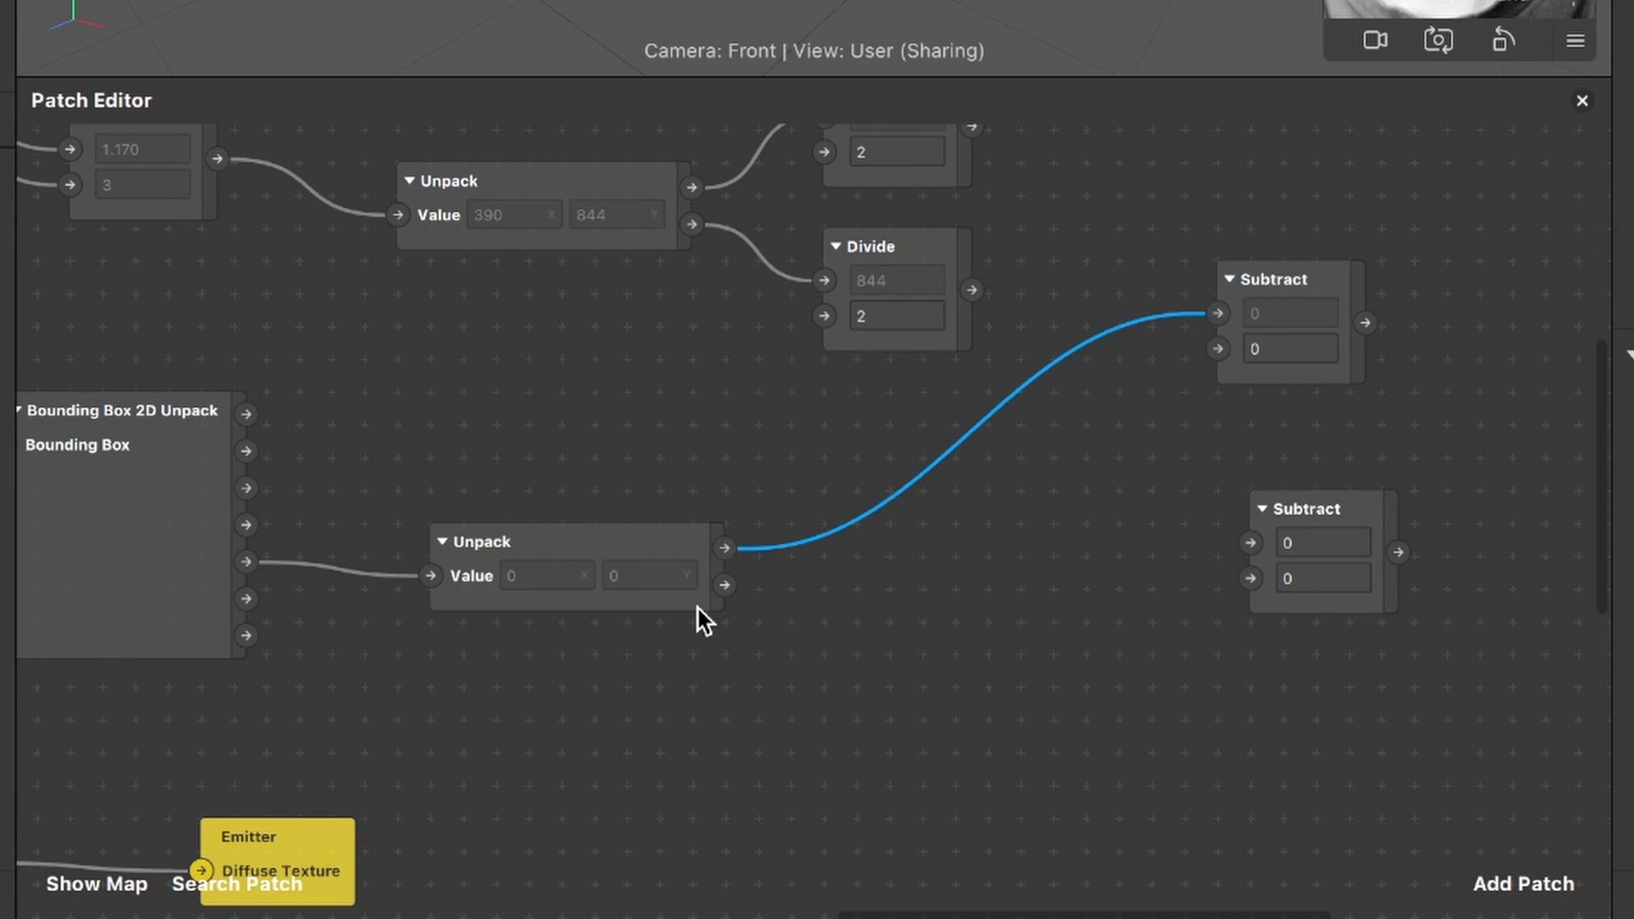
pyautogui.moveTo(724, 585); pyautogui.dragTo(1250, 542)
pyautogui.scroll(3, 1223, 430)
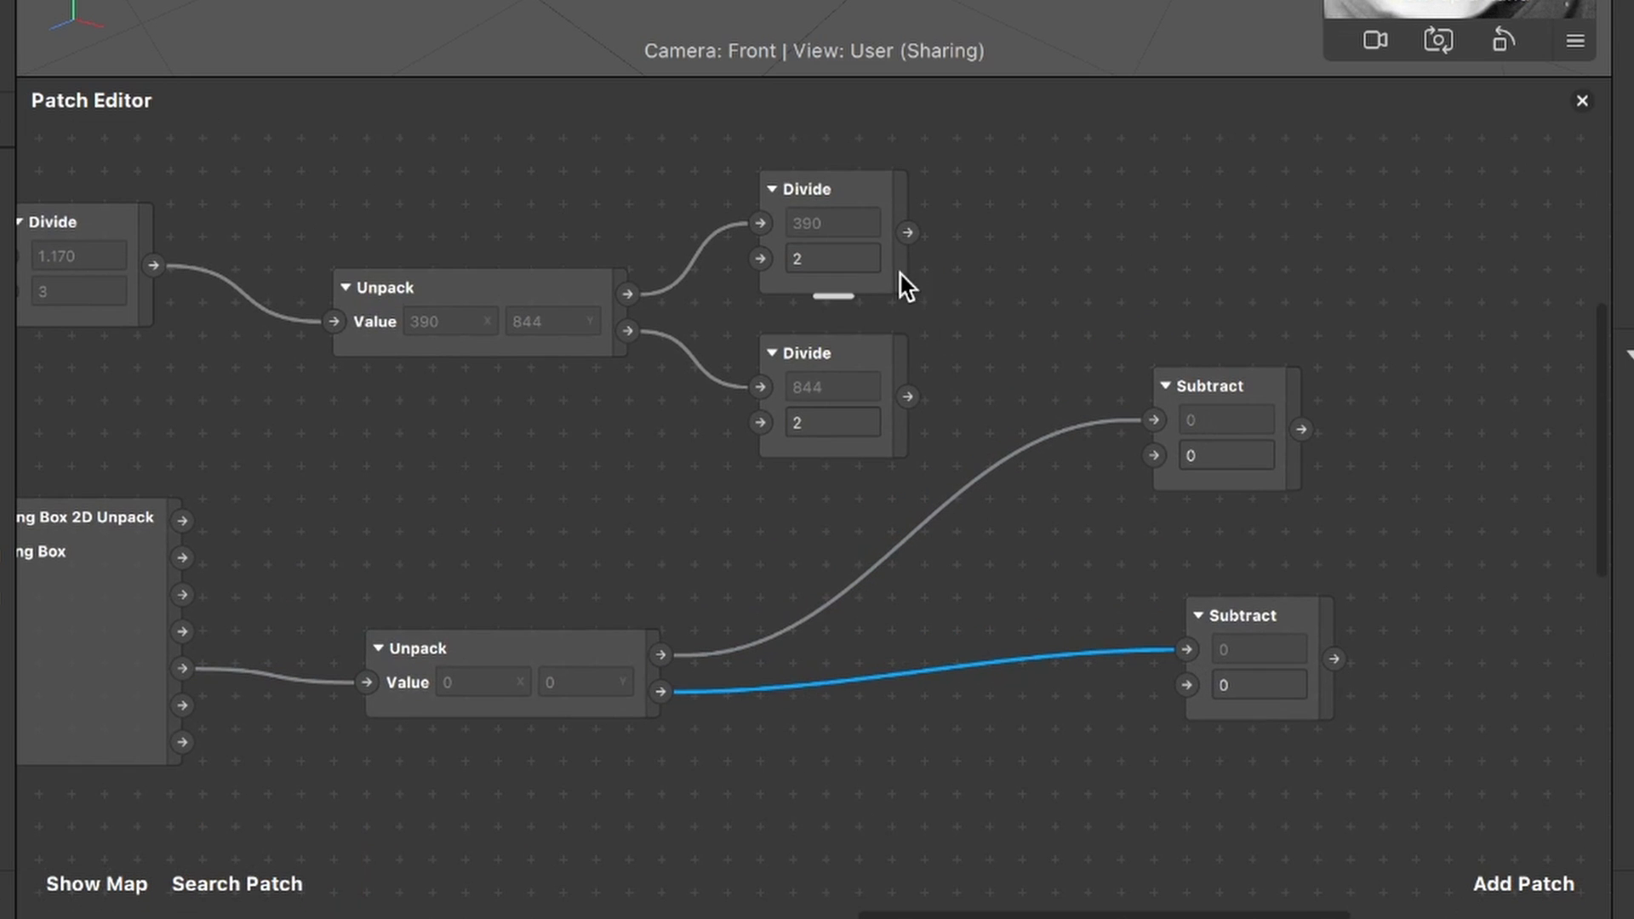
# Connect the upper Divide's output to the upper Subtract's second input and the lower Divide's output to the lower Subtract's second input
pyautogui.hscroll(-4, 868, 321)
pyautogui.hscroll(4, 906, 257)
pyautogui.scroll(-1, 906, 257)
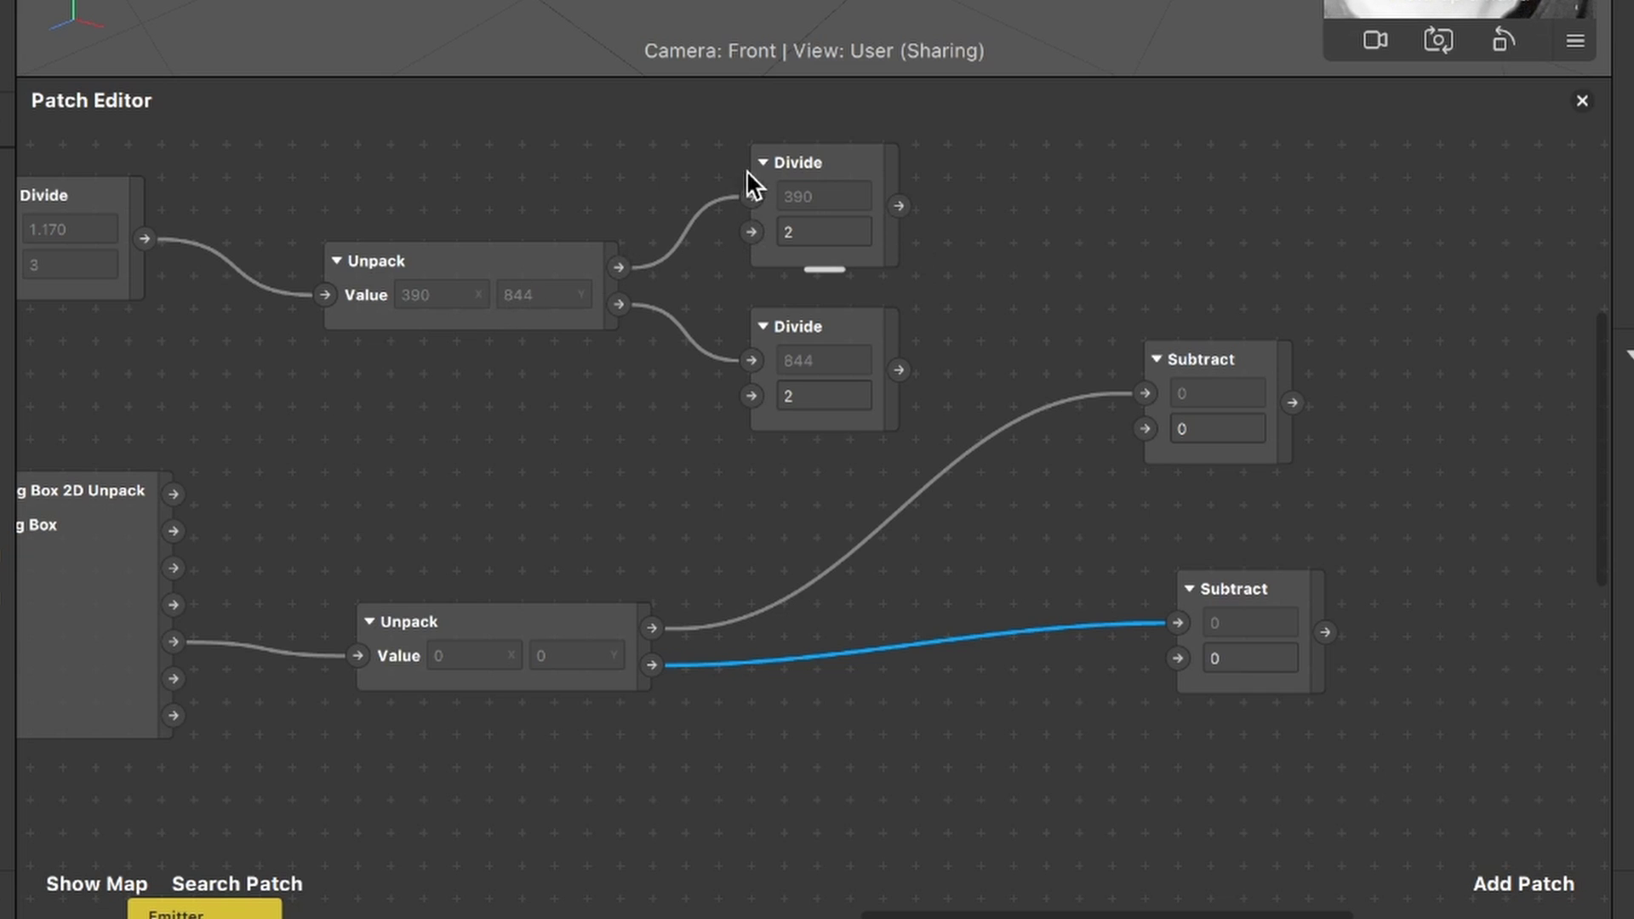
pyautogui.moveTo(898, 205); pyautogui.dragTo(1145, 429)
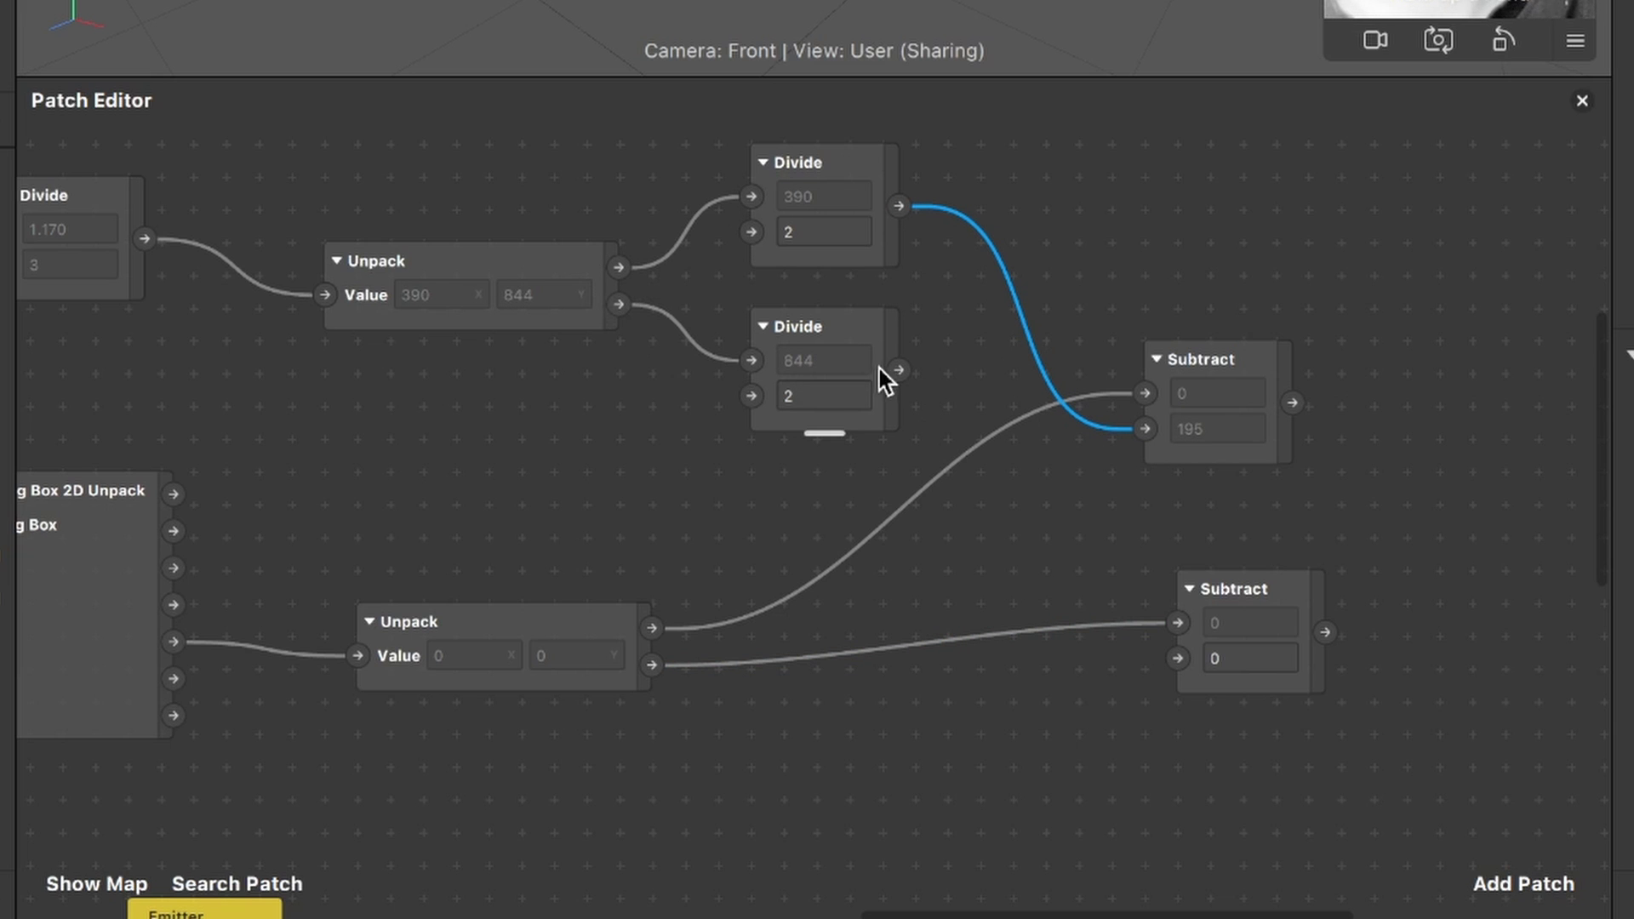
pyautogui.moveTo(898, 370); pyautogui.dragTo(1173, 666)
# Add a Multiply patch and place it beside the lower Subtract patch
pyautogui.hscroll(10, 1174, 674)
pyautogui.scroll(-2, 1174, 675)
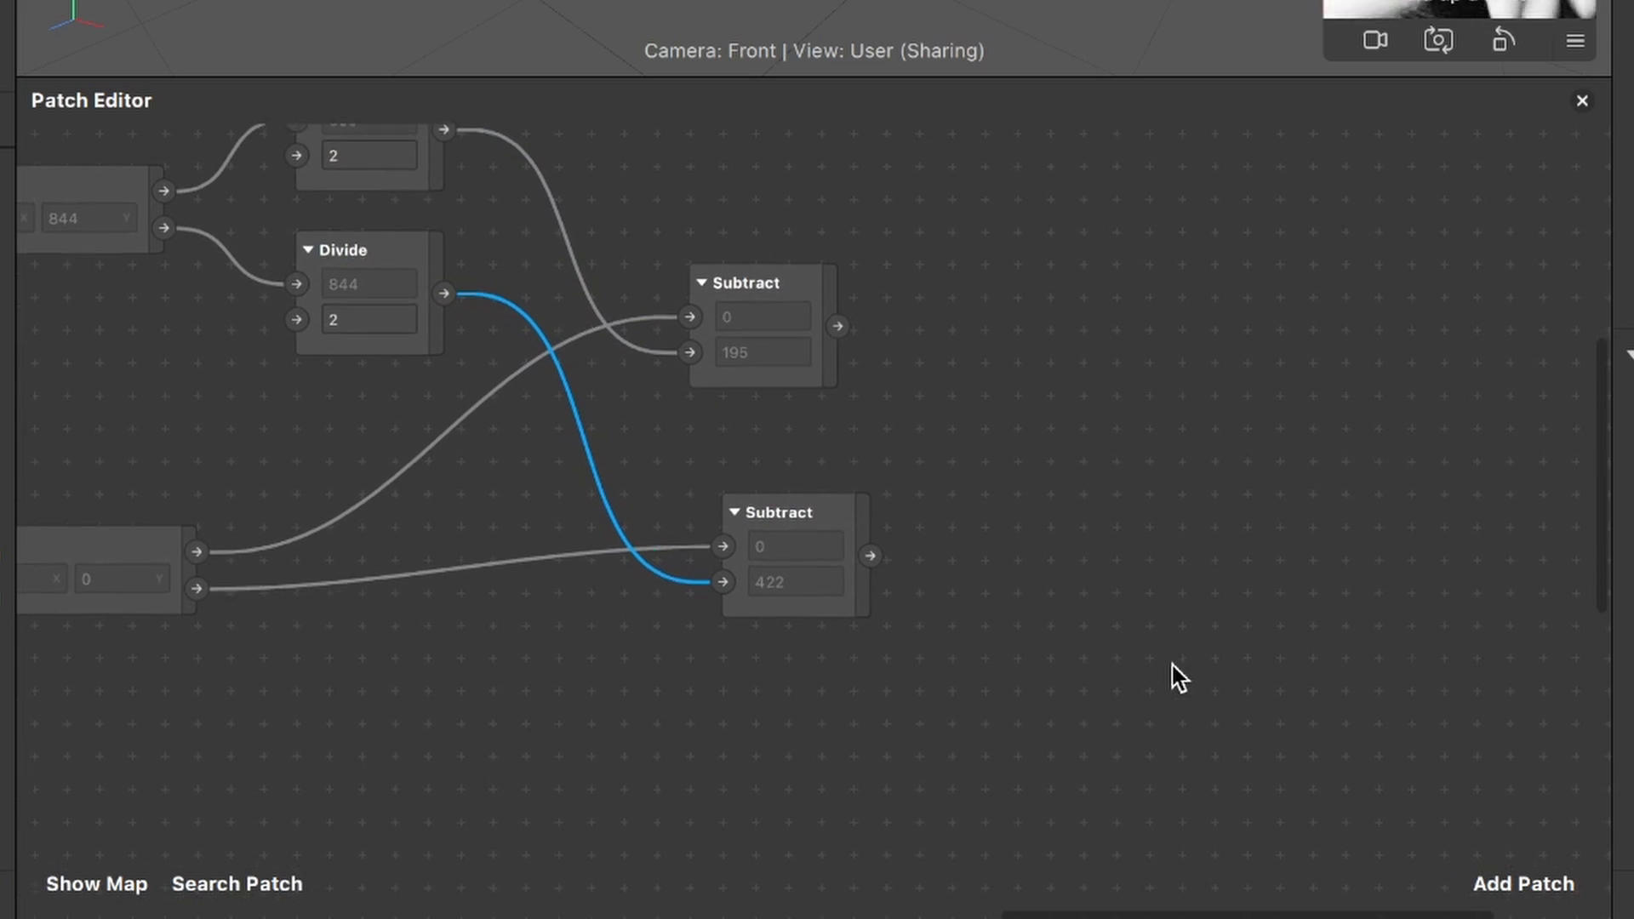
pyautogui.click(1510, 871)
pyautogui.write('mul')
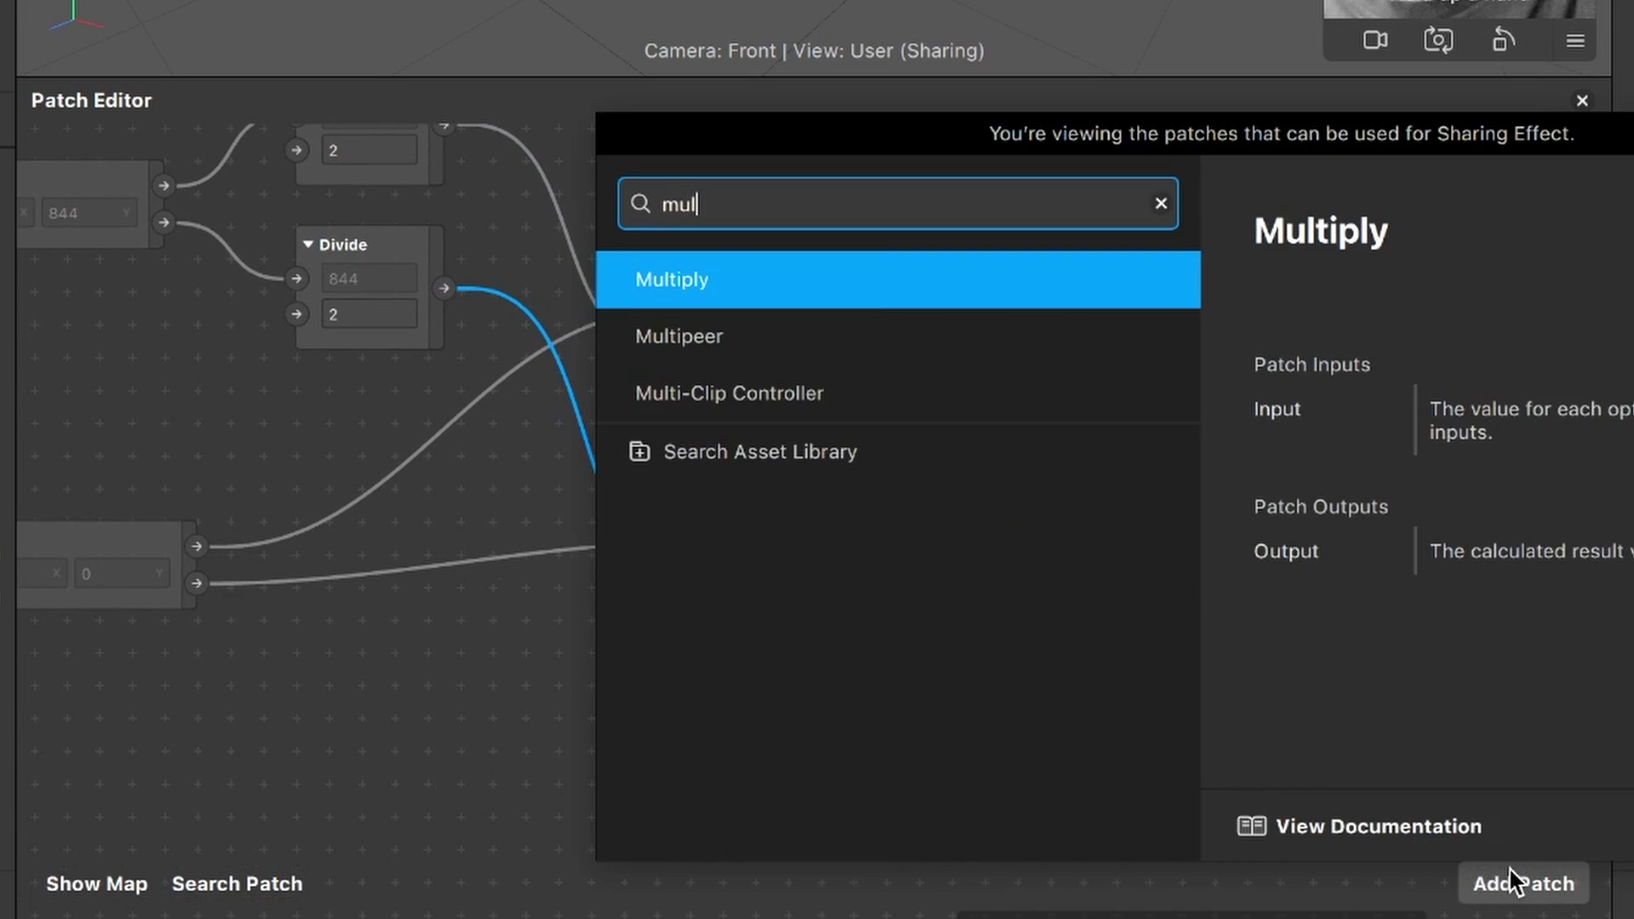
pyautogui.press('Return')
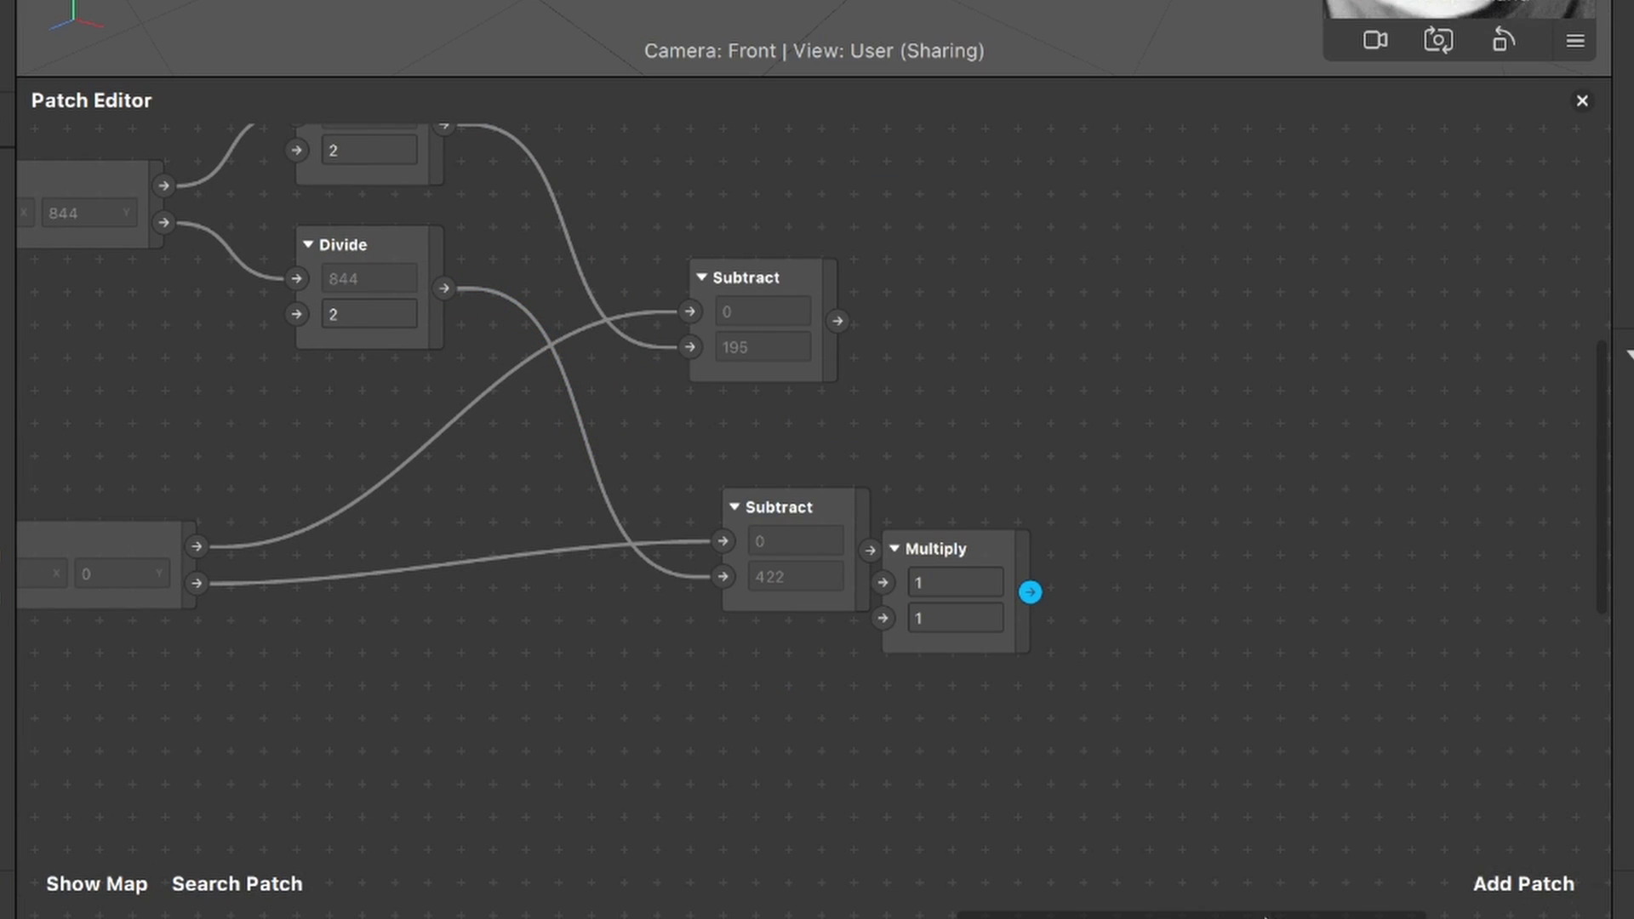
pyautogui.moveTo(987, 554); pyautogui.dragTo(1050, 545)
# Set the Multiply patch's second value to -1 and connect the lower Subtract's output to its first input
pyautogui.click(1036, 600)
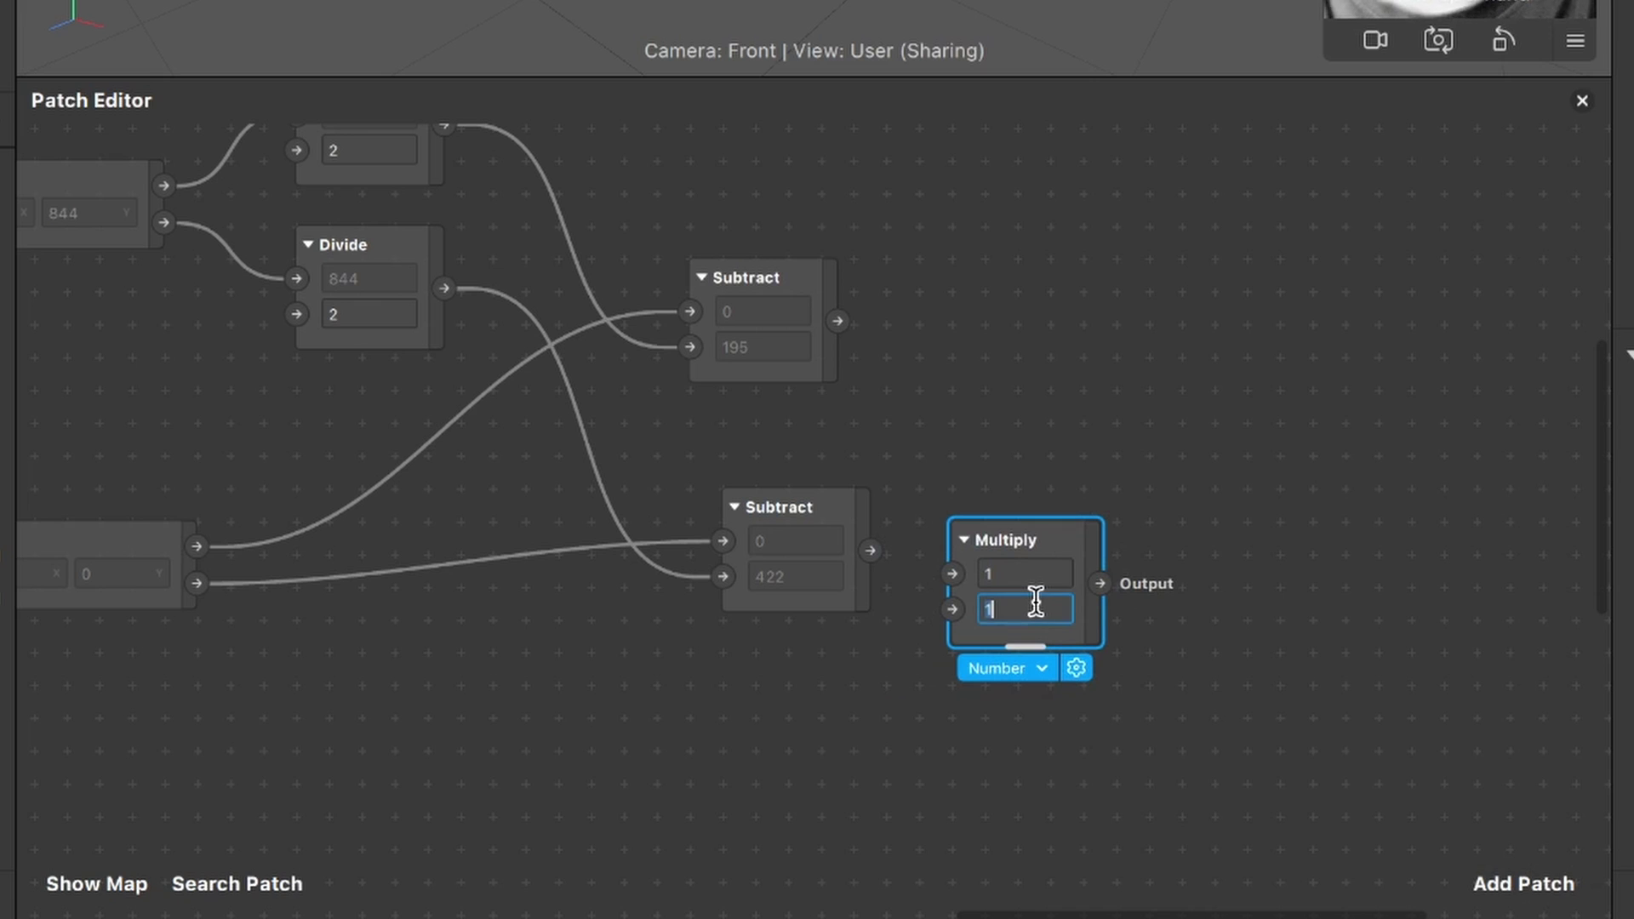
pyautogui.write('-1')
pyautogui.press('Return')
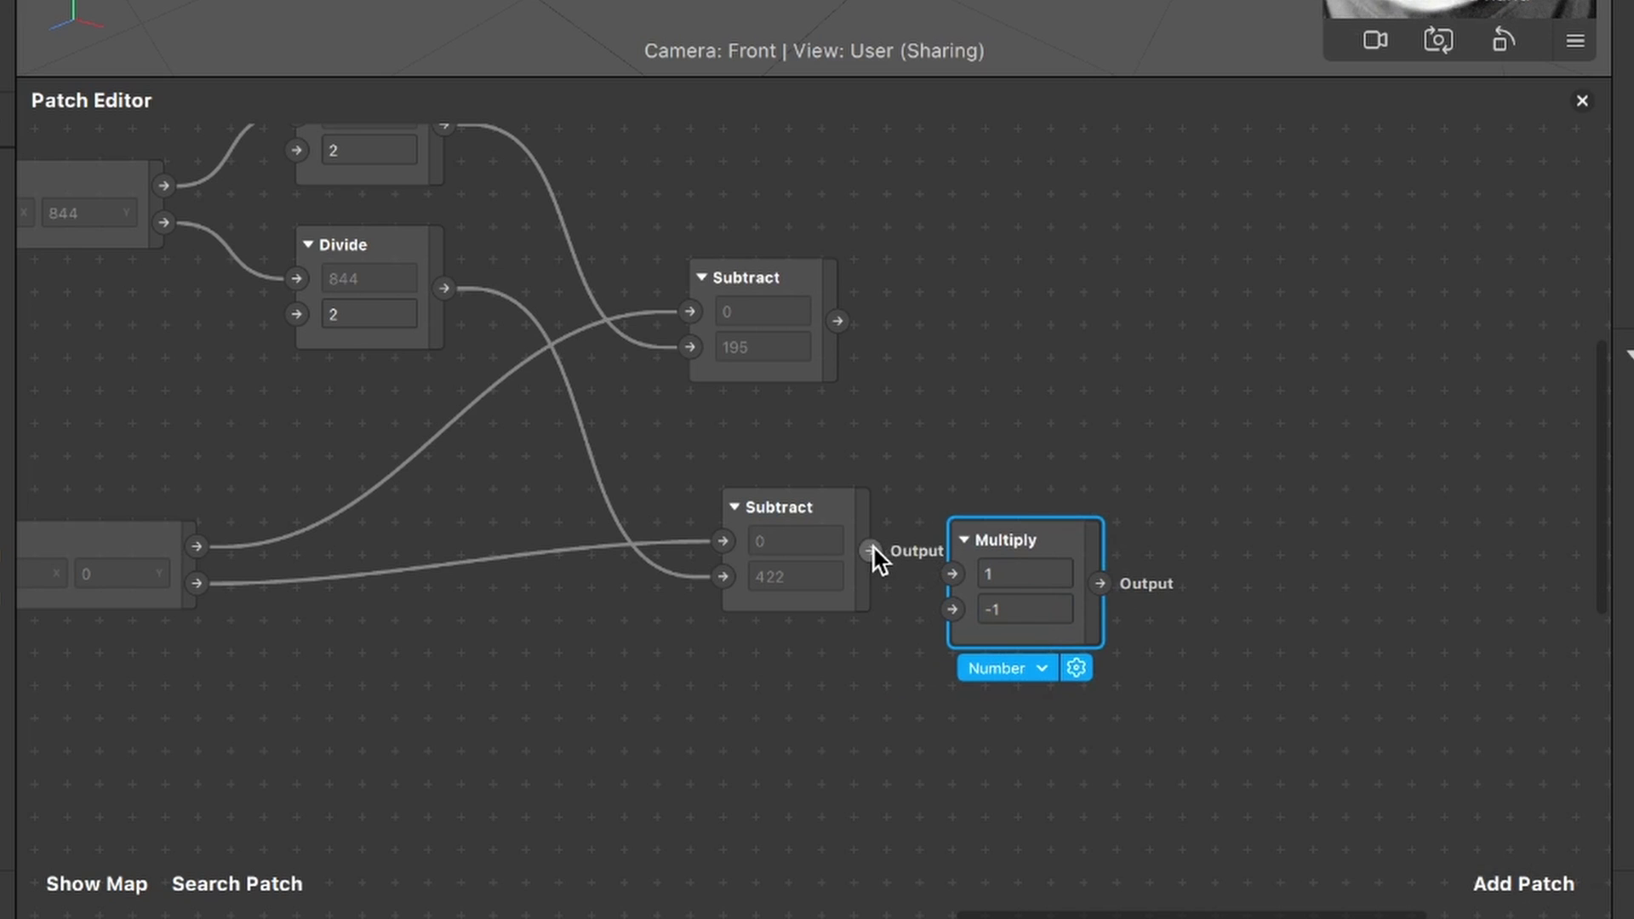
pyautogui.moveTo(871, 551); pyautogui.dragTo(1110, 572)
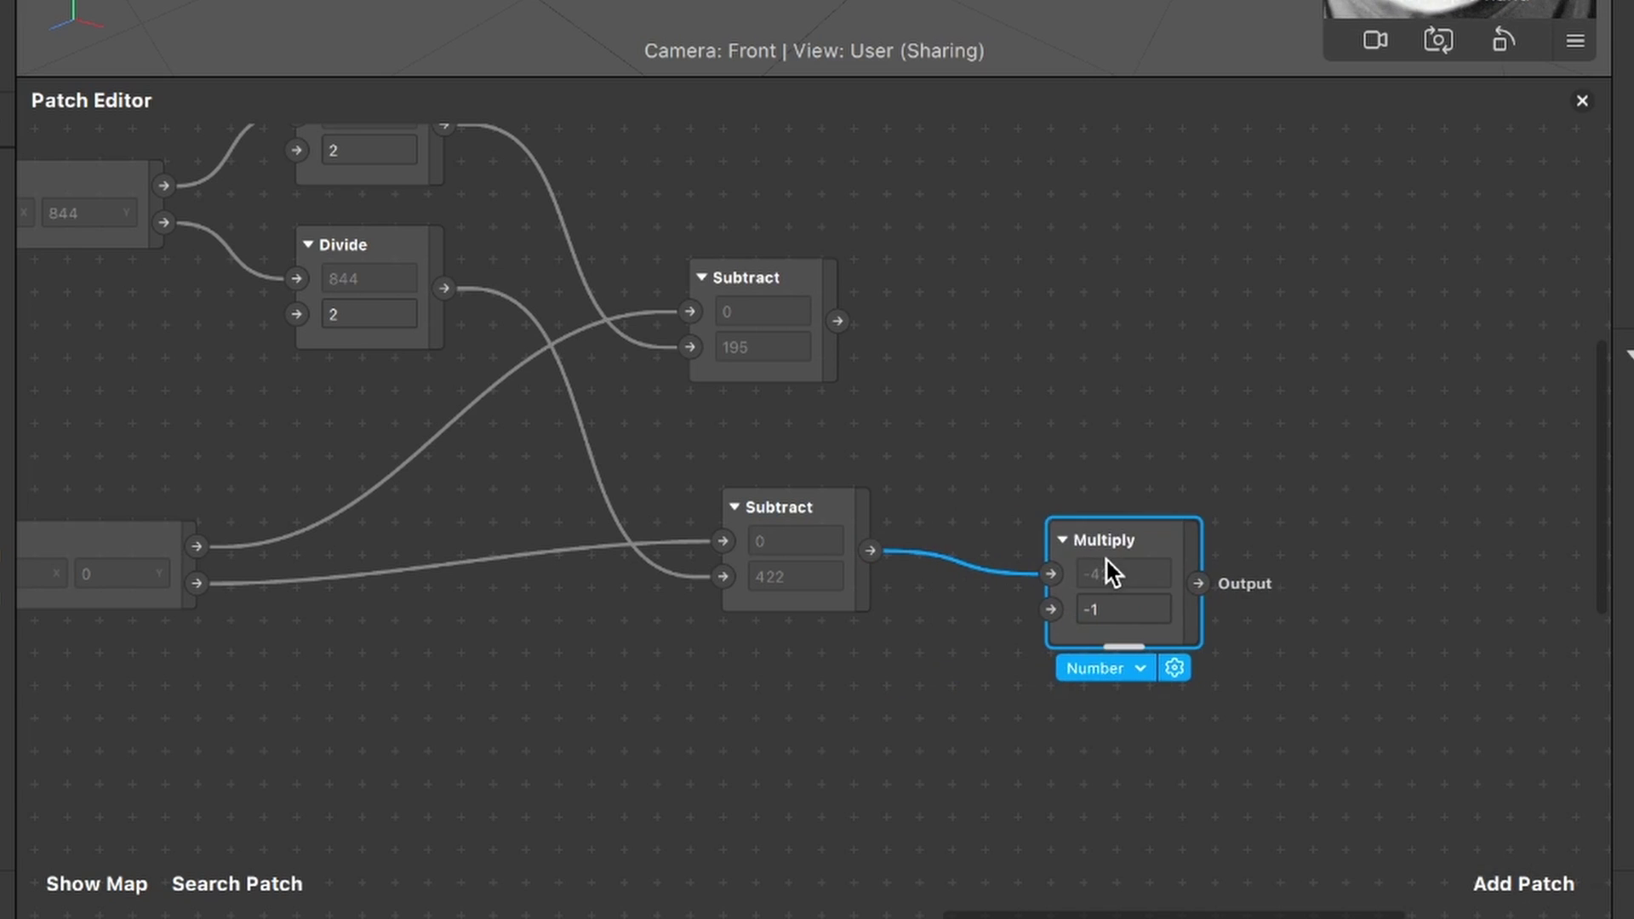
# Add a Pack patch and place it beyond the Multiply patch
pyautogui.hscroll(5, 1111, 571)
pyautogui.click(1503, 867)
pyautogui.write('pac')
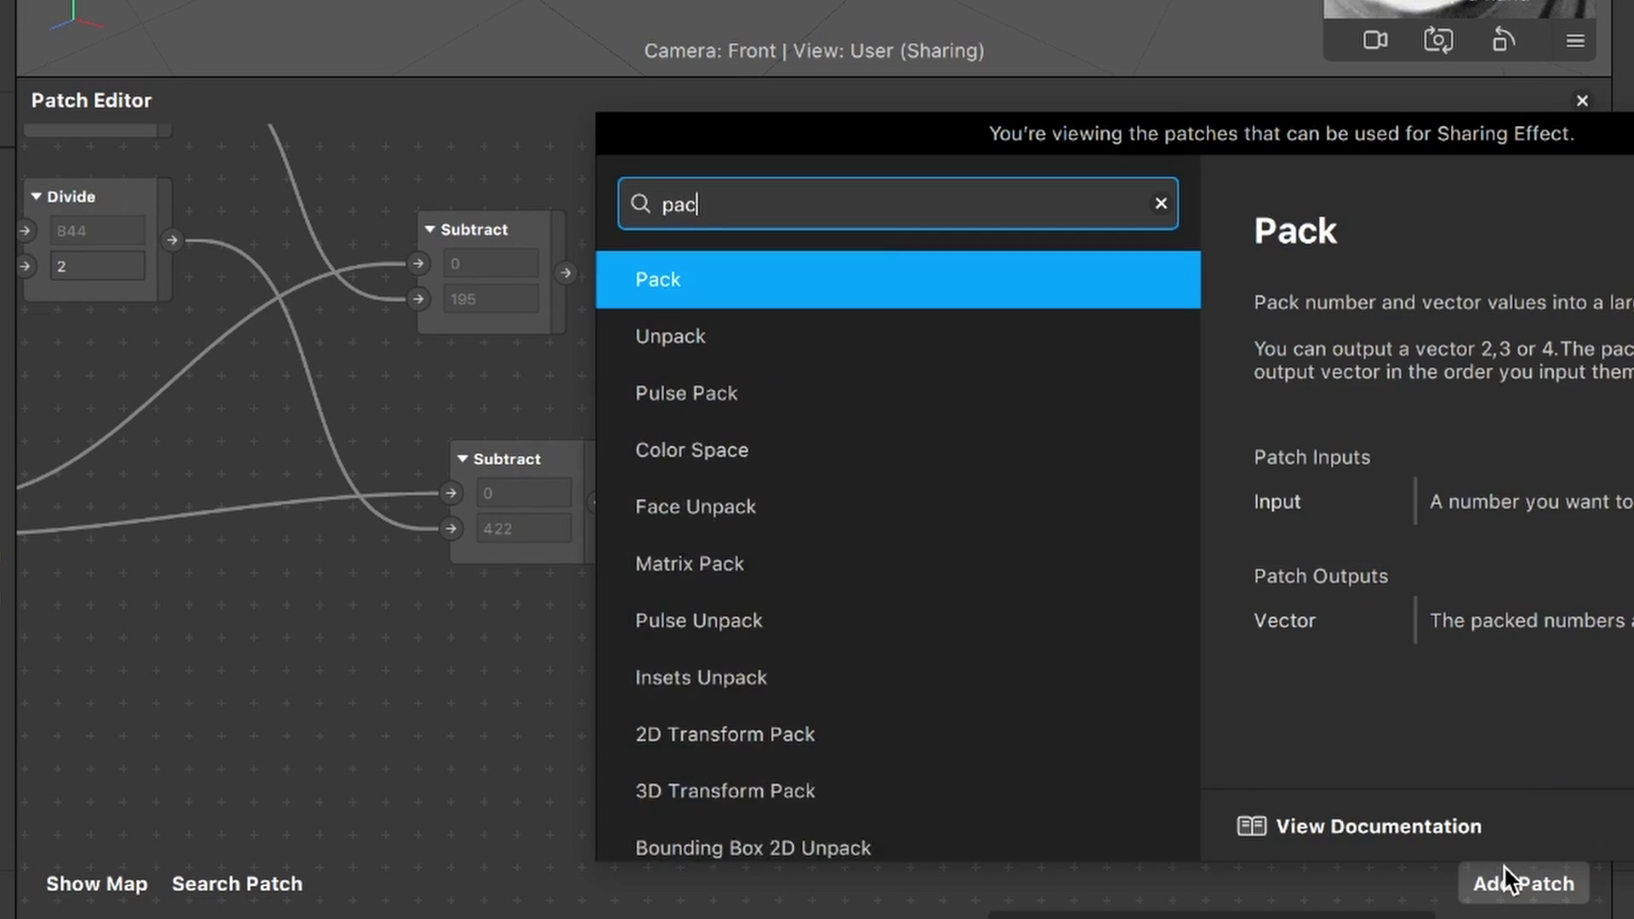
pyautogui.press('Return')
pyautogui.moveTo(961, 546); pyautogui.dragTo(1159, 356)
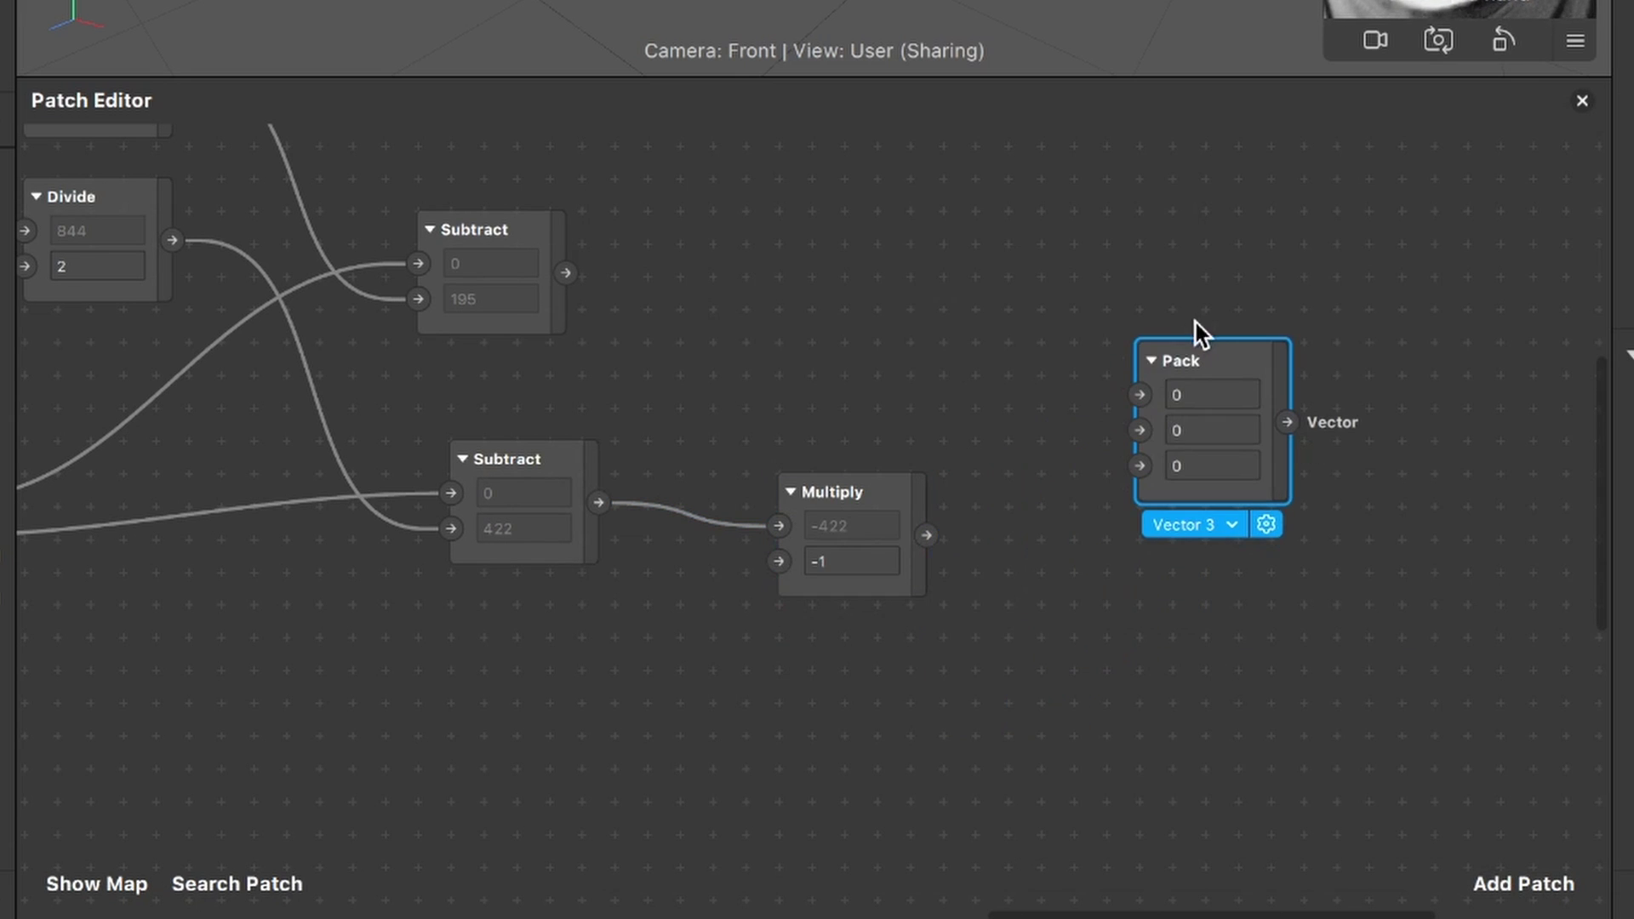
# Connect the upper Subtract's output to the Pack's first input and the Multiply's output to its second input
pyautogui.hscroll(-3, 335, 347)
pyautogui.scroll(3, 335, 346)
pyautogui.hscroll(-4, 223, 249)
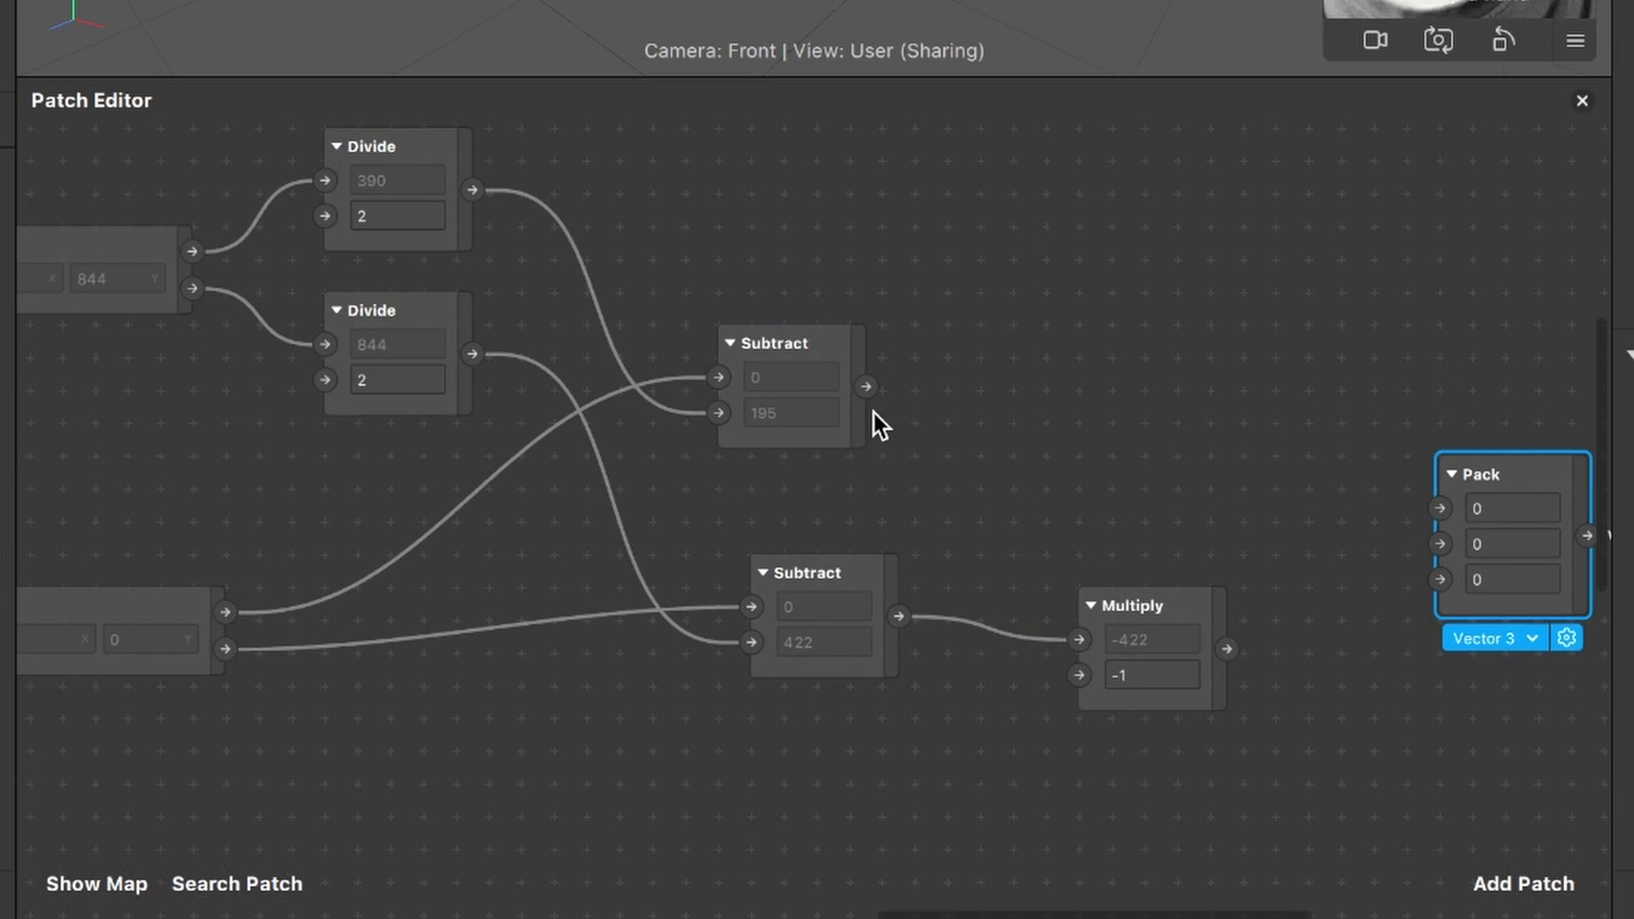
pyautogui.moveTo(861, 396); pyautogui.dragTo(1441, 503)
pyautogui.click(957, 365)
pyautogui.scroll(-3, 1201, 506)
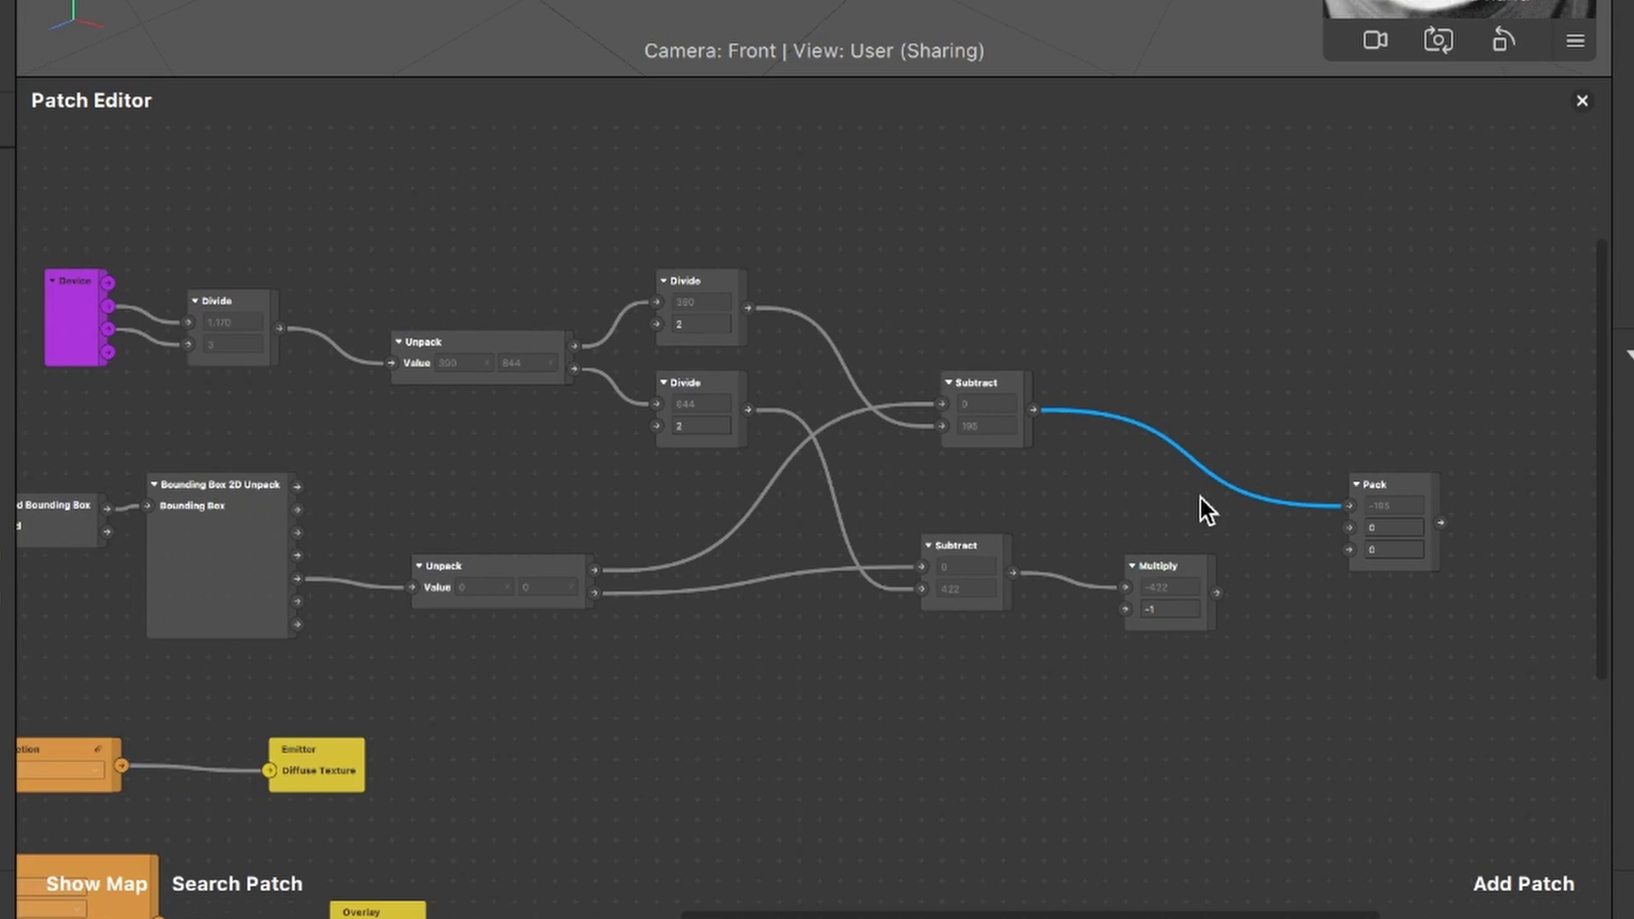
pyautogui.scroll(6, 1206, 622)
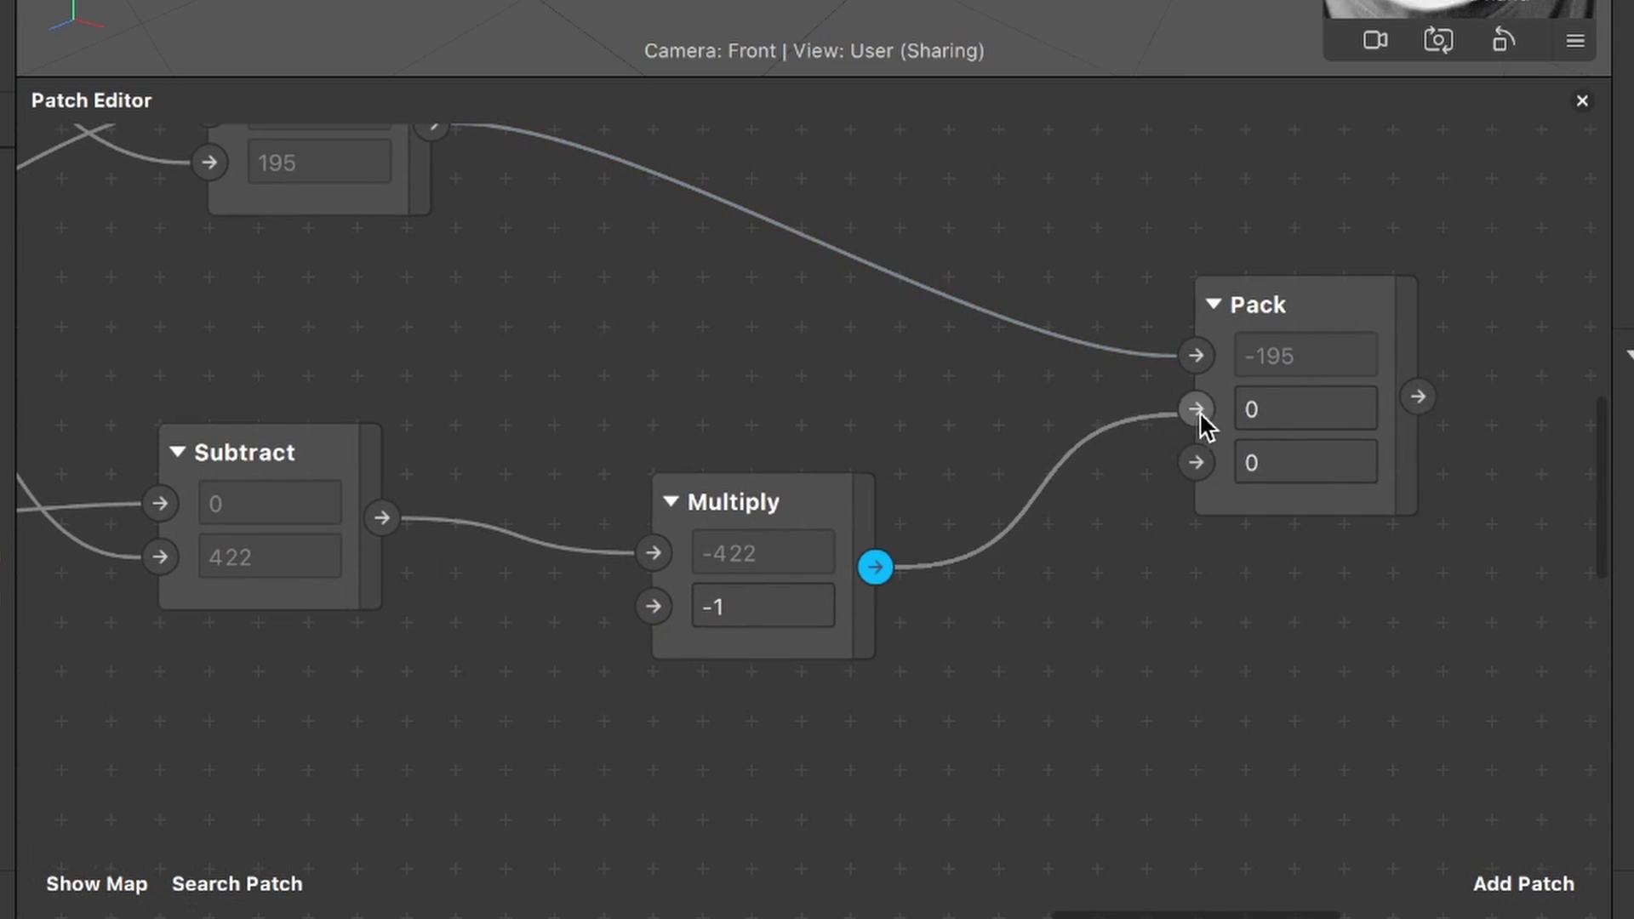
pyautogui.hscroll(5, 1157, 442)
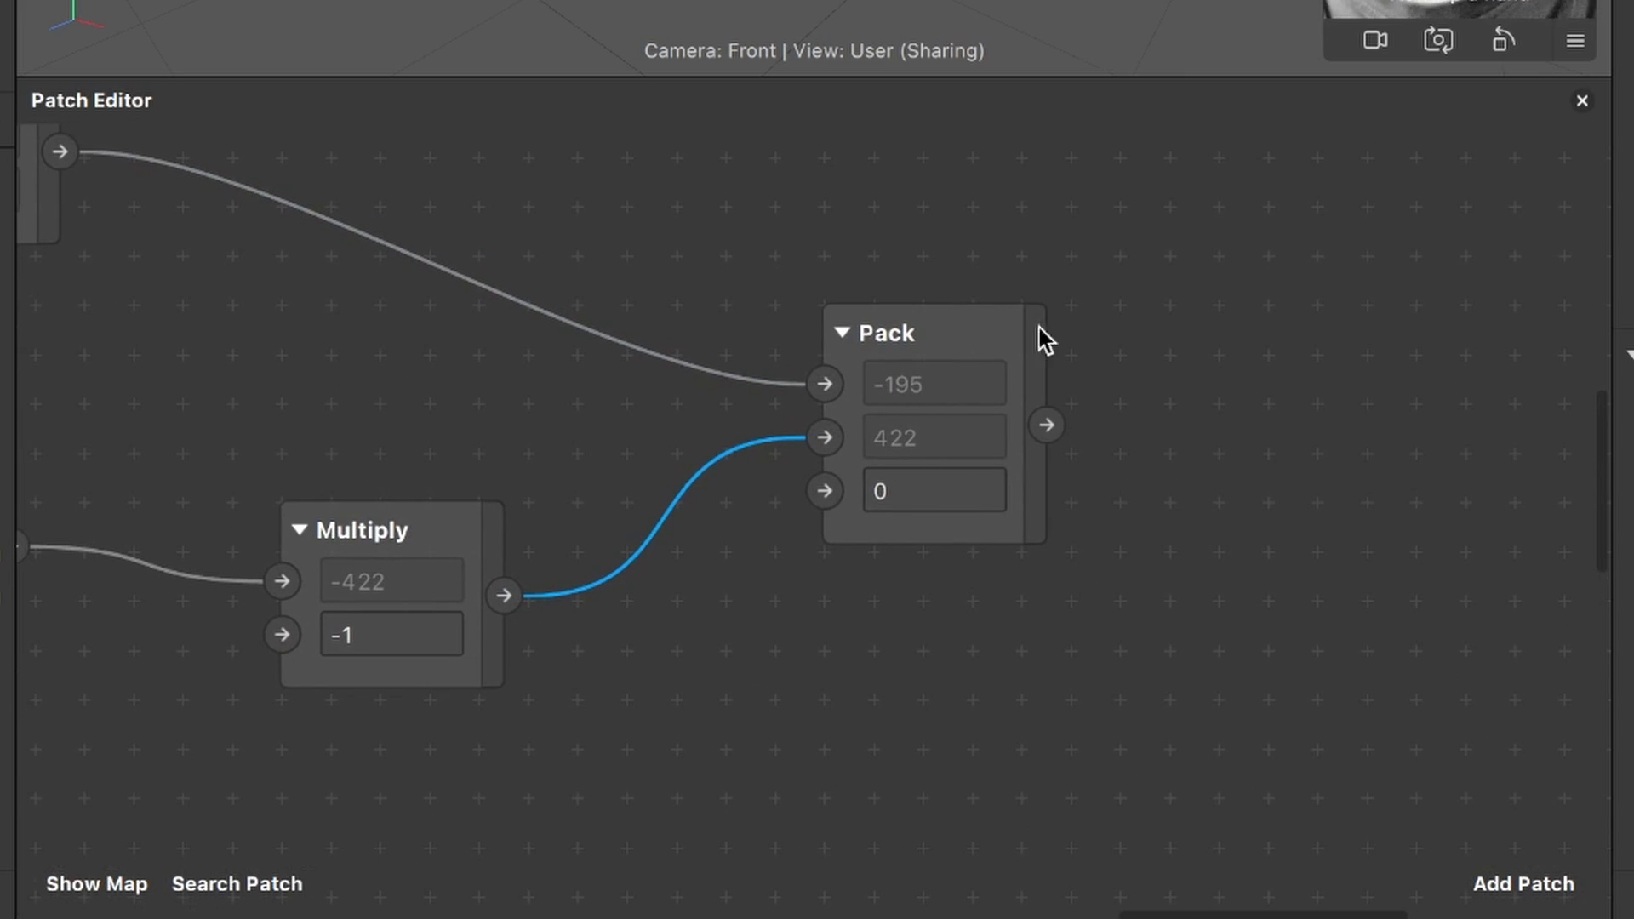
pyautogui.moveTo(999, 315)
pyautogui.mouseDown()
pyautogui.moveTo(1074, 384)
pyautogui.moveTo(988, 313)
pyautogui.mouseUp()
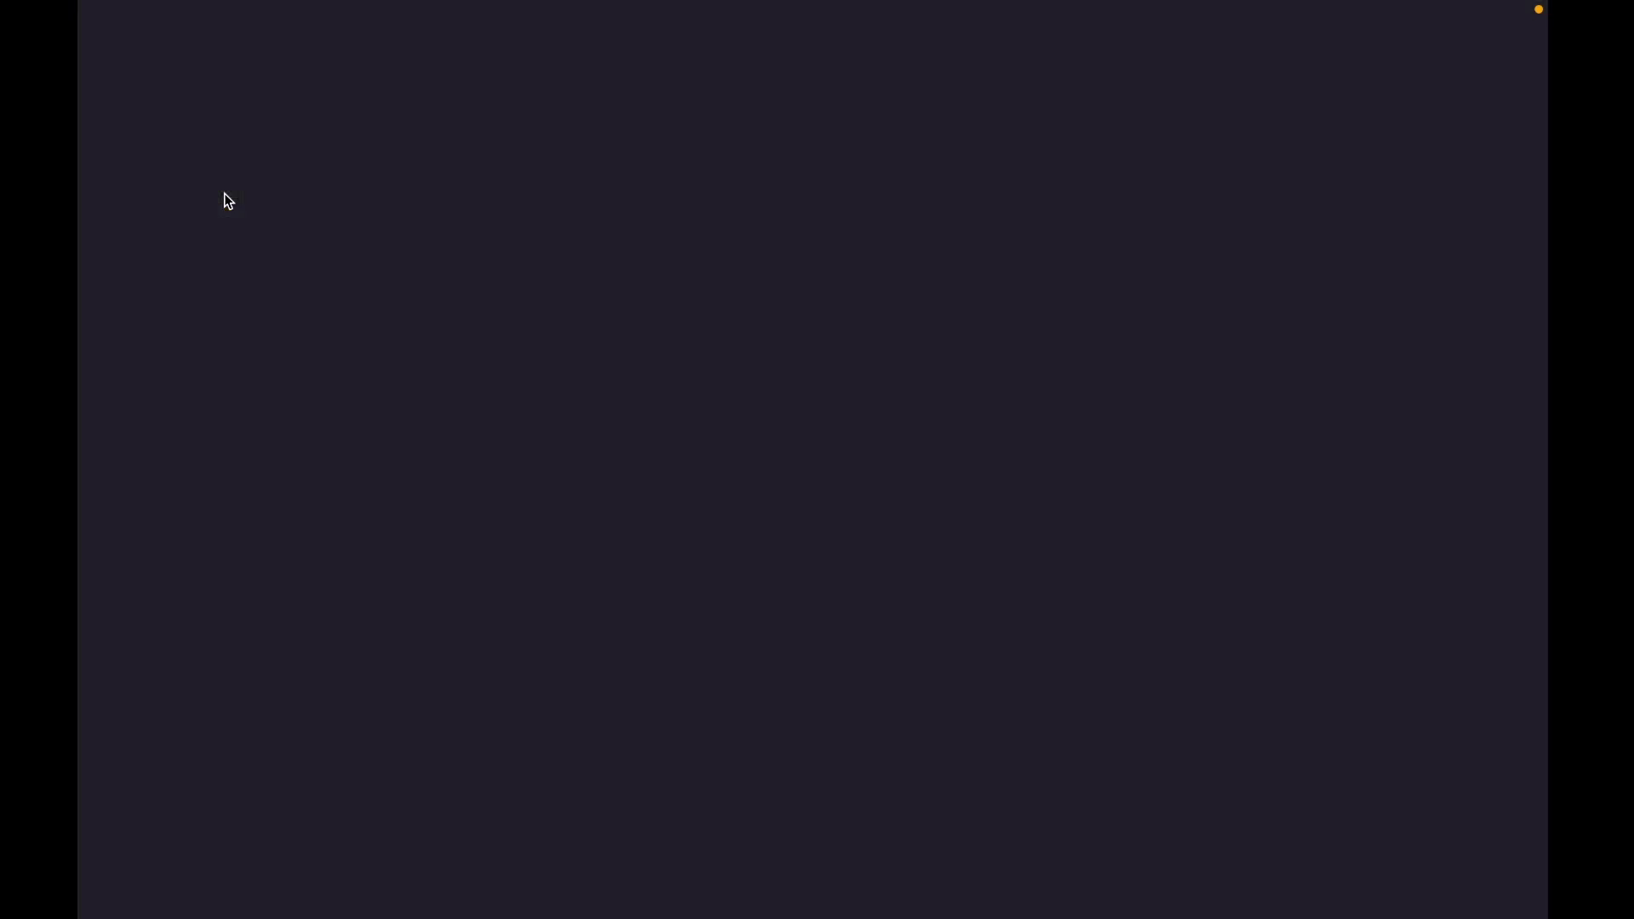
# Create a patch for emitter0's Position property and place it beyond the Pack patch
pyautogui.click(224, 188)
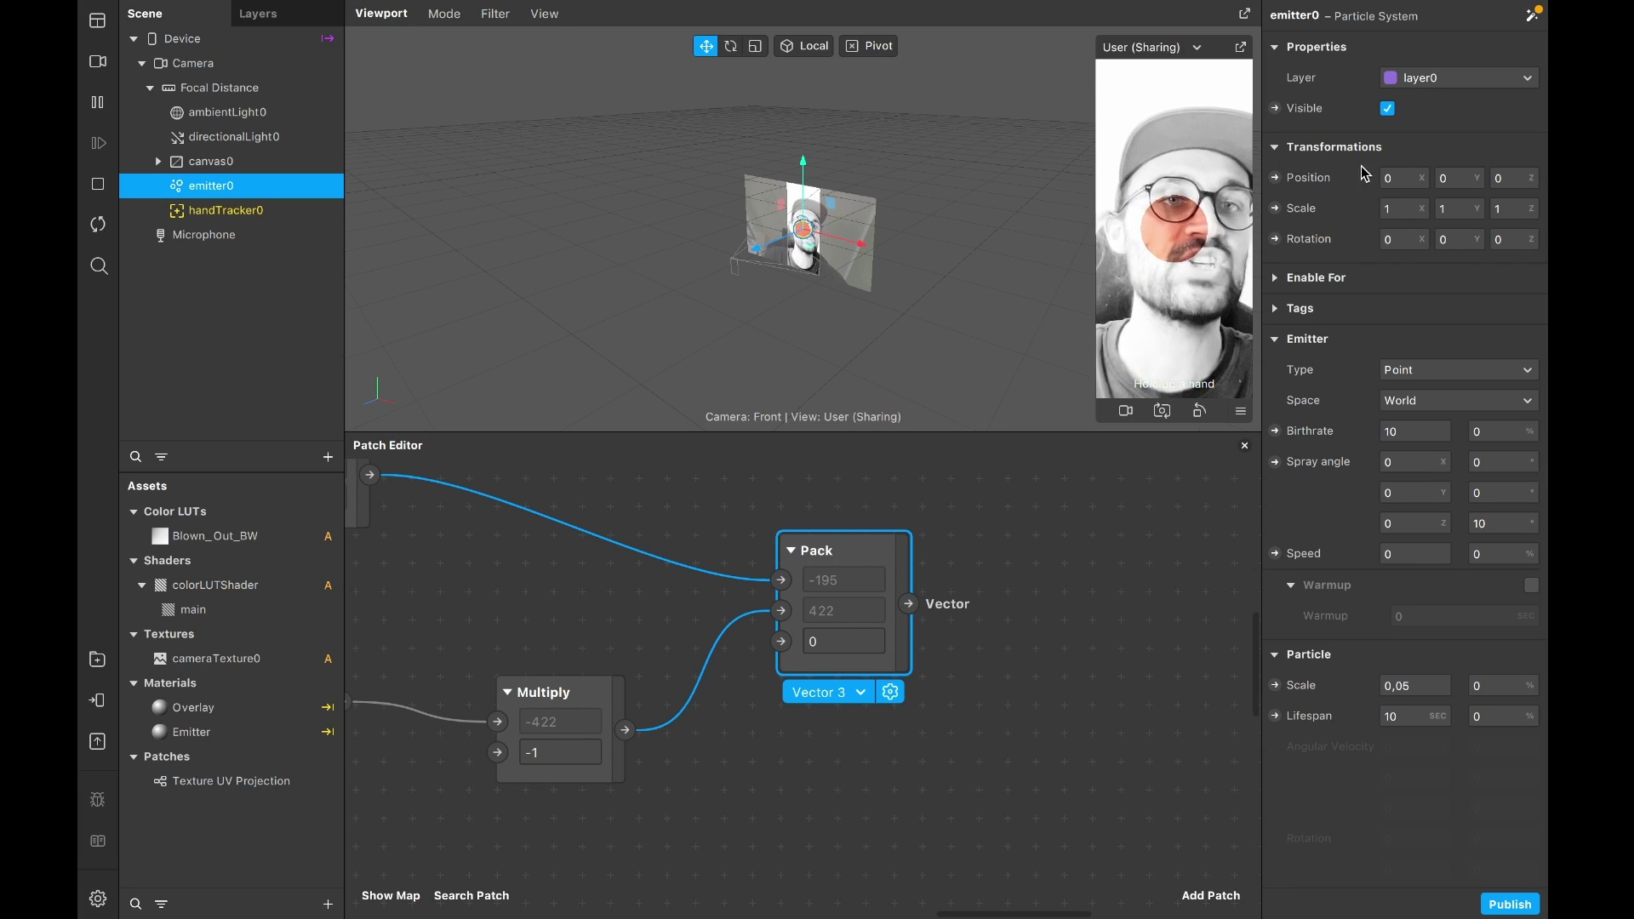
pyautogui.click(1274, 178)
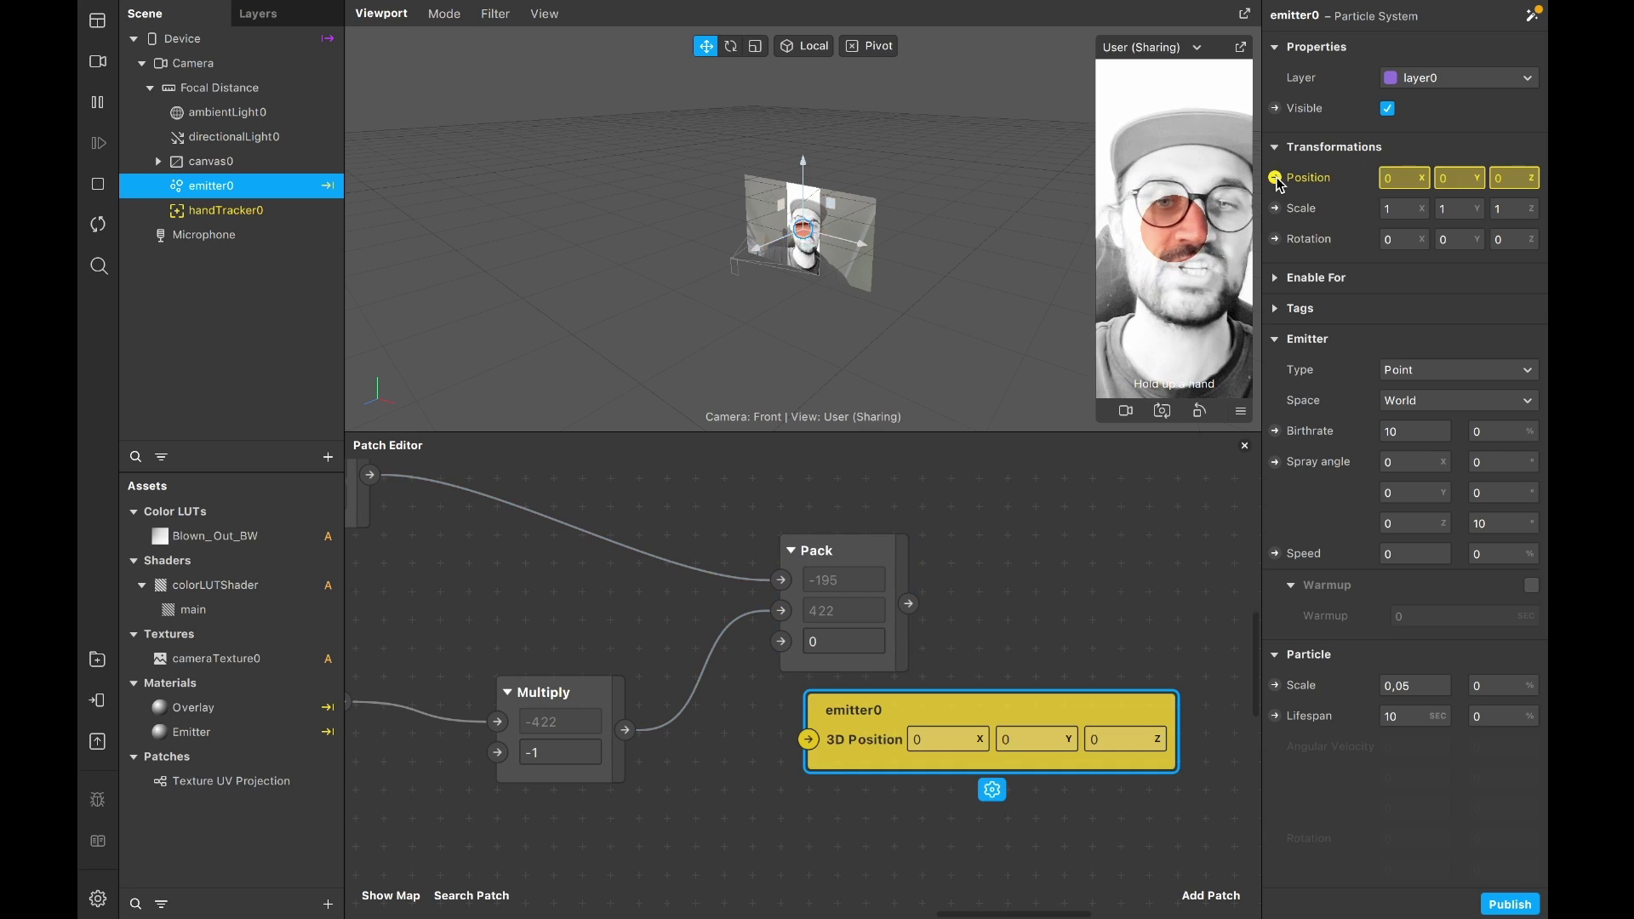
pyautogui.scroll(-3, 689, 705)
pyautogui.moveTo(704, 724); pyautogui.dragTo(918, 624)
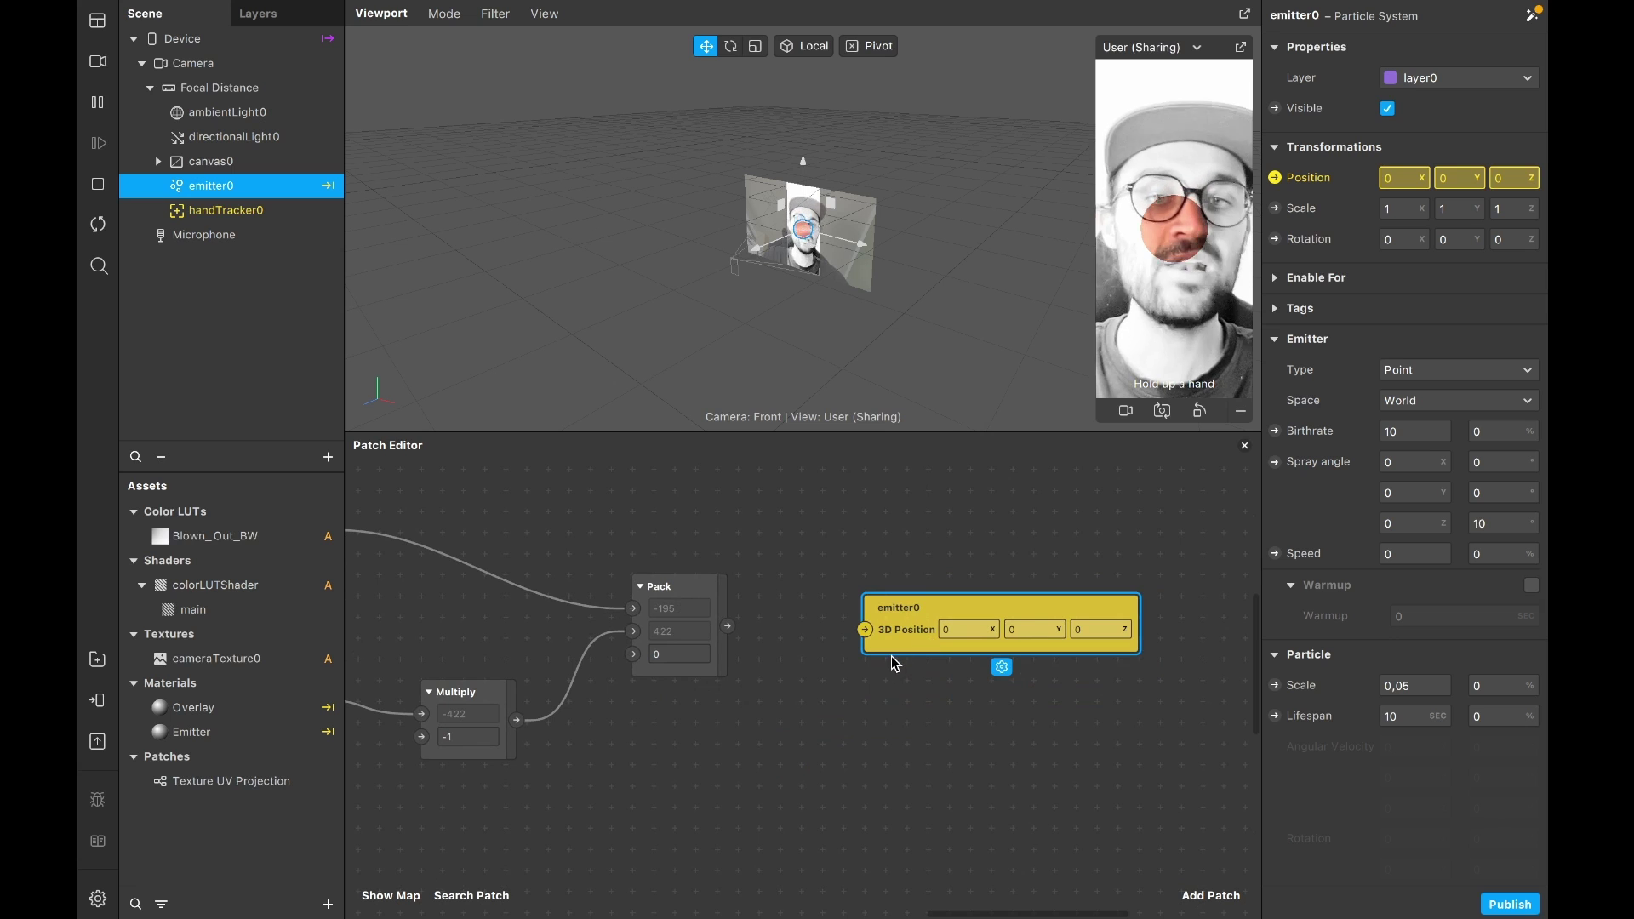
# Connect the Pack's Vector output to the emitter0 patch's 3D Position input
pyautogui.scroll(2, 840, 679)
pyautogui.scroll(-3, 840, 679)
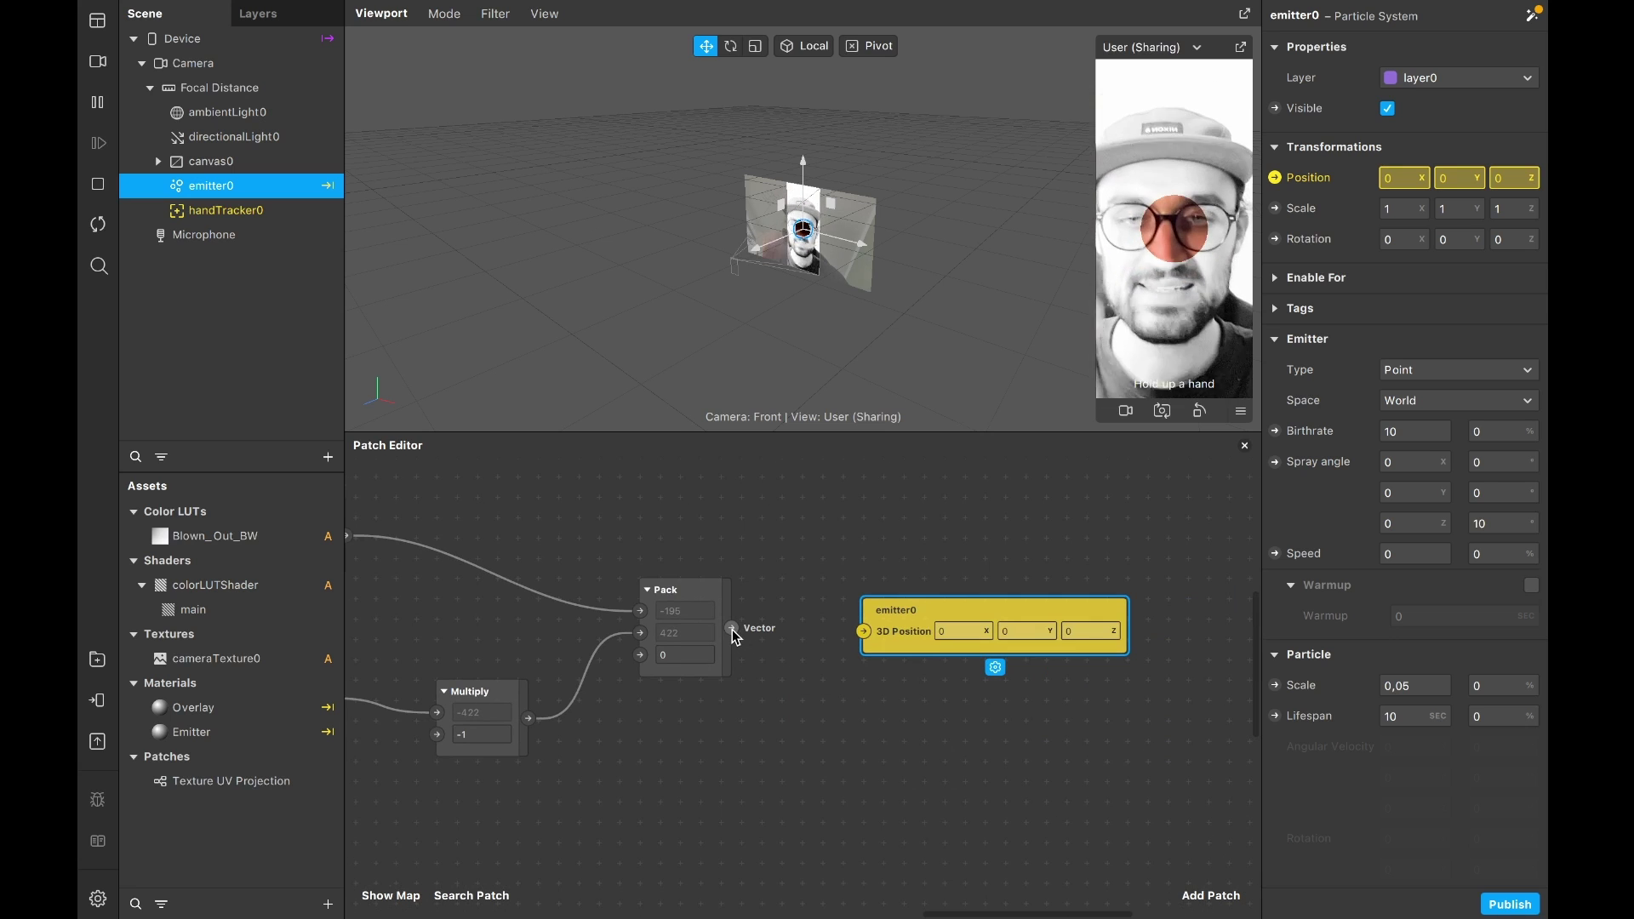
pyautogui.moveTo(734, 630); pyautogui.dragTo(854, 630)
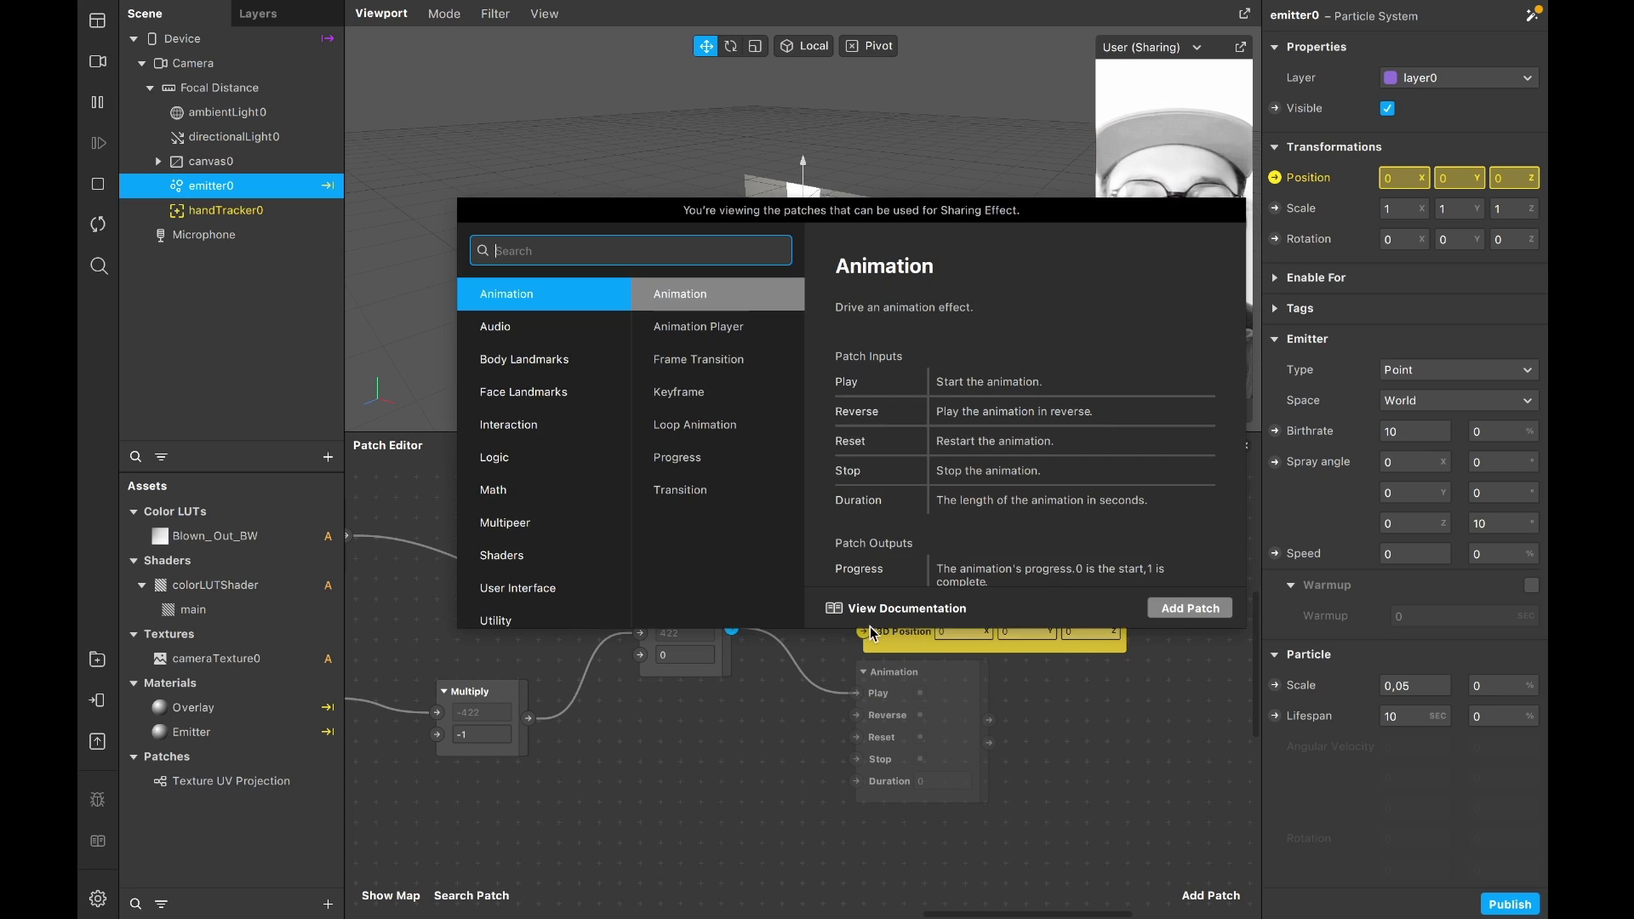
pyautogui.click(808, 693)
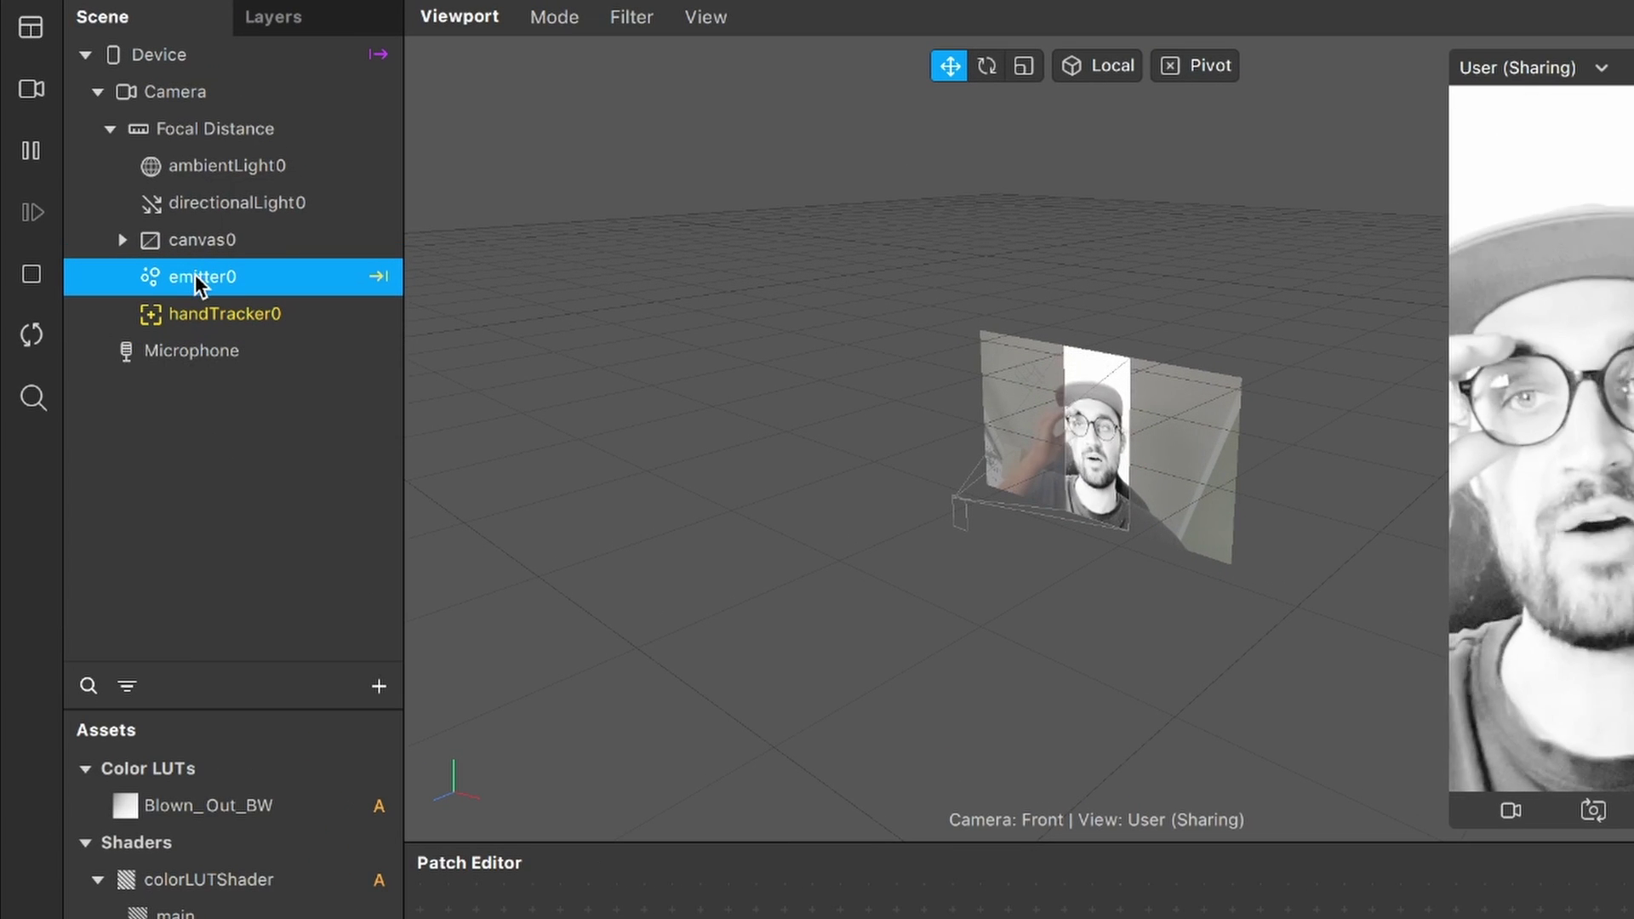
# Nest emitter0 under canvas0 in the scene and set its particle lifespan to 100 seconds
pyautogui.moveTo(200, 274); pyautogui.dragTo(197, 240)
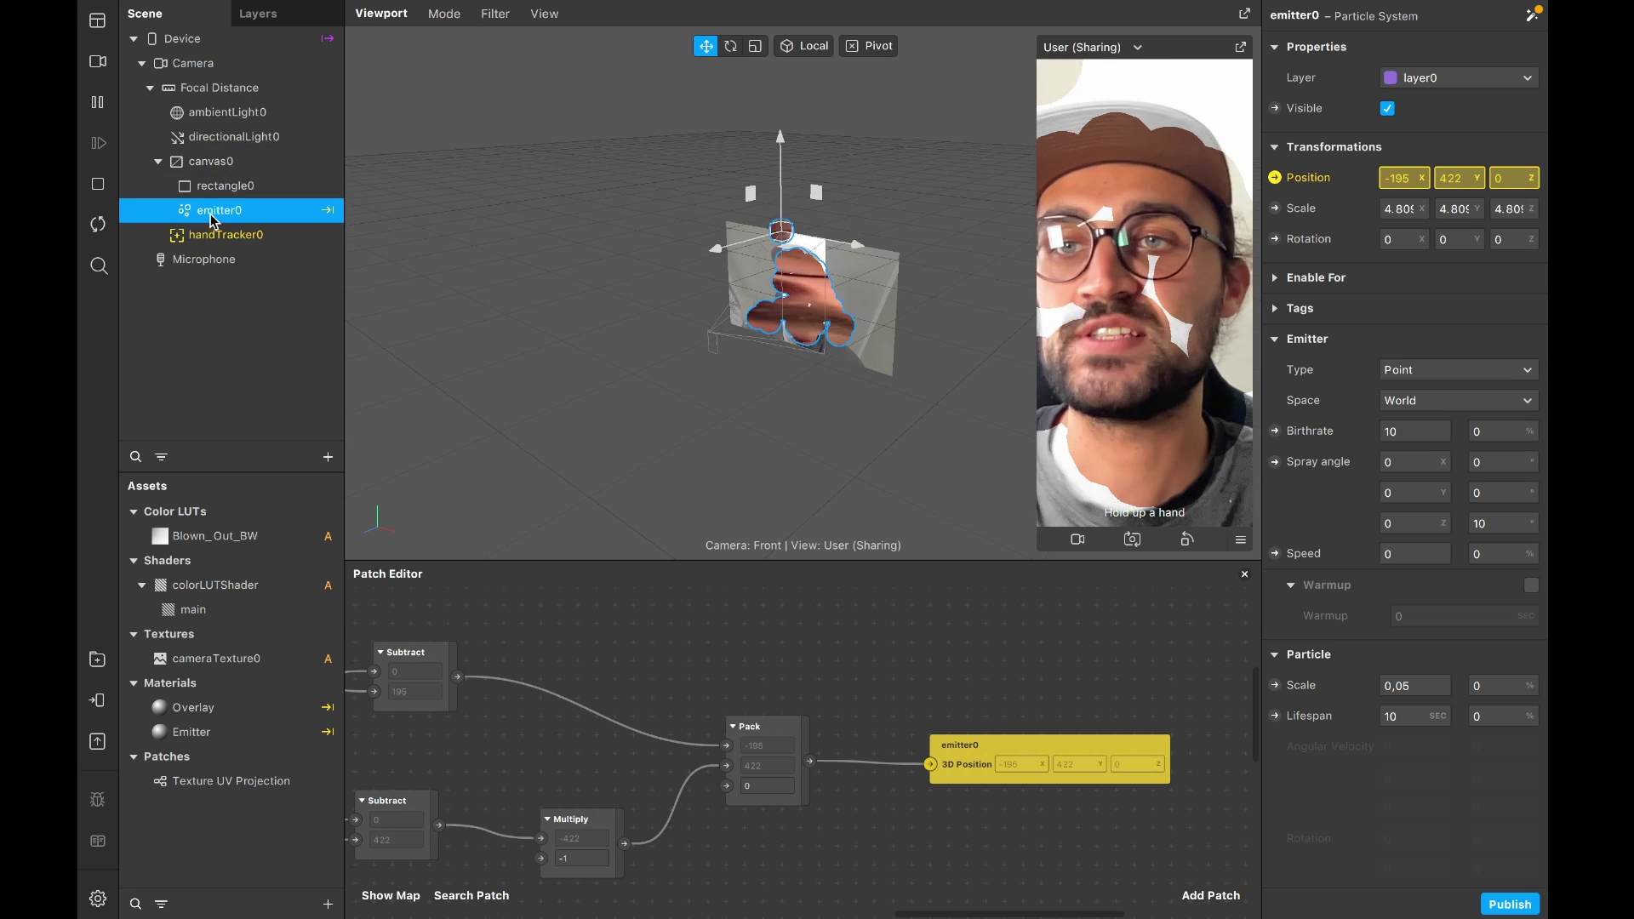
pyautogui.scroll(-4, 1371, 507)
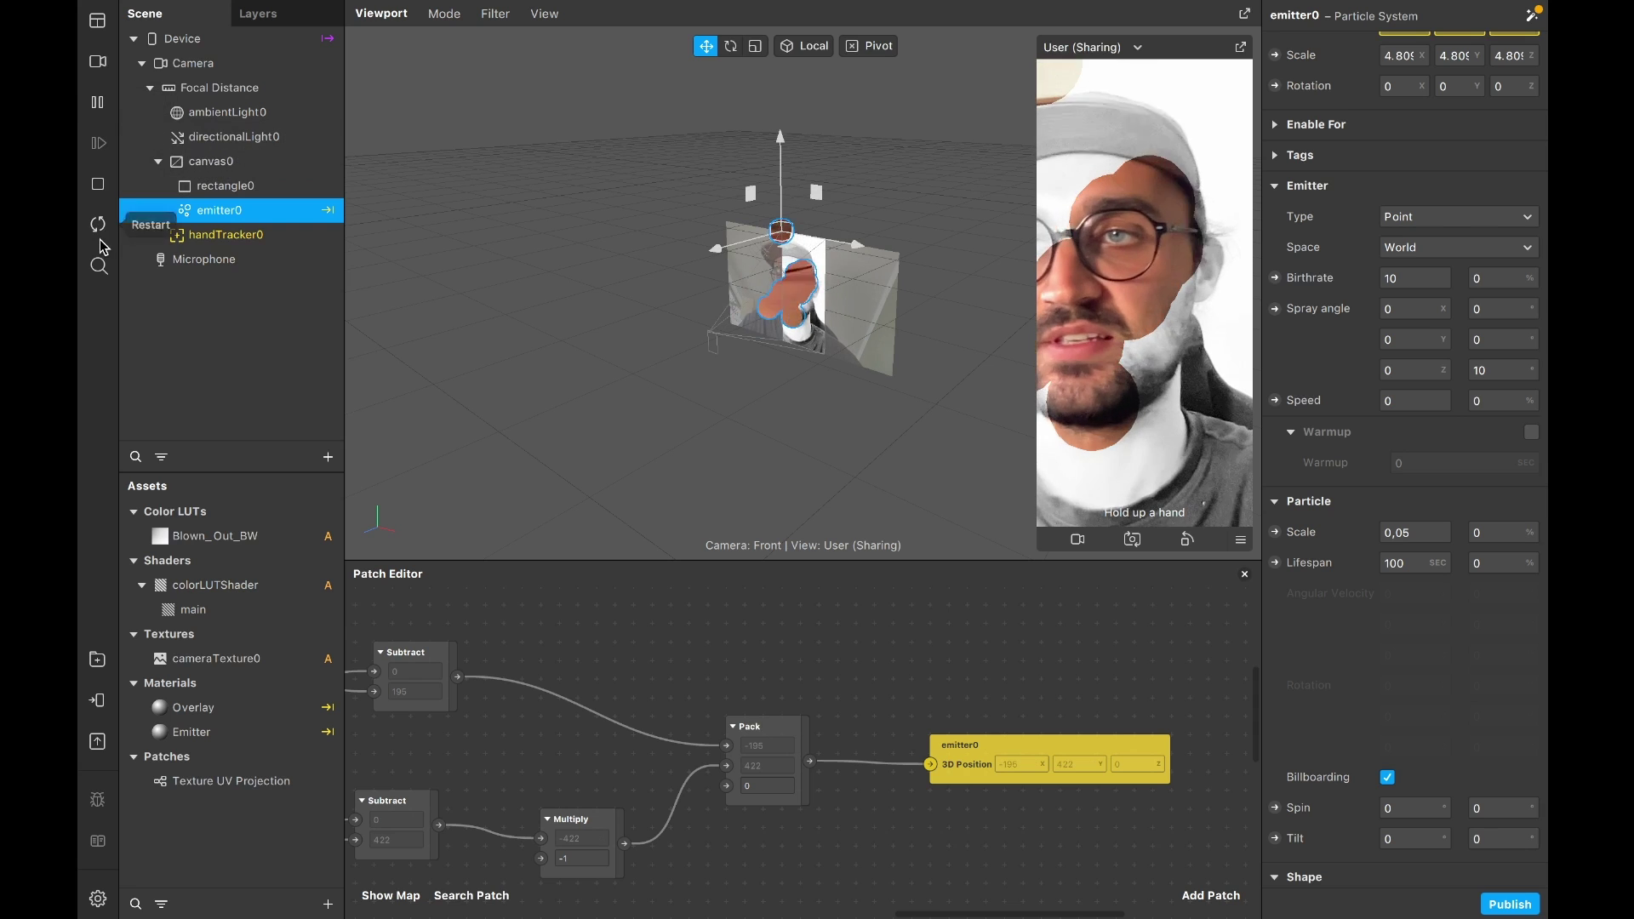
# Move the Hand Finder patch farther away from the Hand Select patch to make room
pyautogui.hscroll(-15, 878, 868)
pyautogui.scroll(-5, 877, 868)
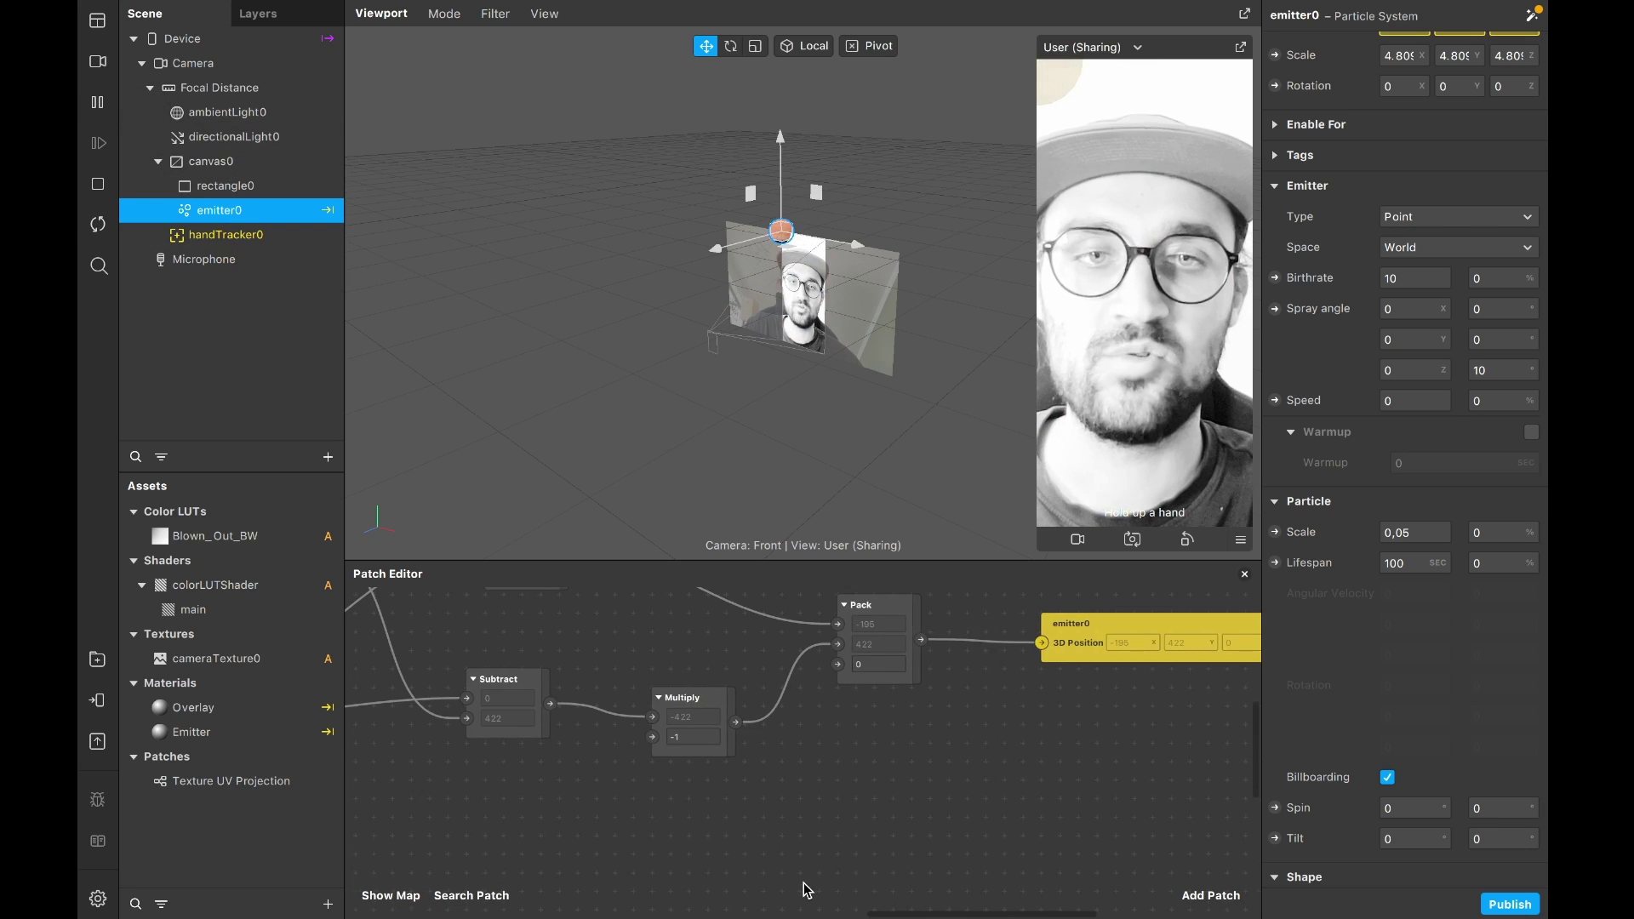
pyautogui.hscroll(-12, 806, 885)
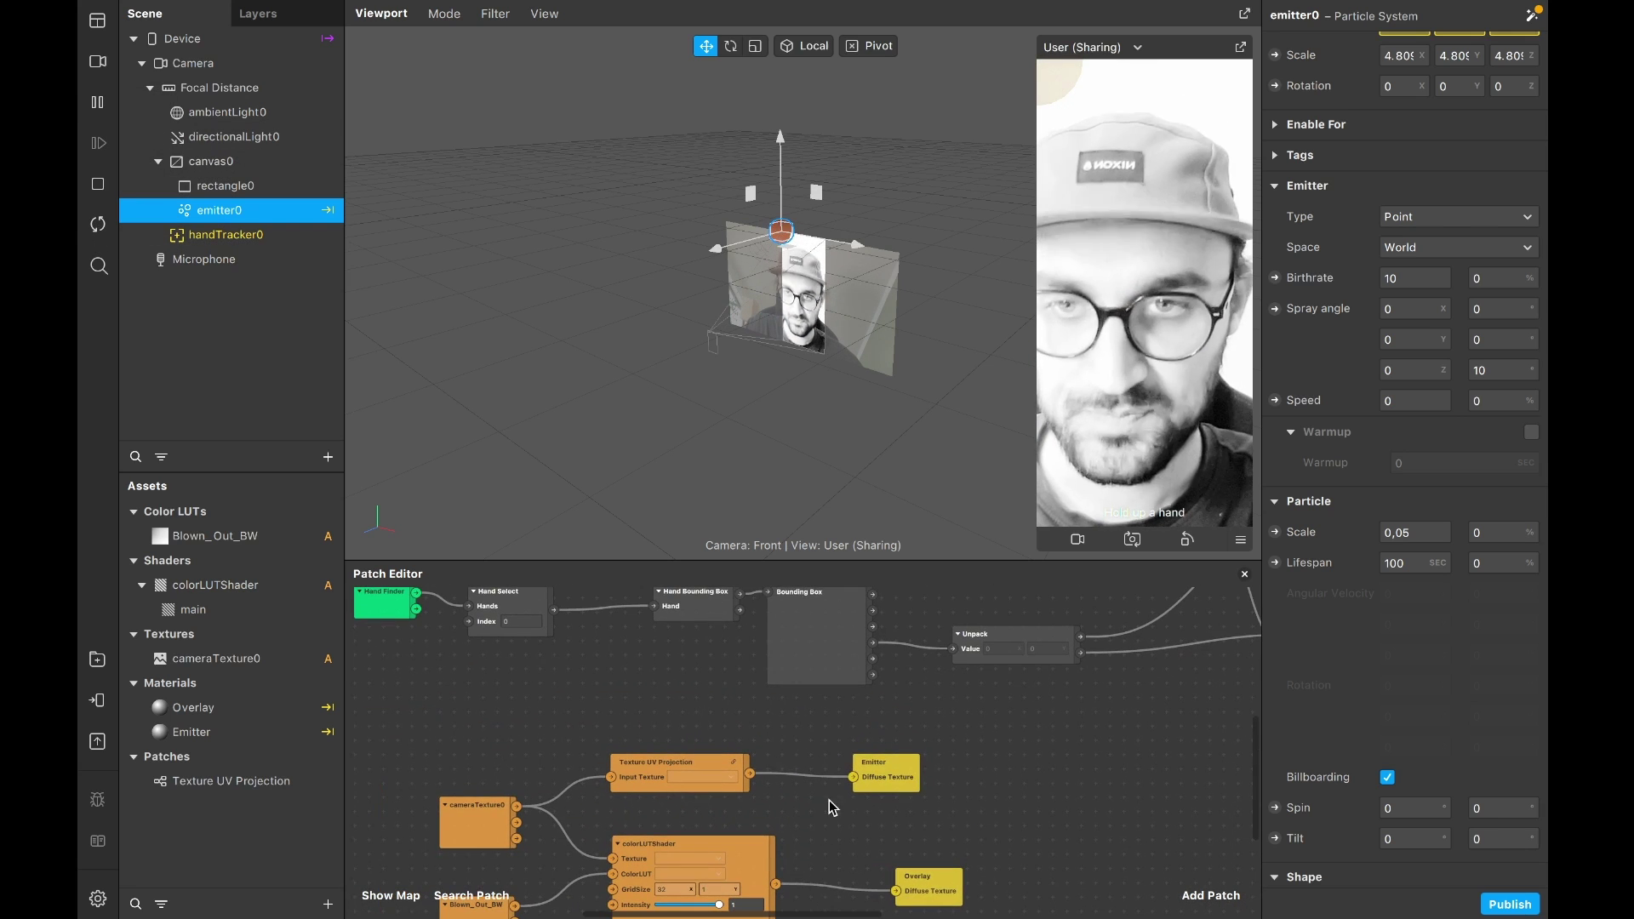
pyautogui.hscroll(-4, 634, 638)
pyautogui.scroll(3, 507, 713)
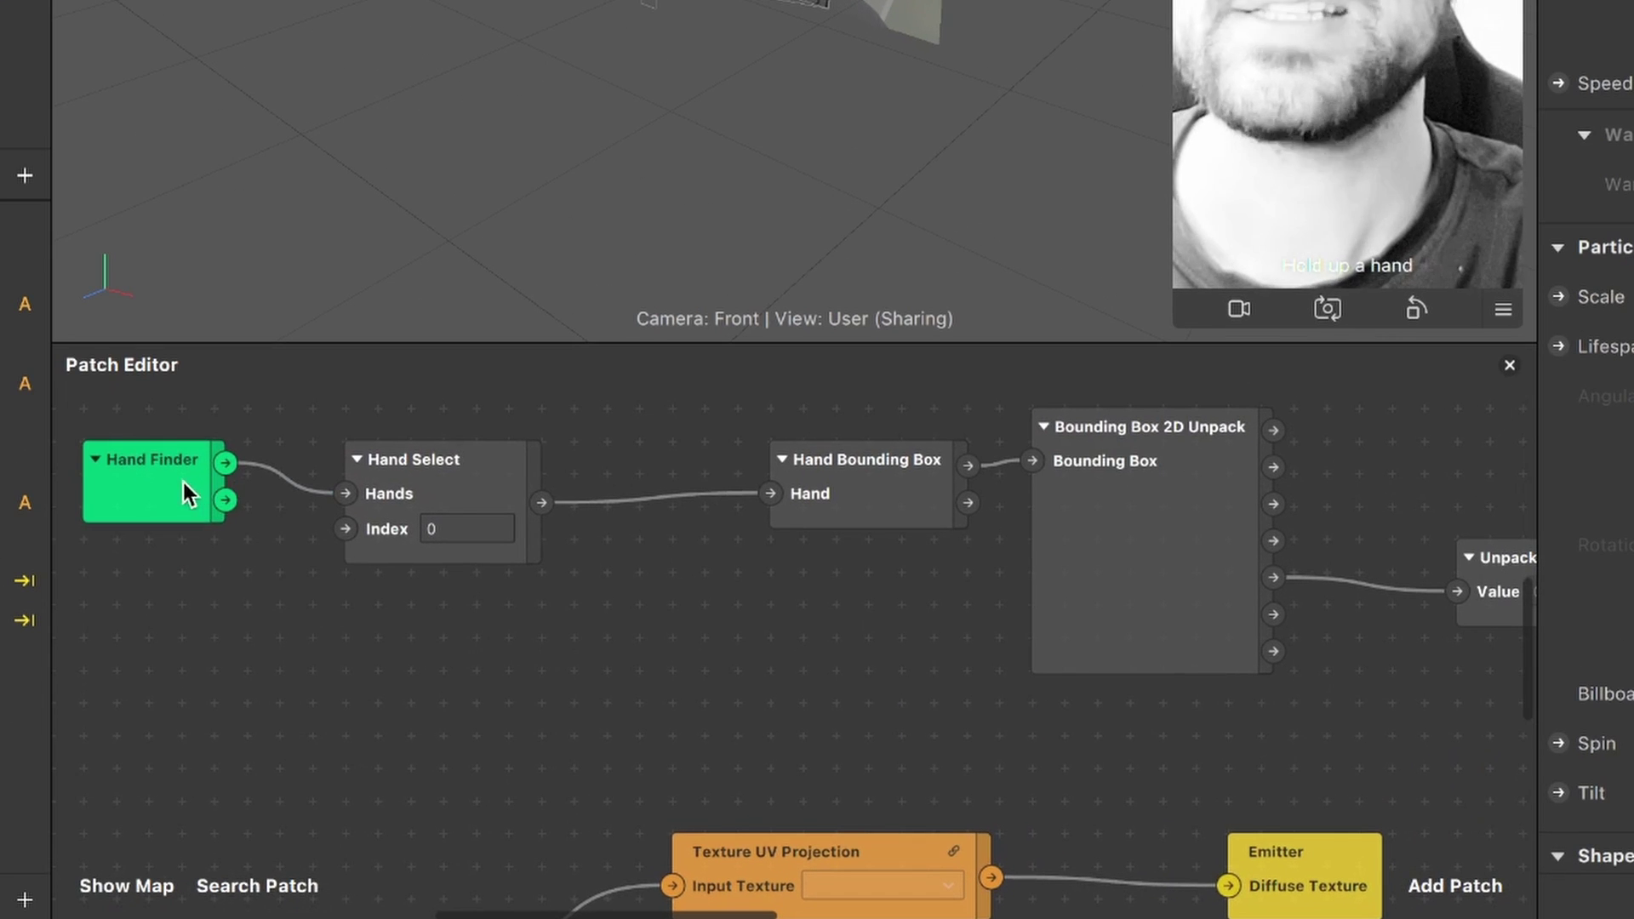
pyautogui.click(182, 482)
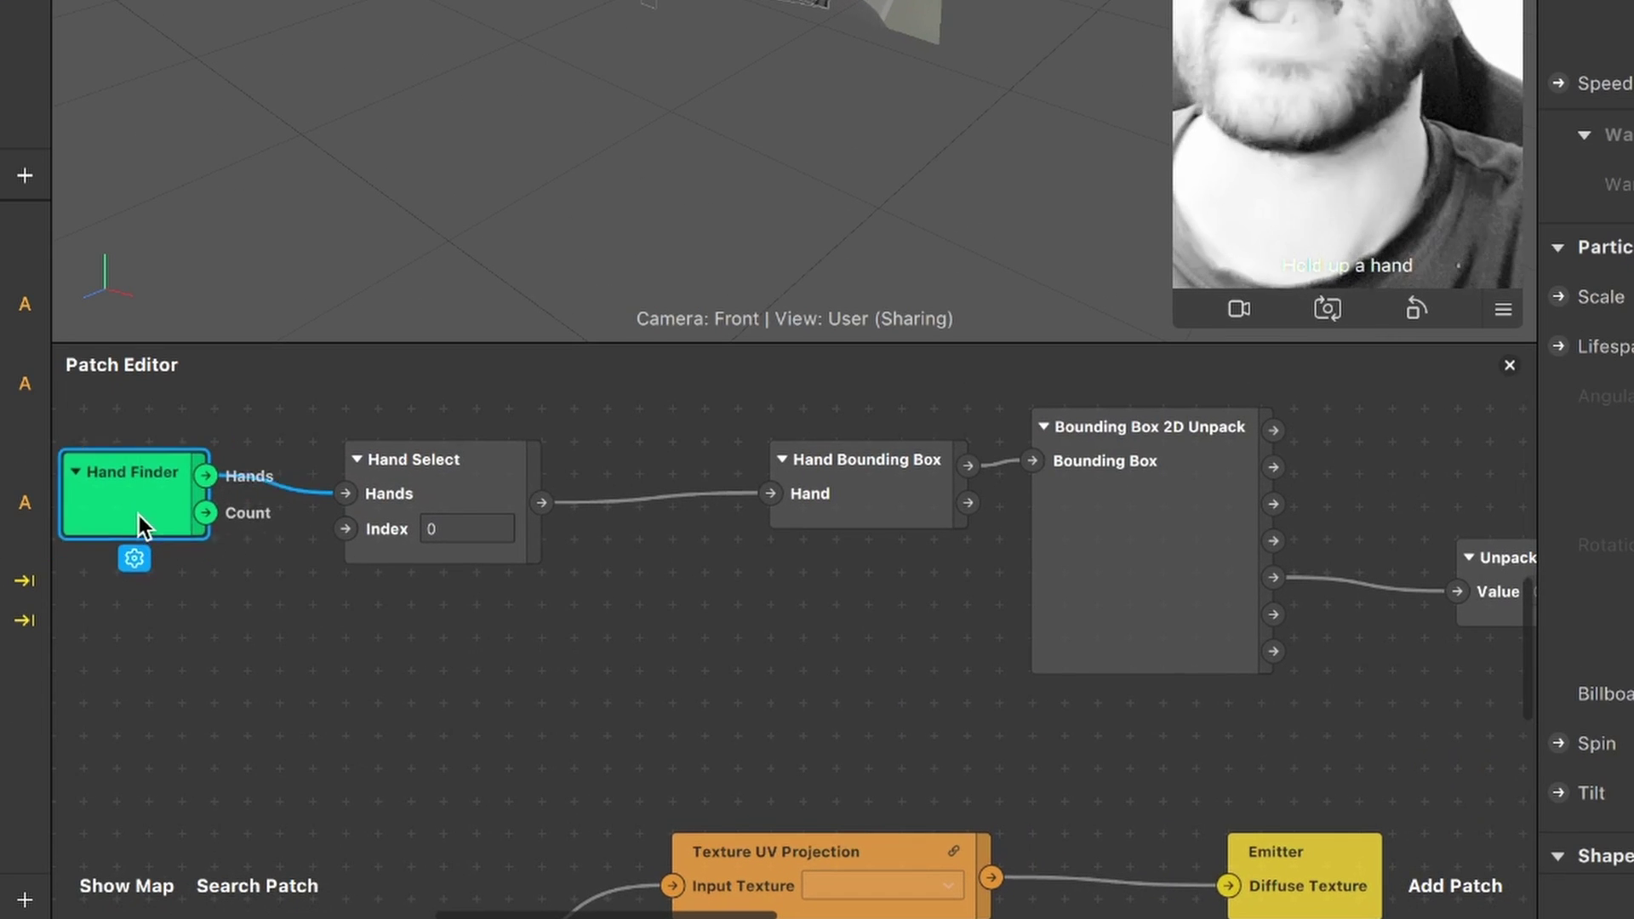
# Add a Greater Than patch whose first input is fed by the Hand Finder's Count output
pyautogui.hscroll(-4, 253, 638)
pyautogui.scroll(-4, 253, 638)
pyautogui.moveTo(278, 453); pyautogui.dragTo(349, 534)
pyautogui.press('Down')
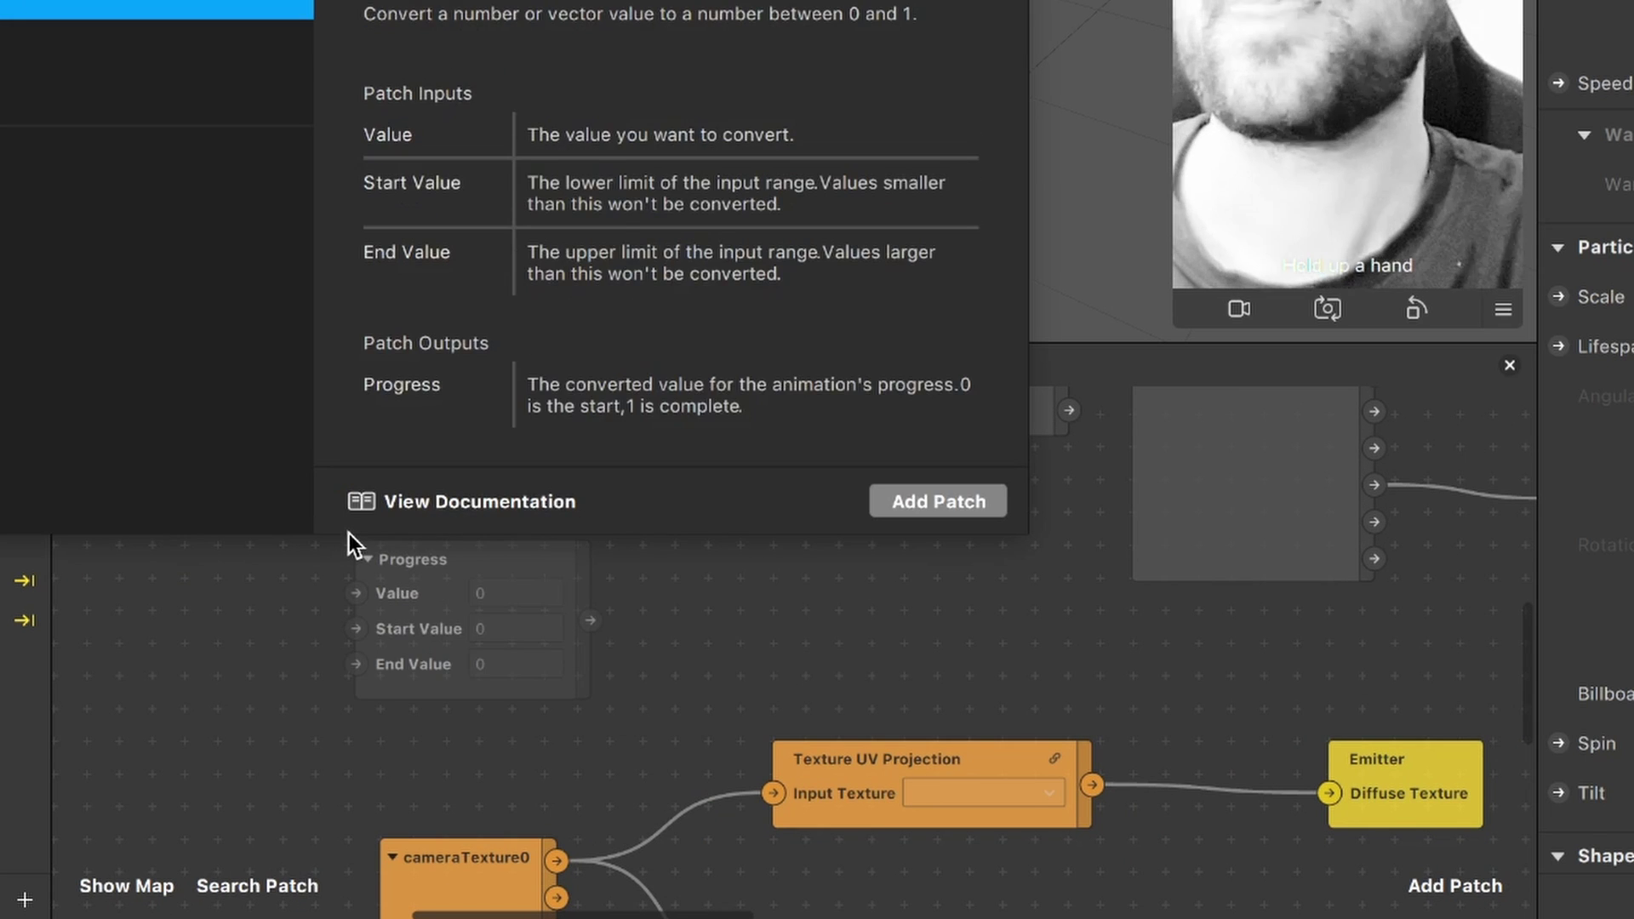
pyautogui.press('Down')
pyautogui.press('Down')
pyautogui.press('Down')
pyautogui.press('Return')
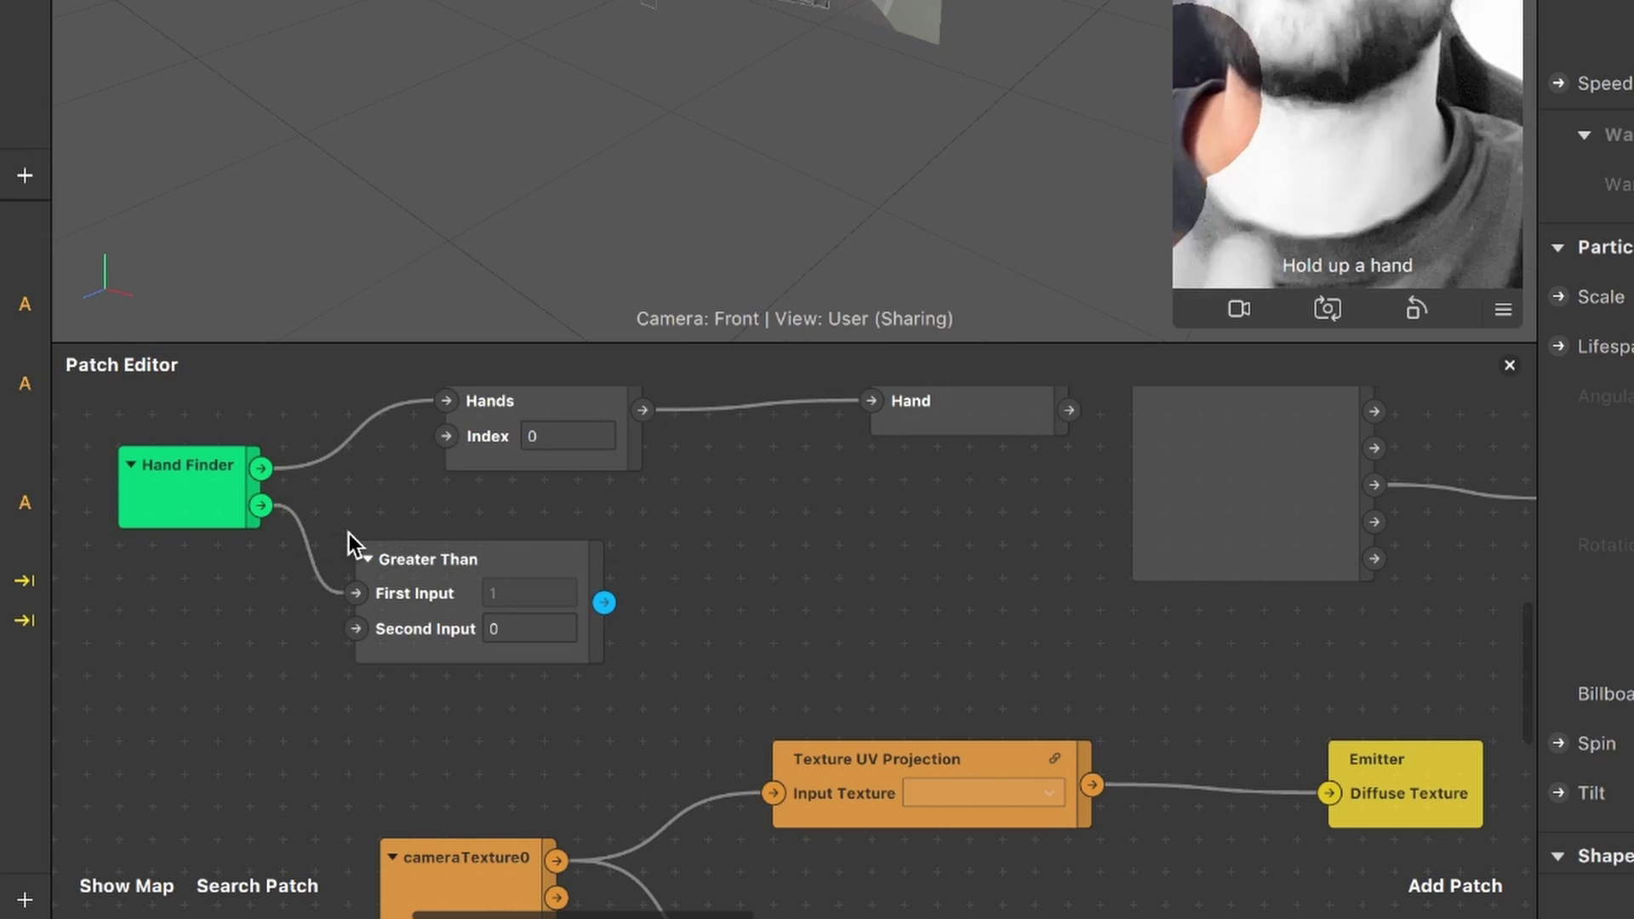
# Add an If Then Else patch with its Condition fed by the Greater Than output and place it beside that patch
pyautogui.hscroll(3, 349, 534)
pyautogui.scroll(-1, 349, 534)
pyautogui.moveTo(476, 566); pyautogui.dragTo(581, 565)
pyautogui.write('if')
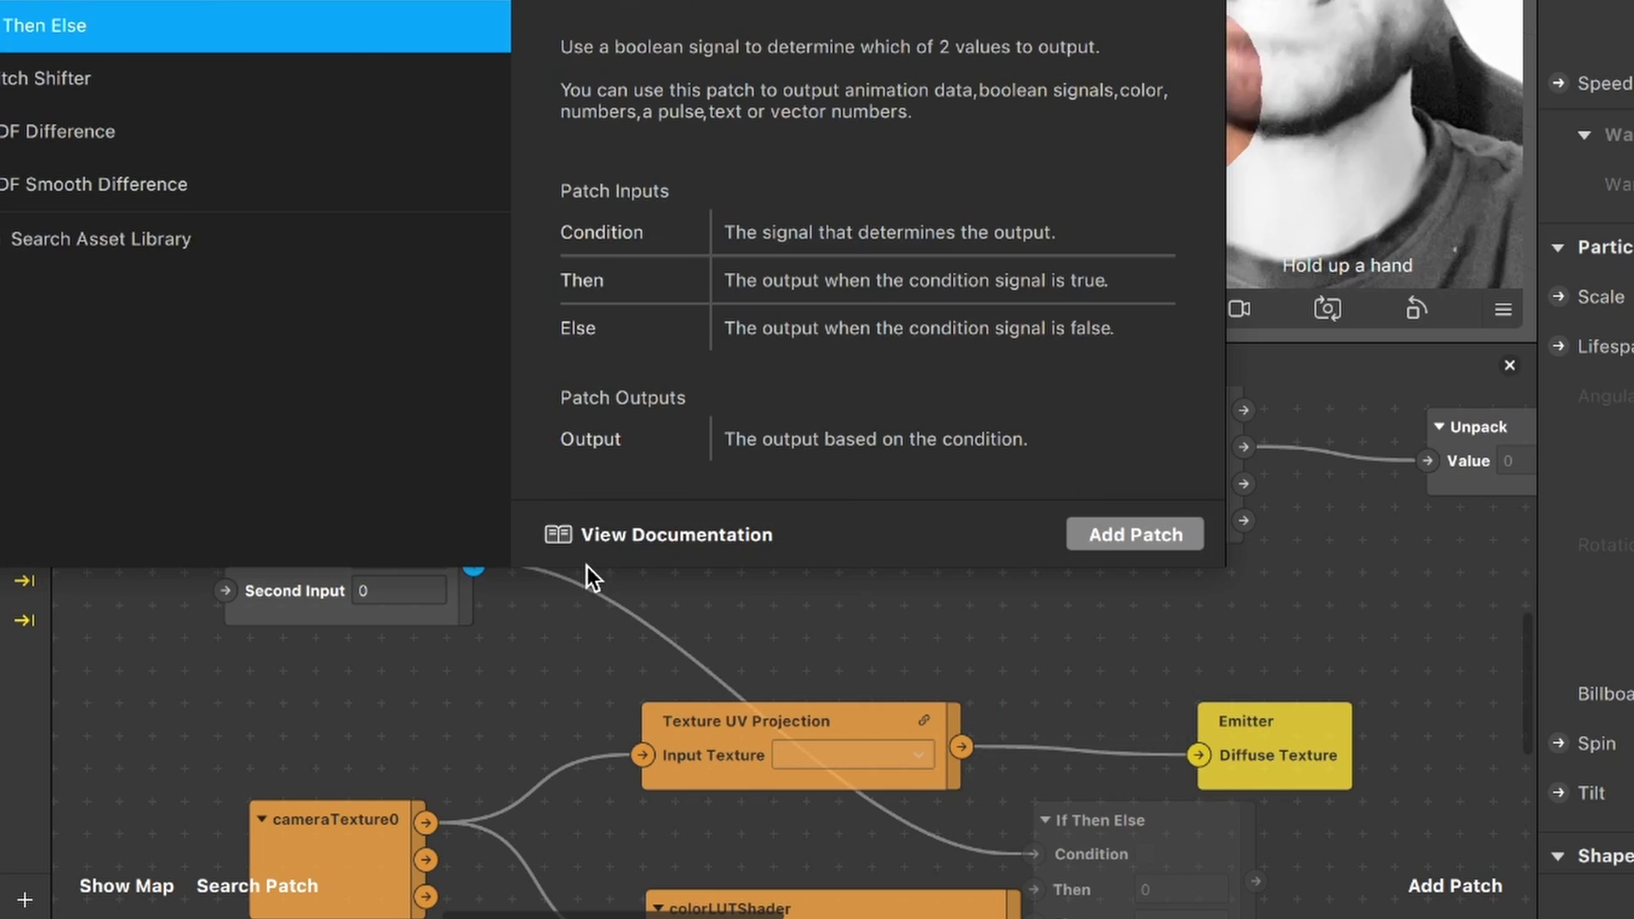
pyautogui.press('Return')
pyautogui.scroll(-3, 647, 550)
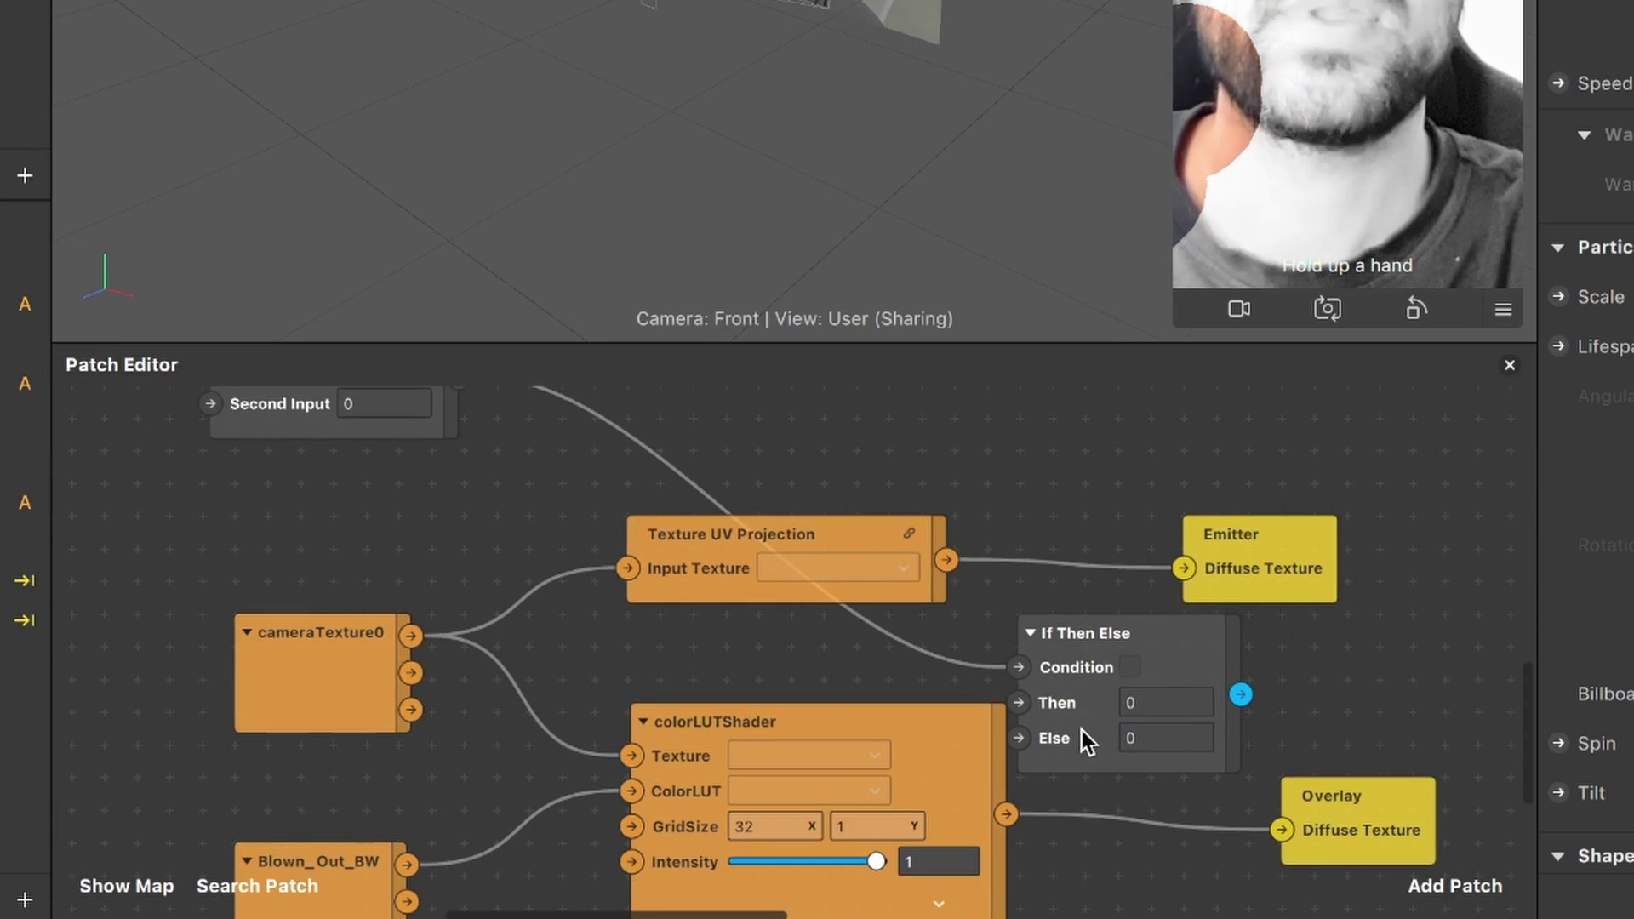
pyautogui.moveTo(1080, 733); pyautogui.dragTo(620, 443)
pyautogui.scroll(3, 519, 494)
pyautogui.hscroll(1, 519, 493)
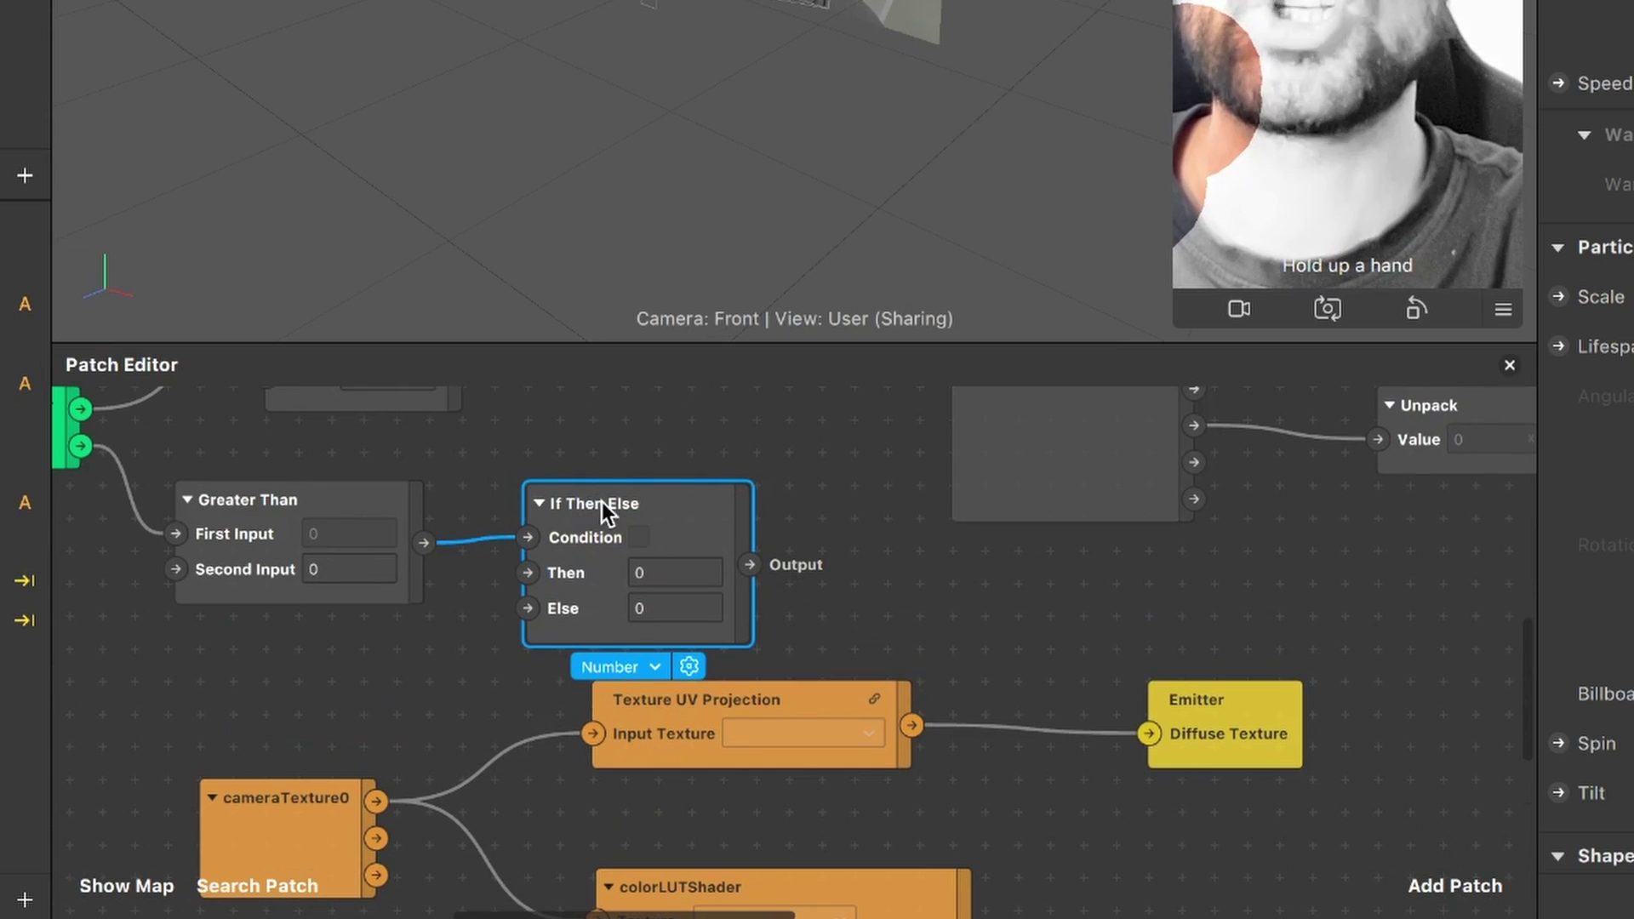
# Set the If Then Else patch's Then value to 300
pyautogui.click(631, 579)
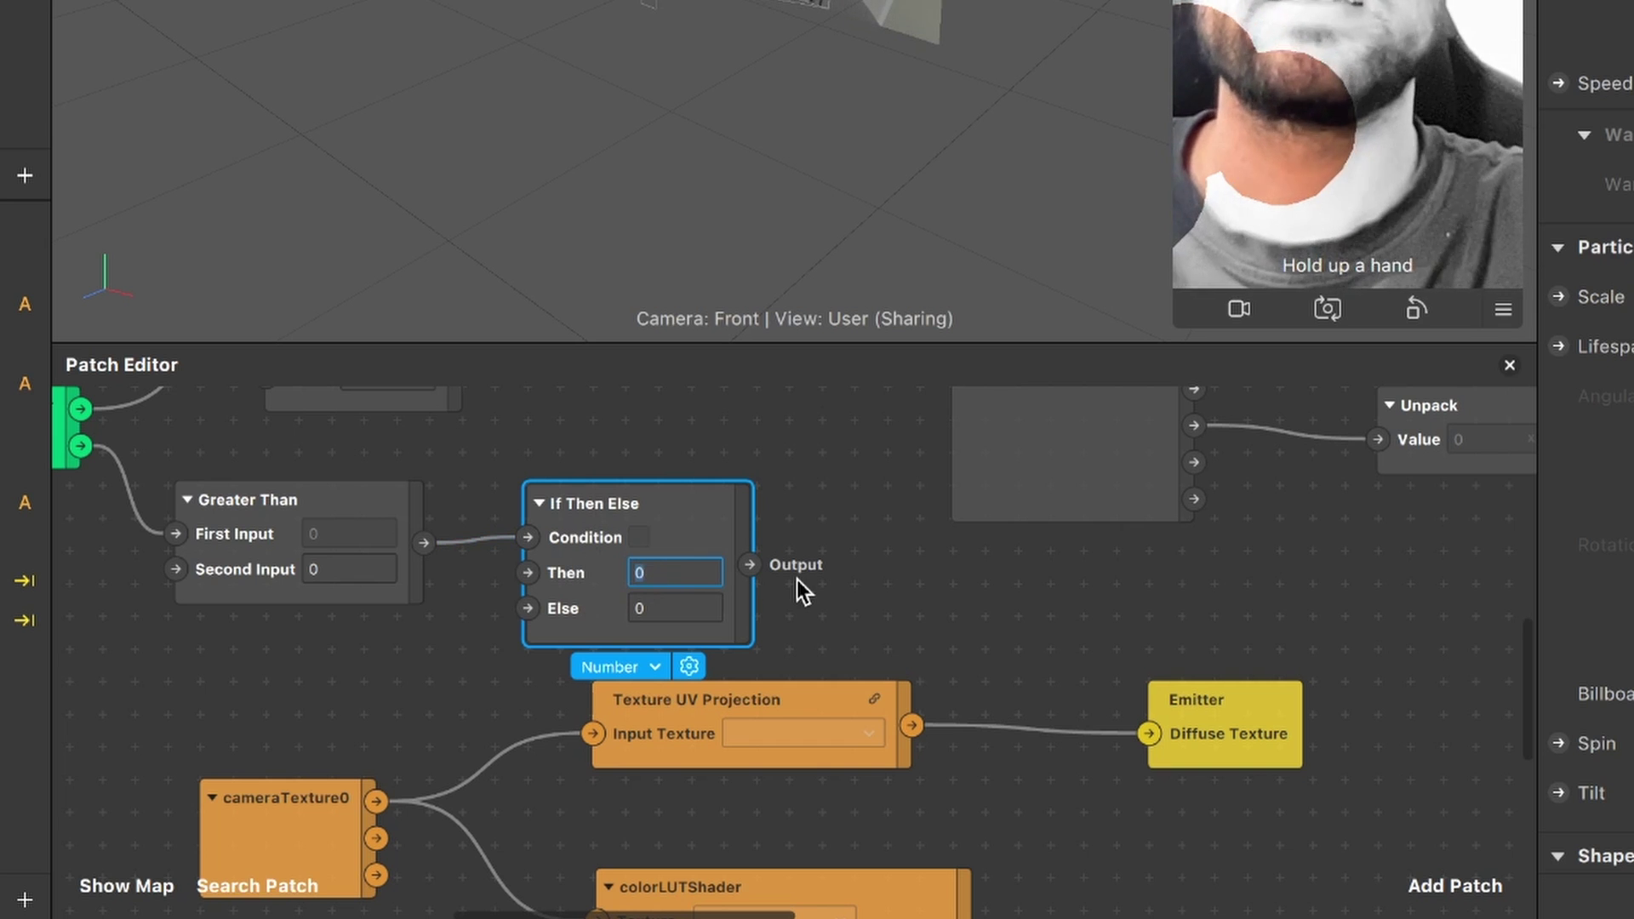
pyautogui.press('BackSpace')
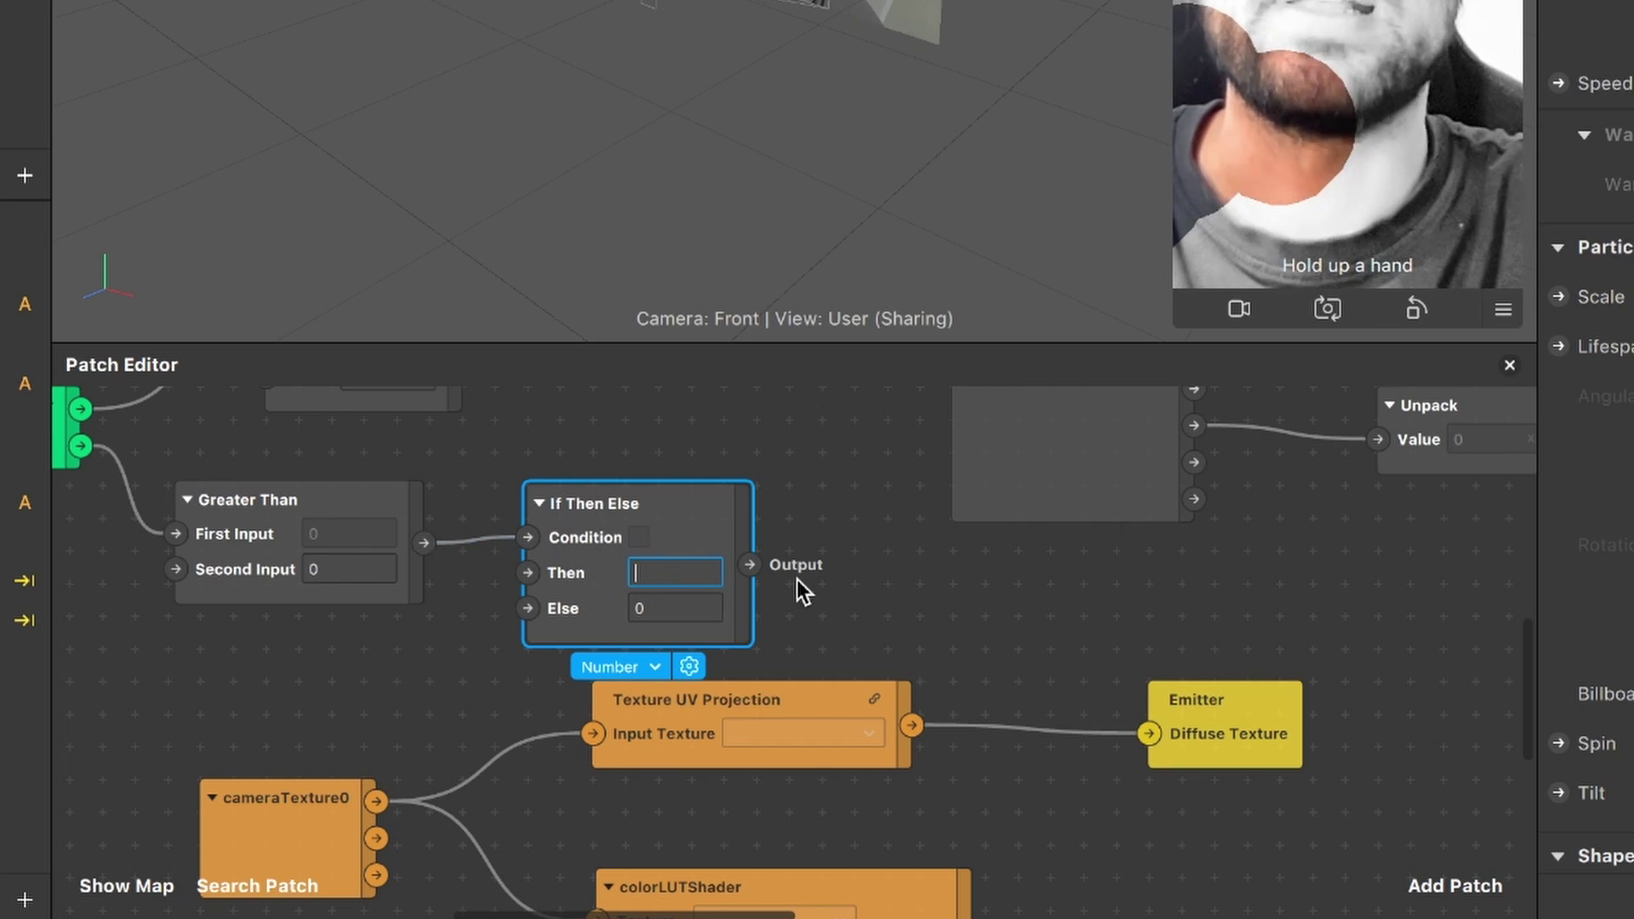
pyautogui.write('300')
pyautogui.press('Return')
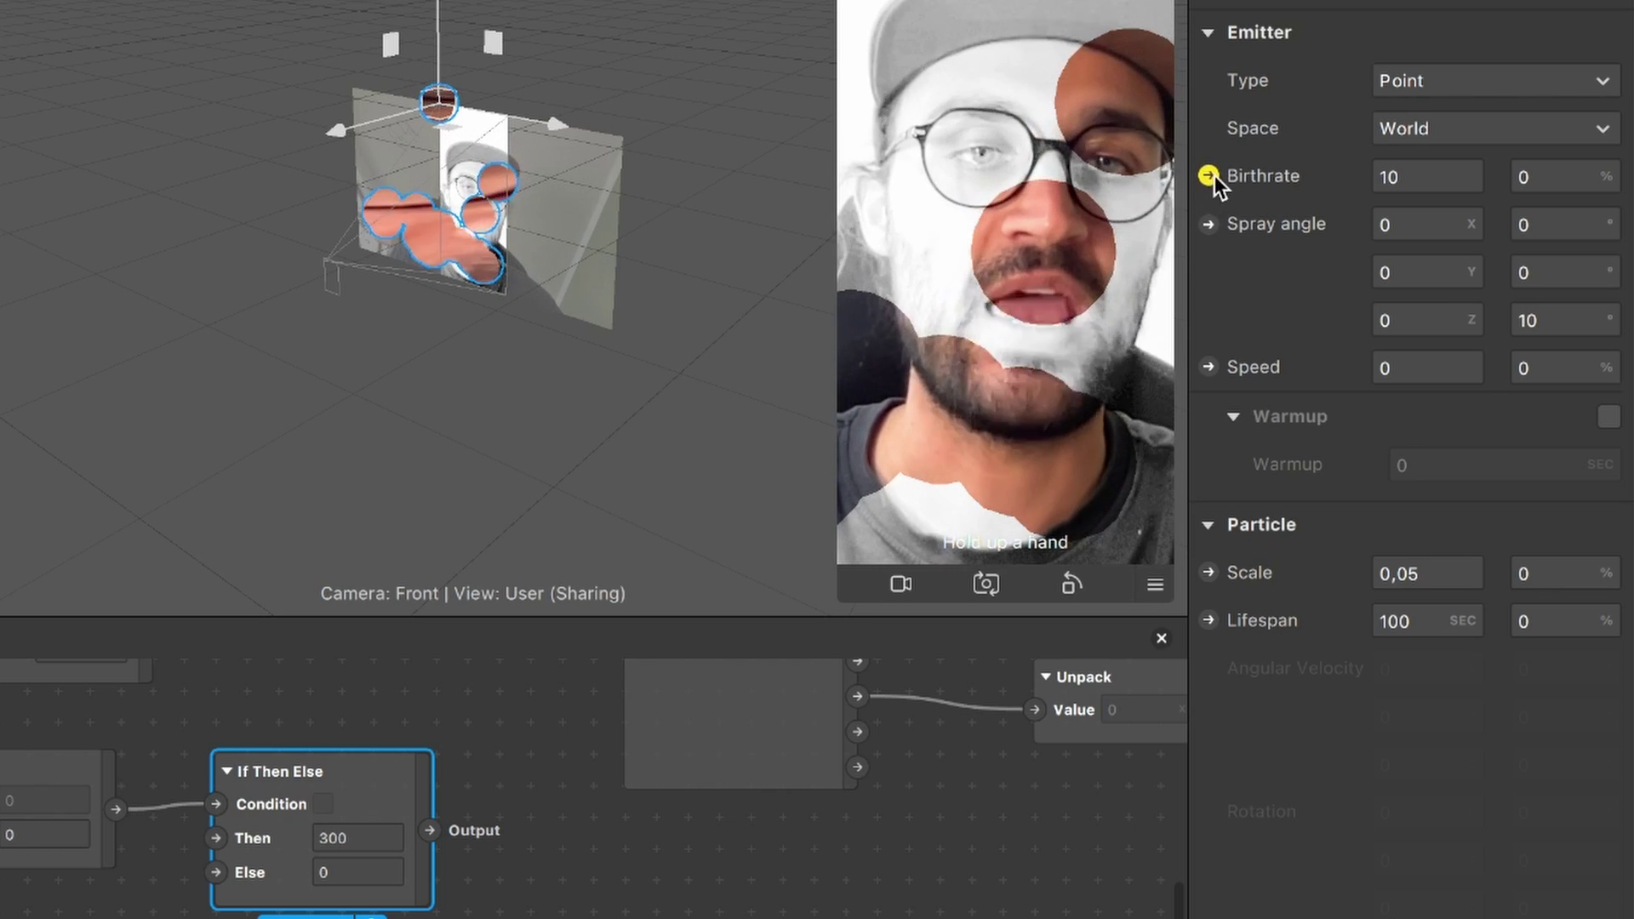
# Add a Birthrate patch for emitter0, feed it from the If Then Else output, and restart the effect preview
pyautogui.click(1208, 175)
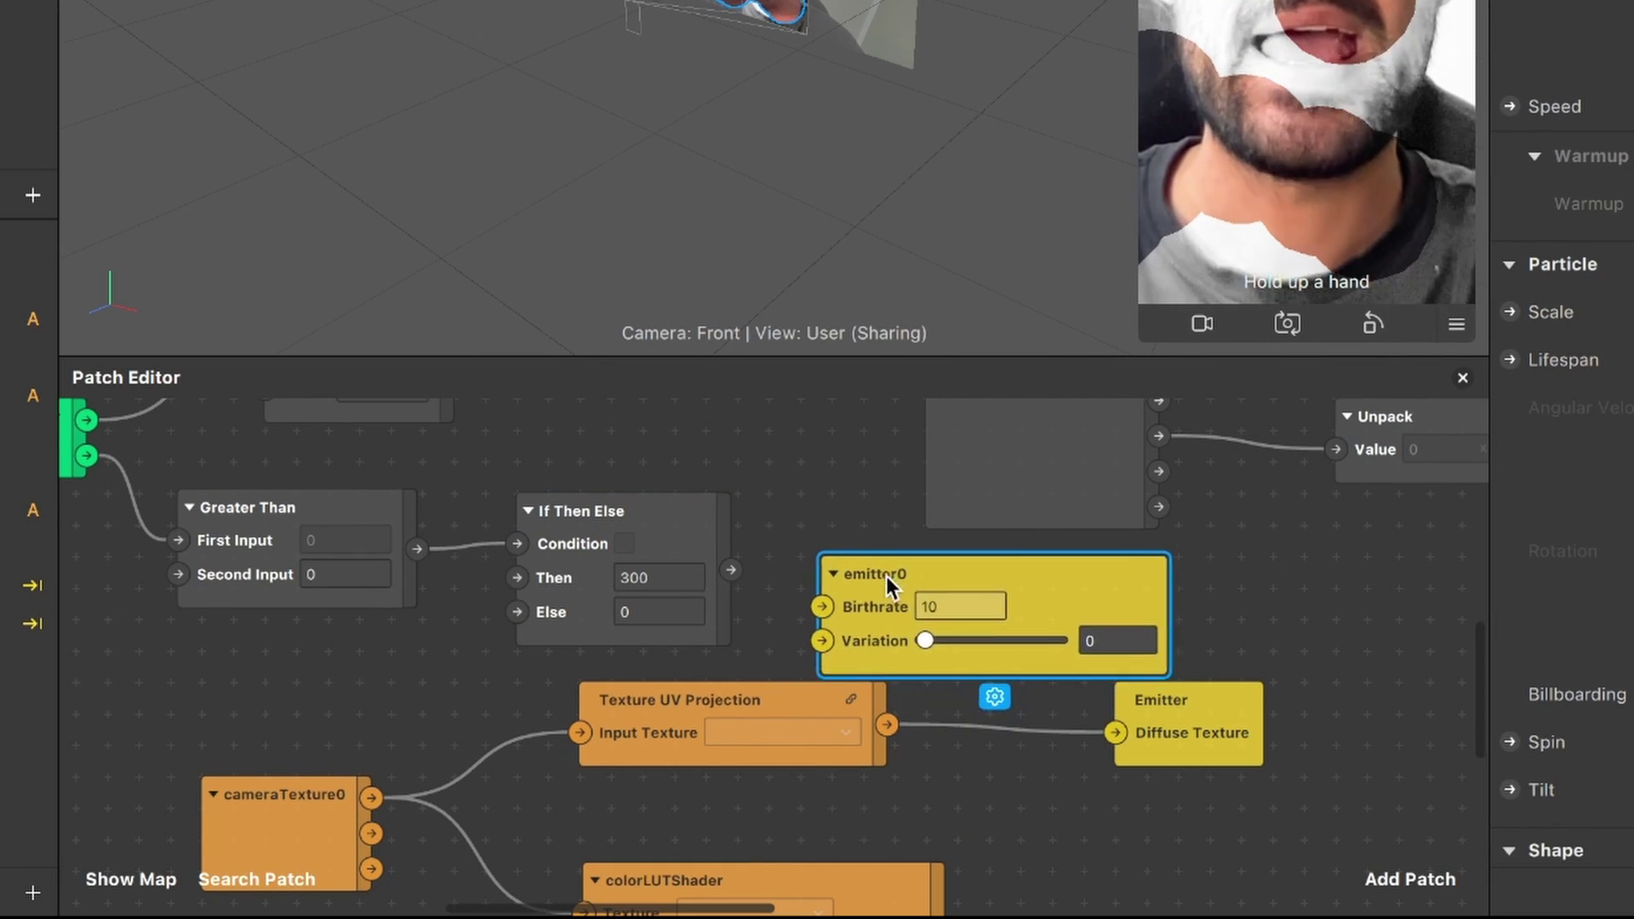
pyautogui.moveTo(886, 575); pyautogui.dragTo(895, 579)
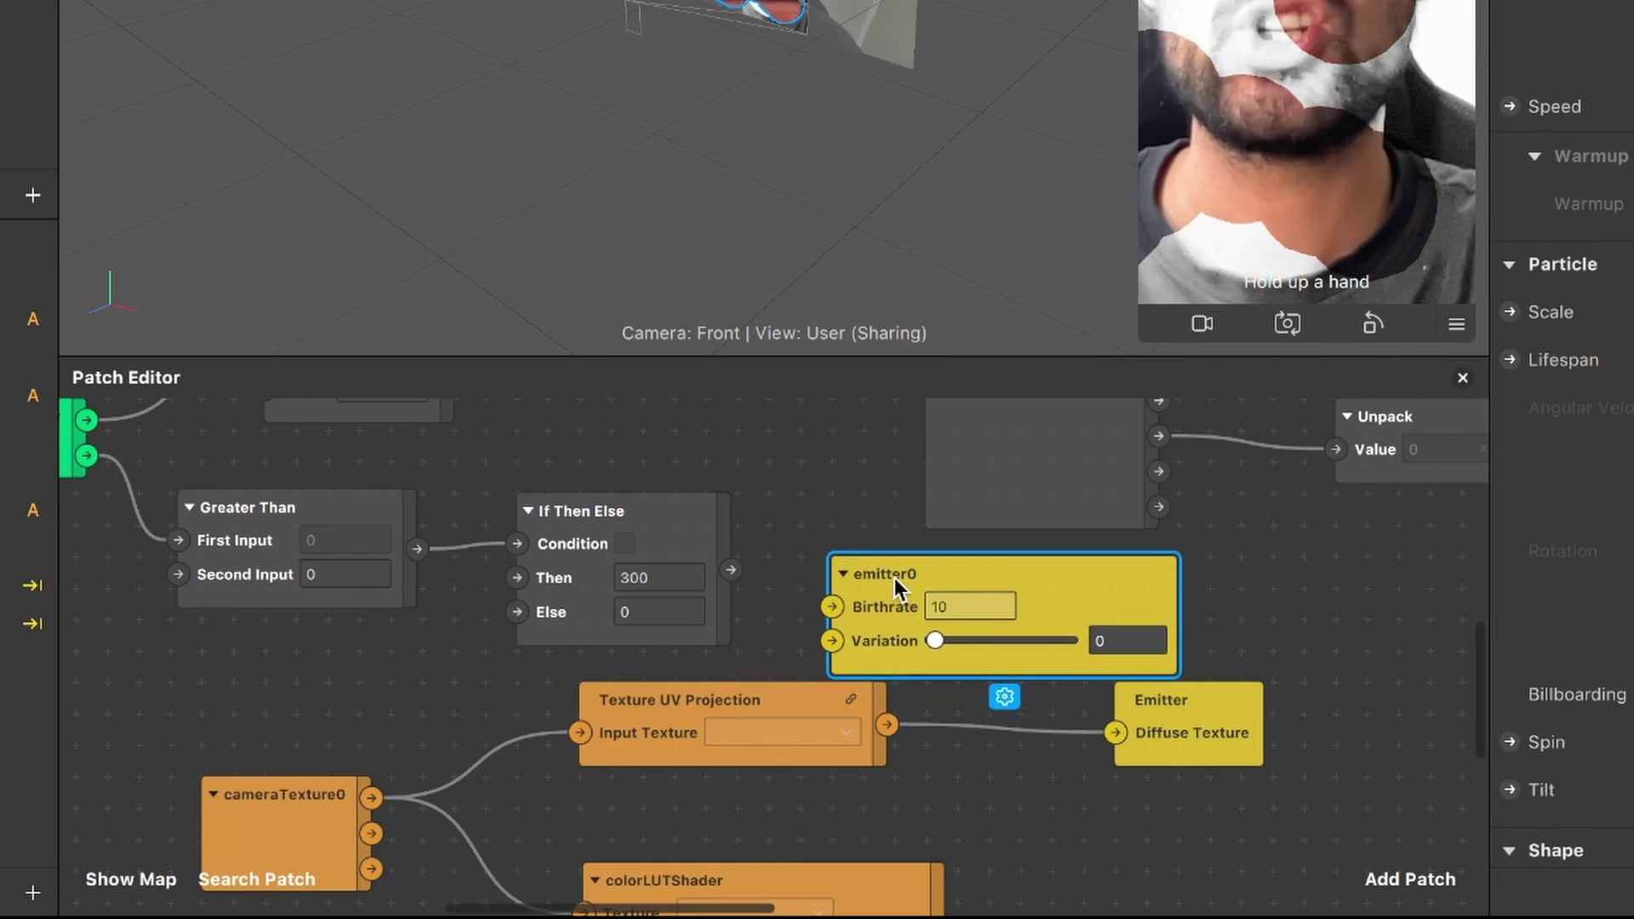
pyautogui.click(740, 574)
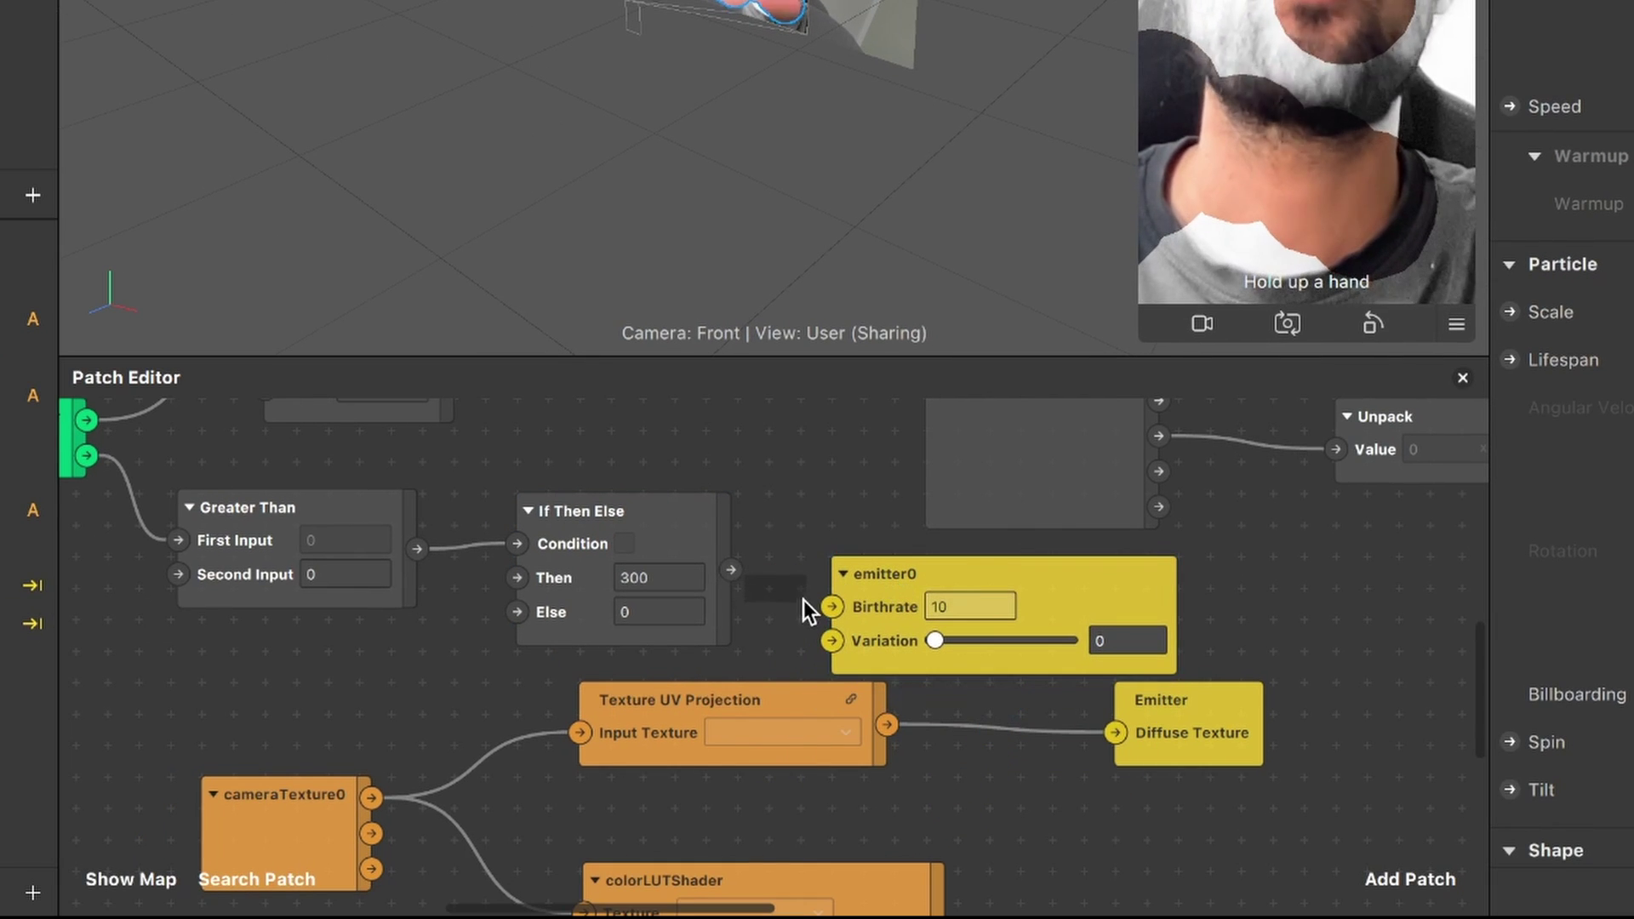
pyautogui.moveTo(731, 570); pyautogui.dragTo(830, 612)
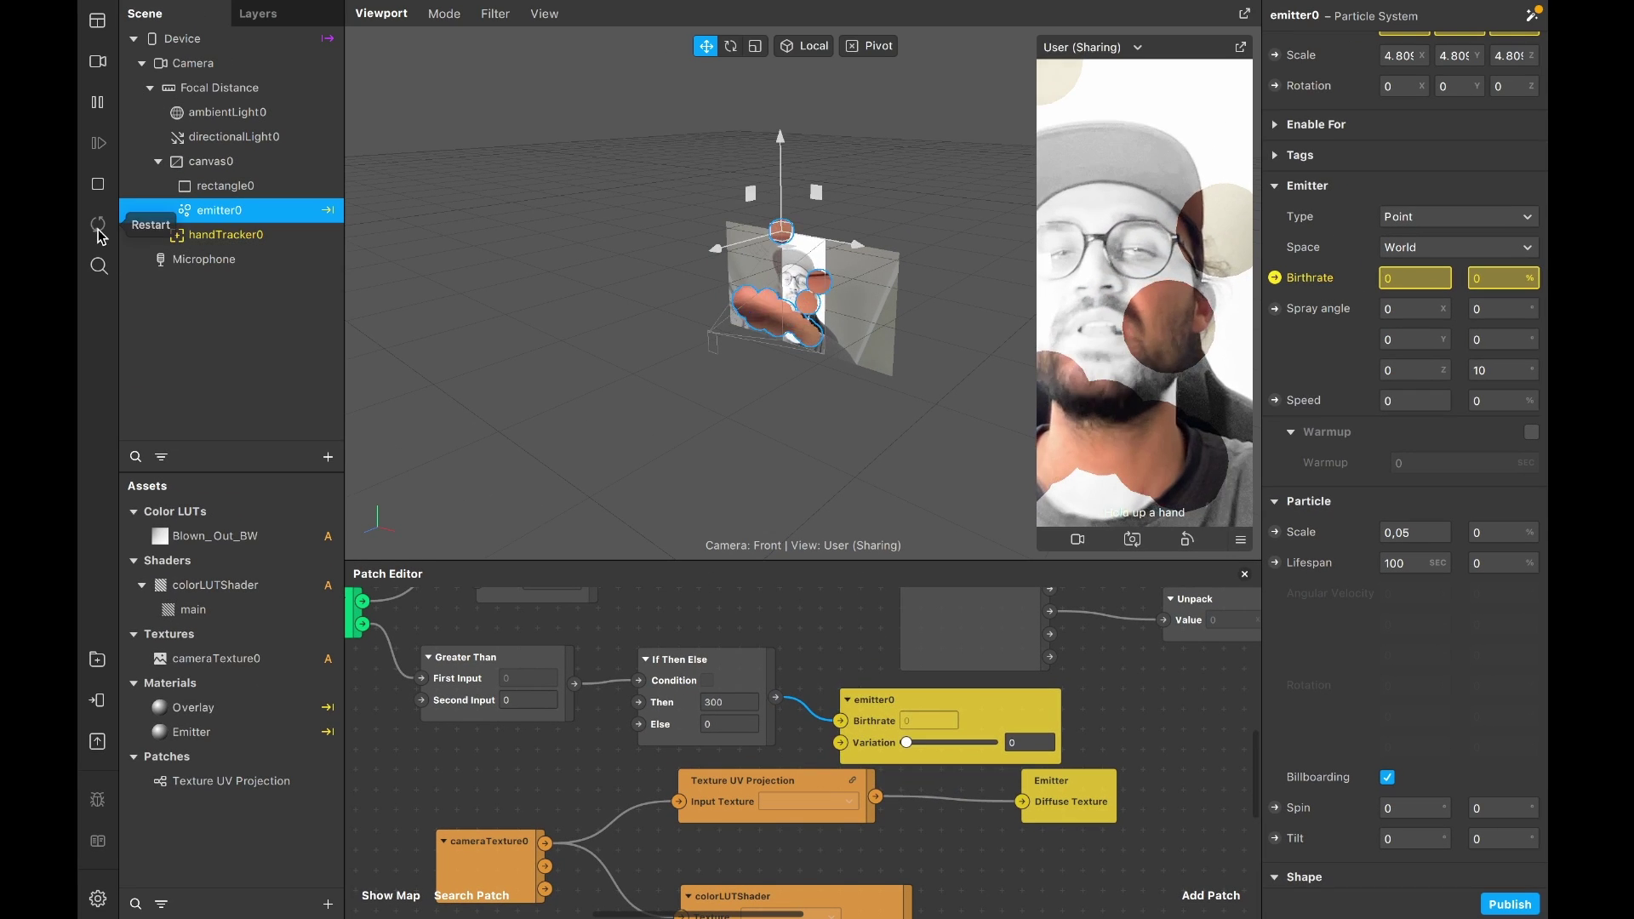
pyautogui.click(98, 229)
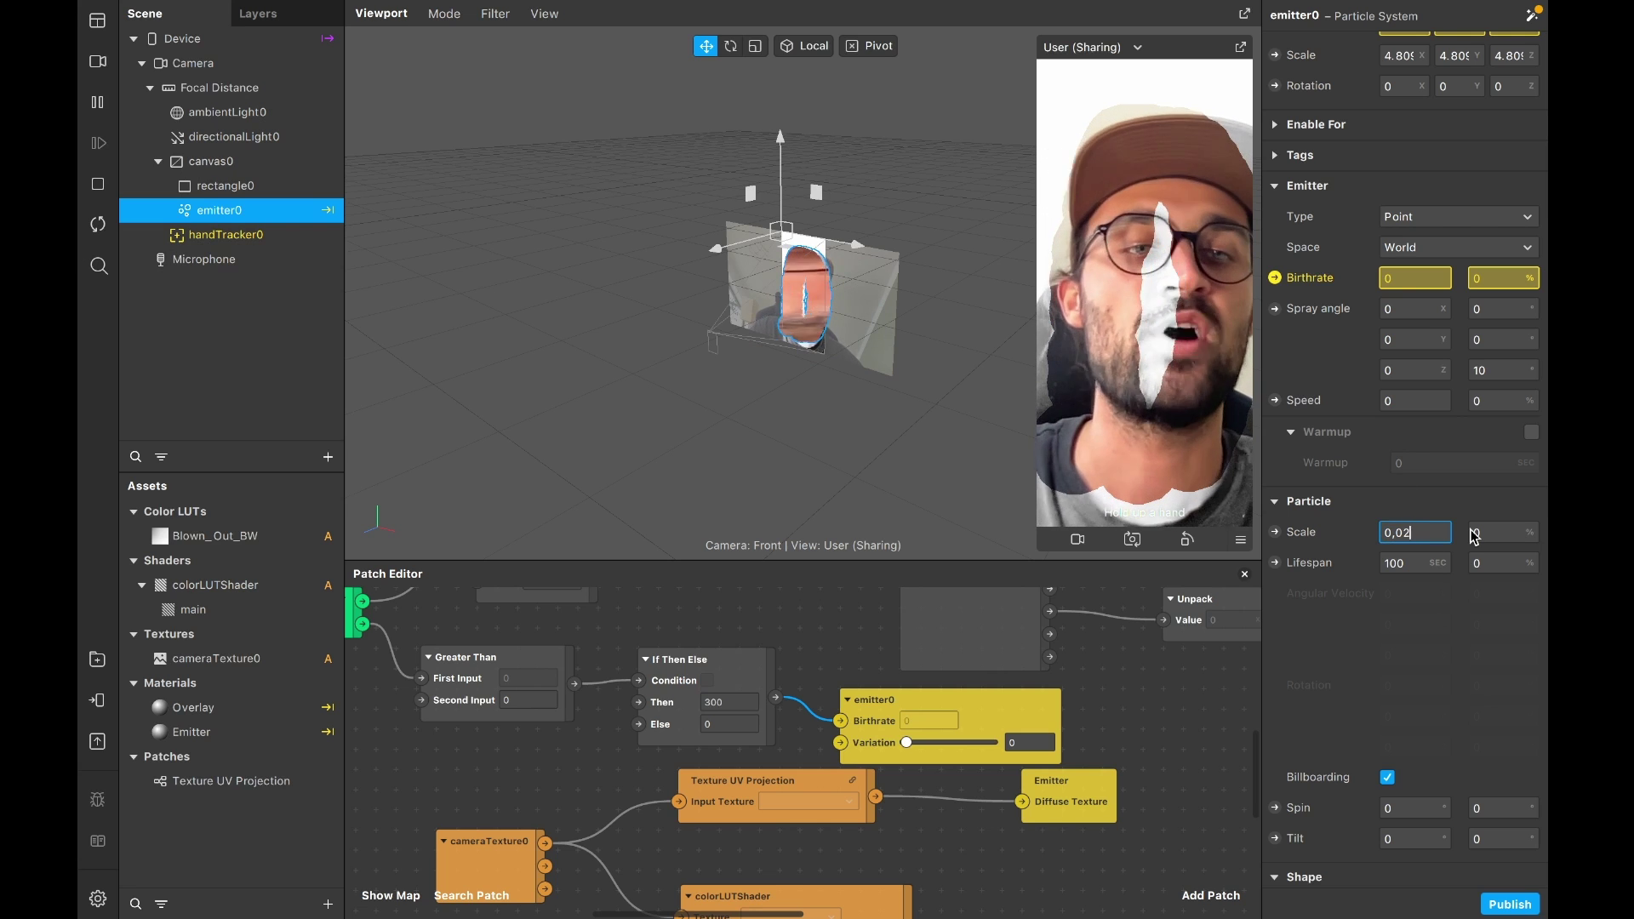
# Set the emitter's particle scale to 0,02 and restart the effect preview
pyautogui.press('Return')
pyautogui.click(96, 227)
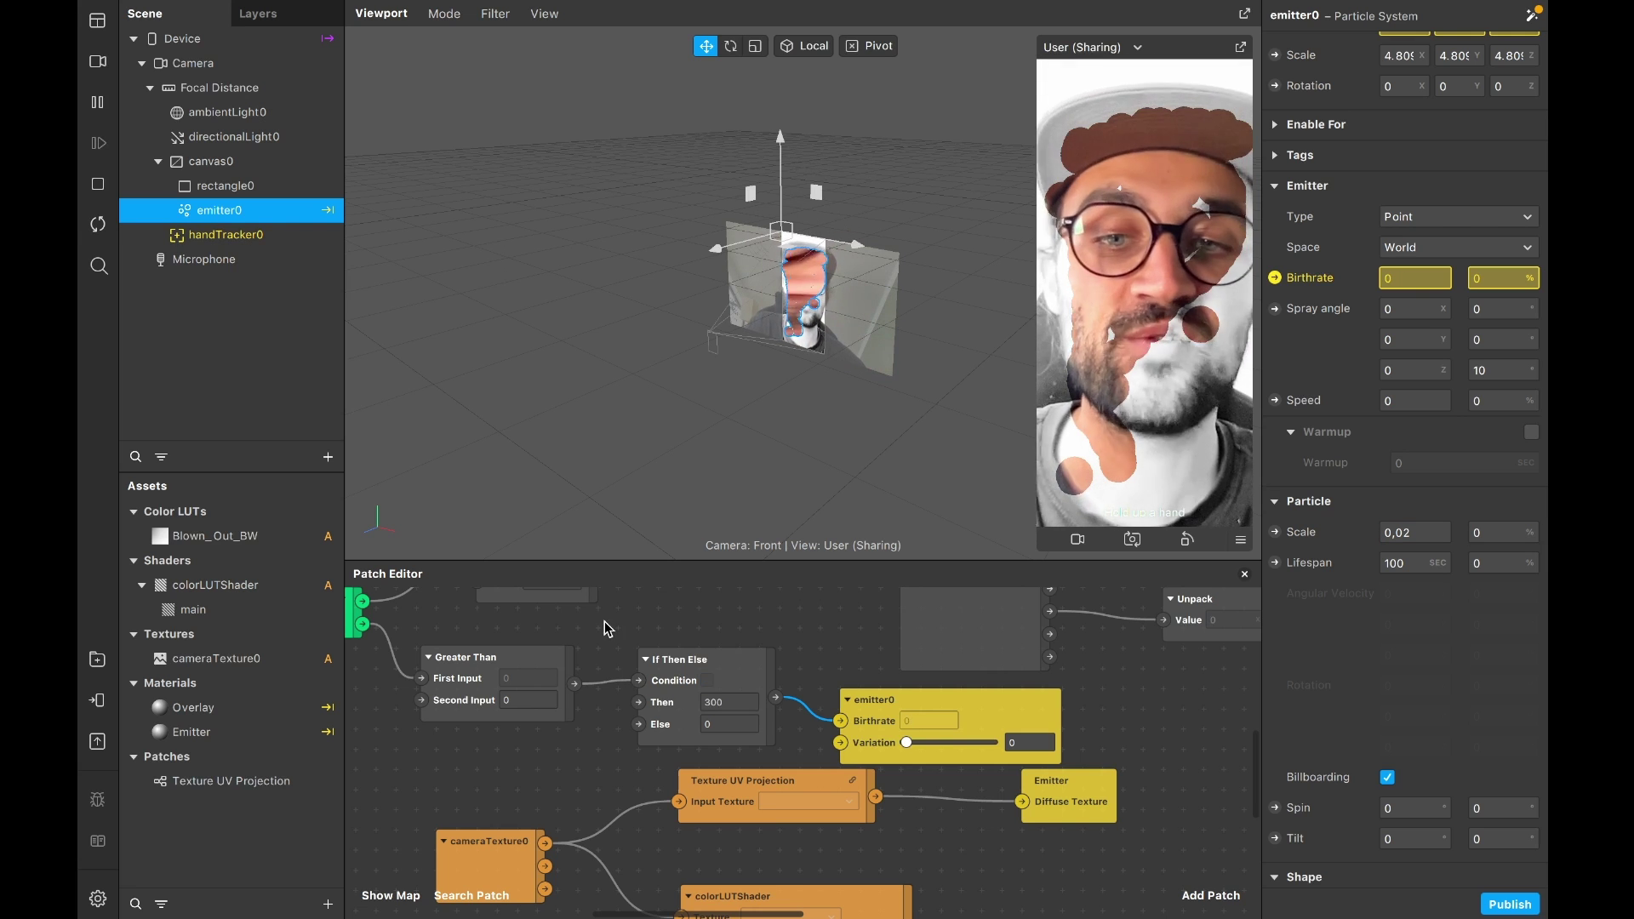
# Enlarge the Patch Editor area so that more of the patch graph fits in it
pyautogui.moveTo(840, 561); pyautogui.dragTo(831, 486)
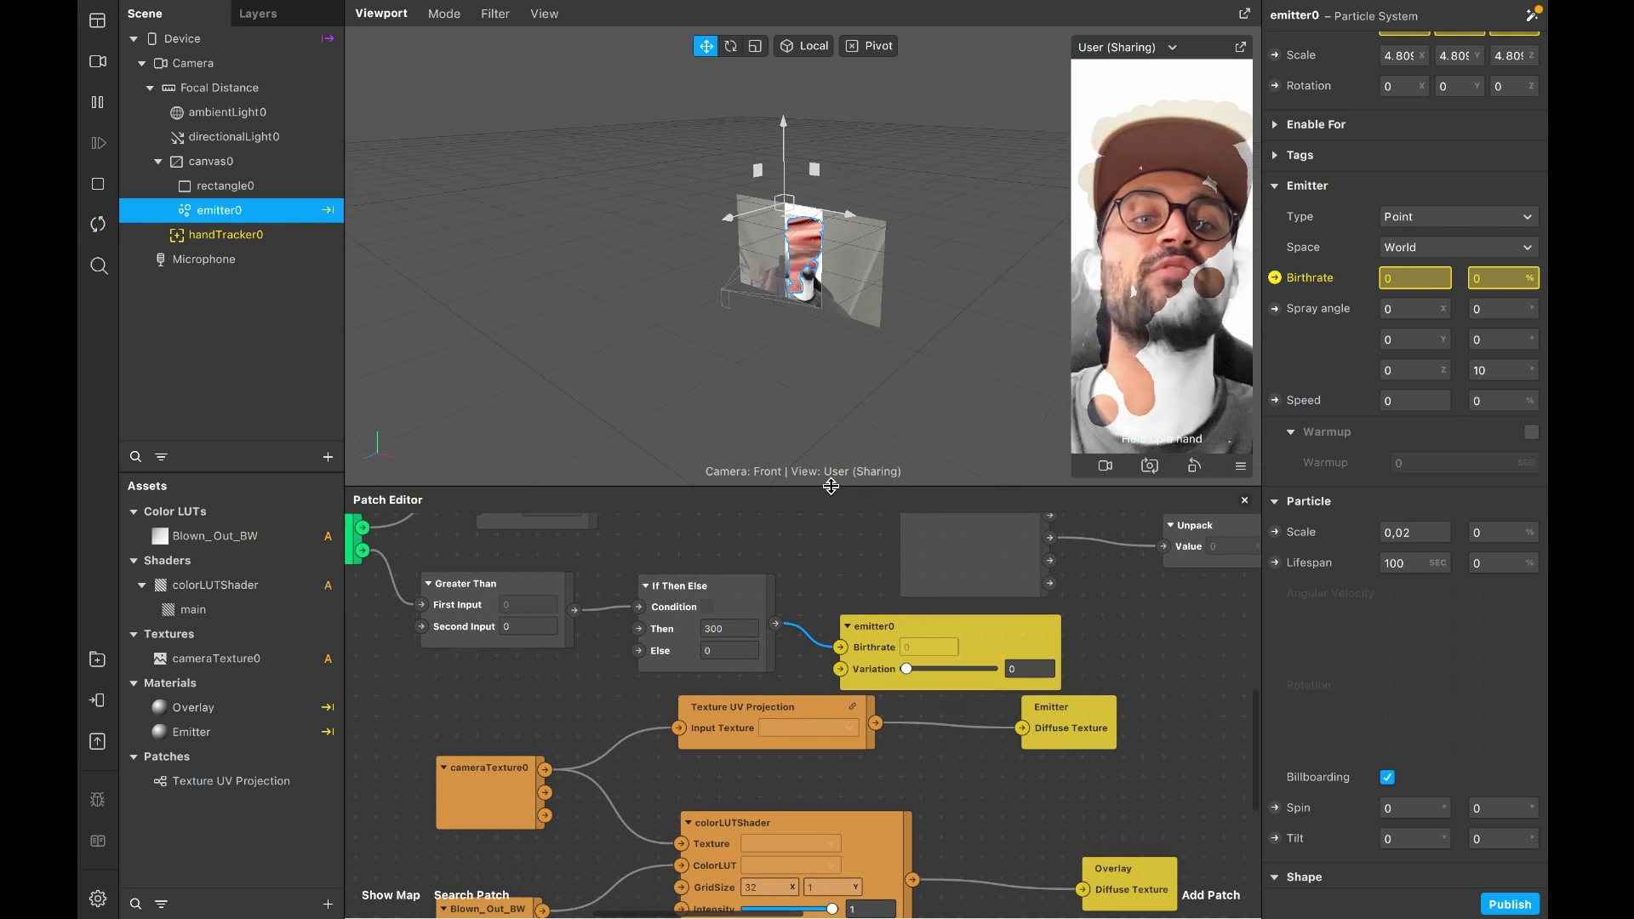